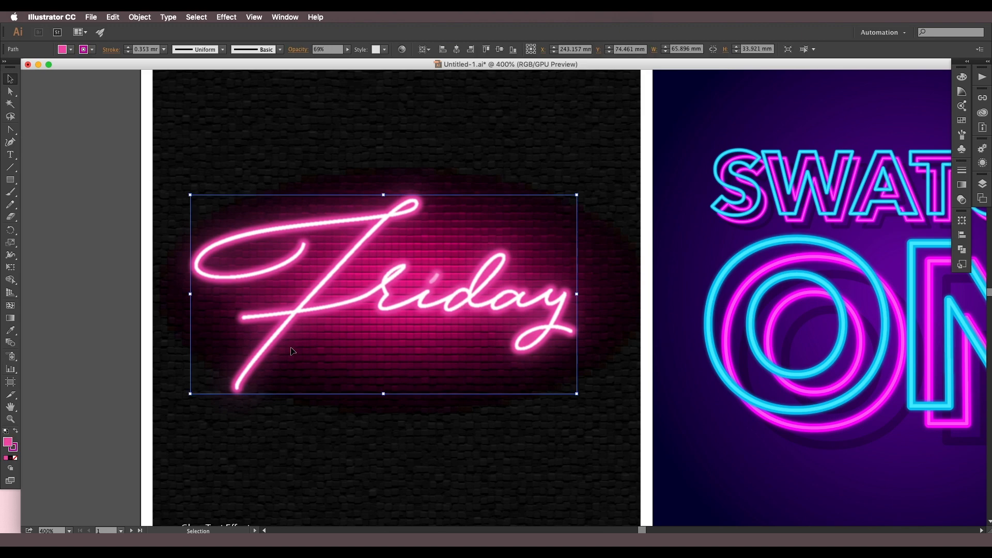
Step: Move the white Friday text layer up about 10 mm and the blurred glow layer down about 15 mm from the pink layer
{"action": "key", "text": "space"}
{"action": "left_click_drag", "start_coordinate": [444, 290], "coordinate": [416, 277]}
{"action": "scroll", "coordinate": [412, 318], "scroll_direction": "down", "scroll_amount": 1}
{"action": "left_click_drag", "start_coordinate": [421, 333], "coordinate": [424, 403]}
{"action": "scroll", "coordinate": [404, 278], "scroll_direction": "up", "scroll_amount": 1}
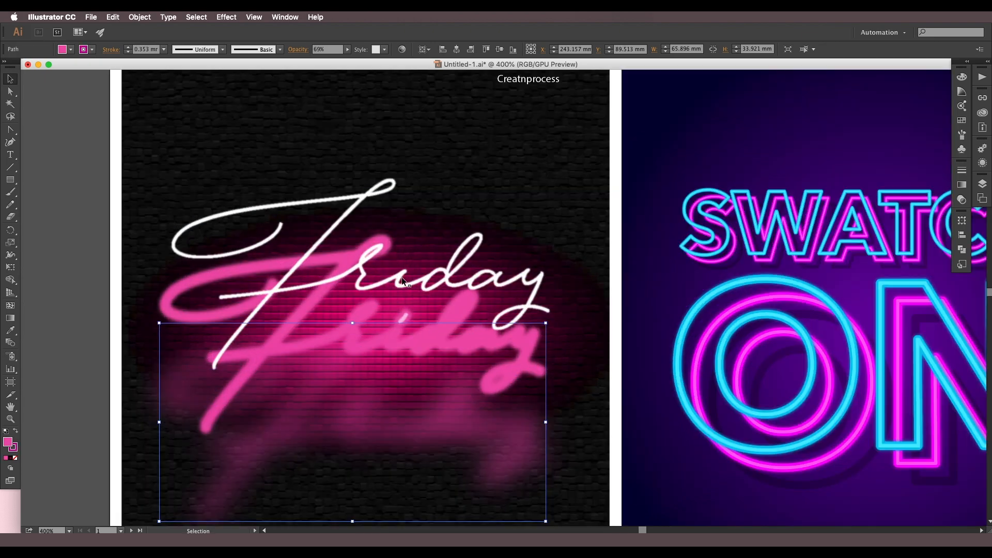
Step: Inspect the fill, stroke and opacity settings of the white, pink and blurred Friday layers one by one
{"action": "left_click", "coordinate": [402, 279]}
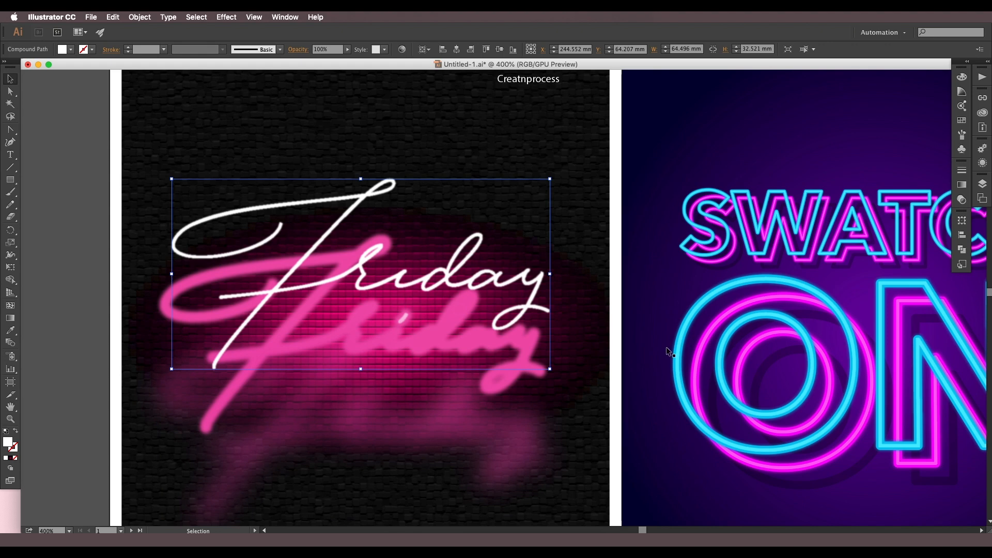
{"action": "scroll", "coordinate": [465, 286], "scroll_direction": "down", "scroll_amount": 2}
{"action": "left_click", "coordinate": [443, 295]}
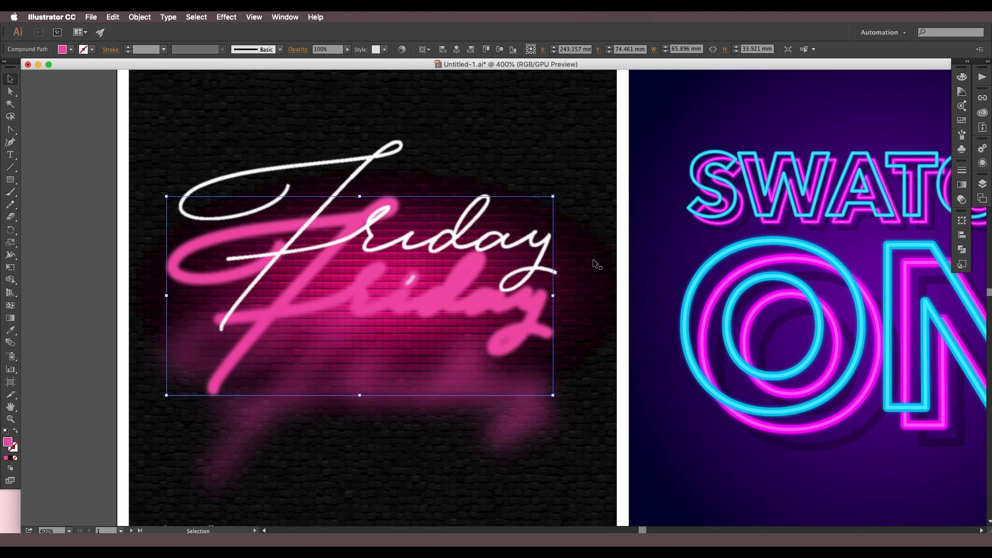
{"action": "scroll", "coordinate": [542, 299], "scroll_direction": "down", "scroll_amount": 2}
{"action": "left_click", "coordinate": [480, 338]}
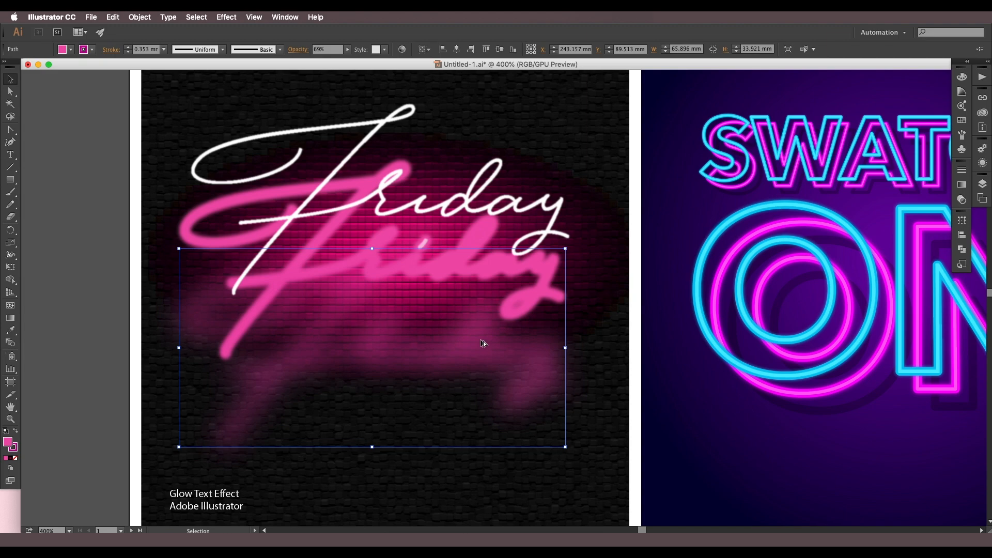
Step: Undo the moves of the Friday text layers and look over the stacked neon artwork
{"action": "scroll", "coordinate": [483, 341], "scroll_direction": "down", "scroll_amount": 1}
{"action": "key", "text": "super+z"}
{"action": "key", "text": "super+z"}
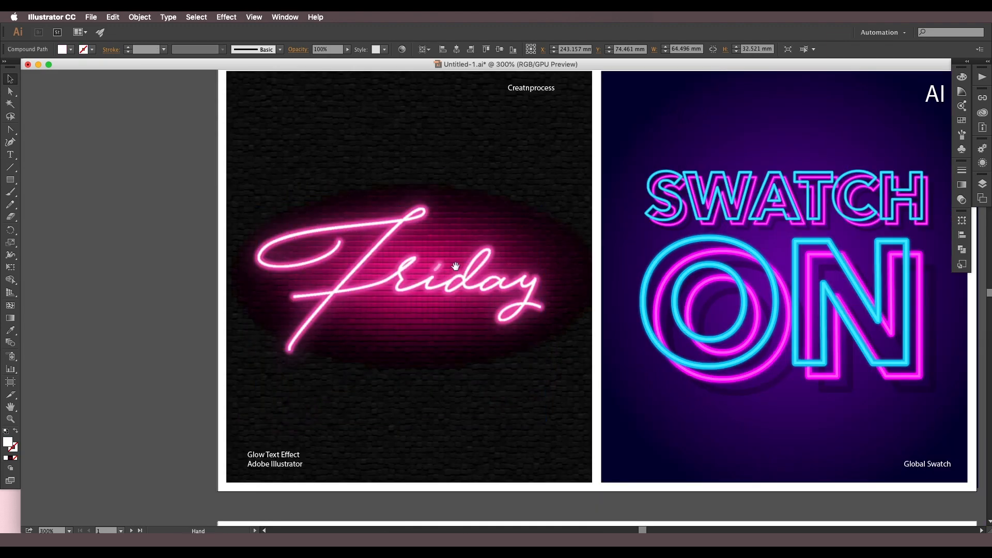
{"action": "left_click_drag", "start_coordinate": [458, 263], "coordinate": [480, 252]}
{"action": "scroll", "coordinate": [472, 256], "scroll_direction": "up", "scroll_amount": 2}
{"action": "scroll", "coordinate": [384, 290], "scroll_direction": "down", "scroll_amount": 2}
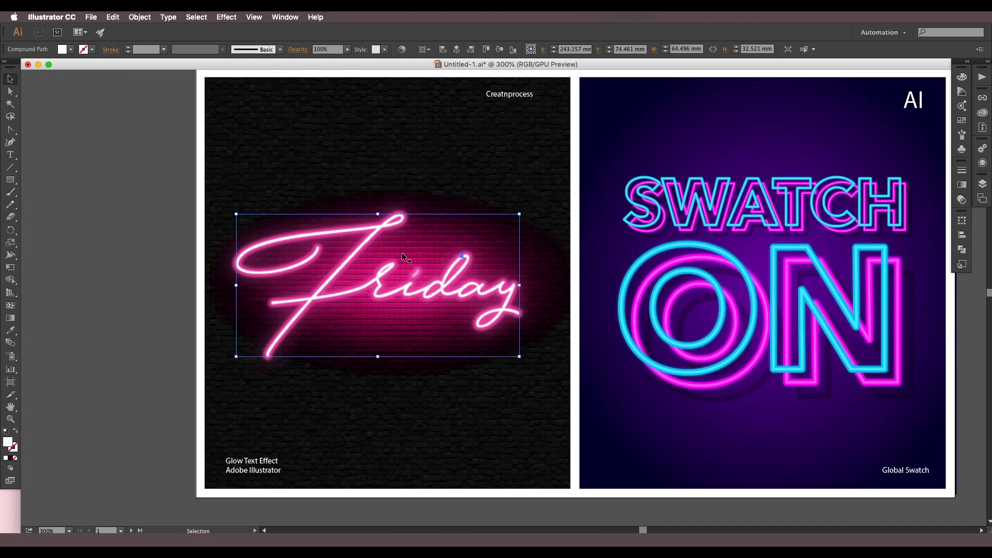
{"action": "scroll", "coordinate": [416, 247], "scroll_direction": "up", "scroll_amount": 2}
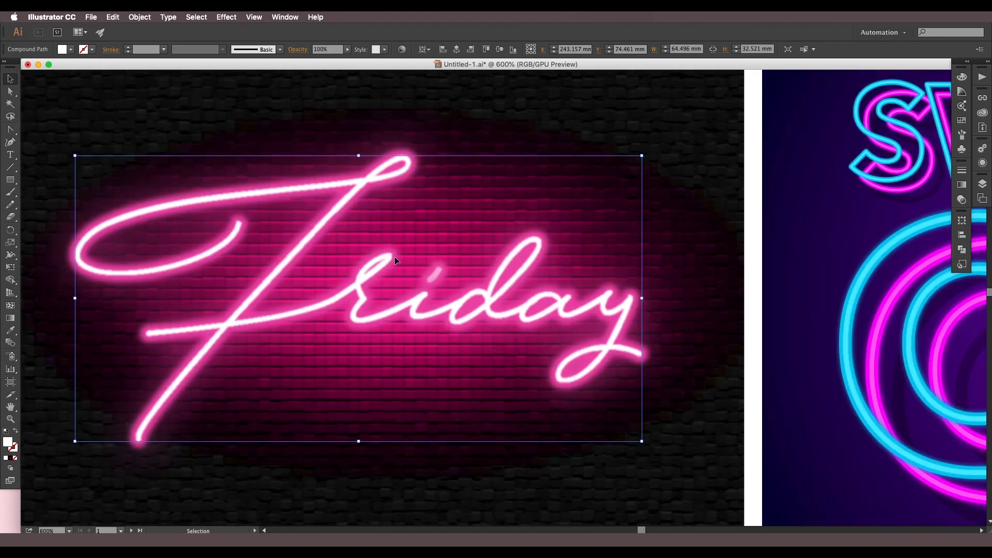
{"action": "scroll", "coordinate": [394, 264], "scroll_direction": "down", "scroll_amount": 2}
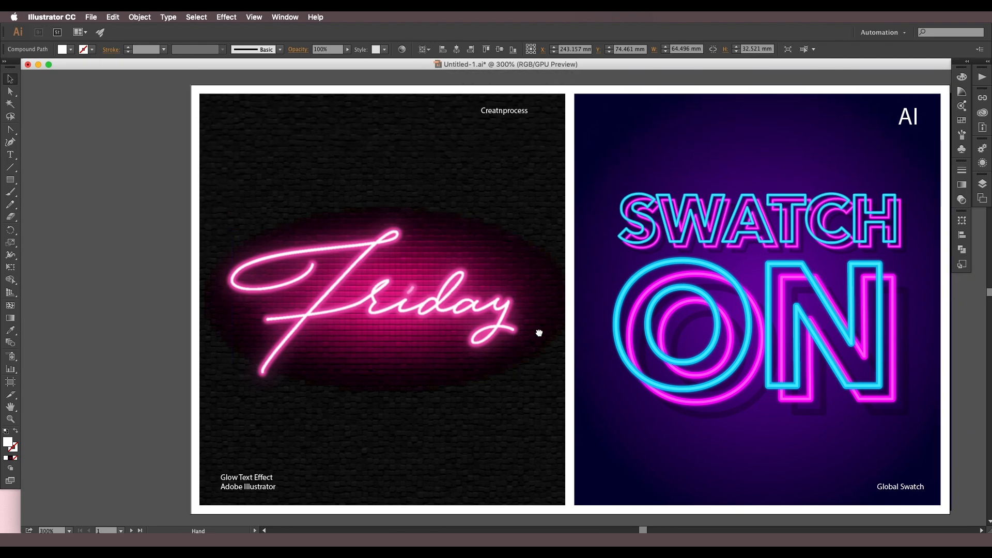
Step: Examine the stacked strokes and effects in the appearance attributes of the ON text in the SWATCH ON artwork
{"action": "scroll", "coordinate": [449, 274], "scroll_direction": "right", "scroll_amount": 5}
{"action": "scroll", "coordinate": [471, 318], "scroll_direction": "up", "scroll_amount": 1}
{"action": "scroll", "coordinate": [521, 330], "scroll_direction": "down", "scroll_amount": 1}
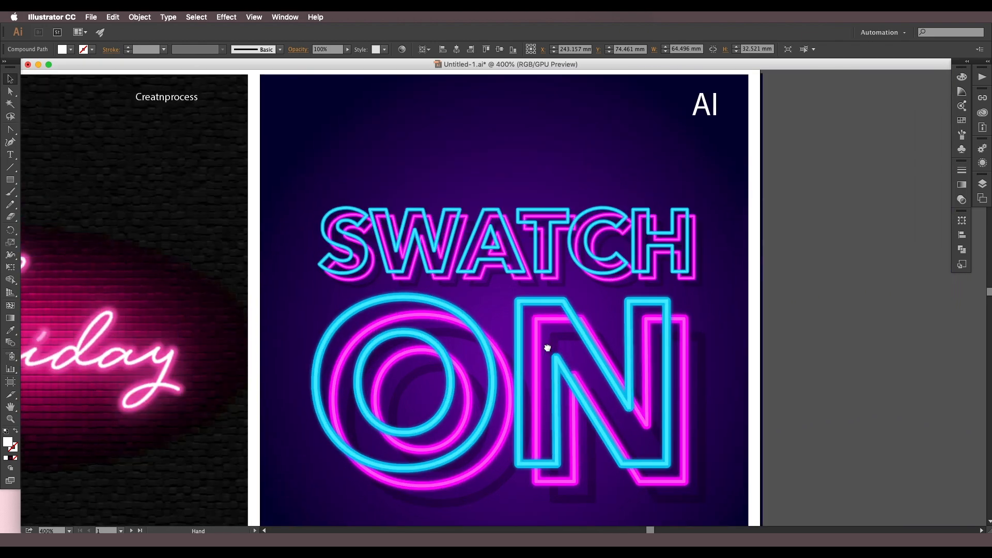
{"action": "left_click", "coordinate": [520, 270]}
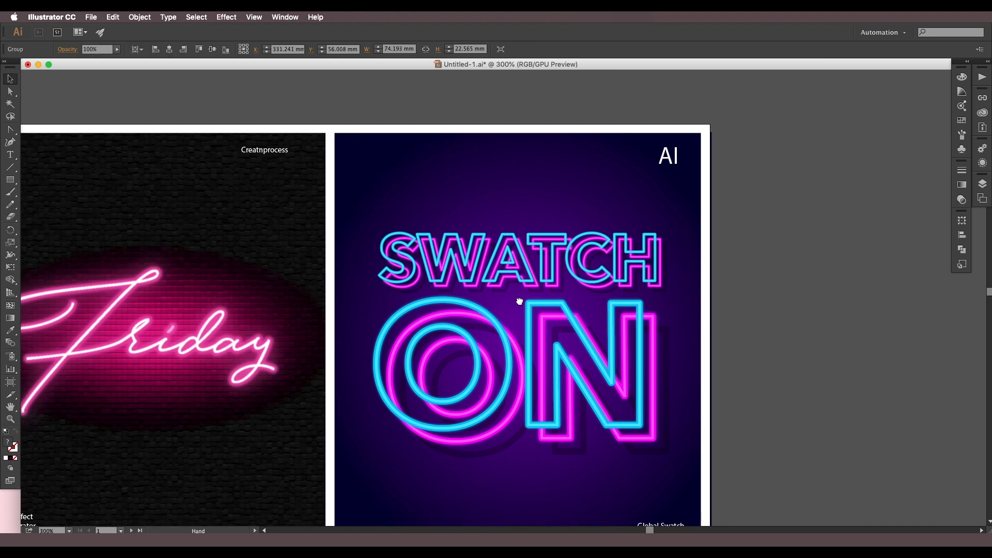
{"action": "scroll", "coordinate": [522, 261], "scroll_direction": "left", "scroll_amount": 1}
{"action": "left_click", "coordinate": [619, 321]}
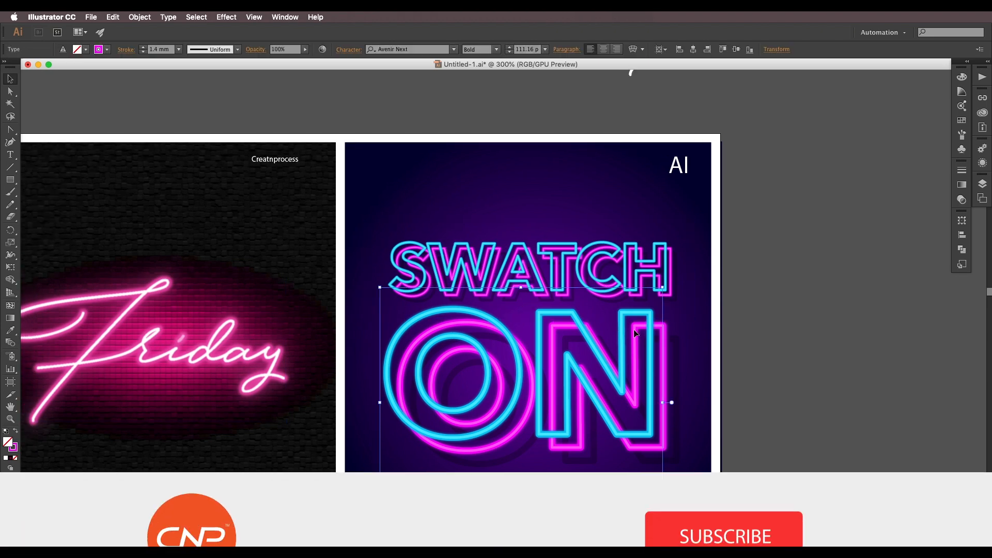
{"action": "left_click", "coordinate": [982, 163]}
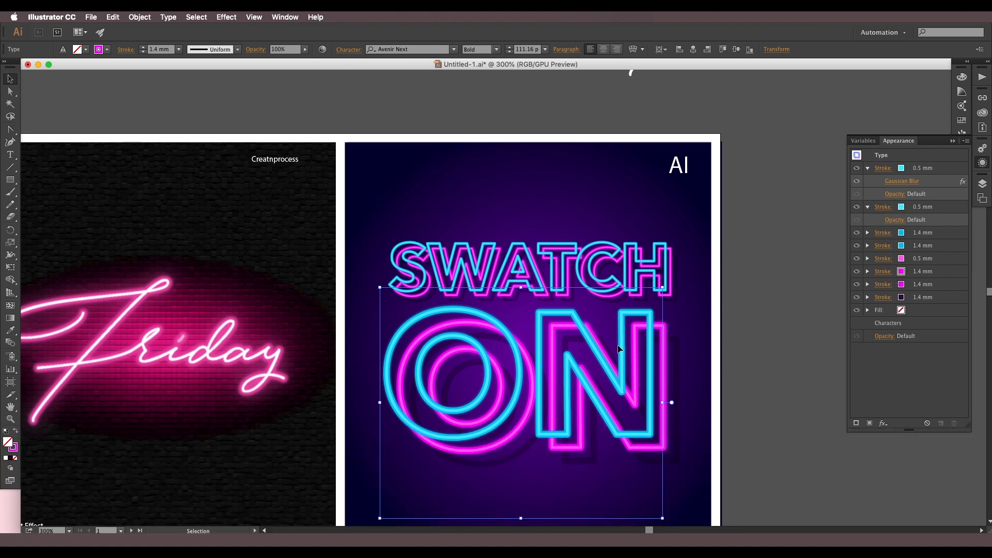
Step: Deselect the ON text and look over the artboard with the blue and purple rectangles
{"action": "scroll", "coordinate": [561, 319], "scroll_direction": "down", "scroll_amount": 2}
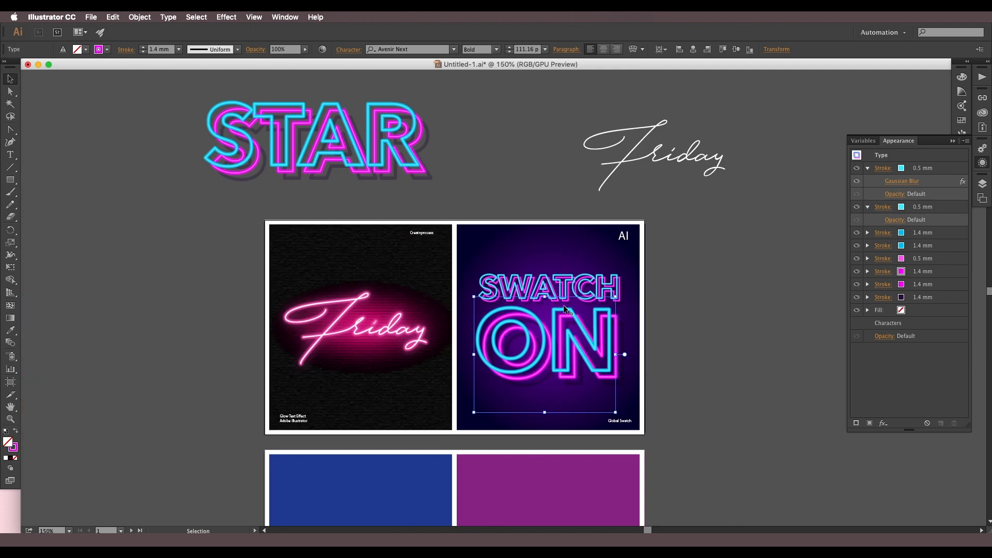
{"action": "scroll", "coordinate": [553, 324], "scroll_direction": "up", "scroll_amount": 2}
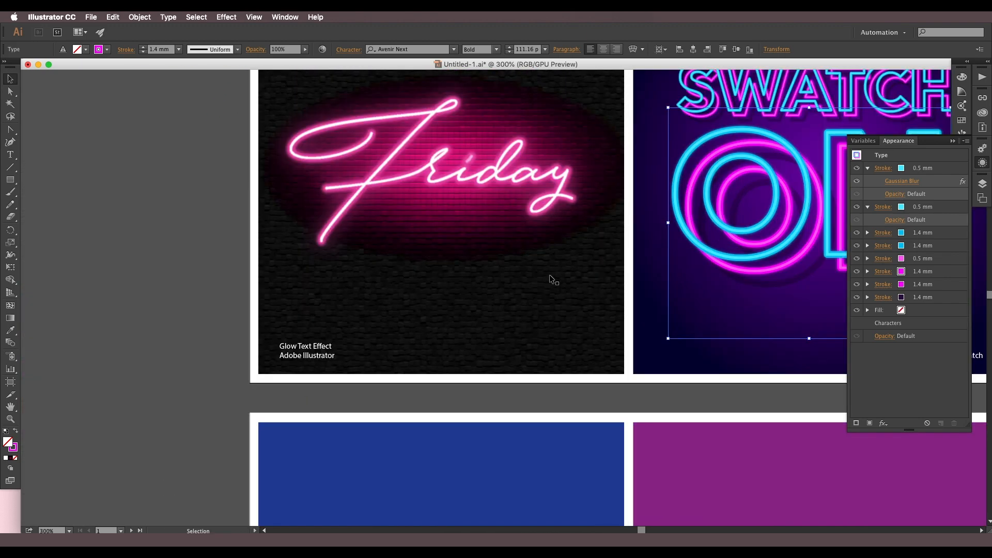
{"action": "scroll", "coordinate": [550, 275], "scroll_direction": "up", "scroll_amount": 3}
{"action": "key", "text": "super+shift+a"}
{"action": "left_click_drag", "start_coordinate": [435, 330], "coordinate": [443, 328]}
{"action": "scroll", "coordinate": [430, 353], "scroll_direction": "down", "scroll_amount": 1}
{"action": "left_click_drag", "start_coordinate": [431, 378], "coordinate": [426, 320]}
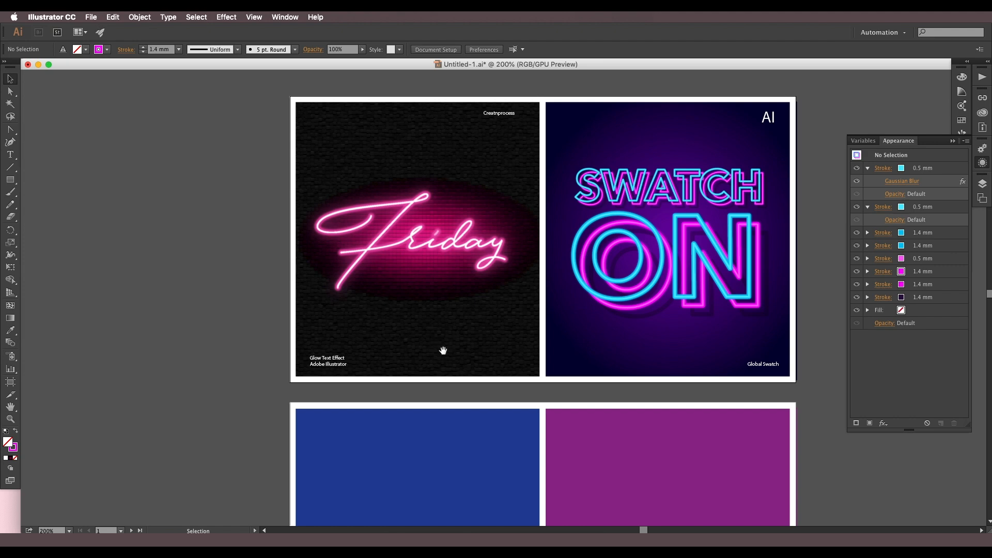
{"action": "scroll", "coordinate": [428, 300], "scroll_direction": "down", "scroll_amount": 5}
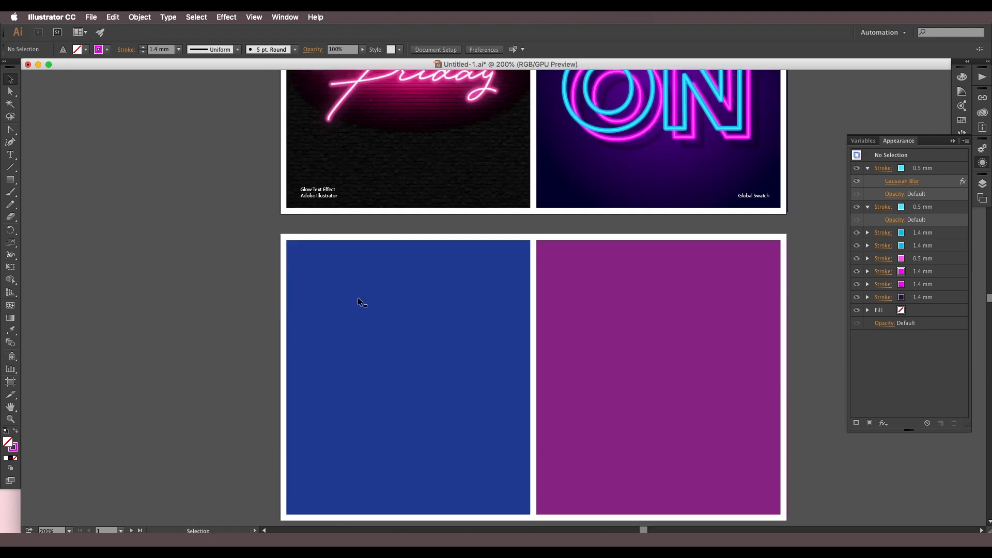
Step: Create a new A4 portrait document, 210 x 297 mm, in millimeters with RGB color mode and 300 ppi raster effects
{"action": "left_click", "coordinate": [105, 16]}
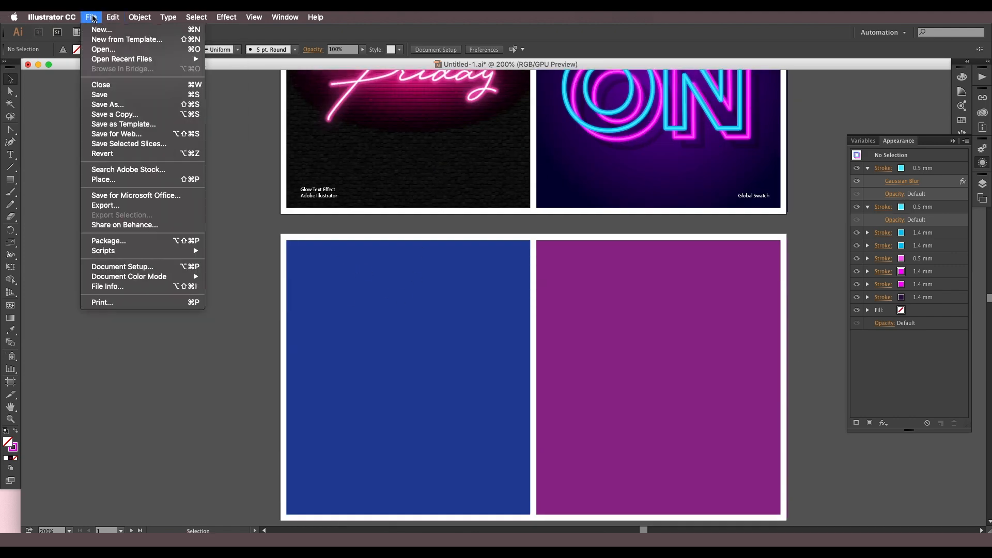
{"action": "left_click", "coordinate": [106, 27]}
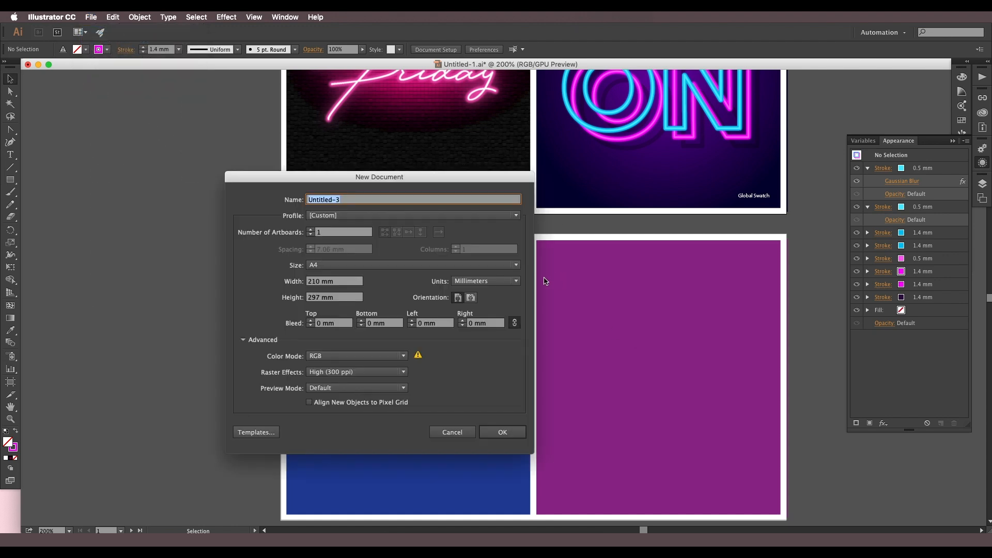
{"action": "left_click", "coordinate": [472, 284]}
{"action": "left_click", "coordinate": [473, 284]}
{"action": "left_click", "coordinate": [493, 433]}
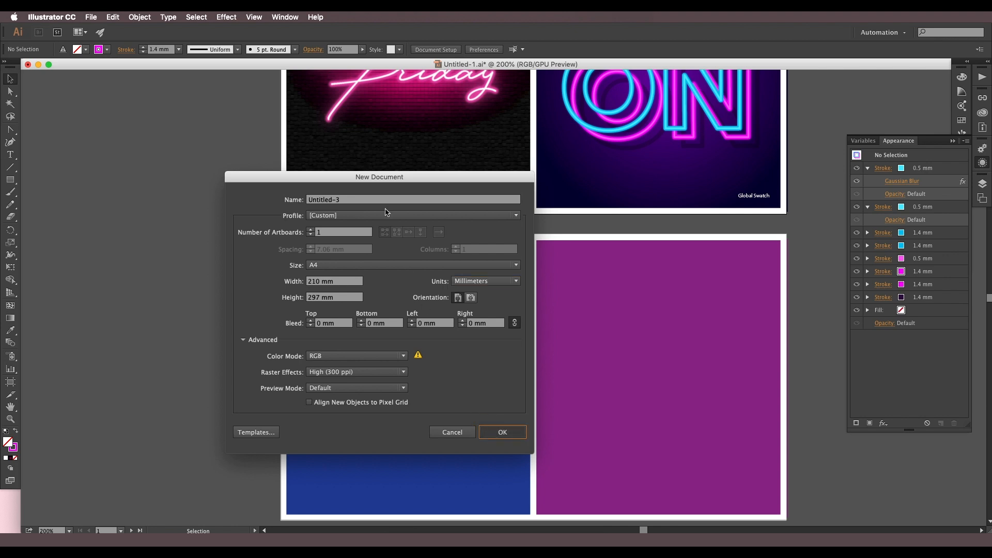
{"action": "key", "text": "Return"}
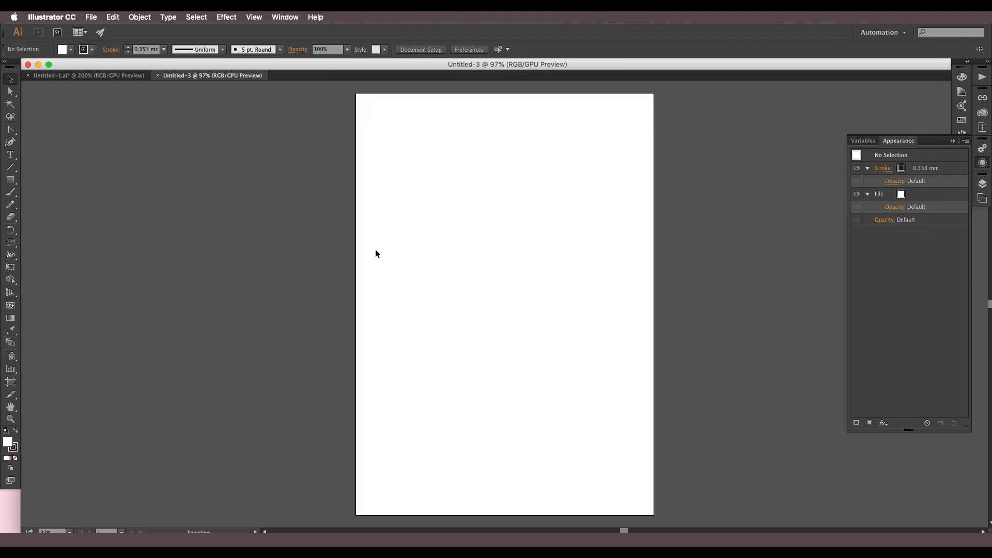
Step: Return to the Untitled-1 document and check the artboard dimensions with the Artboard tool
{"action": "left_click", "coordinate": [108, 76]}
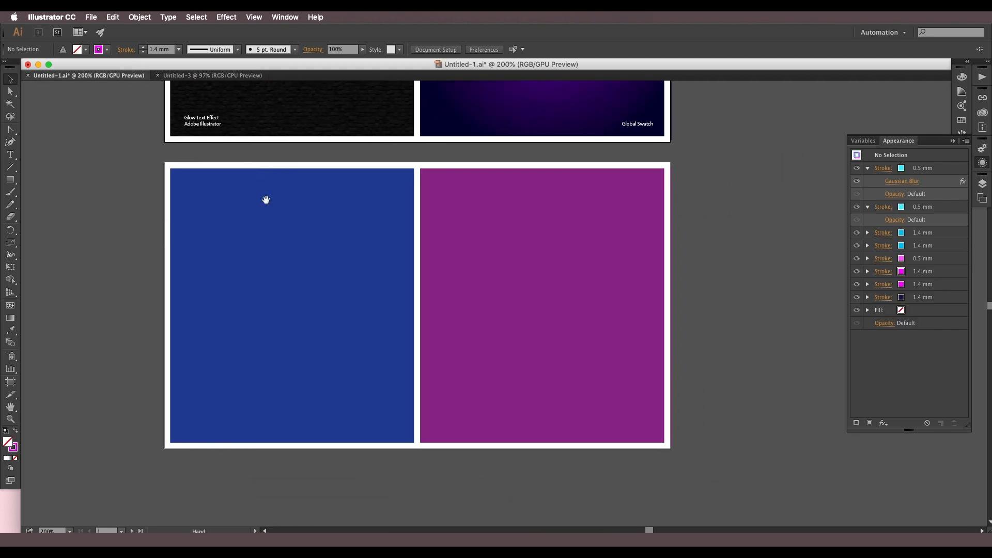
{"action": "scroll", "coordinate": [293, 211], "scroll_direction": "down", "scroll_amount": 1}
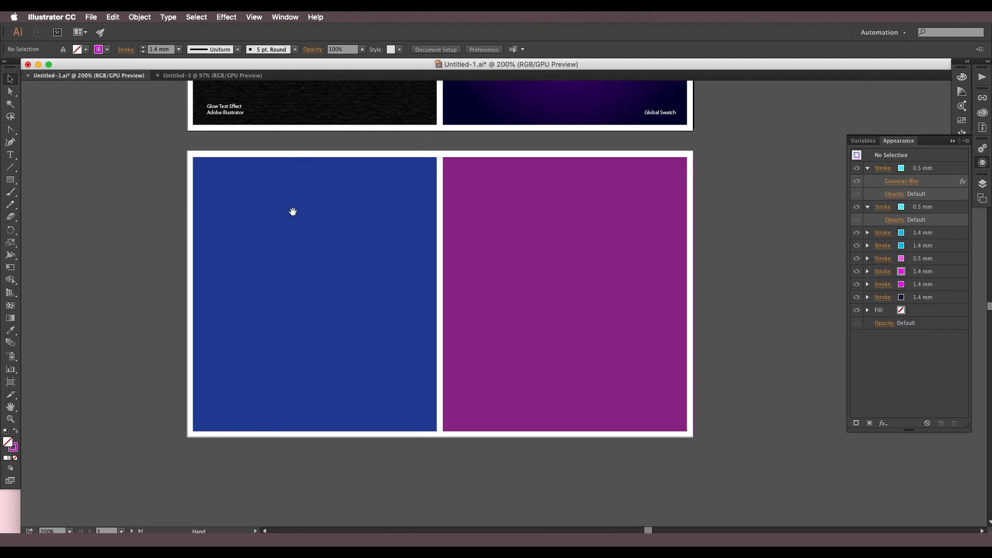
{"action": "left_click", "coordinate": [10, 382]}
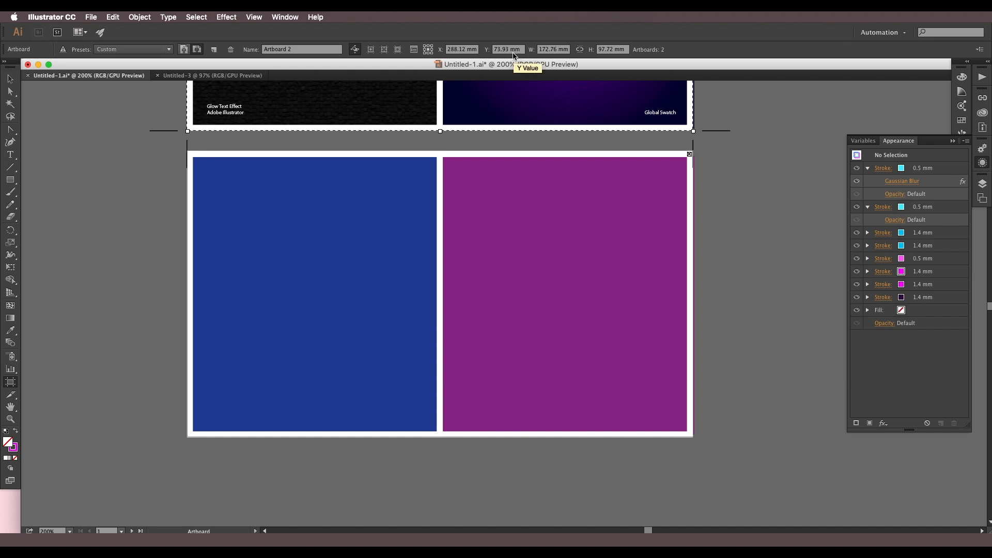
{"action": "left_click", "coordinate": [11, 79]}
Step: Fill the blue rectangle with the black and pink gradient sampled from the Friday artwork's background using the Eyedropper
{"action": "left_click_drag", "start_coordinate": [324, 297], "coordinate": [325, 305]}
{"action": "left_click", "coordinate": [325, 305]}
{"action": "key", "text": "super+minus"}
{"action": "key", "text": "super+minus"}
{"action": "left_click_drag", "start_coordinate": [460, 376], "coordinate": [465, 304]}
{"action": "mouse_move", "coordinate": [445, 237]}
{"action": "left_mouse_down"}
{"action": "mouse_move", "coordinate": [444, 294]}
{"action": "mouse_move", "coordinate": [452, 249]}
{"action": "left_mouse_up"}
{"action": "scroll", "coordinate": [445, 262], "scroll_direction": "up", "scroll_amount": 2}
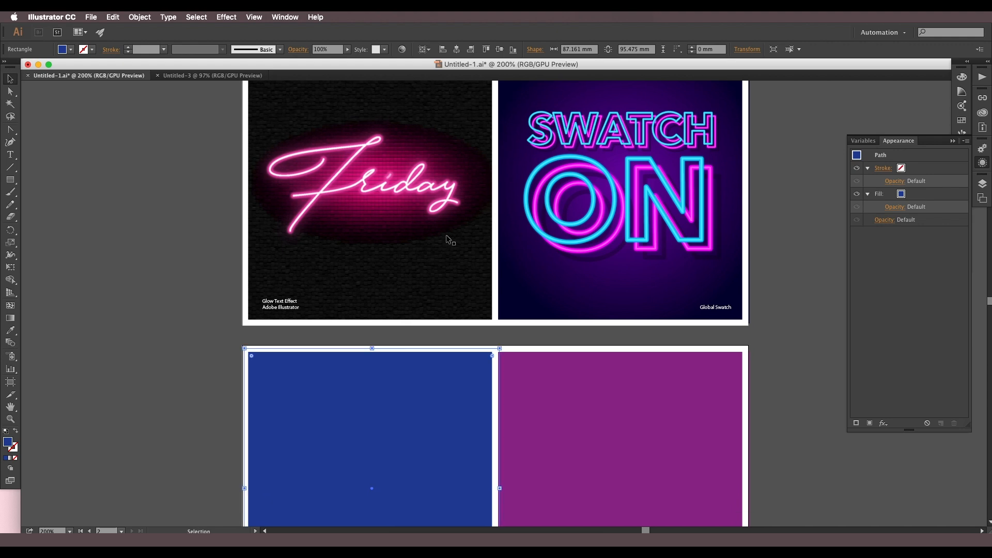
{"action": "left_click_drag", "start_coordinate": [423, 337], "coordinate": [434, 233]}
{"action": "left_click_drag", "start_coordinate": [426, 347], "coordinate": [403, 405]}
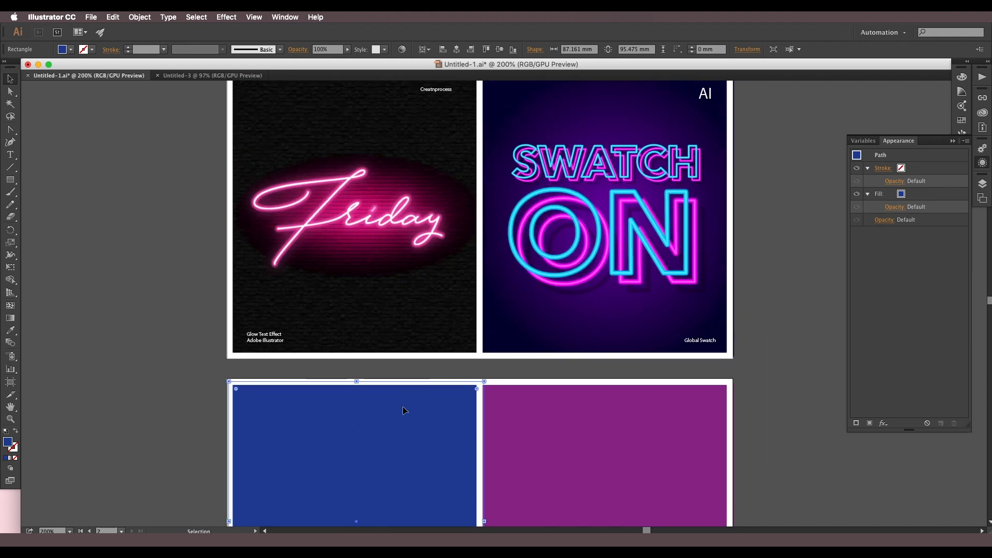
{"action": "key", "text": "i"}
{"action": "left_click", "coordinate": [432, 345]}
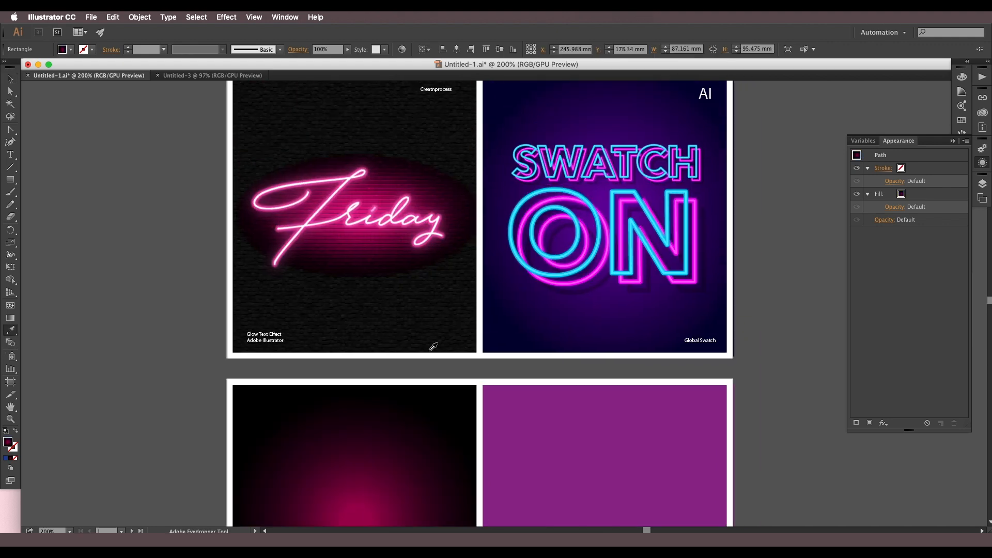
Step: Activate the Gradient tool on the newly filled rectangle and open its gradient settings
{"action": "scroll", "coordinate": [436, 367], "scroll_direction": "down", "scroll_amount": 3}
{"action": "left_click_drag", "start_coordinate": [425, 424], "coordinate": [450, 308]}
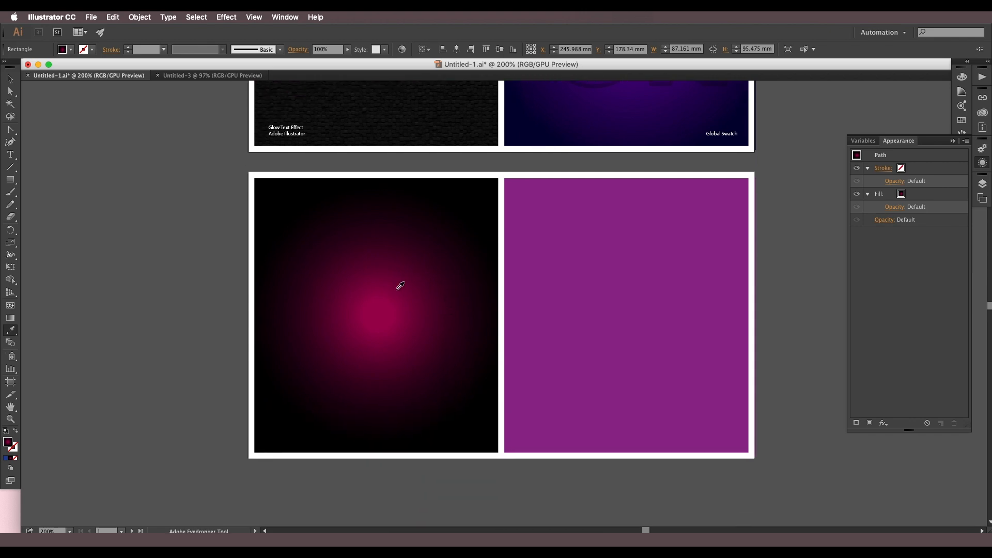
{"action": "left_click", "coordinate": [11, 318]}
{"action": "mouse_move", "coordinate": [382, 319]}
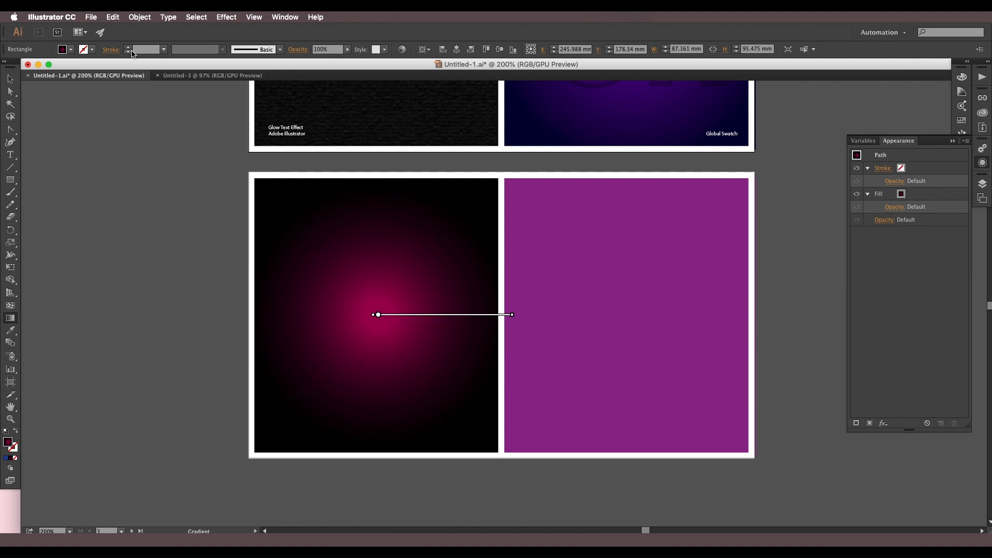
{"action": "left_click", "coordinate": [954, 141]}
{"action": "left_click", "coordinate": [961, 184]}
Step: Try the Linear gradient type on the rectangle, and set it back to Radial
{"action": "left_click", "coordinate": [904, 177]}
{"action": "left_click", "coordinate": [894, 187]}
{"action": "left_click", "coordinate": [904, 176]}
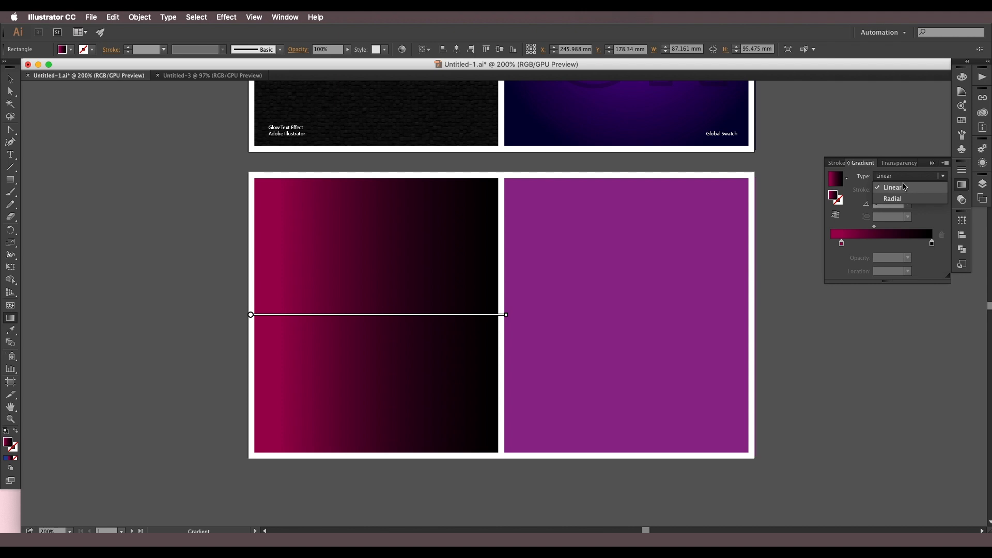
{"action": "left_click", "coordinate": [900, 200]}
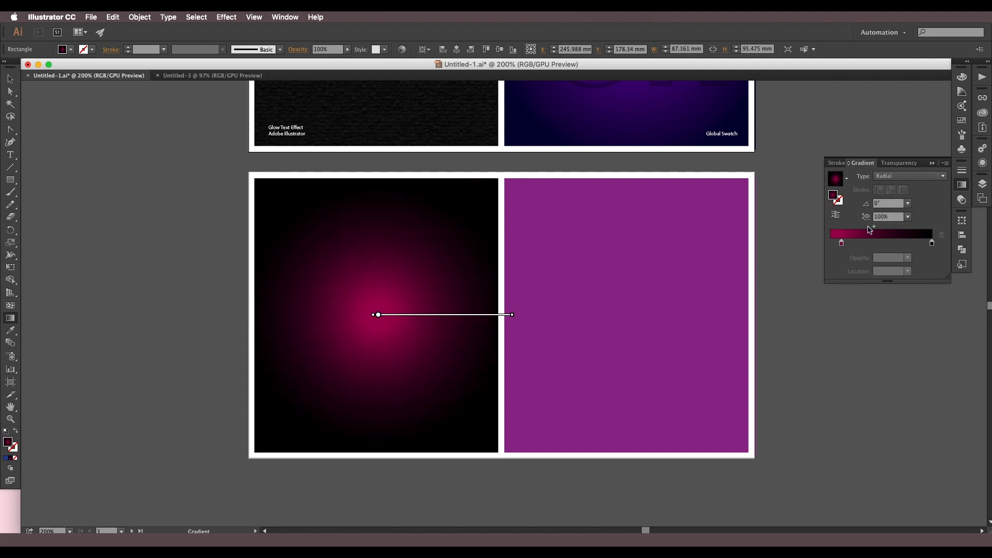
Step: Check the color values of the radial gradient's pink inner stop and black outer stop
{"action": "double_click", "coordinate": [841, 244]}
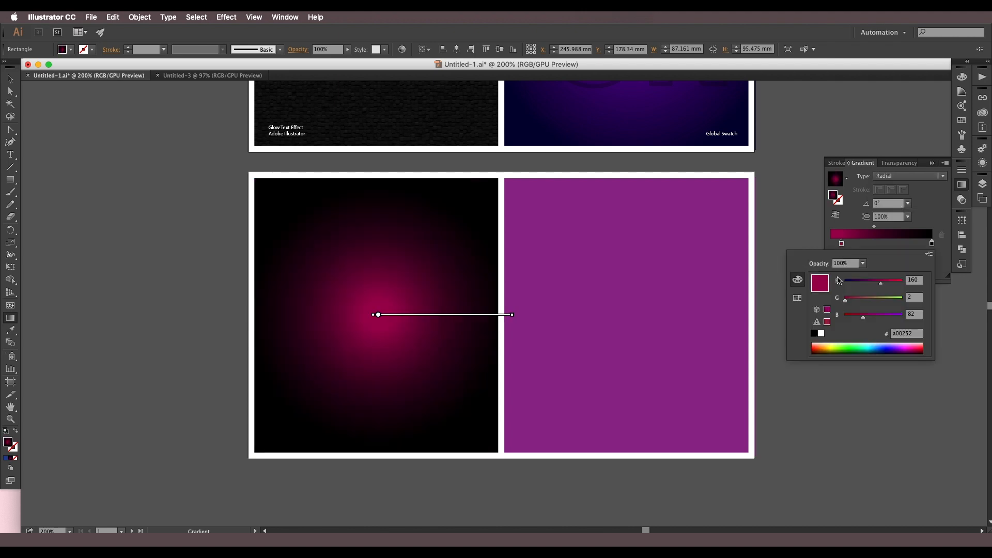
{"action": "left_click", "coordinate": [893, 335]}
{"action": "left_click", "coordinate": [932, 244]}
{"action": "double_click", "coordinate": [932, 245]}
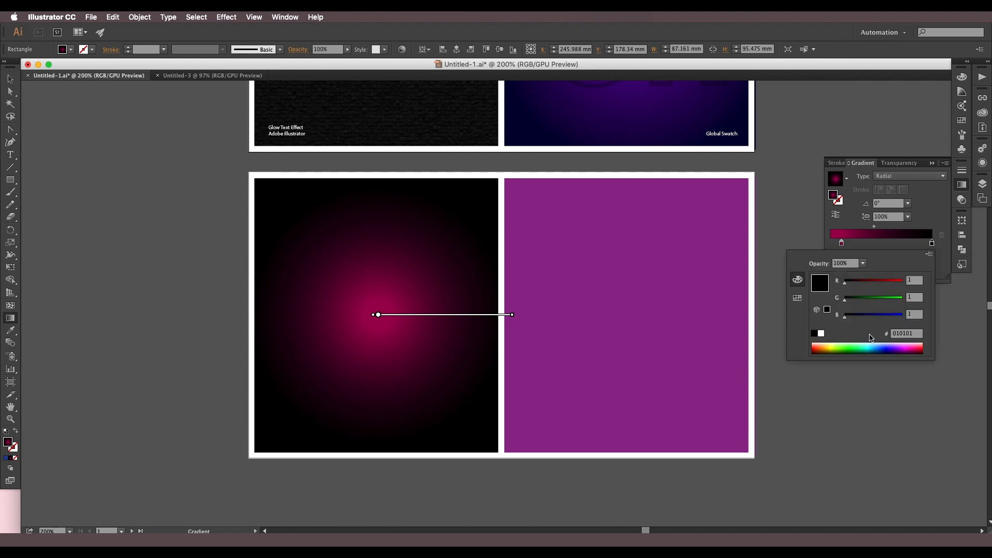
{"action": "left_click", "coordinate": [932, 206]}
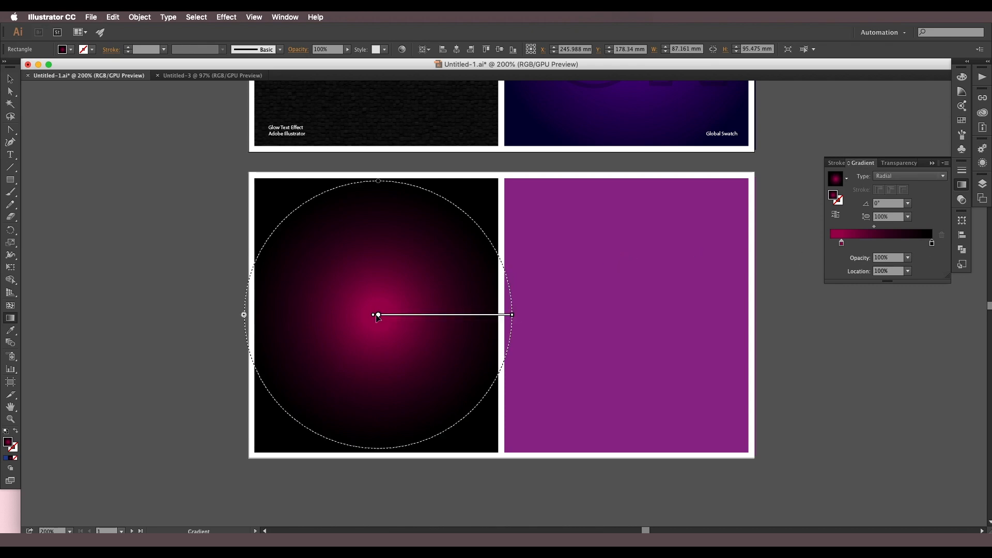
Step: Flatten the radial gradient into a horizontal ellipse with an aspect ratio of about 59.8%
{"action": "scroll", "coordinate": [377, 316], "scroll_direction": "down", "scroll_amount": 2}
{"action": "scroll", "coordinate": [380, 188], "scroll_direction": "up", "scroll_amount": 1}
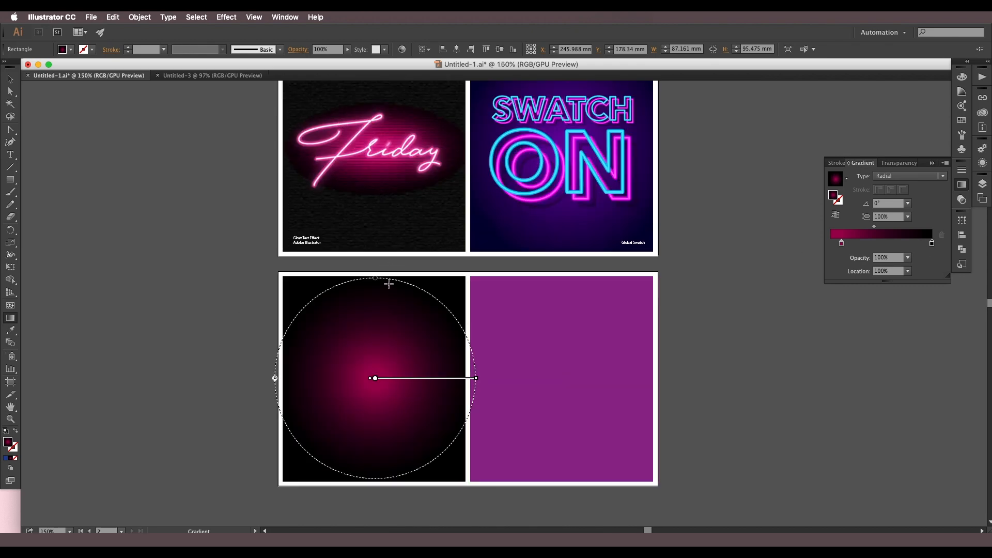
{"action": "left_click_drag", "start_coordinate": [376, 279], "coordinate": [375, 318]}
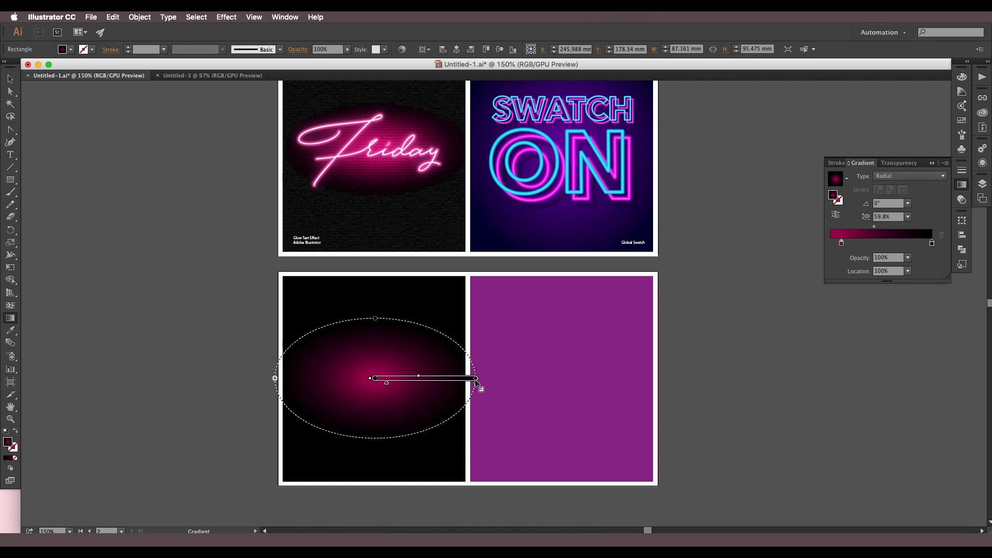
Step: Leave gradient editing and deselect the background rectangle
{"action": "left_click", "coordinate": [9, 79]}
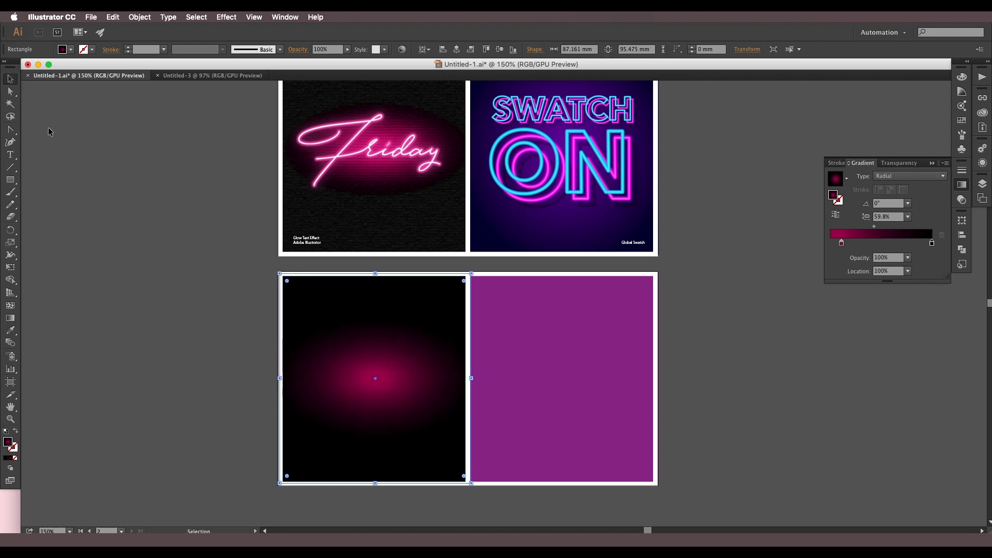
{"action": "left_click", "coordinate": [86, 165]}
{"action": "scroll", "coordinate": [157, 183], "scroll_direction": "down", "scroll_amount": 1}
{"action": "left_click_drag", "start_coordinate": [235, 224], "coordinate": [280, 263]}
{"action": "scroll", "coordinate": [347, 311], "scroll_direction": "up", "scroll_amount": 1}
{"action": "left_click_drag", "start_coordinate": [361, 333], "coordinate": [351, 372]}
{"action": "left_click_drag", "start_coordinate": [355, 460], "coordinate": [352, 380]}
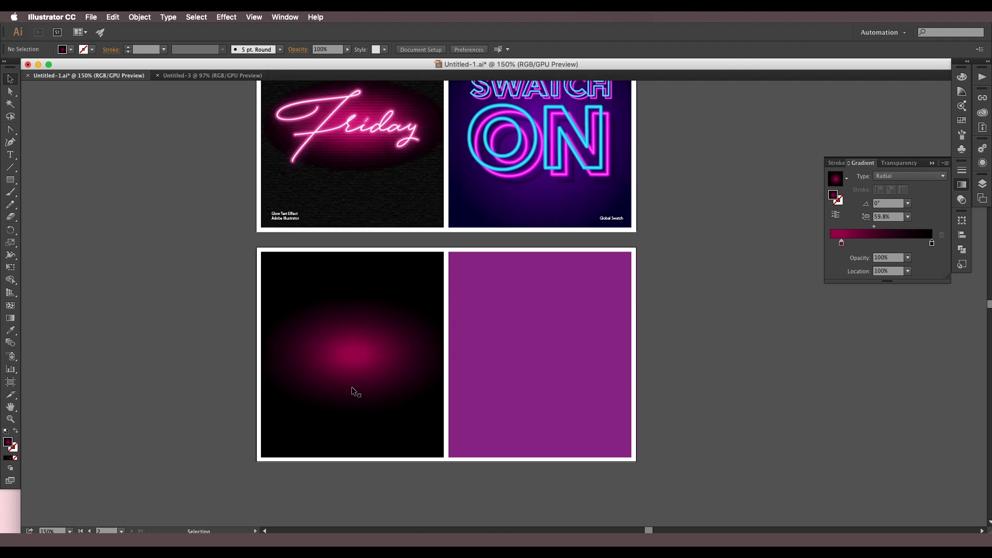
Step: Add the text "Friday" in the Hijrnotes script font over the pink gradient
{"action": "key", "text": "t"}
{"action": "left_click", "coordinate": [337, 355]}
{"action": "type", "text": "Friday"}
{"action": "key", "text": "Escape"}
Step: Fill the Friday text with white and move it to the center of the pink glow
{"action": "left_click", "coordinate": [63, 49]}
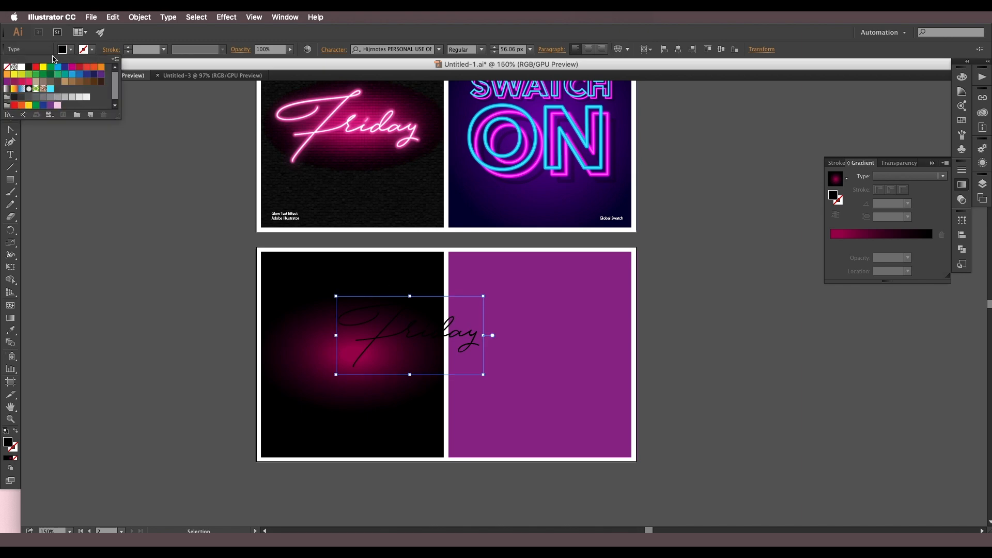
{"action": "left_click", "coordinate": [21, 67]}
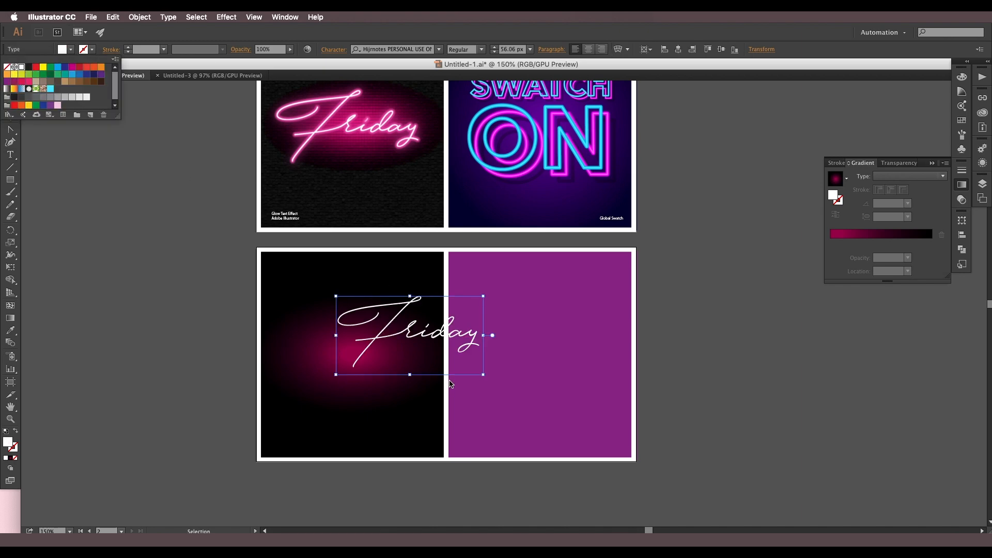
{"action": "left_click", "coordinate": [439, 338]}
{"action": "left_click_drag", "start_coordinate": [405, 339], "coordinate": [363, 353]}
{"action": "scroll", "coordinate": [363, 343], "scroll_direction": "up", "scroll_amount": 1}
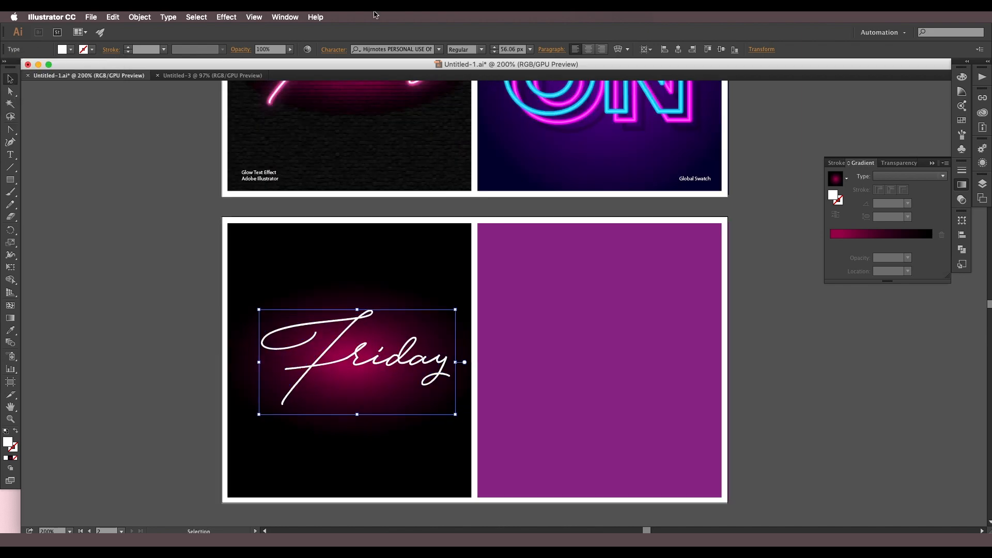
Step: Check the Friday text's typeface in the font list and compare its placement with the finished artwork above
{"action": "left_click", "coordinate": [438, 50]}
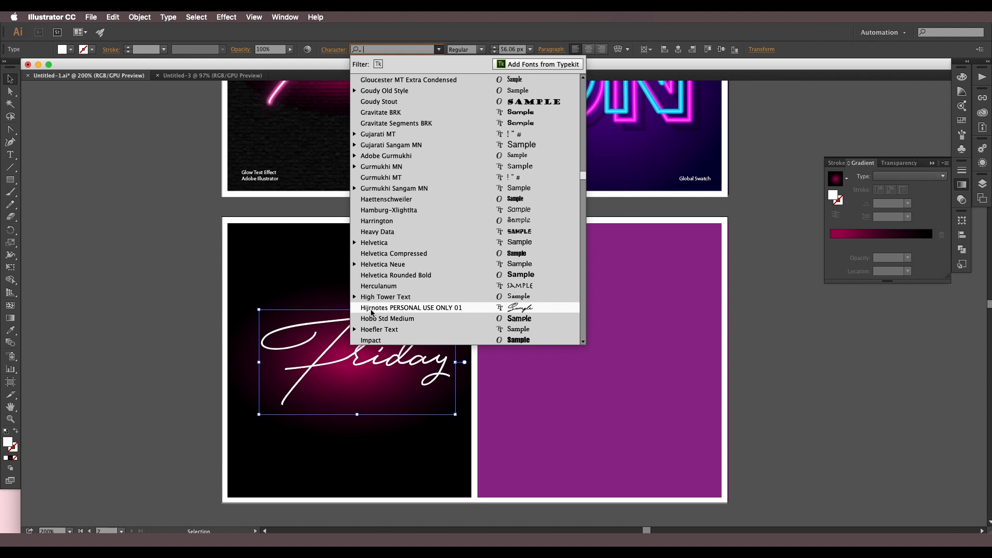
{"action": "left_click", "coordinate": [121, 335]}
{"action": "left_click_drag", "start_coordinate": [372, 360], "coordinate": [363, 375]}
{"action": "left_click_drag", "start_coordinate": [381, 312], "coordinate": [374, 338]}
{"action": "scroll", "coordinate": [371, 363], "scroll_direction": "down", "scroll_amount": 1}
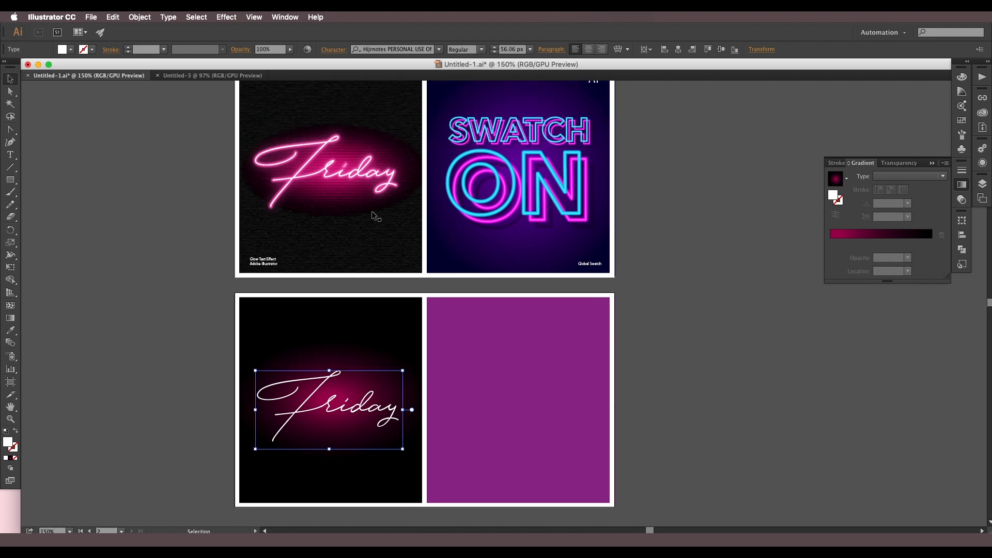
{"action": "scroll", "coordinate": [371, 211], "scroll_direction": "up", "scroll_amount": 1}
{"action": "scroll", "coordinate": [370, 170], "scroll_direction": "up", "scroll_amount": 2}
{"action": "scroll", "coordinate": [371, 202], "scroll_direction": "down", "scroll_amount": 5}
{"action": "left_click_drag", "start_coordinate": [344, 367], "coordinate": [342, 293]}
{"action": "scroll", "coordinate": [386, 200], "scroll_direction": "up", "scroll_amount": 2}
{"action": "scroll", "coordinate": [343, 293], "scroll_direction": "up", "scroll_amount": 1}
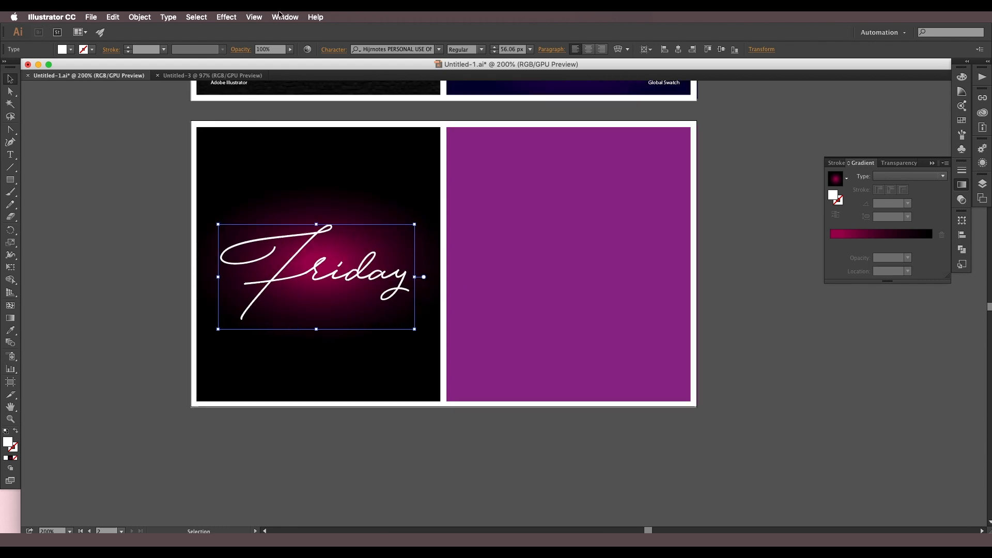
Step: Convert the Friday text to outlines and unite the letters into a single merged shape
{"action": "left_click", "coordinate": [196, 17]}
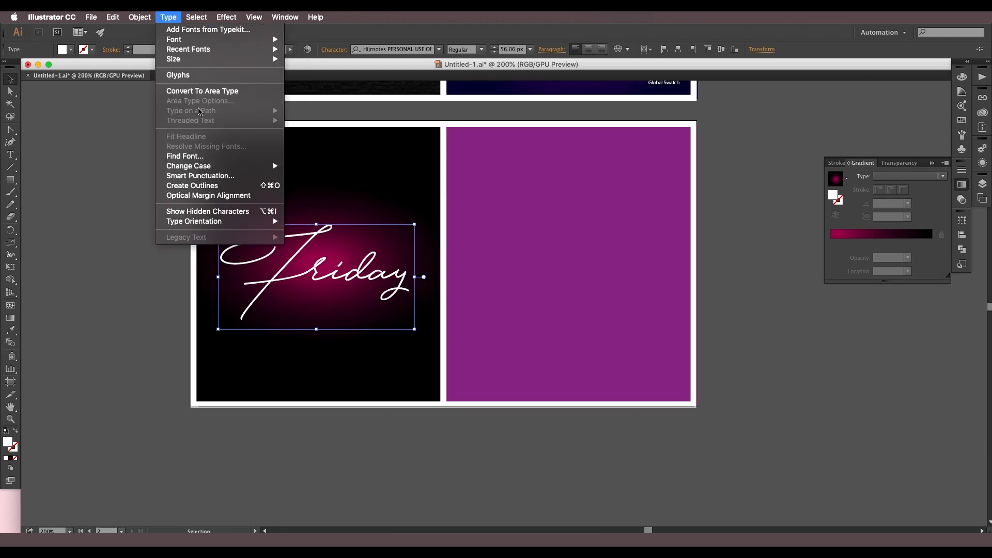
{"action": "left_click", "coordinate": [219, 190]}
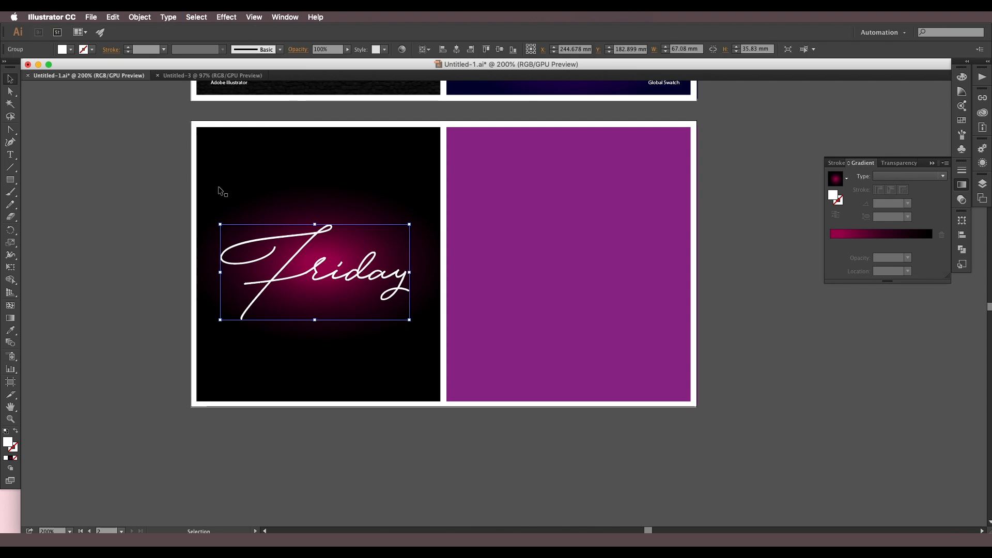
{"action": "left_click", "coordinate": [959, 252]}
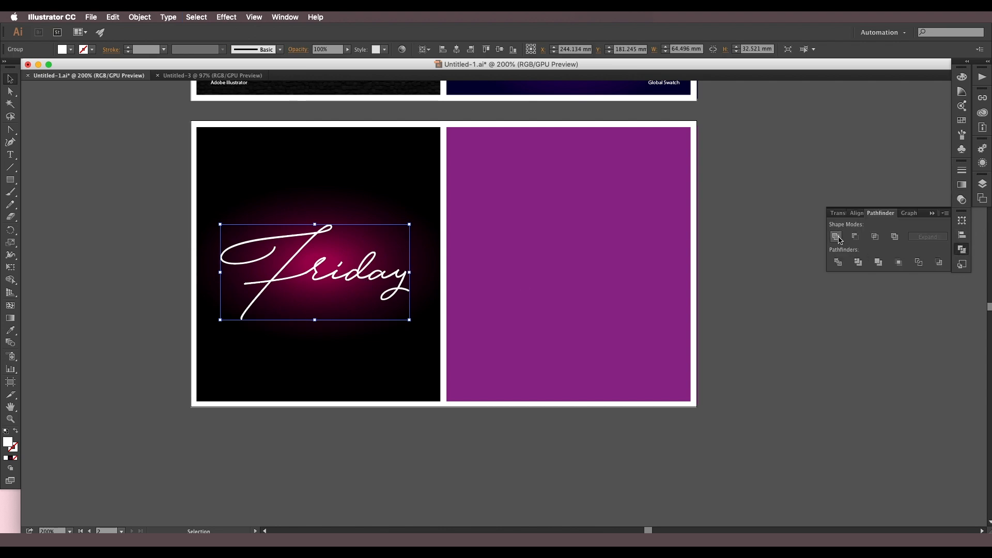
{"action": "left_click", "coordinate": [129, 459]}
Step: Try moving the united Friday lettering sideways and then downward, undoing each move
{"action": "left_click_drag", "start_coordinate": [343, 274], "coordinate": [178, 274]}
{"action": "key", "text": "super+z"}
{"action": "left_click", "coordinate": [341, 280]}
{"action": "scroll", "coordinate": [361, 271], "scroll_direction": "up", "scroll_amount": 2}
{"action": "scroll", "coordinate": [362, 275], "scroll_direction": "down", "scroll_amount": 2}
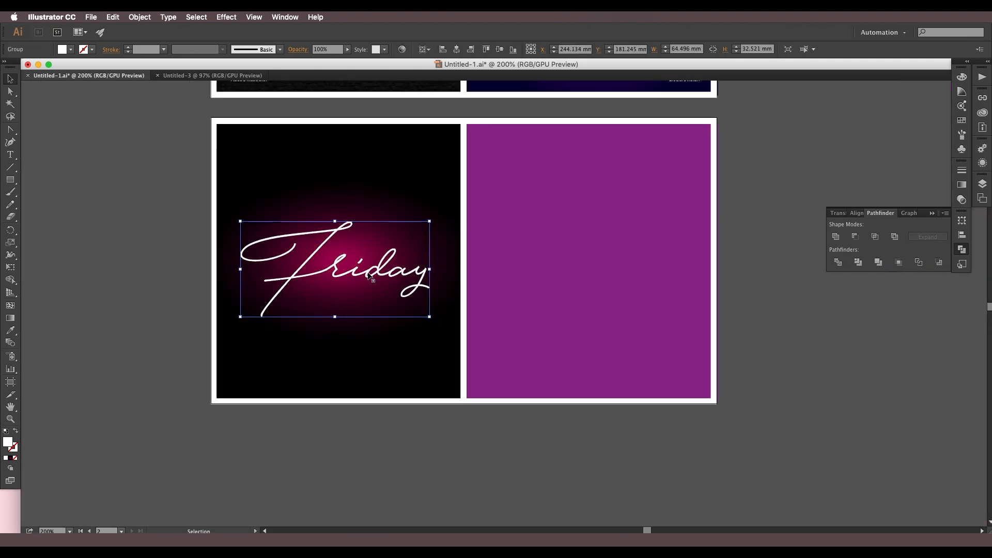
{"action": "left_click_drag", "start_coordinate": [367, 274], "coordinate": [367, 300]}
{"action": "key", "text": "super+z"}
Step: Duplicate the white Friday lettering and place the copy about 14 mm straight below the original
{"action": "left_click", "coordinate": [389, 275], "text": "shift"}
{"action": "left_click", "coordinate": [388, 273], "text": "shift"}
{"action": "key", "text": "alt+shift+Down"}
{"action": "key", "text": "shift+Down"}
{"action": "key", "text": "shift+Down"}
{"action": "key", "text": "shift+Down"}
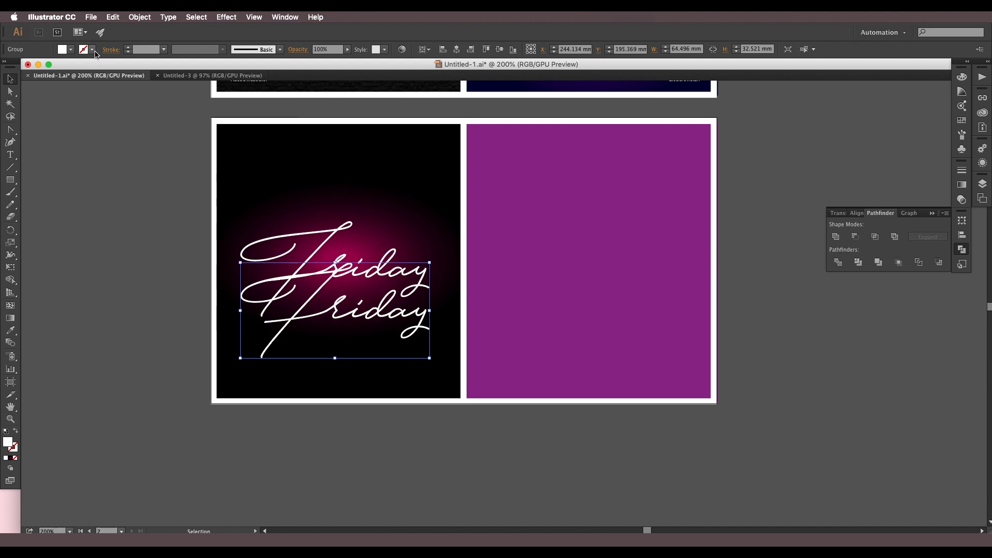
Step: Give the lower Friday copy a red stroke with a weight of 2 mm
{"action": "left_click", "coordinate": [92, 50]}
{"action": "left_click", "coordinate": [76, 69]}
{"action": "scroll", "coordinate": [148, 51], "scroll_direction": "up", "scroll_amount": 1}
Step: Set round corners and round caps on the red stroke of the Friday copy
{"action": "left_click", "coordinate": [112, 50]}
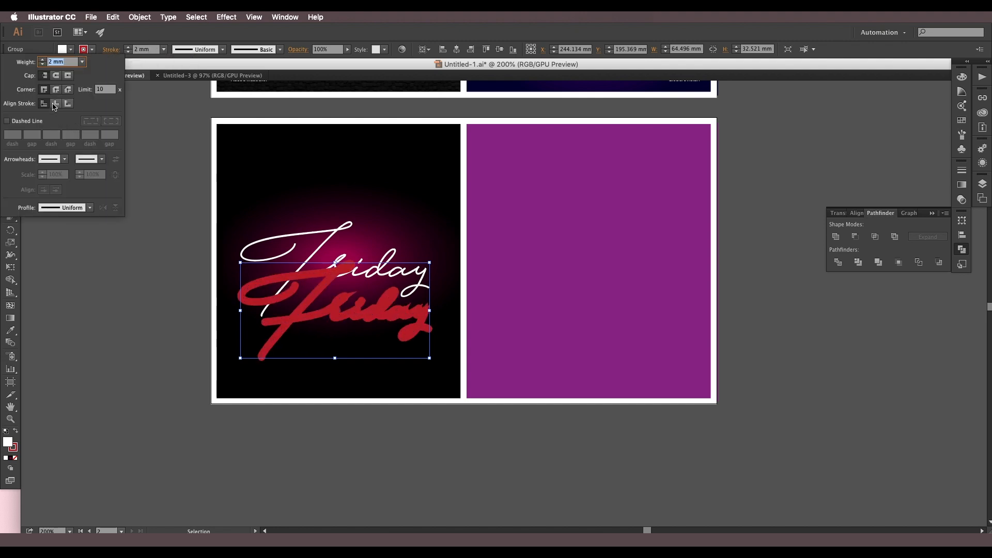
{"action": "left_click", "coordinate": [57, 90]}
{"action": "left_click", "coordinate": [60, 77]}
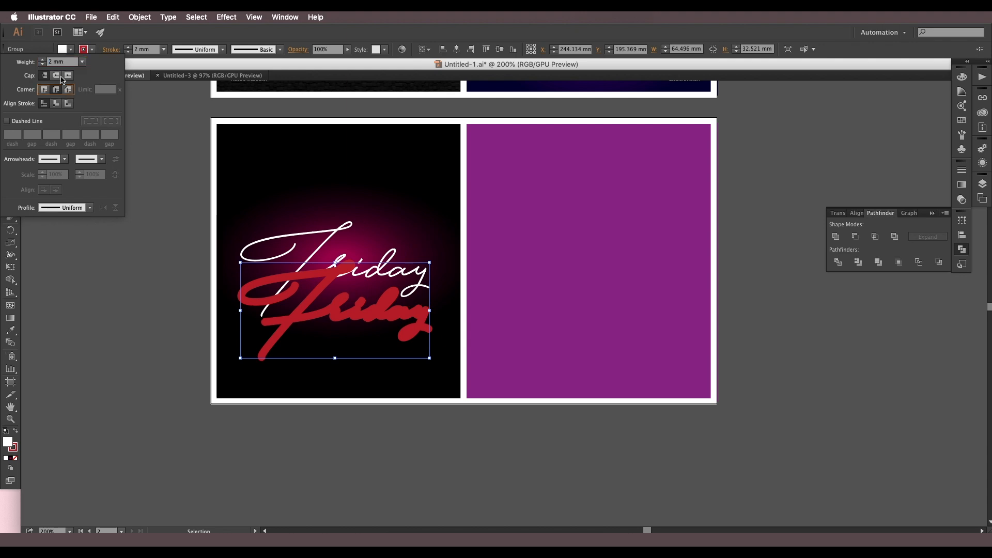
{"action": "left_click", "coordinate": [115, 47]}
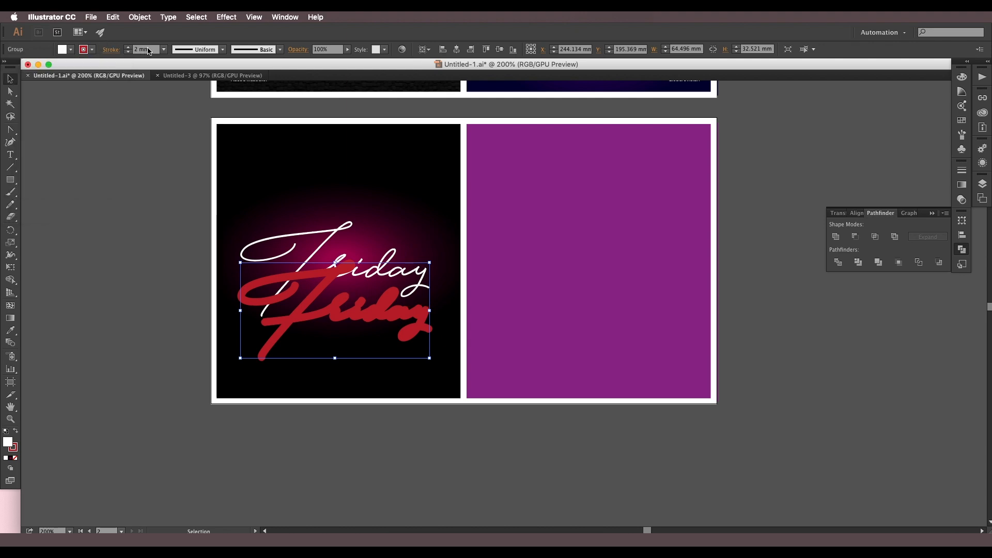
{"action": "double_click", "coordinate": [133, 50]}
Step: Send the red-stroked Friday copy backward behind the white lettering
{"action": "scroll", "coordinate": [331, 310], "scroll_direction": "up", "scroll_amount": 2}
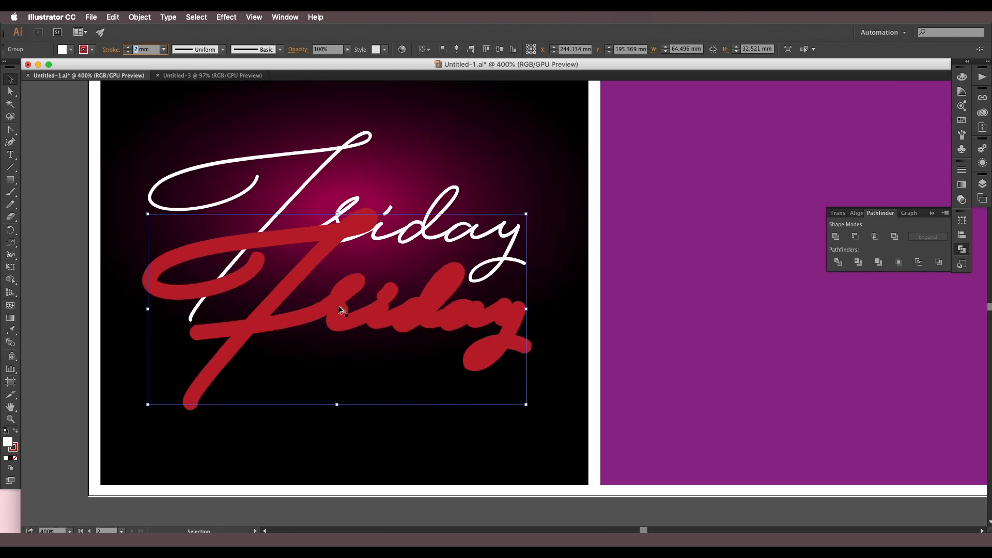
{"action": "scroll", "coordinate": [339, 304], "scroll_direction": "down", "scroll_amount": 1}
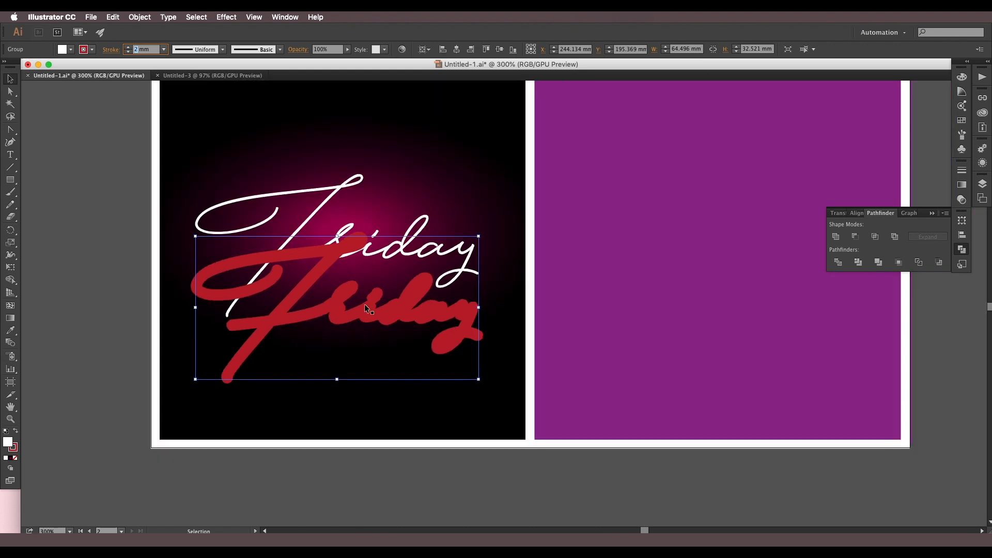
{"action": "key", "text": "super+["}
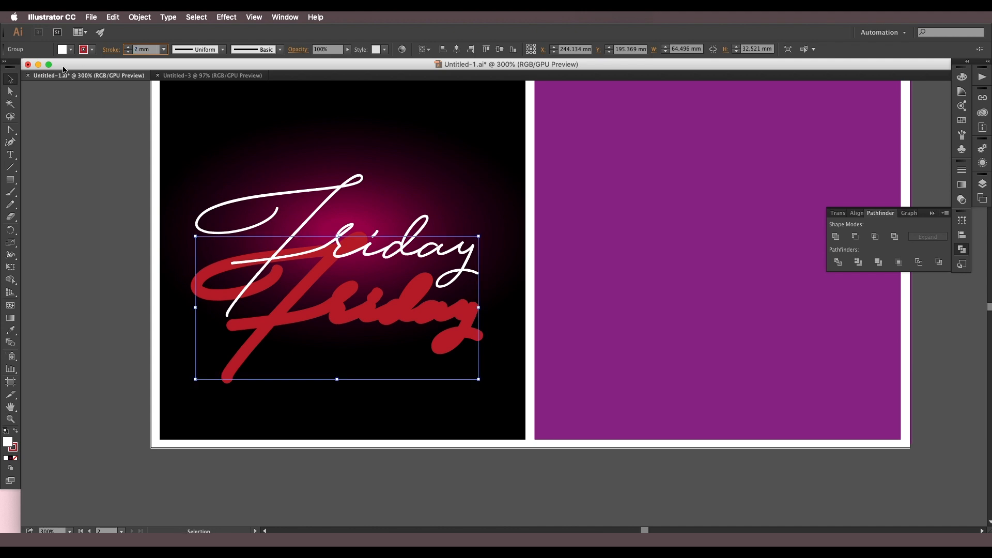
Step: Select the red-stroked copy and move it straight up so it sits exactly behind the white Friday lettering
{"action": "left_click", "coordinate": [132, 223]}
{"action": "left_click", "coordinate": [300, 323]}
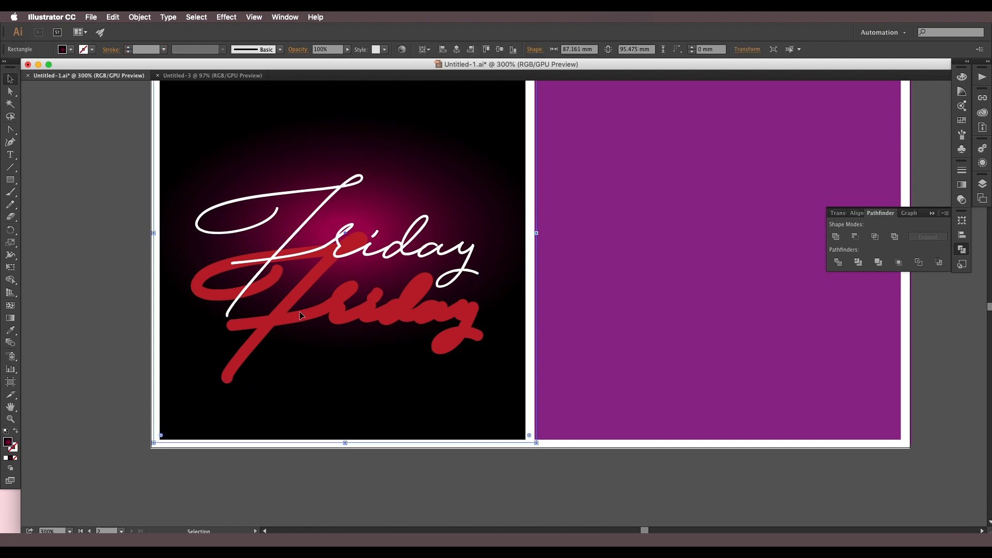
{"action": "left_click", "coordinate": [302, 315]}
{"action": "key", "text": "shift+Up"}
{"action": "key", "text": "shift+Up"}
{"action": "key", "text": "shift+Up"}
{"action": "key", "text": "shift+Up"}
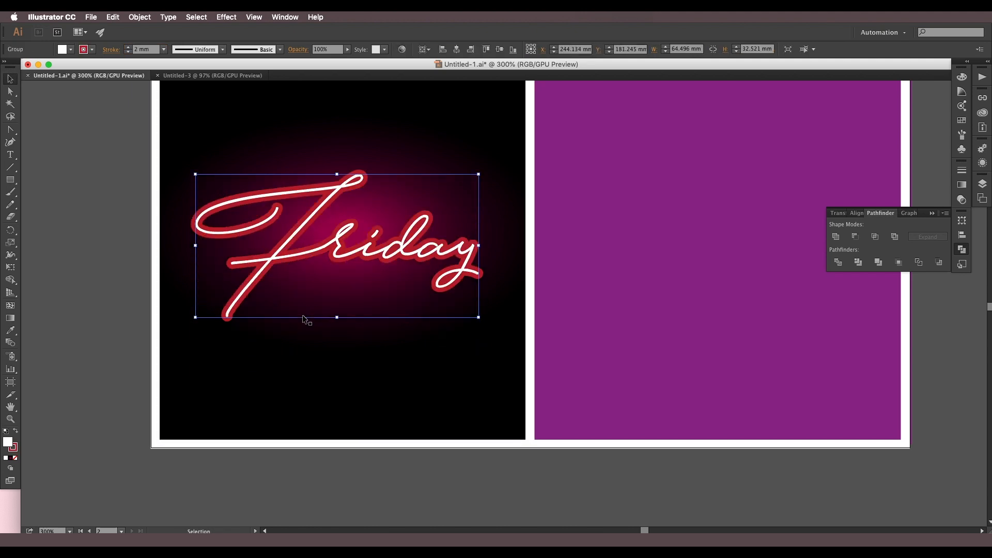
Step: Expand the fill and stroke of the red-stroked Friday copy into shapes
{"action": "scroll", "coordinate": [420, 199], "scroll_direction": "down", "scroll_amount": 1}
{"action": "scroll", "coordinate": [395, 226], "scroll_direction": "up", "scroll_amount": 2}
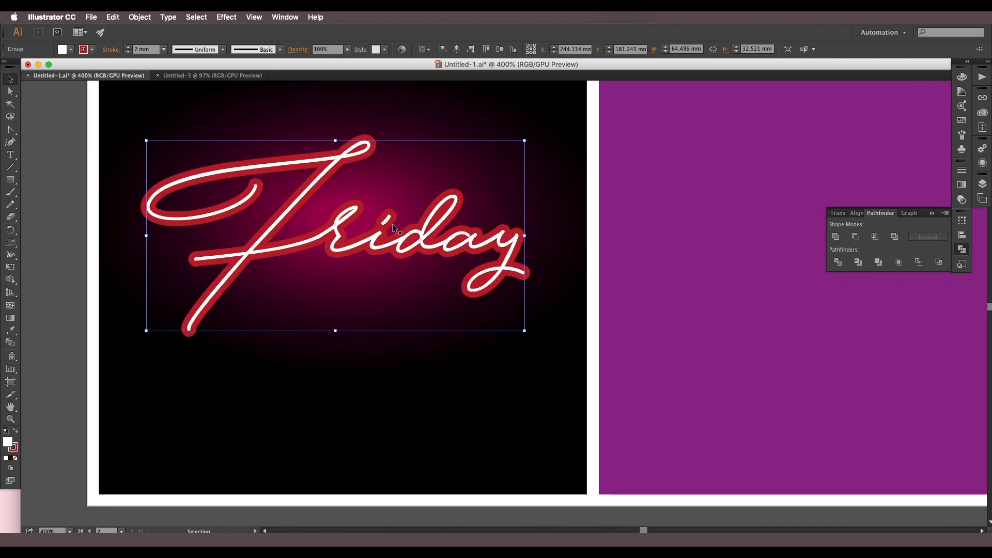
{"action": "left_click", "coordinate": [139, 17]}
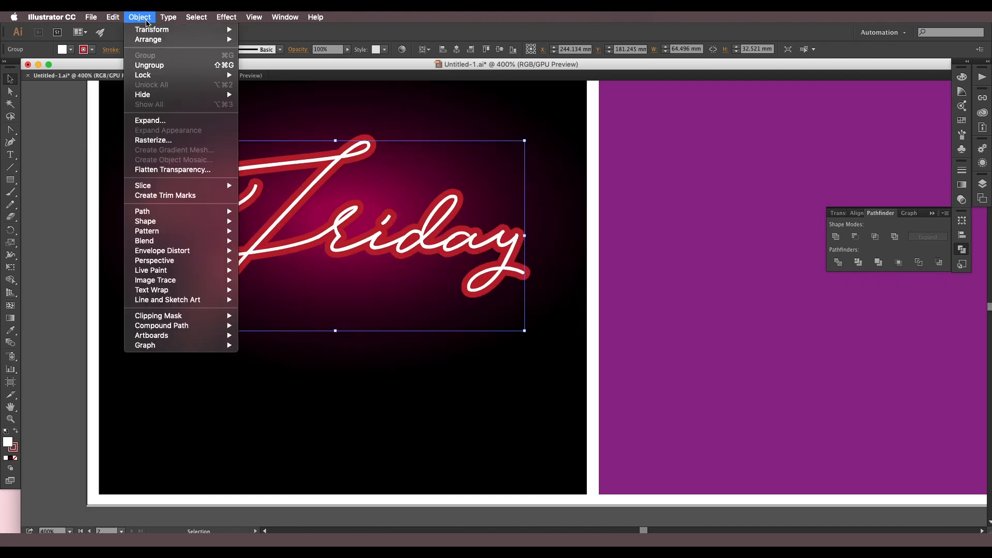
{"action": "left_click", "coordinate": [165, 120]}
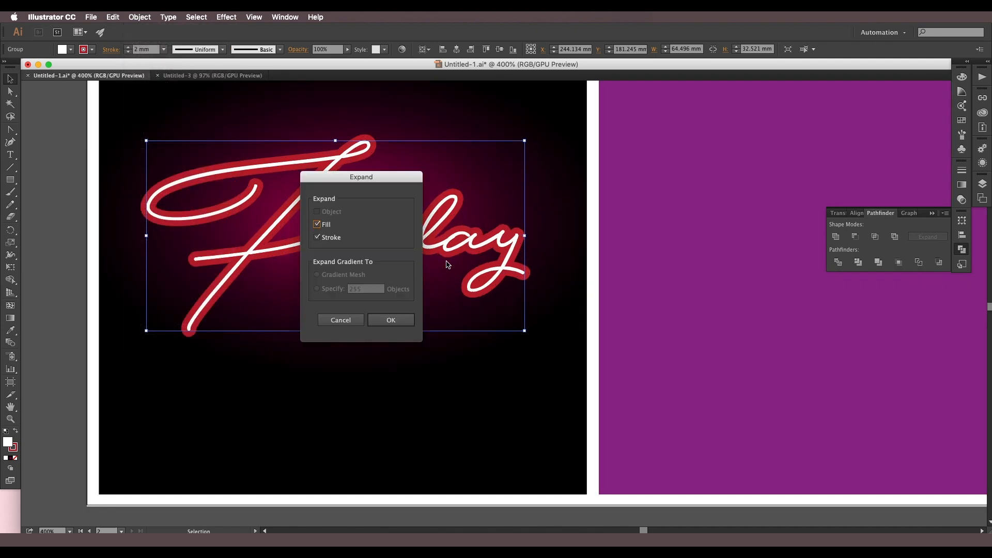
{"action": "left_click", "coordinate": [403, 325]}
Step: Recolor the expanded red outline with the magenta swatch
{"action": "scroll", "coordinate": [398, 209], "scroll_direction": "up", "scroll_amount": 1}
{"action": "scroll", "coordinate": [449, 226], "scroll_direction": "down", "scroll_amount": 1}
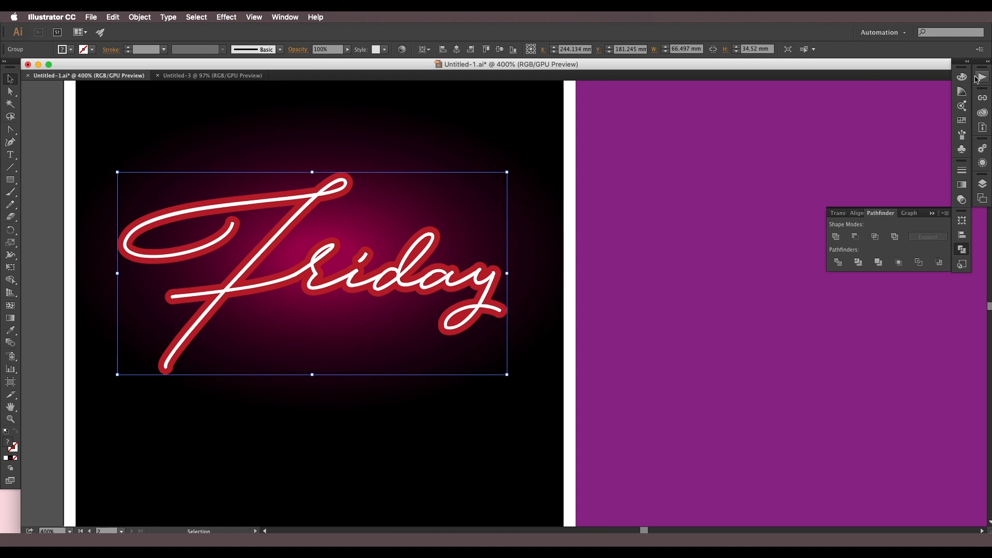
{"action": "left_click", "coordinate": [963, 122]}
{"action": "left_click", "coordinate": [888, 100]}
{"action": "left_click", "coordinate": [896, 100]}
{"action": "left_click", "coordinate": [888, 99]}
Step: Copy the fill color code f150af from the pink outline of the finished Friday artwork
{"action": "scroll", "coordinate": [394, 250], "scroll_direction": "down", "scroll_amount": 1}
{"action": "left_click_drag", "start_coordinate": [419, 195], "coordinate": [387, 407]}
{"action": "left_click_drag", "start_coordinate": [379, 177], "coordinate": [394, 473]}
{"action": "scroll", "coordinate": [402, 305], "scroll_direction": "up", "scroll_amount": 1}
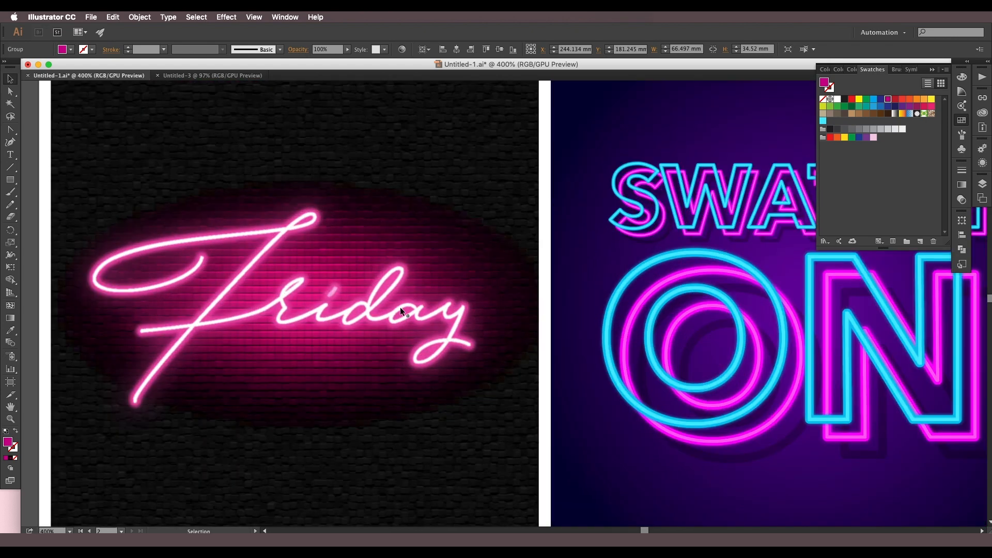
{"action": "left_click", "coordinate": [408, 274]}
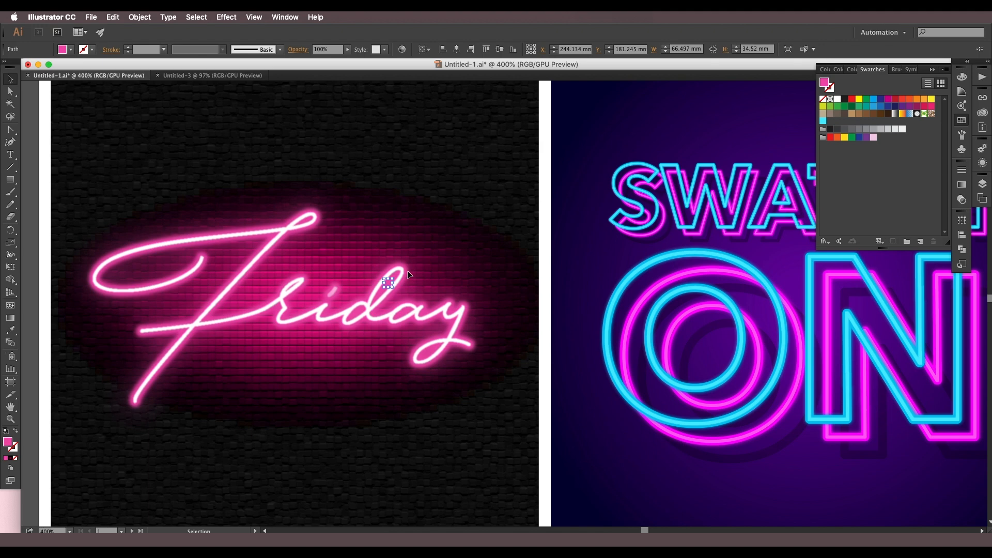
{"action": "left_click", "coordinate": [441, 308]}
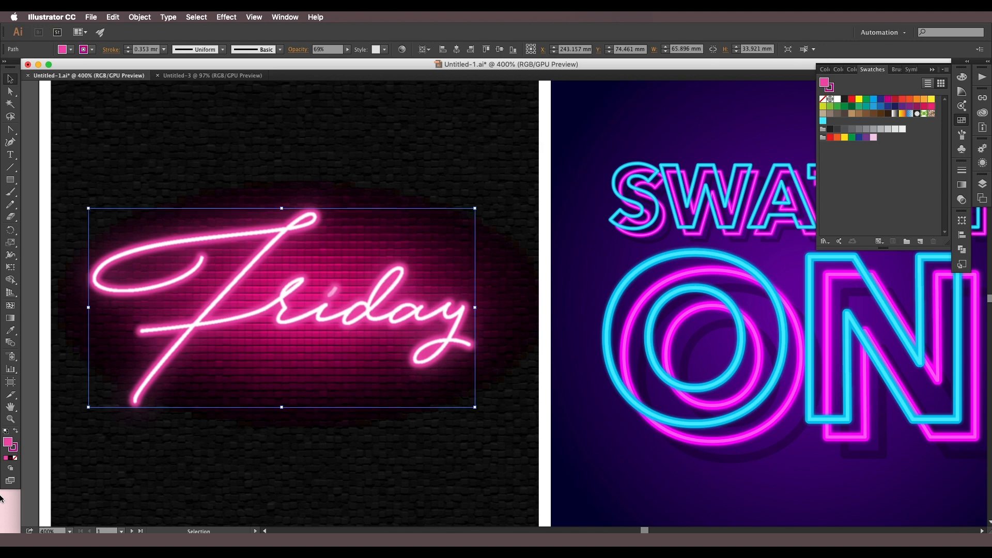
{"action": "double_click", "coordinate": [9, 447]}
{"action": "left_click_drag", "start_coordinate": [474, 202], "coordinate": [548, 116]}
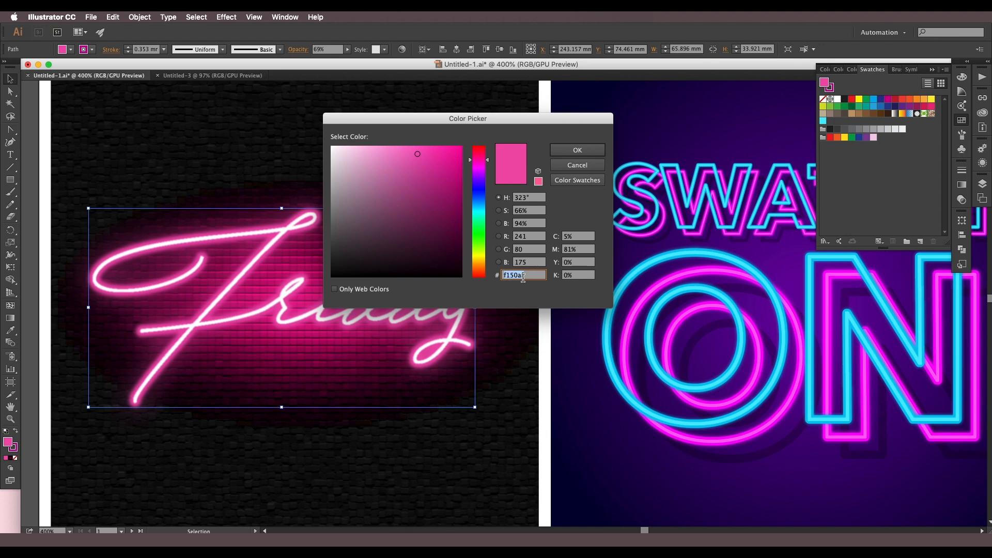
{"action": "left_click", "coordinate": [577, 150]}
Step: Set the fill of the expanded outline behind the new Friday lettering to f150af
{"action": "key", "text": "super+minus"}
{"action": "scroll", "coordinate": [473, 420], "scroll_direction": "down", "scroll_amount": 5}
{"action": "left_click_drag", "start_coordinate": [473, 419], "coordinate": [491, 267]}
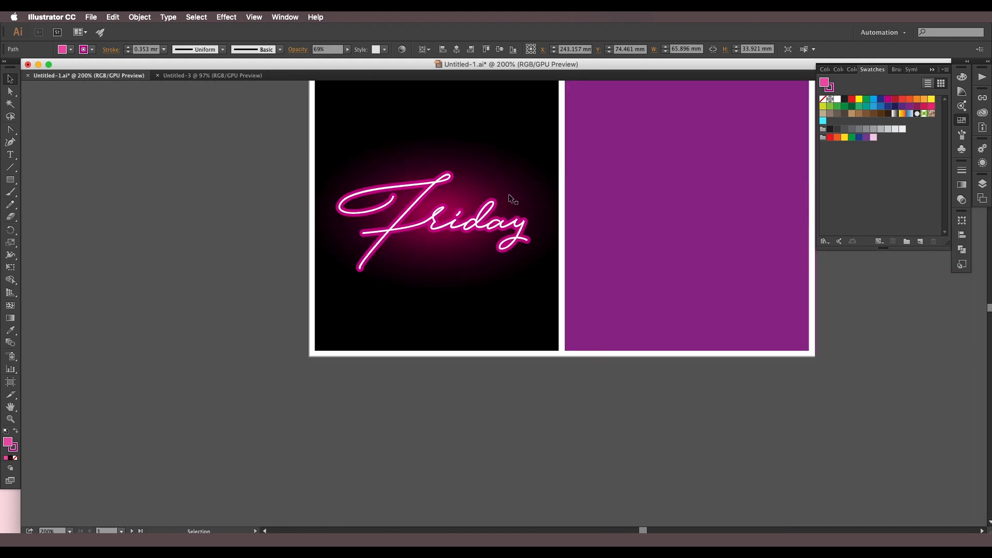
{"action": "scroll", "coordinate": [510, 195], "scroll_direction": "up", "scroll_amount": 3}
{"action": "left_click", "coordinate": [470, 225]}
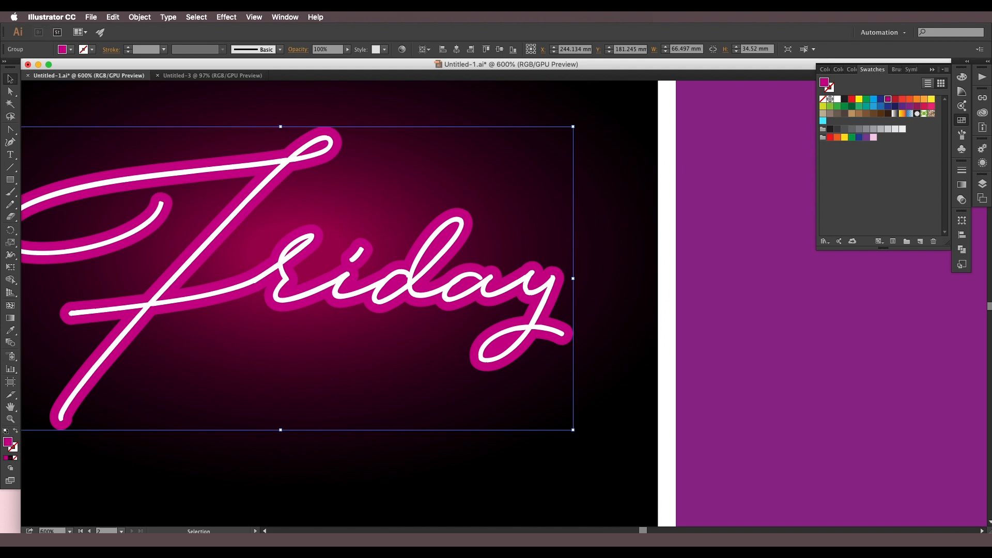
{"action": "double_click", "coordinate": [8, 443]}
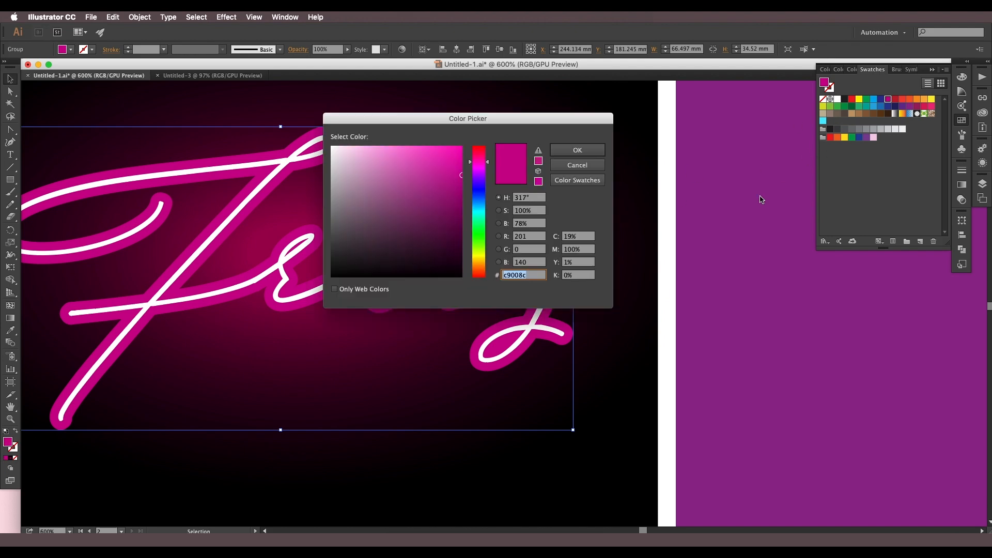
{"action": "key", "text": "super+v"}
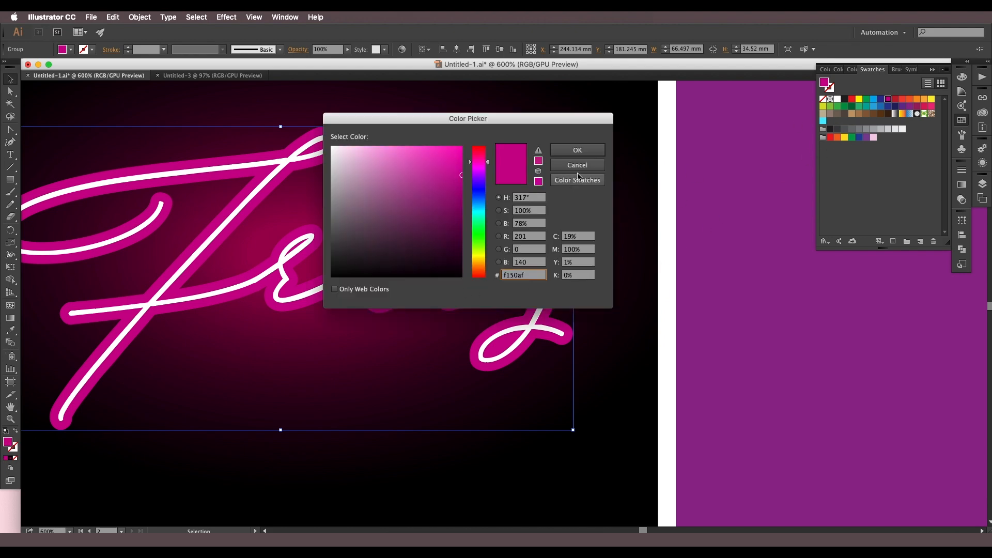
{"action": "left_click", "coordinate": [572, 153]}
Step: Deselect the lettering and compare the new Friday artwork with the finished version above
{"action": "key", "text": "super+minus"}
{"action": "key", "text": "super+minus"}
{"action": "key", "text": "super+minus"}
{"action": "key", "text": "super+minus"}
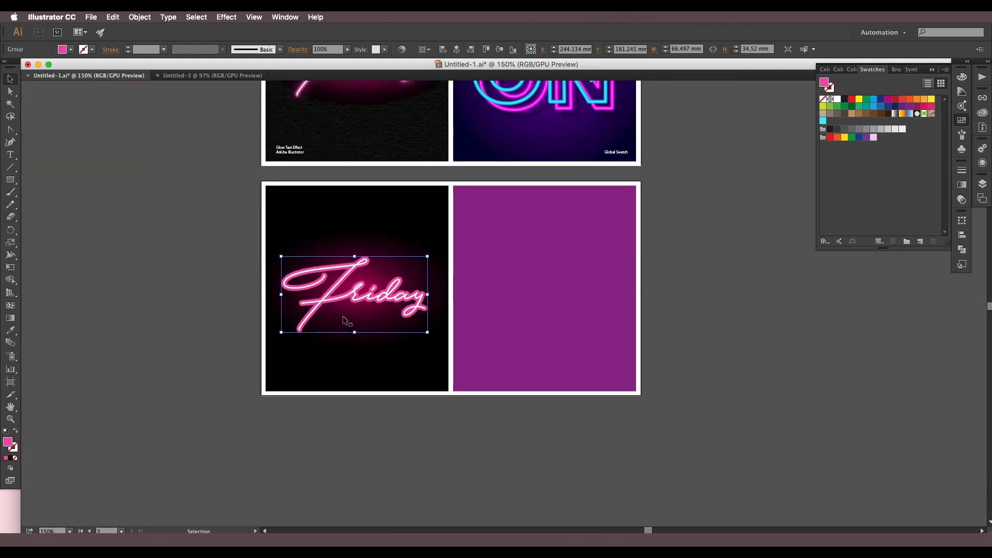
{"action": "left_click", "coordinate": [255, 315]}
{"action": "left_click_drag", "start_coordinate": [366, 206], "coordinate": [351, 308]}
{"action": "left_click_drag", "start_coordinate": [348, 393], "coordinate": [381, 321]}
{"action": "left_click_drag", "start_coordinate": [425, 222], "coordinate": [403, 381]}
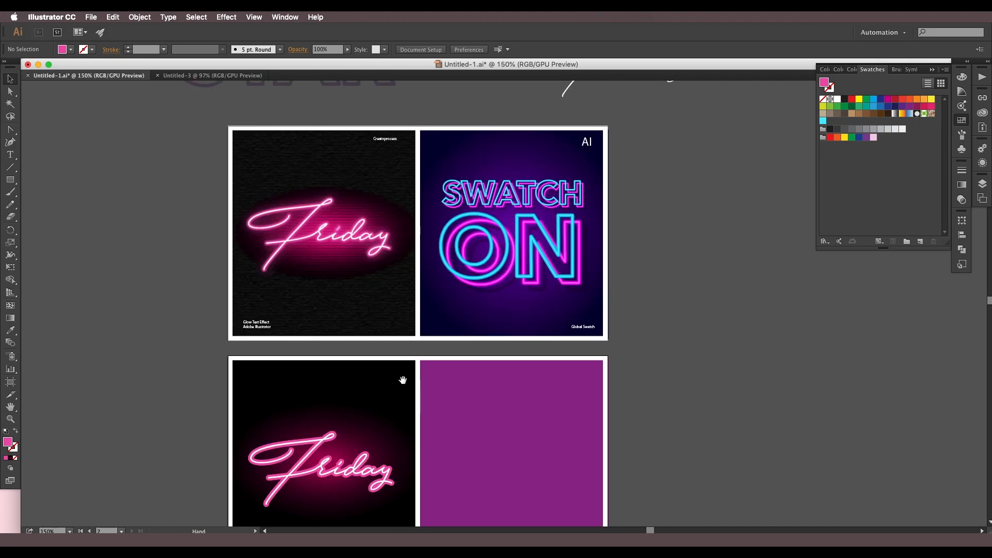
Step: Duplicate the pink outline of the Friday lettering behind the artwork and shift the copy straight down below it
{"action": "scroll", "coordinate": [394, 192], "scroll_direction": "up", "scroll_amount": 3}
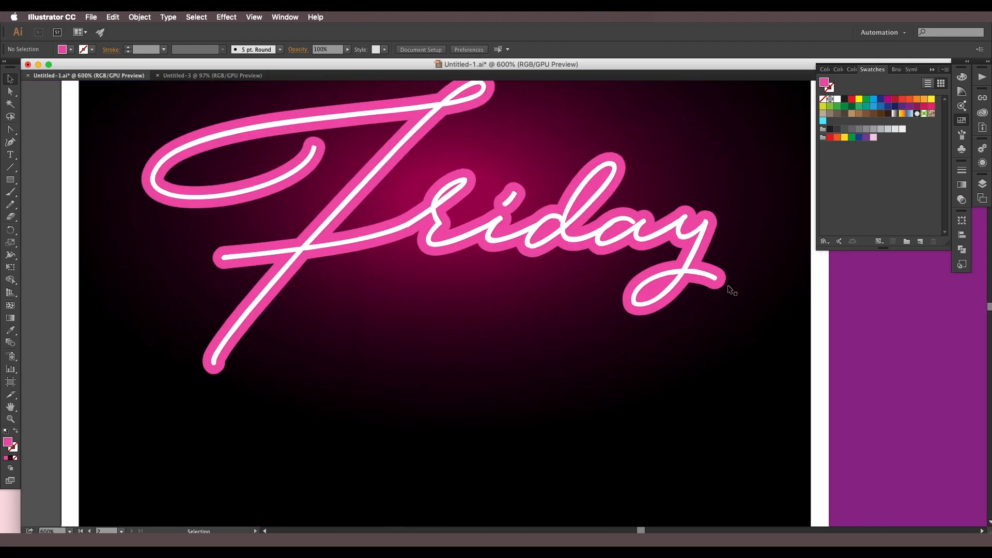
{"action": "left_click", "coordinate": [707, 280]}
{"action": "key", "text": "super+c"}
{"action": "key", "text": "super+b"}
{"action": "key", "text": "shift+Down"}
{"action": "key", "text": "shift+Down"}
{"action": "key", "text": "shift+Down"}
{"action": "key", "text": "shift+Down"}
{"action": "key", "text": "space"}
{"action": "left_click_drag", "start_coordinate": [566, 356], "coordinate": [521, 349]}
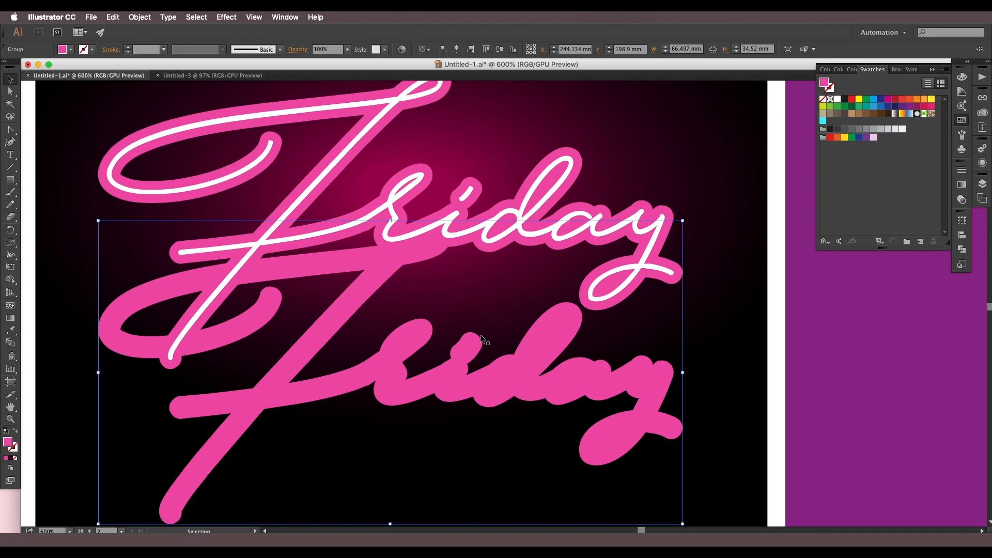
Step: Apply a Gaussian Blur with a radius of 26.1 pixels to the lowered copy of the pink outline
{"action": "key", "text": "a"}
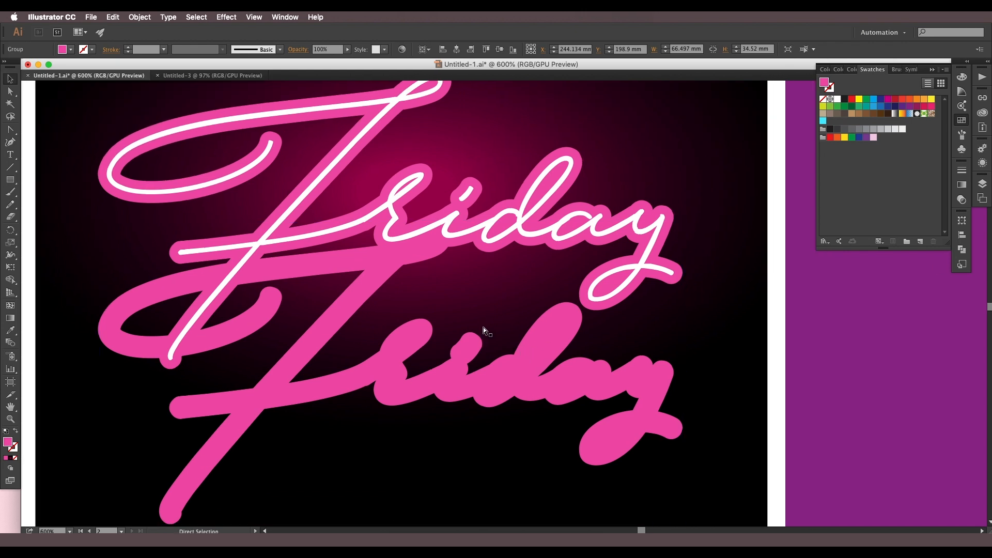
{"action": "key", "text": "v"}
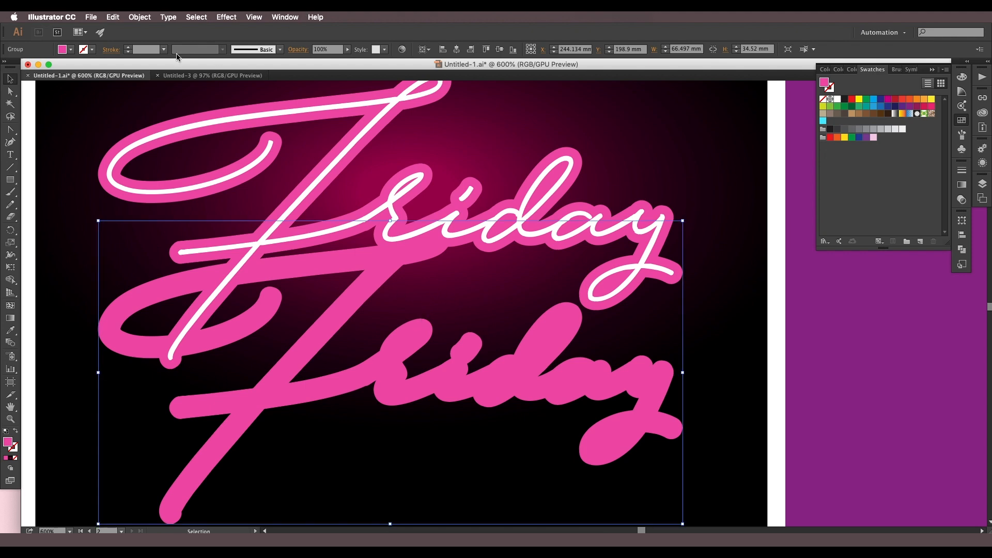
{"action": "left_click", "coordinate": [140, 17]}
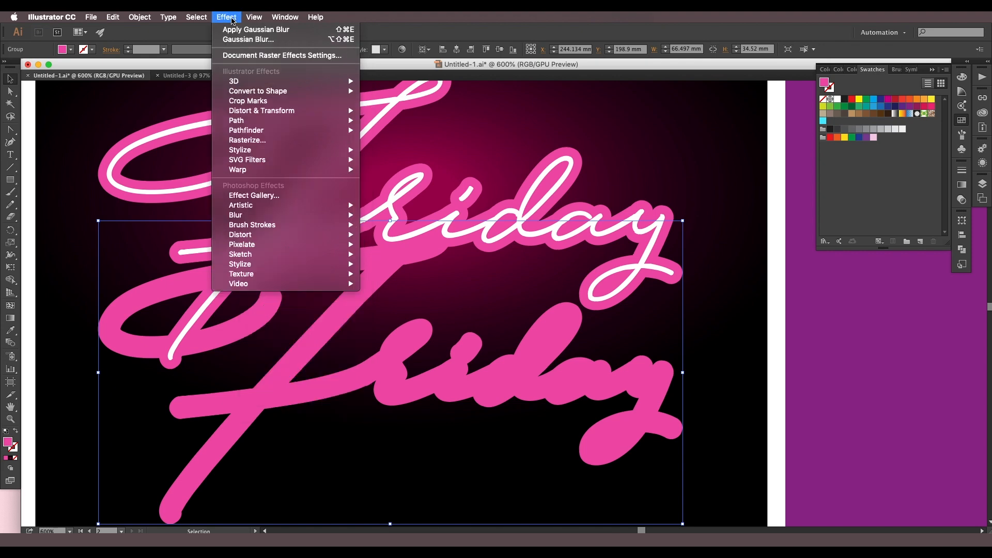
{"action": "mouse_move", "coordinate": [287, 215]}
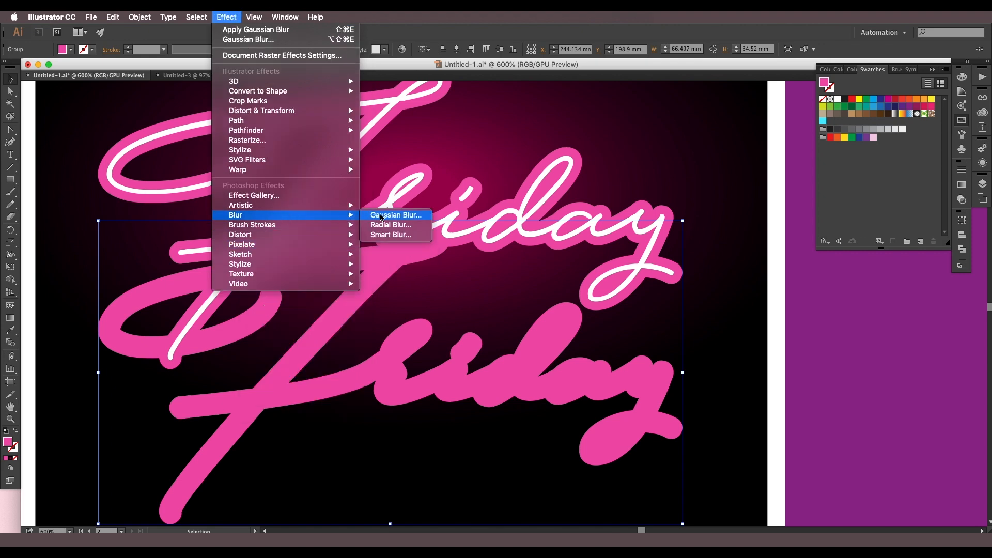
{"action": "left_click", "coordinate": [395, 216]}
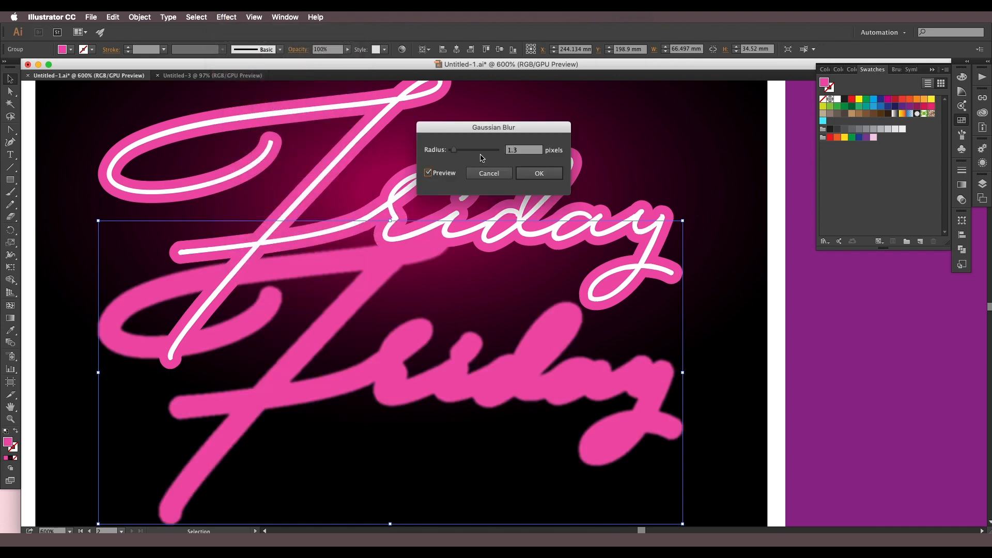
{"action": "left_click_drag", "start_coordinate": [455, 150], "coordinate": [478, 151]}
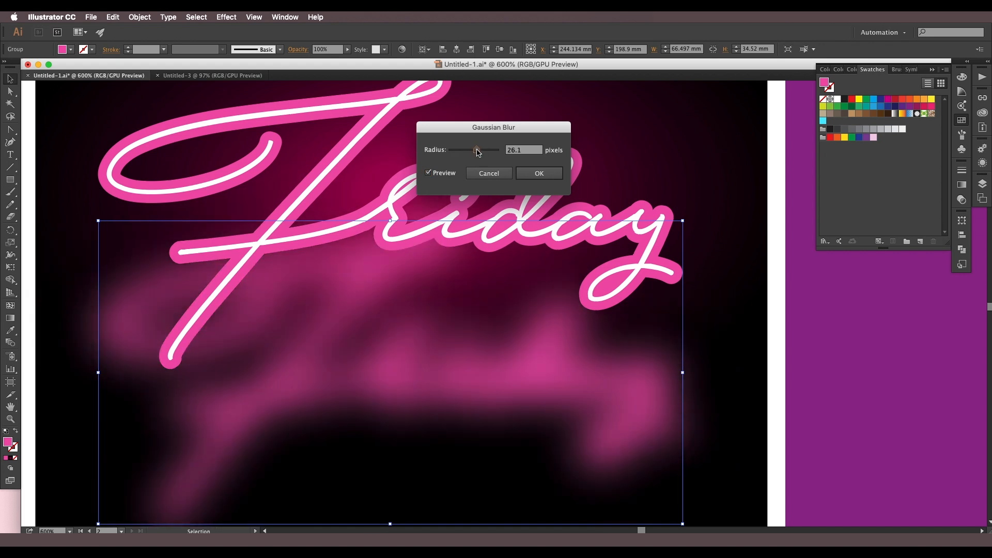
{"action": "left_click", "coordinate": [539, 173]}
Step: Move the blurred copy up behind the Friday lettering to check the glow, and shift it down out of the way
{"action": "key", "text": "shift+Up"}
{"action": "key", "text": "shift+Up"}
{"action": "key", "text": "shift+Up"}
{"action": "key", "text": "shift+Up"}
{"action": "key", "text": "shift+Up"}
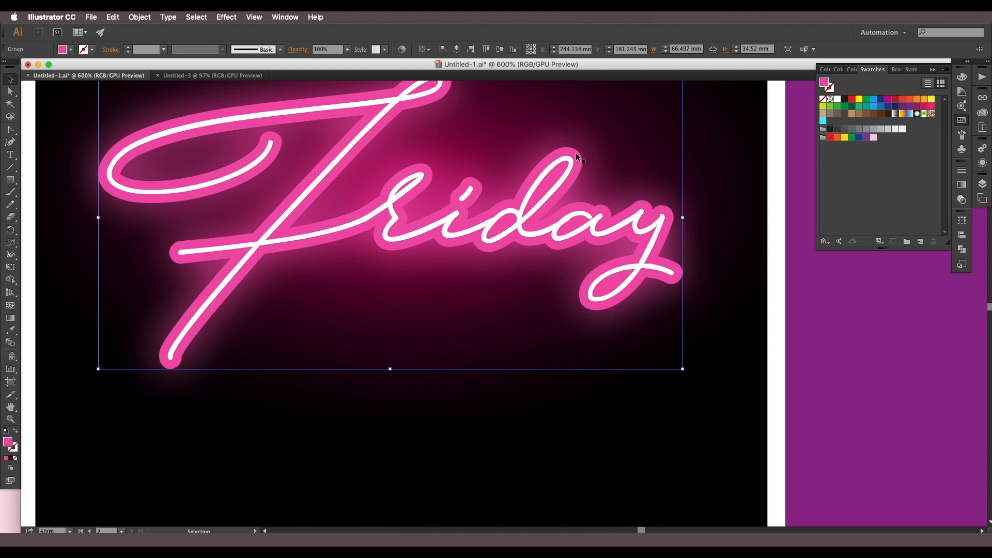
{"action": "key", "text": "ctrl+h"}
{"action": "key", "text": "shift+Down"}
{"action": "key", "text": "shift+Down"}
{"action": "key", "text": "shift+Down"}
{"action": "key", "text": "shift+Down"}
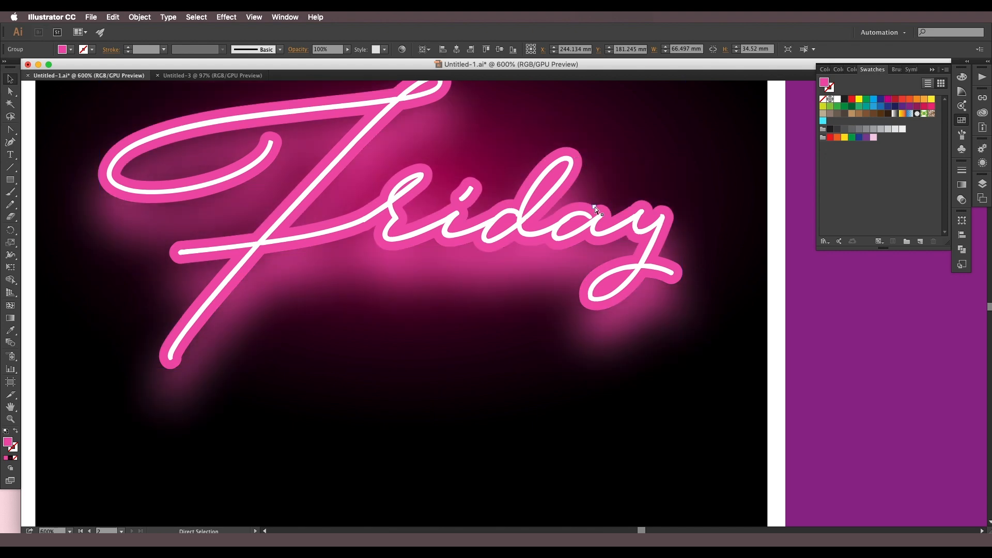
Step: Apply a previewed Gaussian Blur with a radius of 3.1 pixels to the pink outline directly behind the white lettering
{"action": "left_click", "coordinate": [675, 125]}
{"action": "left_click", "coordinate": [572, 158]}
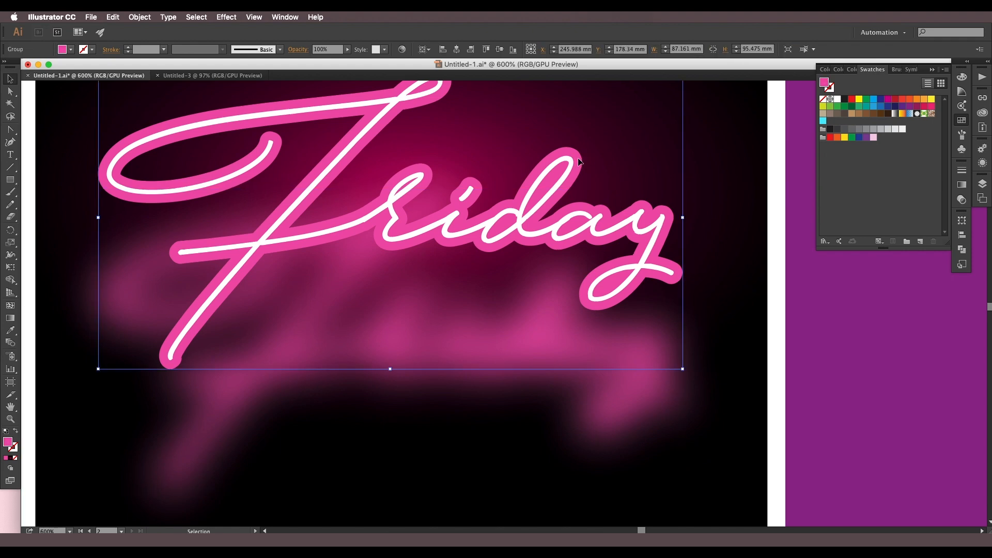
{"action": "left_click", "coordinate": [226, 17]}
{"action": "mouse_move", "coordinate": [310, 215]}
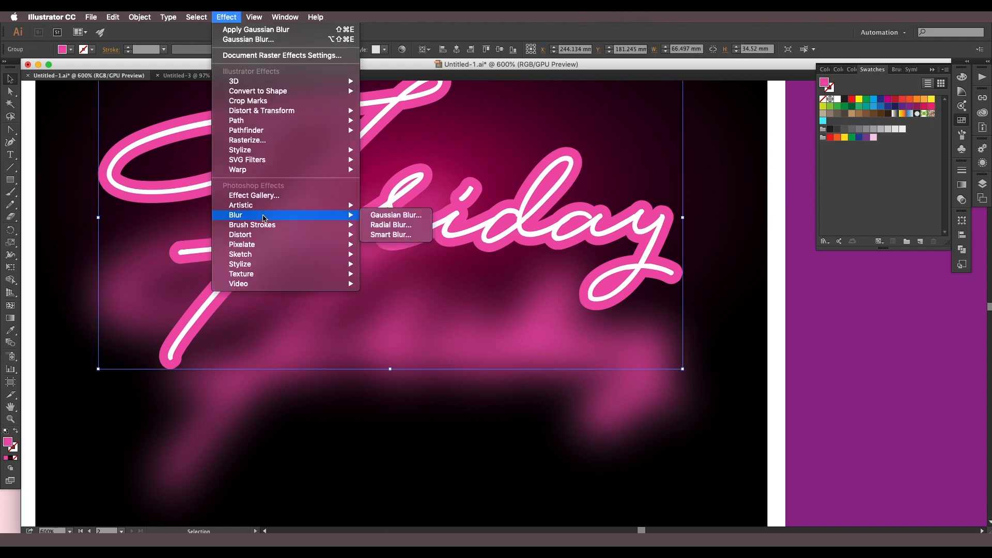
{"action": "left_click", "coordinate": [383, 215]}
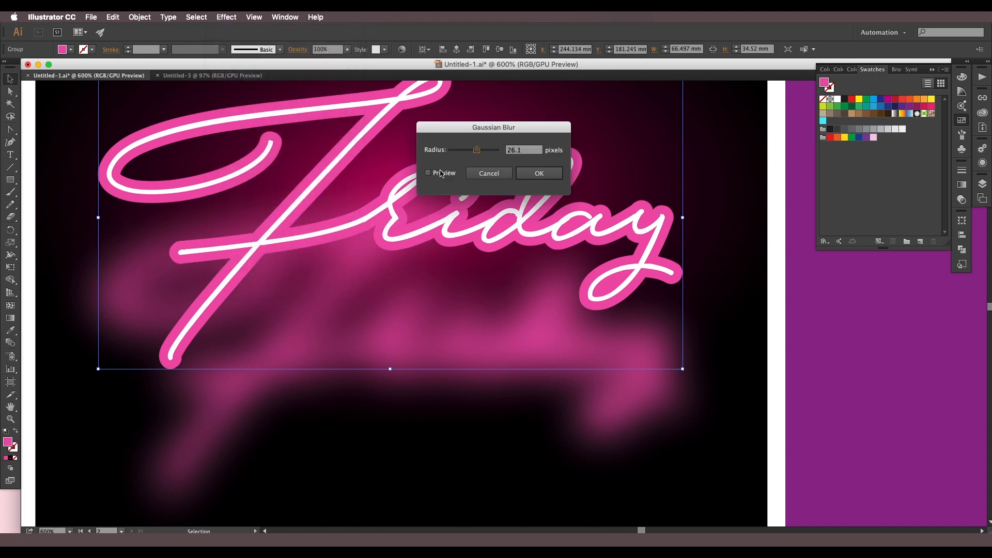
{"action": "left_click", "coordinate": [438, 172]}
{"action": "left_click_drag", "start_coordinate": [479, 127], "coordinate": [848, 154]}
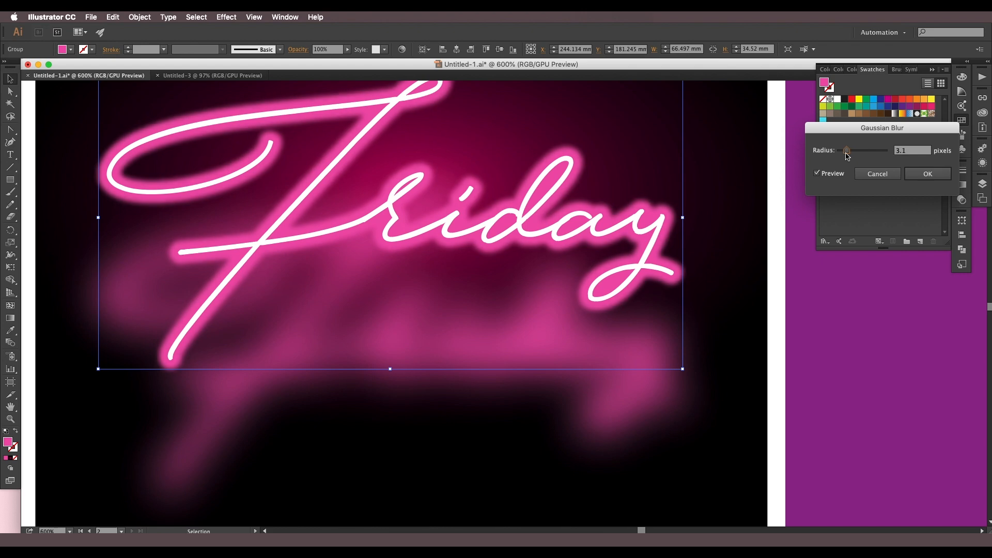
{"action": "left_click", "coordinate": [927, 173]}
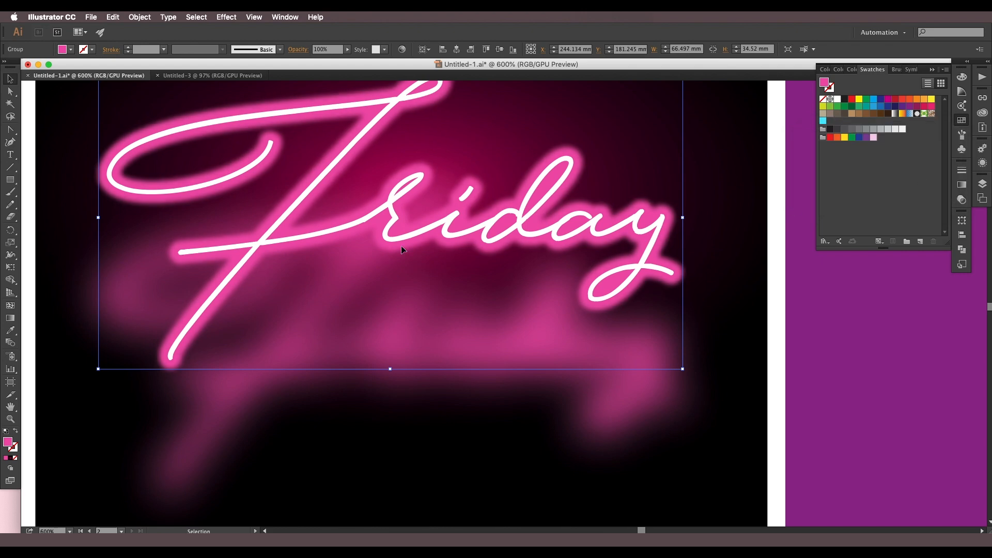
Step: Apply a previewed Gaussian Blur with a radius of 1 pixel to the white Friday lettering
{"action": "left_click", "coordinate": [618, 228]}
{"action": "left_click", "coordinate": [631, 226]}
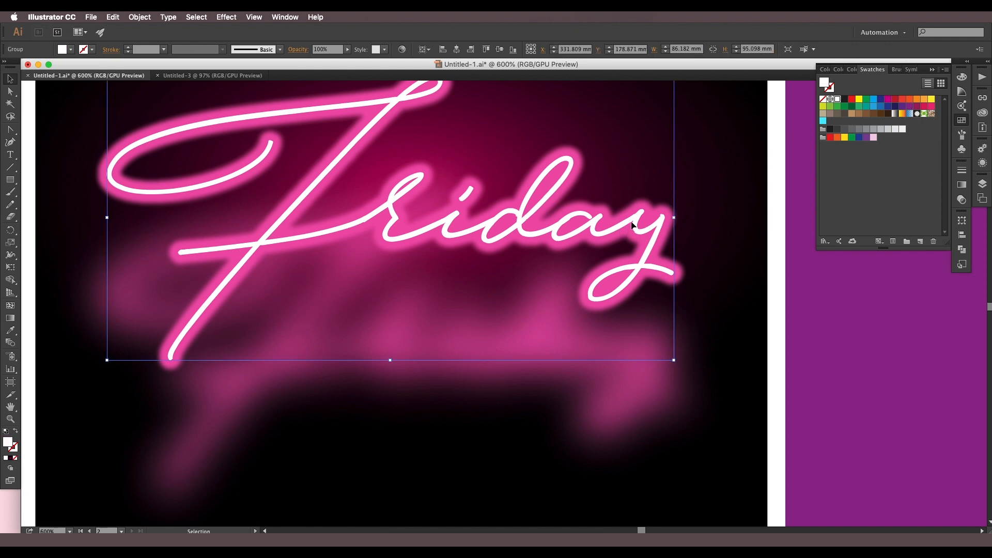
{"action": "left_click_drag", "start_coordinate": [390, 206], "coordinate": [406, 148]}
{"action": "key", "text": "super+z"}
{"action": "left_click", "coordinate": [231, 18]}
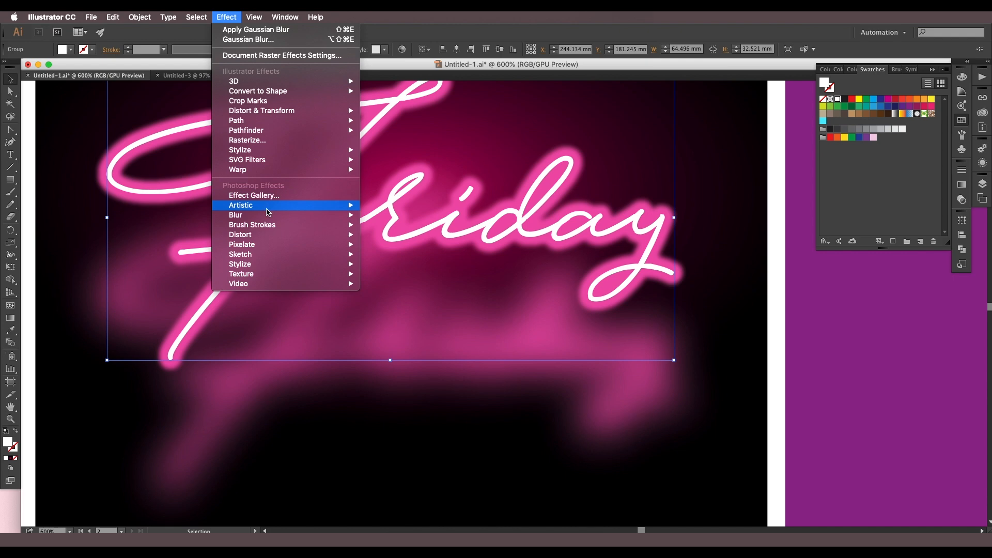
{"action": "mouse_move", "coordinate": [332, 214]}
{"action": "left_click", "coordinate": [403, 215]}
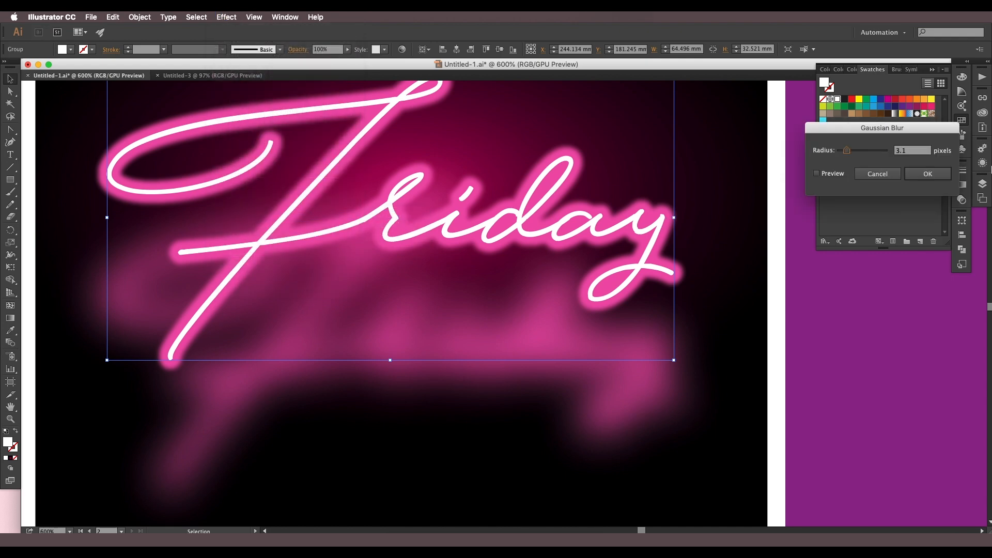
{"action": "left_click", "coordinate": [817, 173]}
{"action": "left_click_drag", "start_coordinate": [846, 151], "coordinate": [843, 151]}
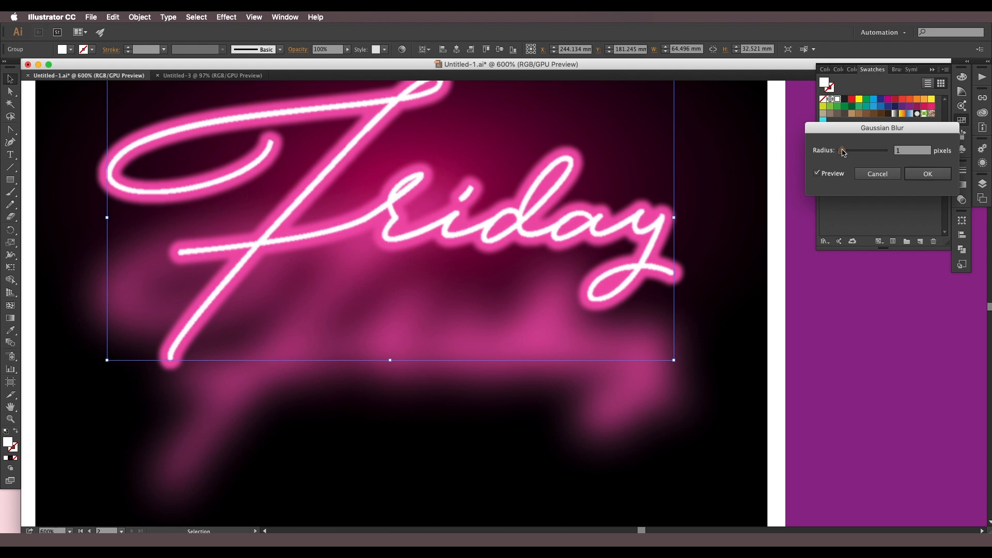
{"action": "left_click", "coordinate": [911, 172]}
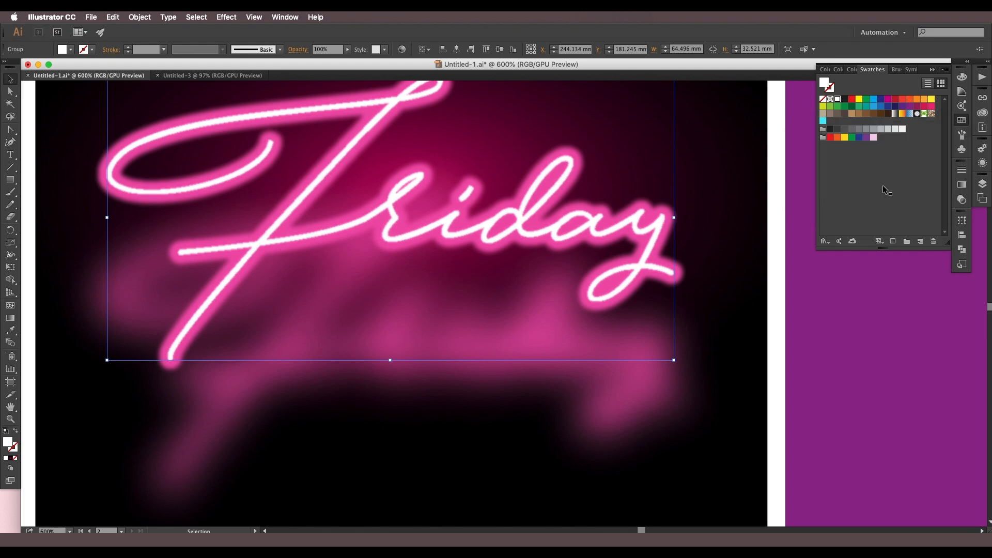
Step: Move the heavily blurred pink copy straight up so that it lines up behind the Friday lettering as a glow
{"action": "scroll", "coordinate": [454, 332], "scroll_direction": "down", "scroll_amount": 2}
{"action": "left_click", "coordinate": [537, 358]}
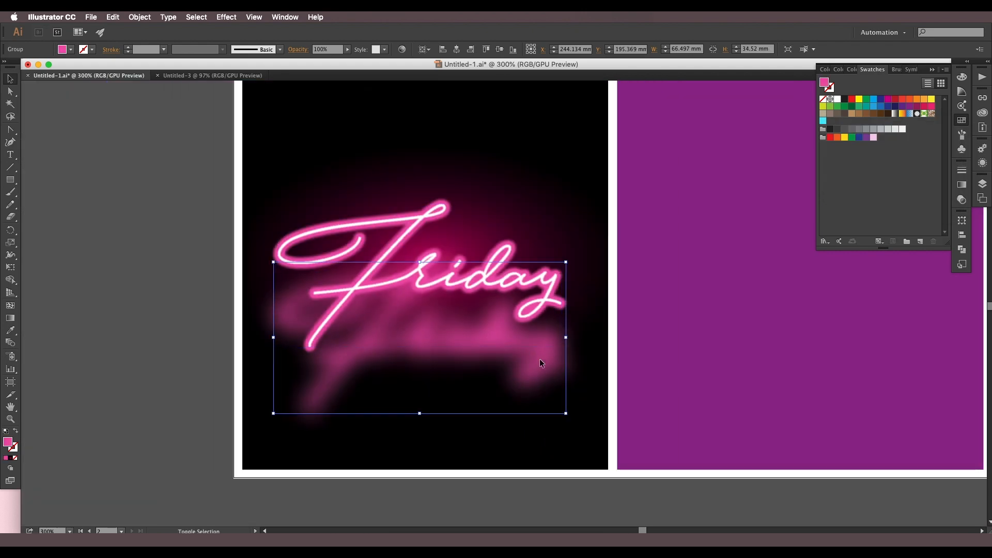
{"action": "key", "text": "shift+Up"}
{"action": "key", "text": "shift+Up"}
{"action": "key", "text": "shift+Up"}
{"action": "key", "text": "shift+Up"}
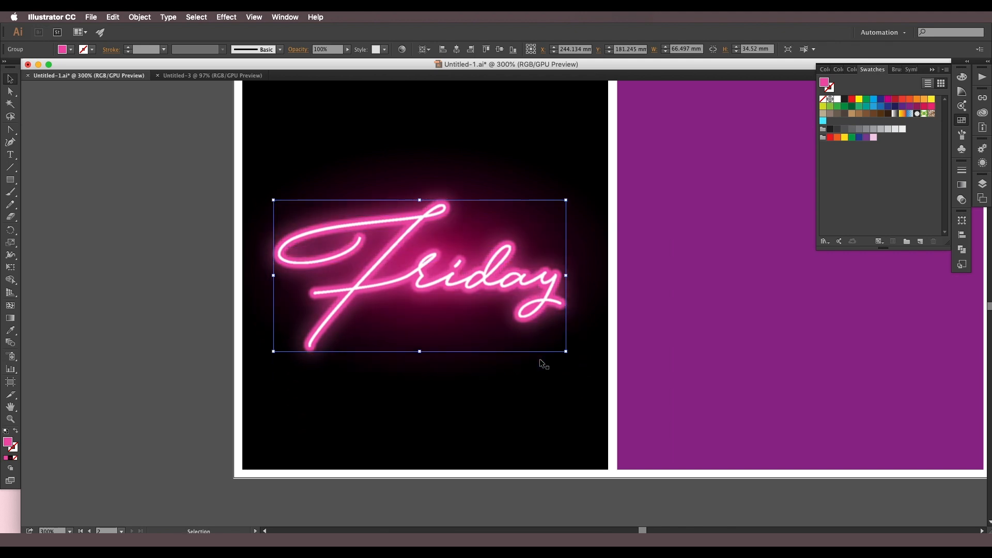
{"action": "scroll", "coordinate": [527, 269], "scroll_direction": "up", "scroll_amount": 2}
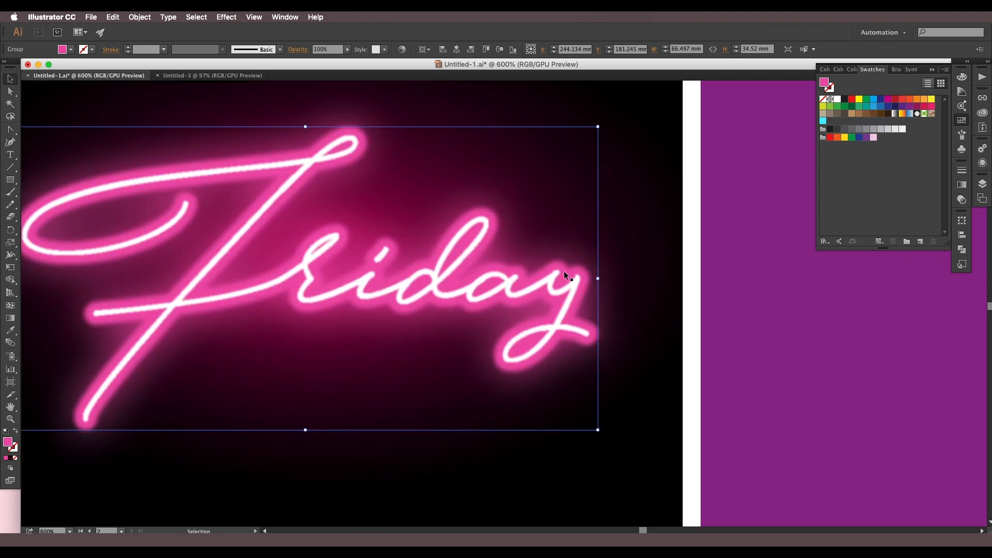
{"action": "scroll", "coordinate": [563, 281], "scroll_direction": "down", "scroll_amount": 2}
{"action": "scroll", "coordinate": [522, 269], "scroll_direction": "up", "scroll_amount": 1}
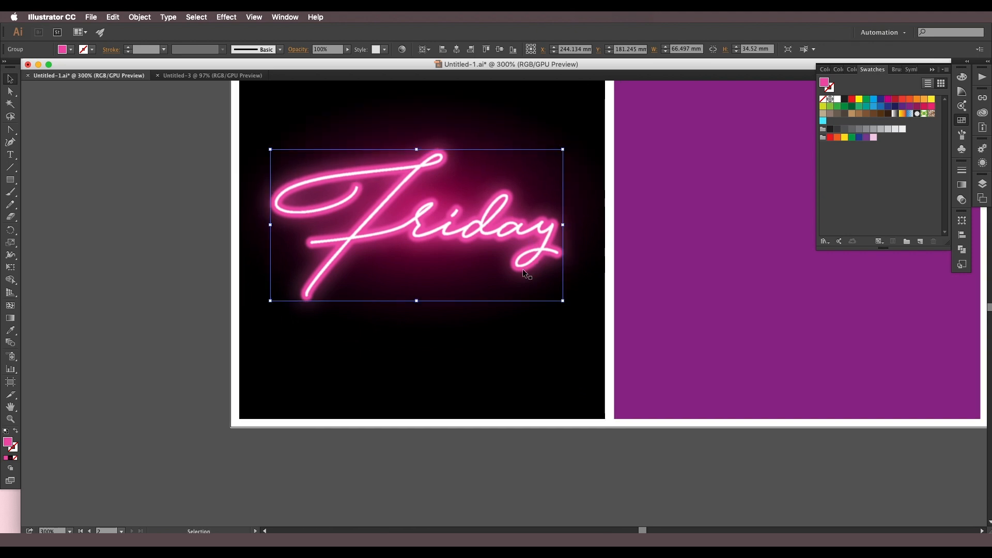
{"action": "scroll", "coordinate": [515, 269], "scroll_direction": "down", "scroll_amount": 1}
{"action": "scroll", "coordinate": [516, 258], "scroll_direction": "up", "scroll_amount": 1}
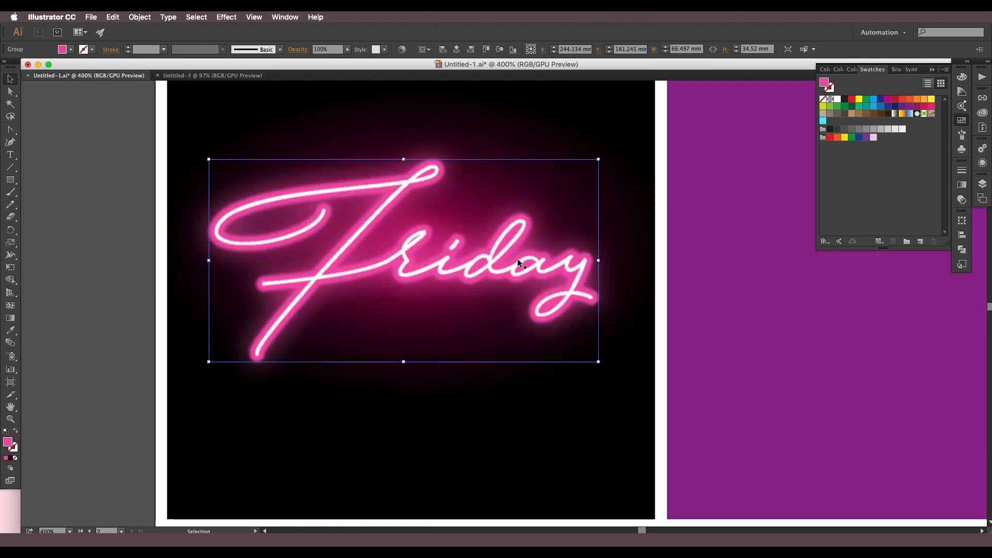
Step: Save the glow's pink fill as a new global process color swatch named R=241 G=80 B=175
{"action": "left_click", "coordinate": [919, 242]}
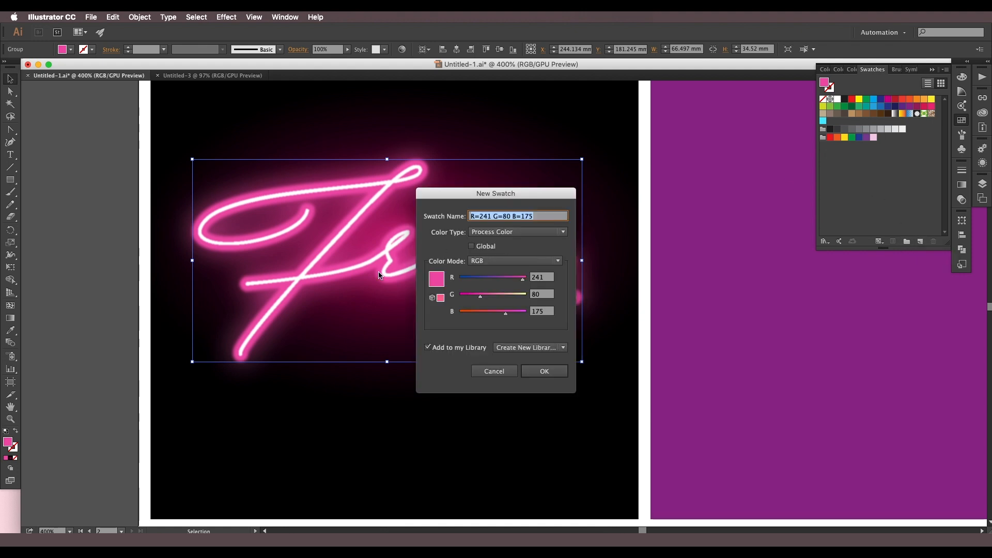
{"action": "left_click", "coordinate": [472, 247]}
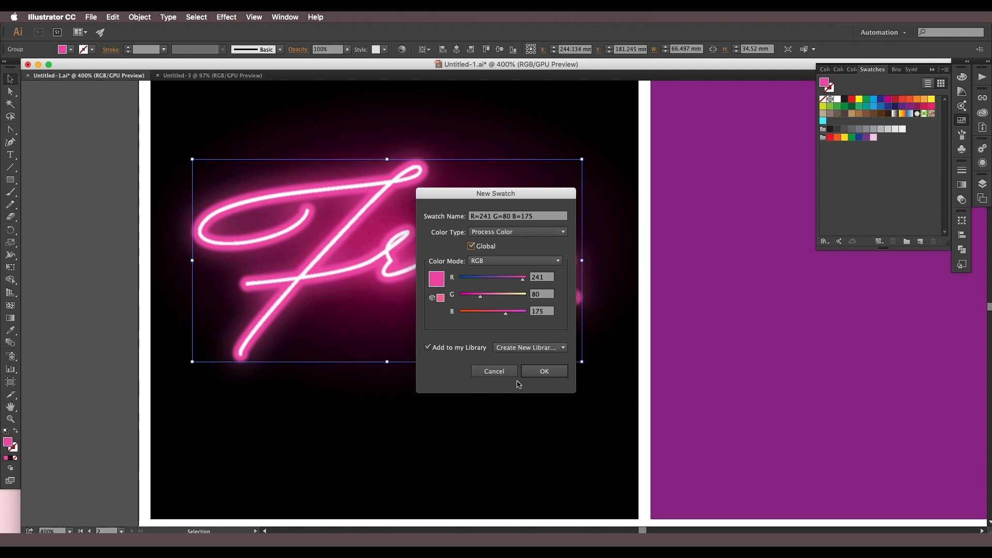
{"action": "left_click", "coordinate": [543, 371]}
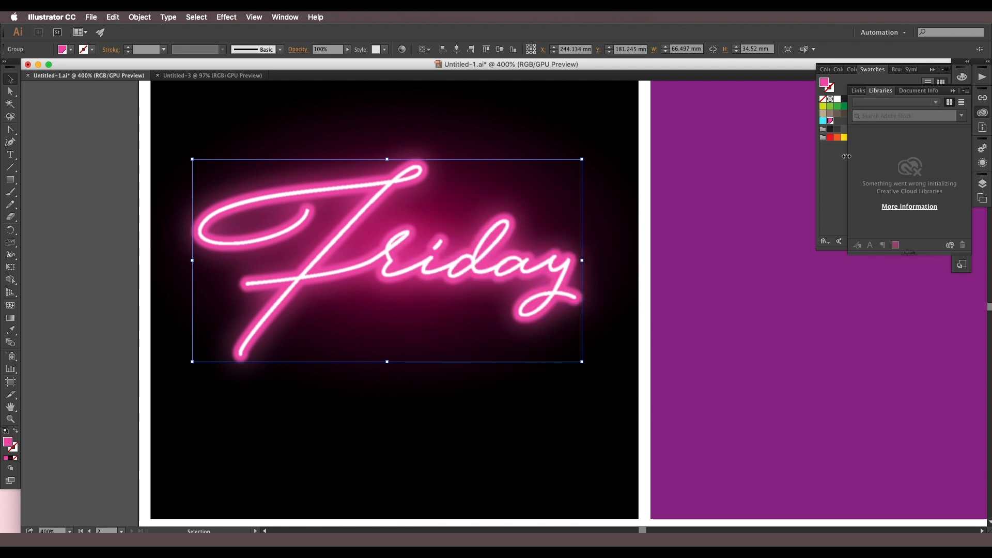
{"action": "left_click", "coordinate": [953, 90]}
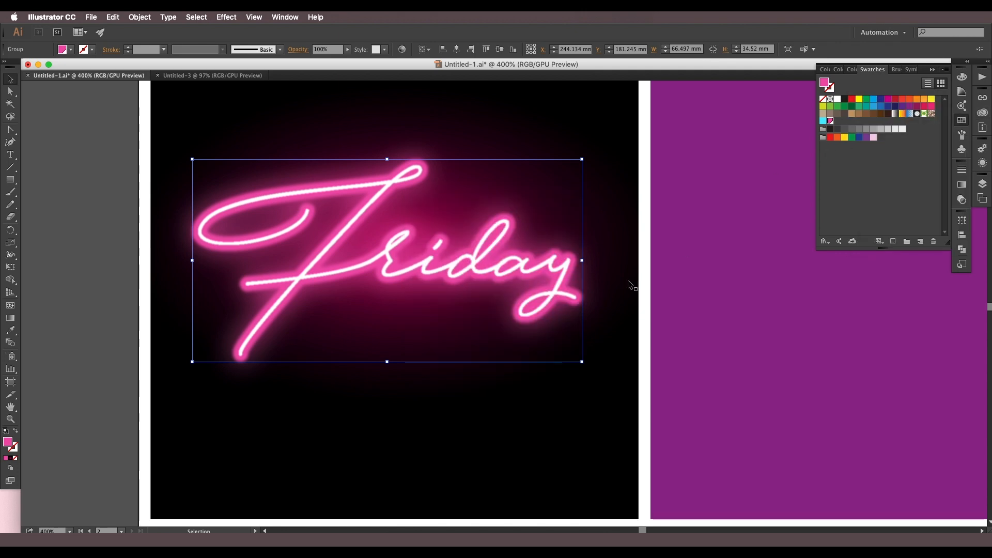
Step: Shift the blurred glow layer straight down below the lettering to separate the layers
{"action": "key", "text": "shift+Down"}
{"action": "key", "text": "shift+Down"}
{"action": "key", "text": "shift+Down"}
{"action": "key", "text": "shift+Down"}
{"action": "key", "text": "shift+Down"}
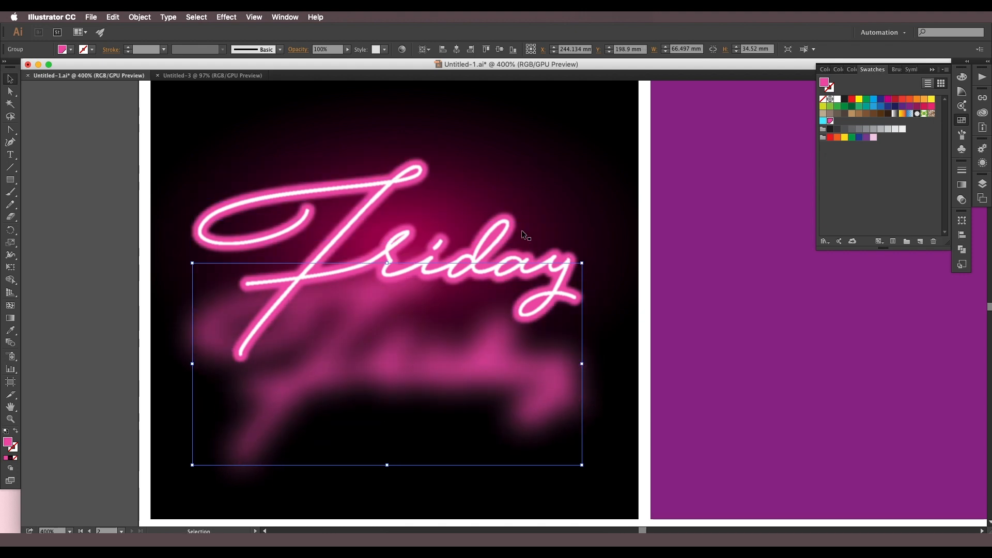
Step: Fill the softly blurred pink outline with the new global pink swatch and check the swatch's options
{"action": "left_click", "coordinate": [513, 226]}
{"action": "left_click", "coordinate": [830, 122]}
{"action": "double_click", "coordinate": [829, 121]}
{"action": "left_click", "coordinate": [835, 122]}
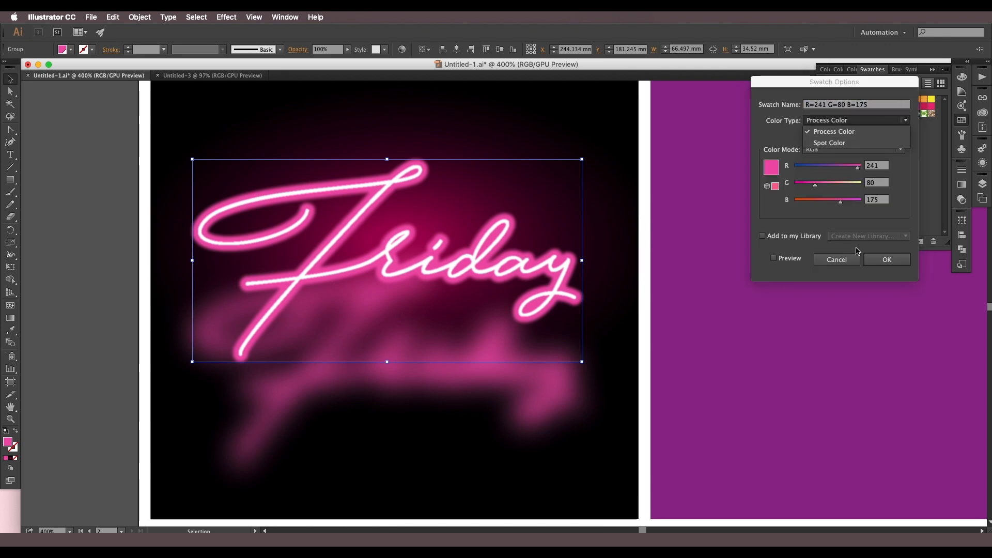
{"action": "left_click", "coordinate": [885, 259]}
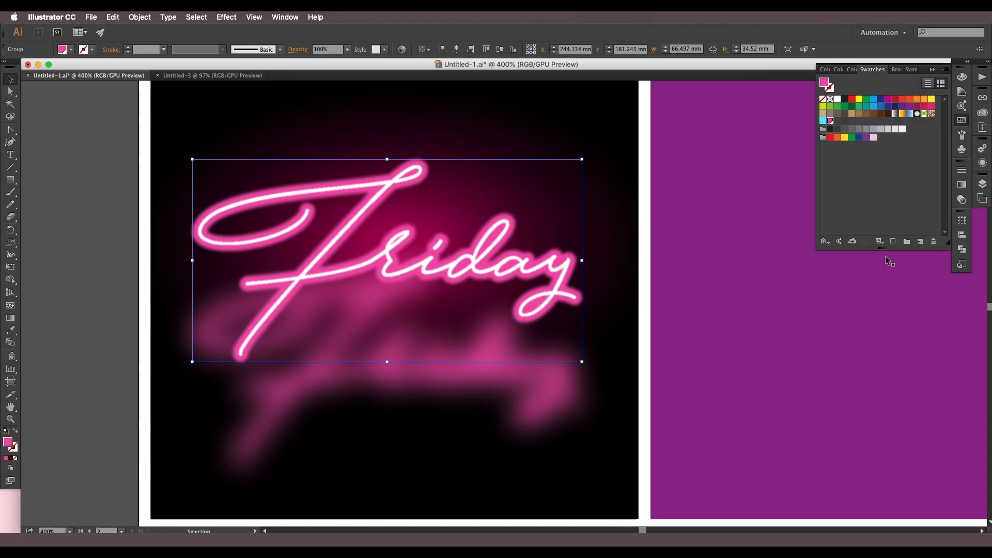
Step: Fill the inner Friday lettering with the palest tint of the global pink swatch and save that fill as a new swatch
{"action": "left_click", "coordinate": [537, 280]}
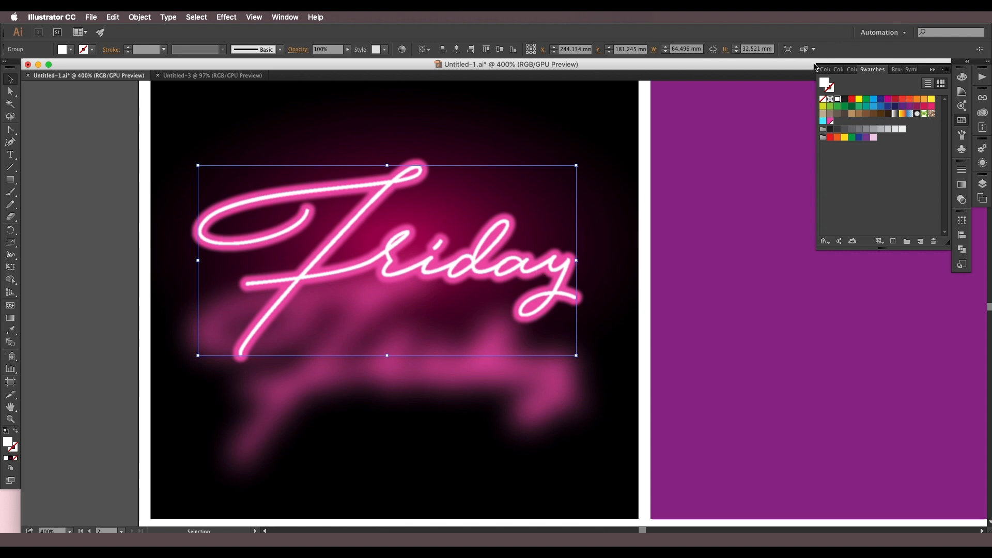
{"action": "left_click", "coordinate": [830, 122]}
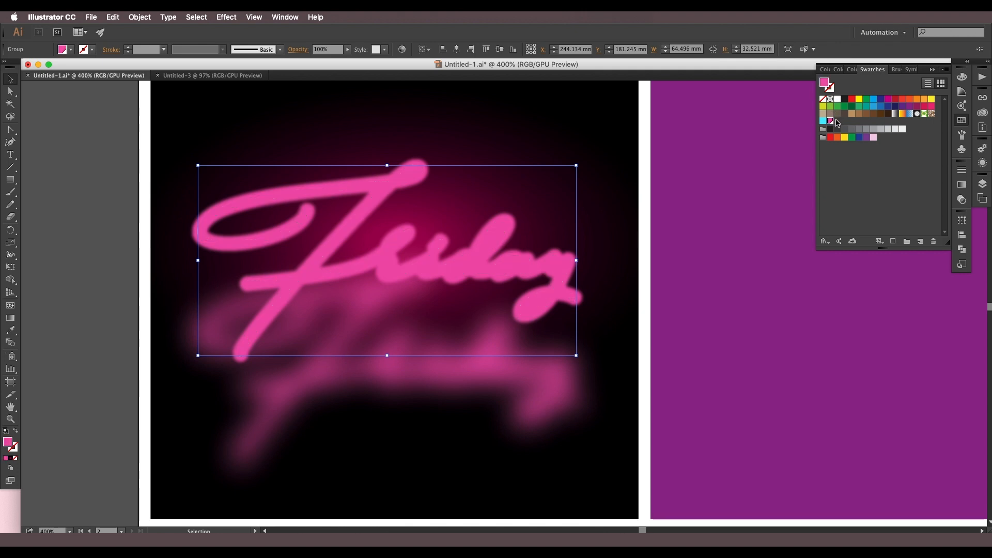
{"action": "left_click", "coordinate": [961, 91]}
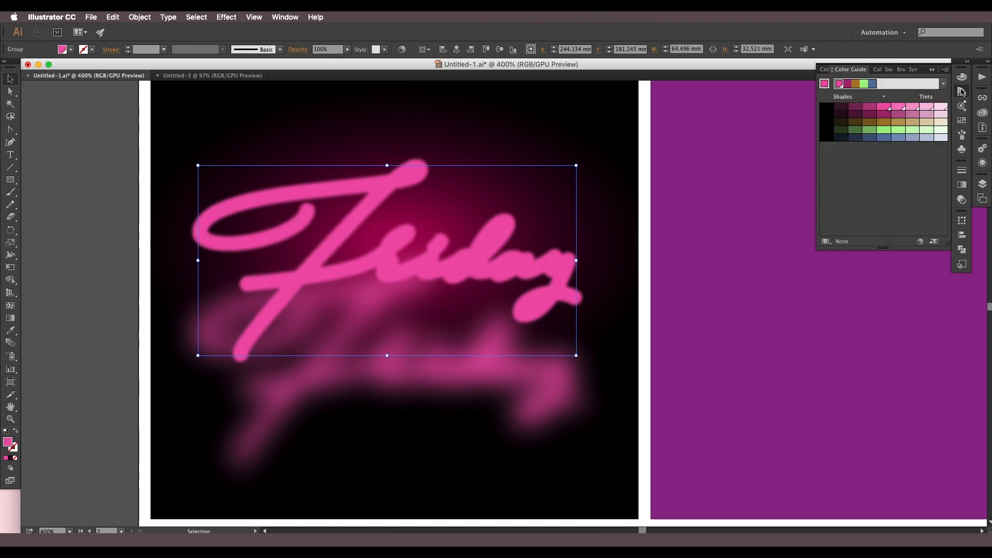
{"action": "left_click", "coordinate": [942, 109]}
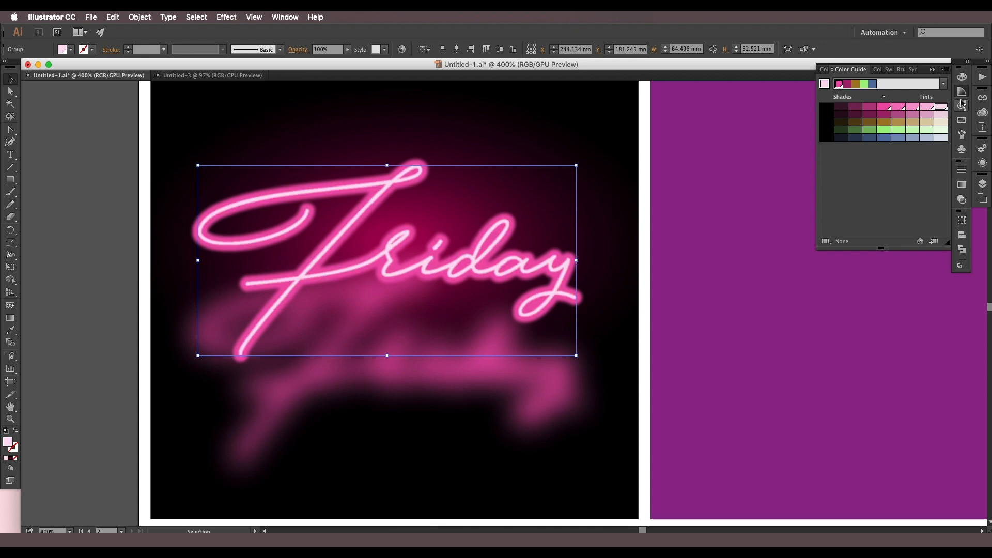
{"action": "left_click", "coordinate": [962, 120]}
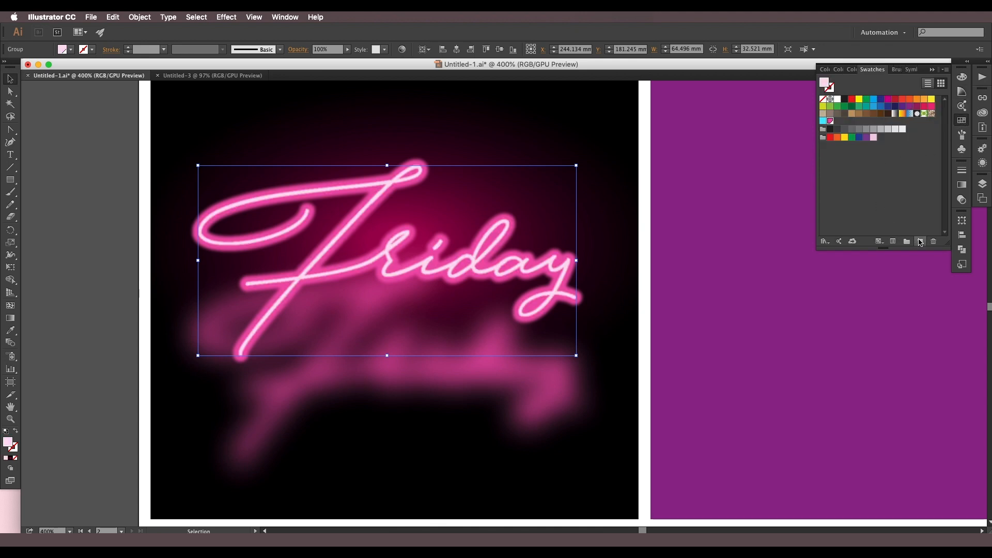
{"action": "left_click", "coordinate": [920, 241], "text": "alt"}
Step: Compare lighter tints of the pale pink and fill the inner Friday lettering with the lightest, nearly white one
{"action": "left_click", "coordinate": [962, 93]}
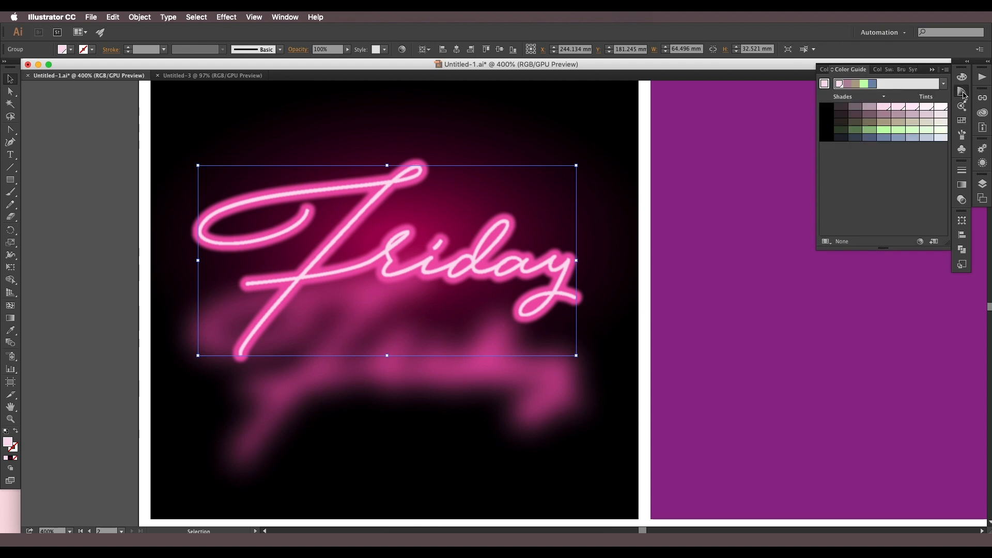
{"action": "left_click", "coordinate": [941, 107]}
{"action": "left_click", "coordinate": [884, 107]}
{"action": "left_click", "coordinate": [926, 108]}
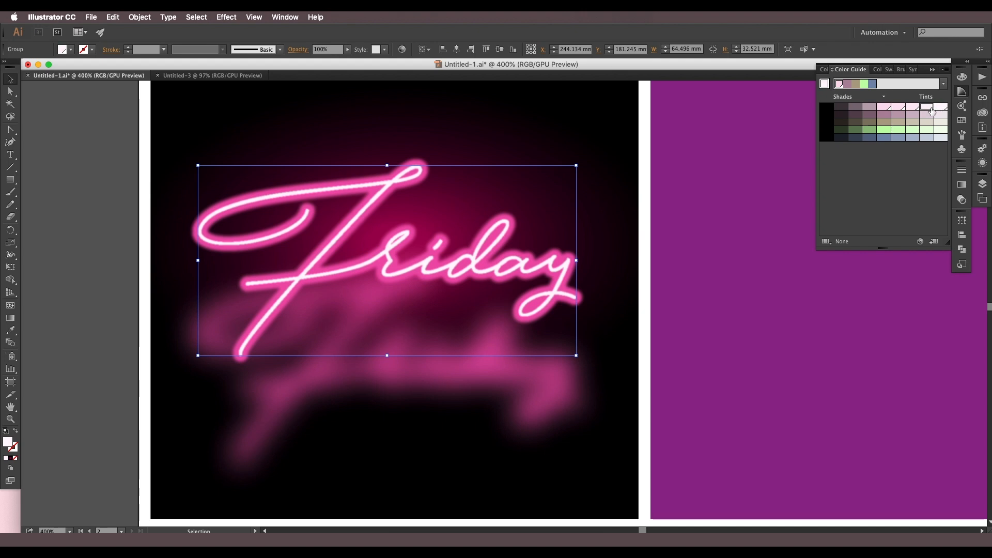
{"action": "left_click", "coordinate": [941, 107]}
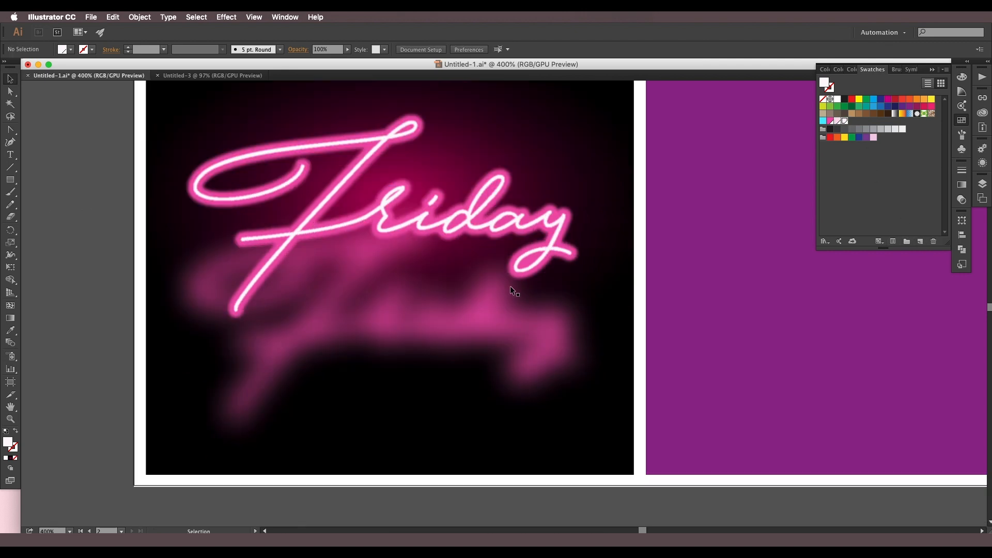
Step: Move the heavily blurred glow layer straight up so that it lines up behind the Friday lettering
{"action": "left_click", "coordinate": [492, 316]}
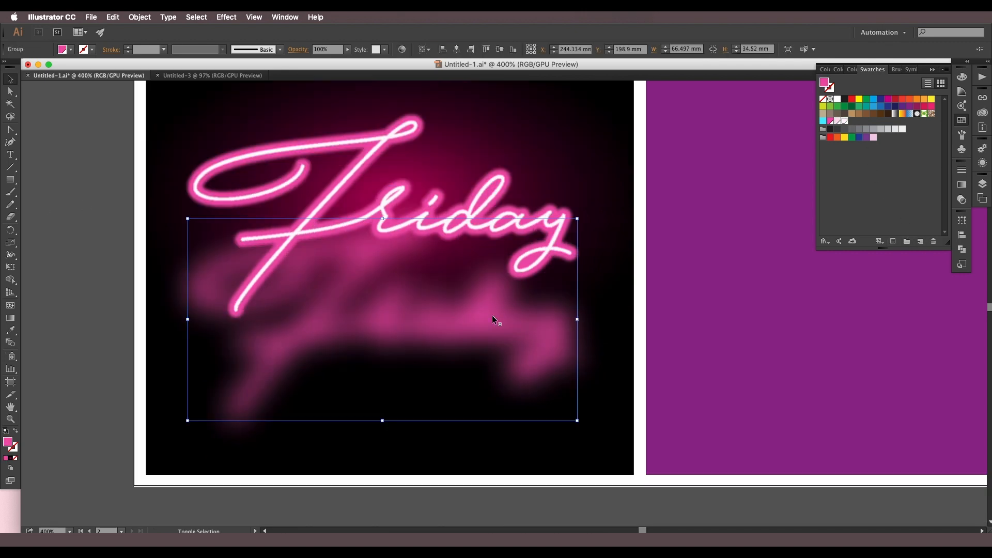
{"action": "key", "text": "shift+Up"}
{"action": "key", "text": "shift+Up"}
{"action": "key", "text": "shift+Up"}
{"action": "key", "text": "shift+Up"}
{"action": "key", "text": "shift+Up"}
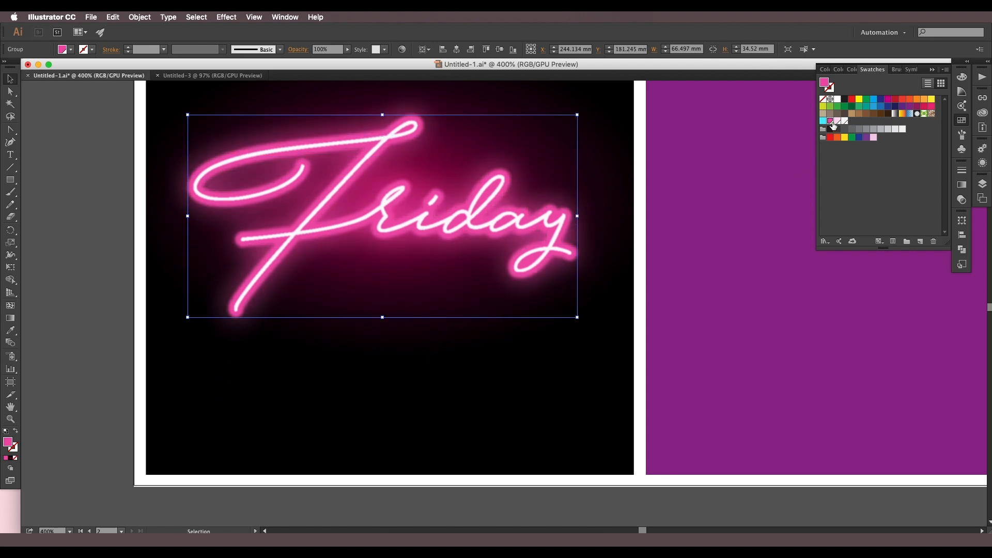
Step: Preview the global pink swatch in other colors up to R=29 G=146 B=175 and discard the change
{"action": "double_click", "coordinate": [830, 122]}
{"action": "left_click", "coordinate": [810, 166]}
{"action": "left_click", "coordinate": [773, 258]}
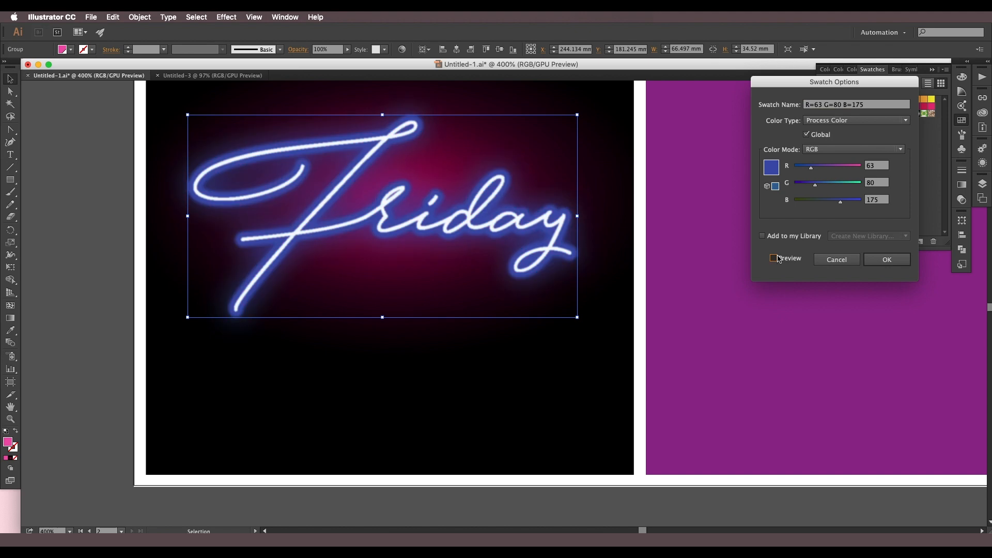
{"action": "left_click_drag", "start_coordinate": [799, 168], "coordinate": [882, 169]}
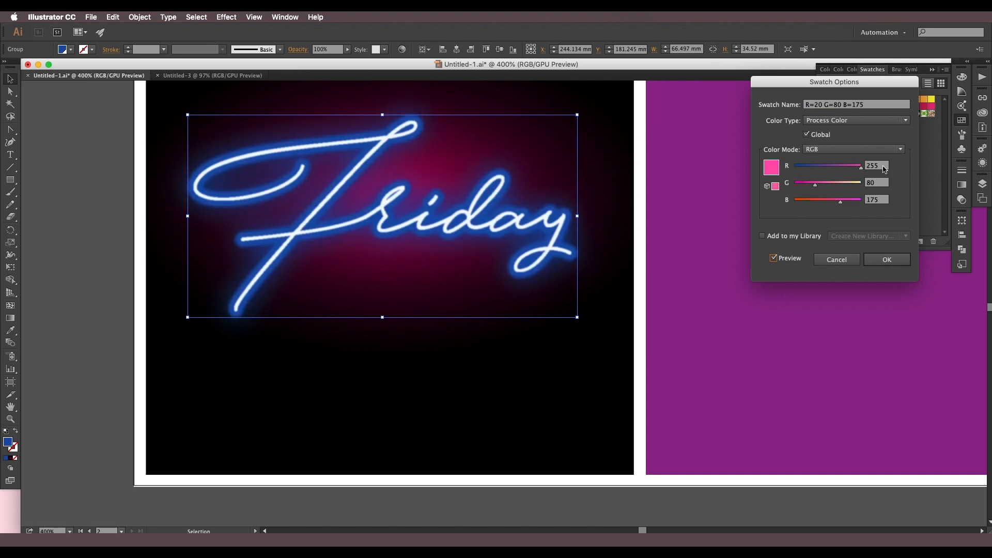
{"action": "left_click", "coordinate": [802, 167]}
{"action": "mouse_move", "coordinate": [818, 184]}
{"action": "left_mouse_down"}
{"action": "mouse_move", "coordinate": [857, 186]}
{"action": "mouse_move", "coordinate": [832, 186]}
{"action": "left_mouse_up"}
{"action": "left_click", "coordinate": [837, 259]}
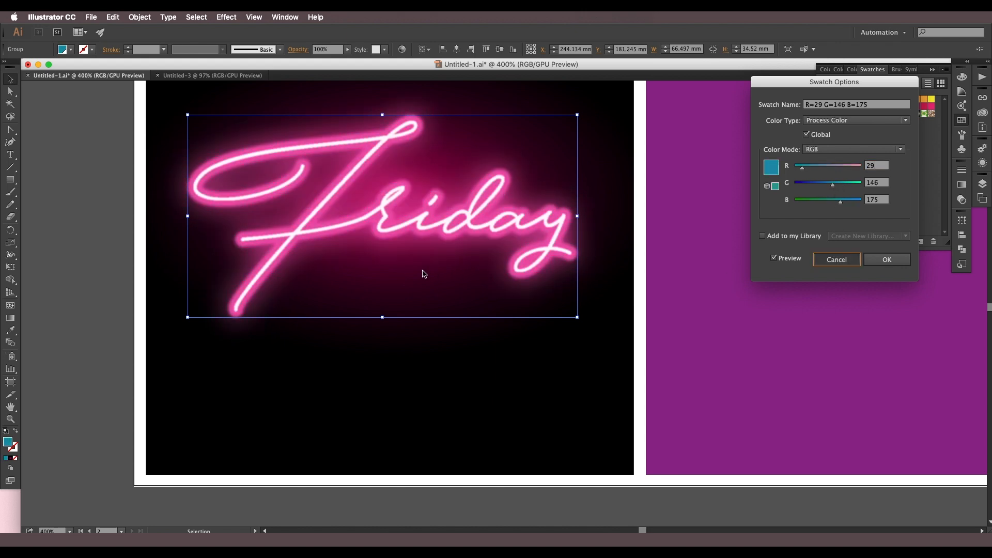
Step: Deselect the lettering, preview the global pink swatch as R=19 G=141 B=184 and discard the change
{"action": "key", "text": "super+minus"}
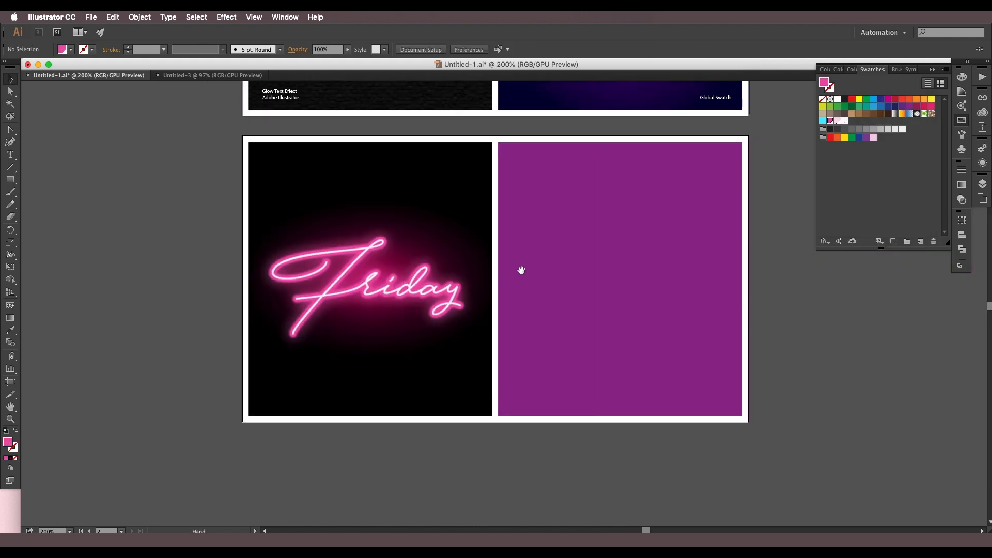
{"action": "double_click", "coordinate": [830, 120]}
{"action": "left_click_drag", "start_coordinate": [822, 168], "coordinate": [830, 186]}
{"action": "left_click", "coordinate": [835, 166]}
{"action": "left_click", "coordinate": [849, 258]}
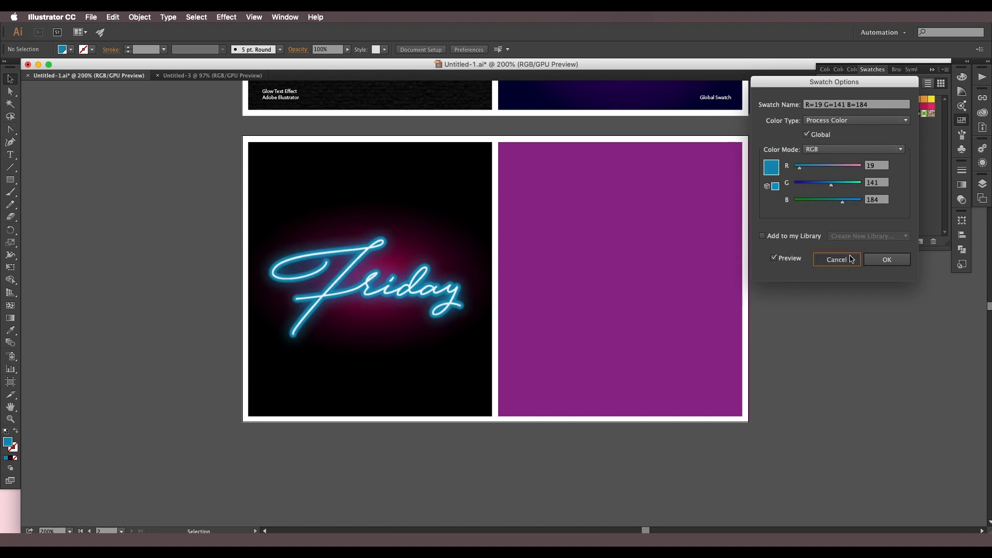
Step: Lower the green value of the global pink swatch to 52 with the preview on and accept the new color
{"action": "scroll", "coordinate": [32, 281], "scroll_direction": "down", "scroll_amount": 2}
{"action": "left_click_drag", "start_coordinate": [286, 241], "coordinate": [402, 295]}
{"action": "scroll", "coordinate": [333, 292], "scroll_direction": "up", "scroll_amount": 1}
{"action": "scroll", "coordinate": [336, 292], "scroll_direction": "up", "scroll_amount": 2}
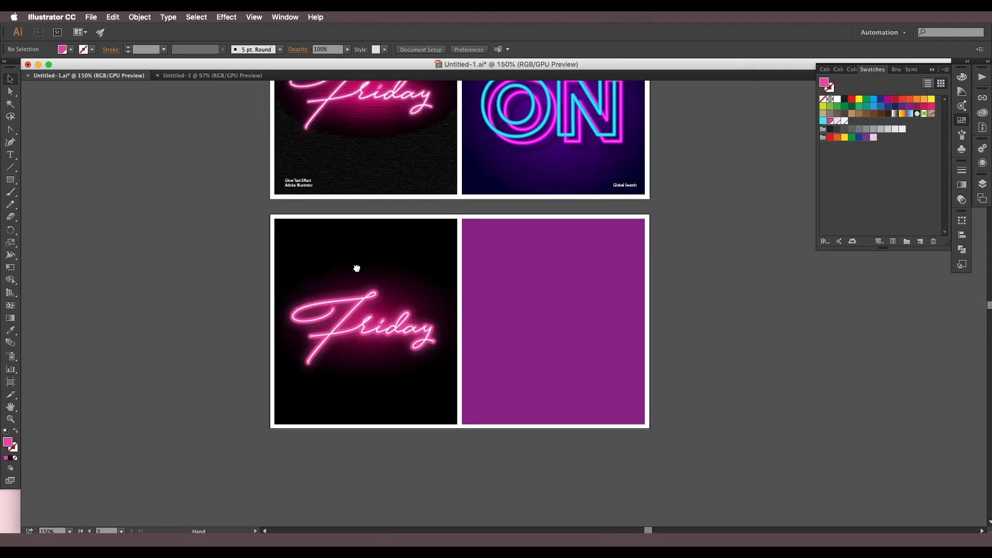
{"action": "scroll", "coordinate": [369, 318], "scroll_direction": "up", "scroll_amount": 2}
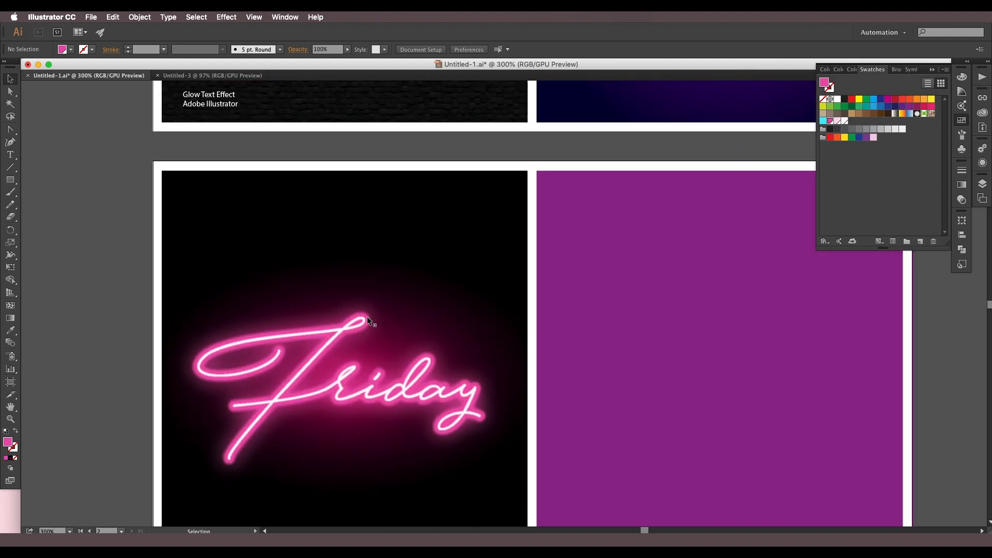
{"action": "left_click", "coordinate": [366, 316]}
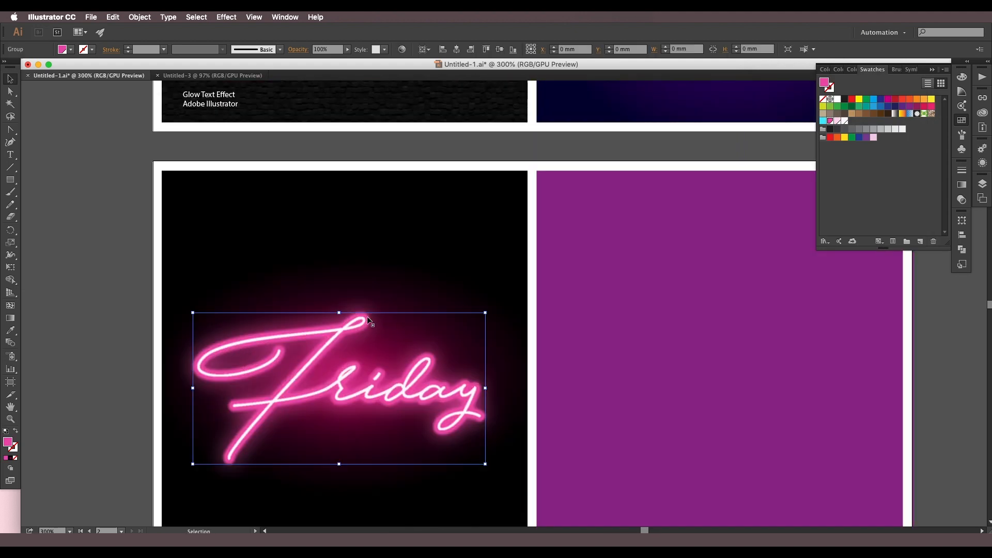
{"action": "double_click", "coordinate": [830, 122]}
{"action": "left_click", "coordinate": [774, 258]}
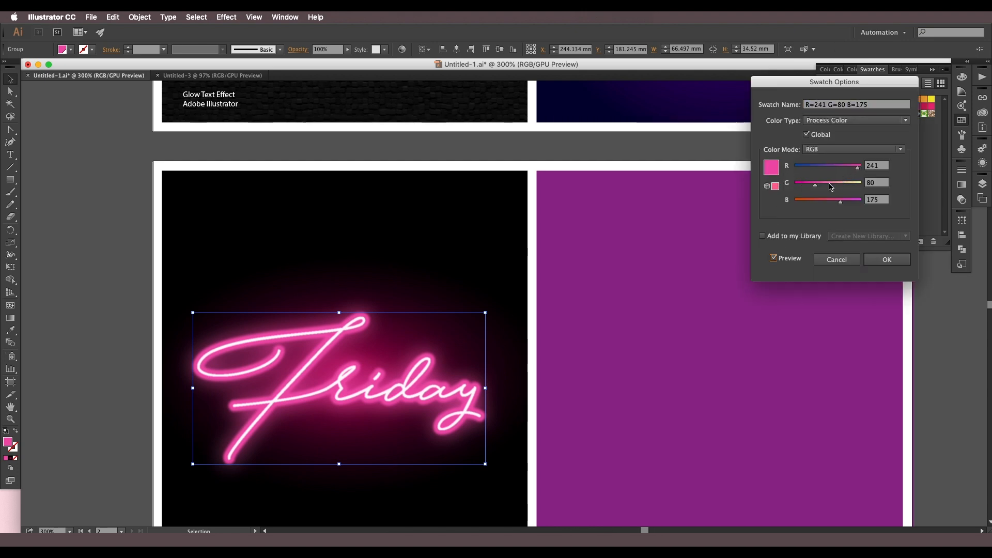
{"action": "left_click_drag", "start_coordinate": [814, 187], "coordinate": [807, 187]}
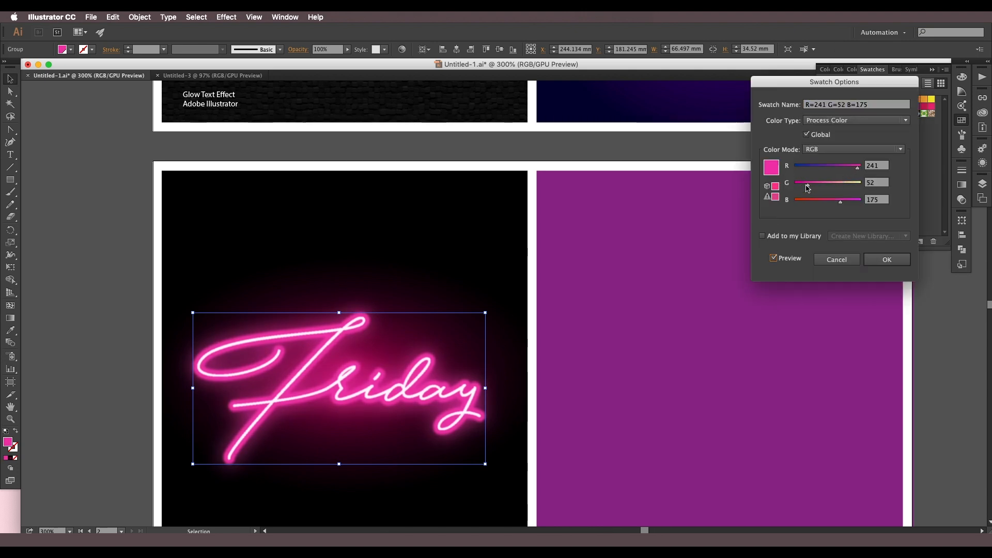
{"action": "left_click", "coordinate": [872, 261]}
Step: Deselect the glow and examine the recolored Friday lettering on the lower artboard up close
{"action": "scroll", "coordinate": [514, 354], "scroll_direction": "down", "scroll_amount": 5}
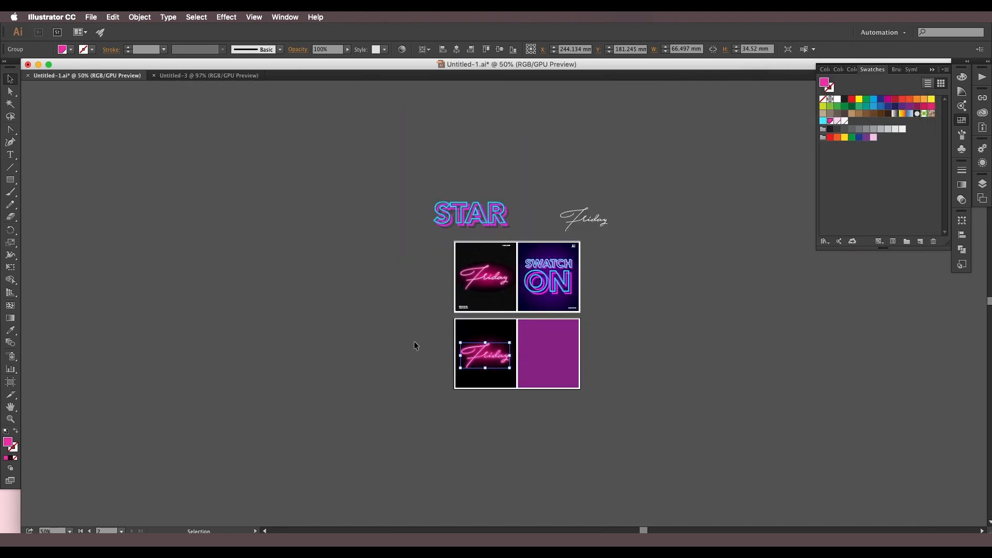
{"action": "left_click", "coordinate": [413, 343]}
{"action": "left_click_drag", "start_coordinate": [536, 347], "coordinate": [410, 188]}
{"action": "scroll", "coordinate": [346, 155], "scroll_direction": "up", "scroll_amount": 5}
{"action": "scroll", "coordinate": [416, 368], "scroll_direction": "up", "scroll_amount": 1}
{"action": "left_click_drag", "start_coordinate": [536, 187], "coordinate": [439, 390]}
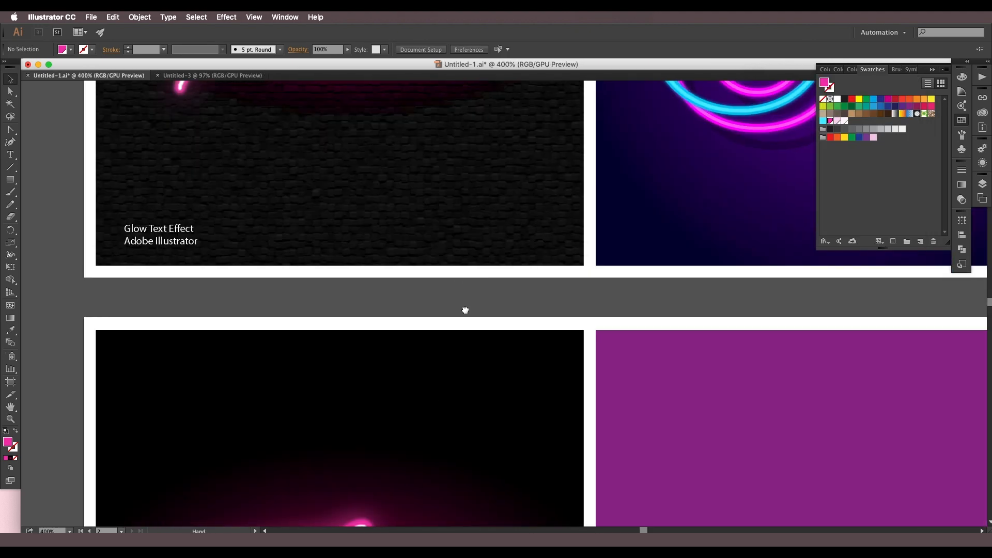
{"action": "left_click_drag", "start_coordinate": [451, 199], "coordinate": [500, 465]}
{"action": "left_click_drag", "start_coordinate": [440, 288], "coordinate": [540, 111]}
{"action": "scroll", "coordinate": [517, 233], "scroll_direction": "down", "scroll_amount": 10}
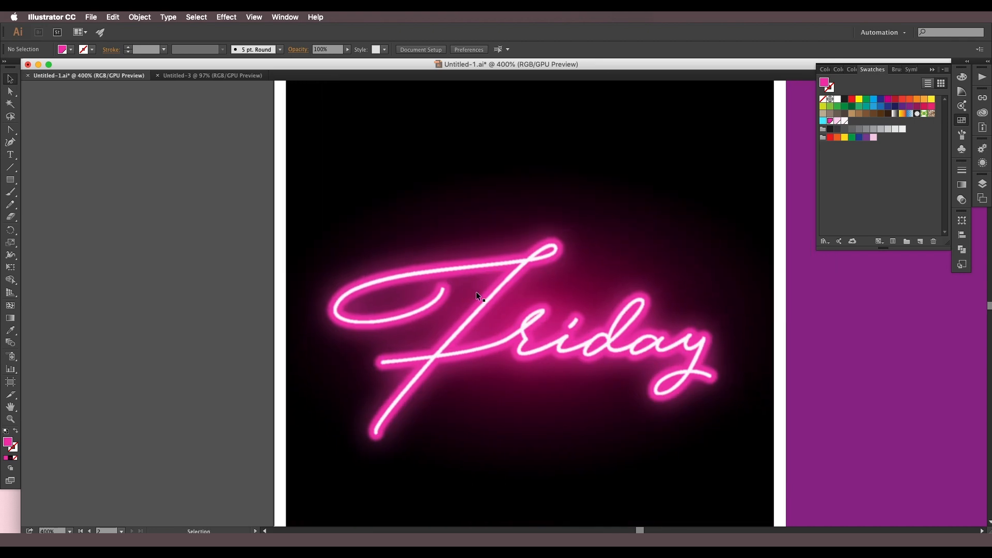
{"action": "scroll", "coordinate": [520, 314], "scroll_direction": "right", "scroll_amount": 3}
{"action": "scroll", "coordinate": [520, 314], "scroll_direction": "down", "scroll_amount": 1}
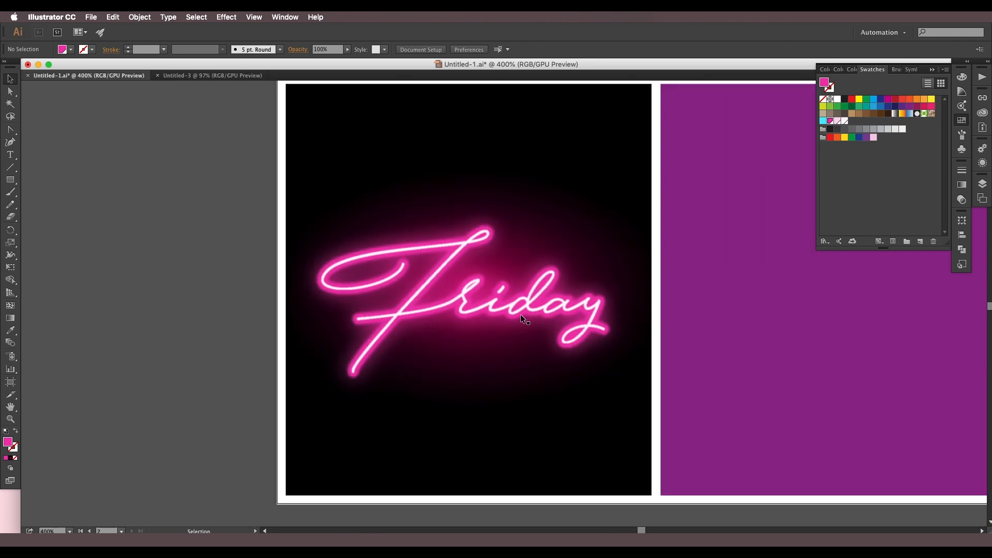
{"action": "scroll", "coordinate": [509, 320], "scroll_direction": "up", "scroll_amount": 1}
{"action": "scroll", "coordinate": [504, 312], "scroll_direction": "down", "scroll_amount": 2}
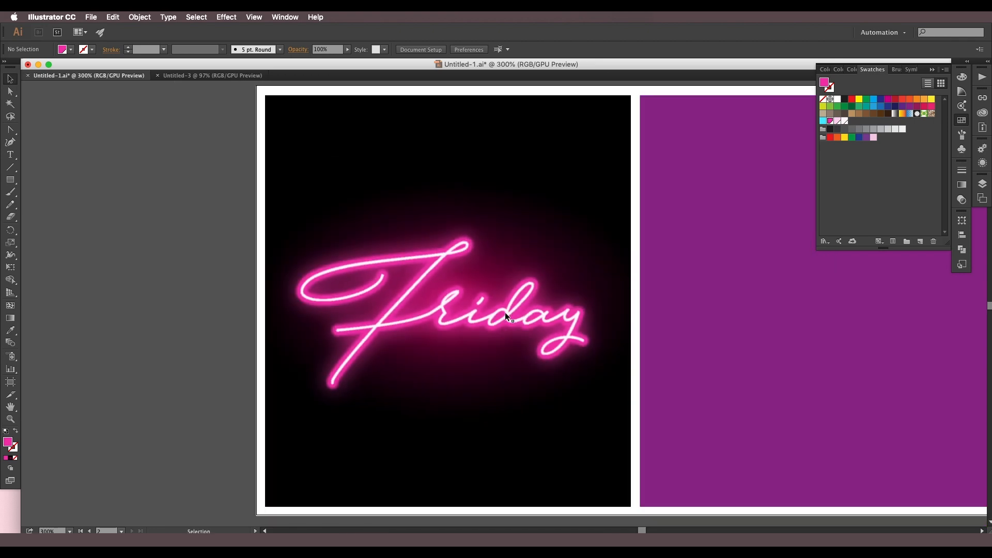
Step: Select the black background rectangle behind the Friday lettering and open the Patchwork texture effect for it
{"action": "left_click", "coordinate": [537, 265]}
{"action": "left_click_drag", "start_coordinate": [548, 270], "coordinate": [522, 525]}
{"action": "left_click_drag", "start_coordinate": [514, 357], "coordinate": [497, 194]}
{"action": "left_click_drag", "start_coordinate": [475, 153], "coordinate": [387, 213]}
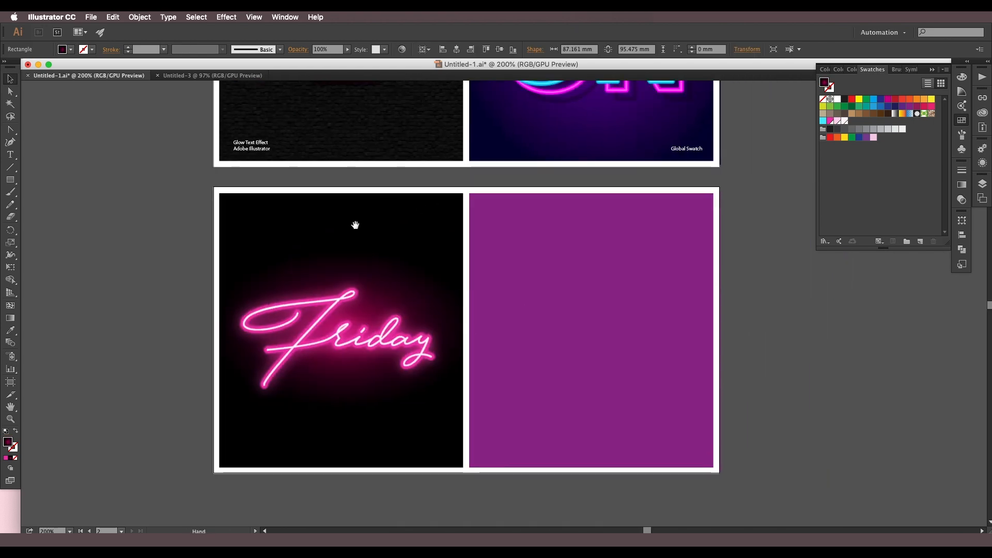
{"action": "scroll", "coordinate": [369, 234], "scroll_direction": "right", "scroll_amount": 1}
{"action": "scroll", "coordinate": [368, 233], "scroll_direction": "up", "scroll_amount": 1}
{"action": "left_click", "coordinate": [226, 17]}
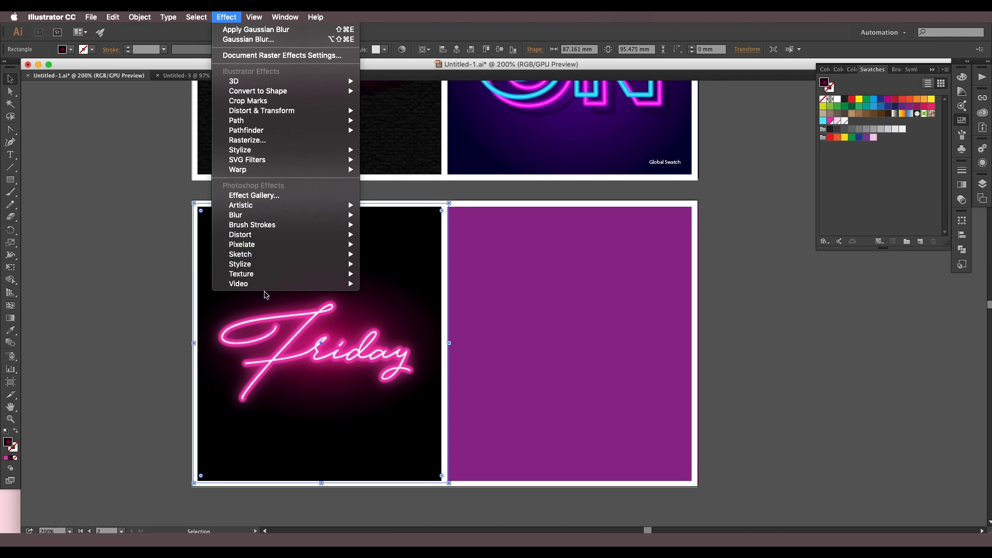
{"action": "mouse_move", "coordinate": [276, 273]}
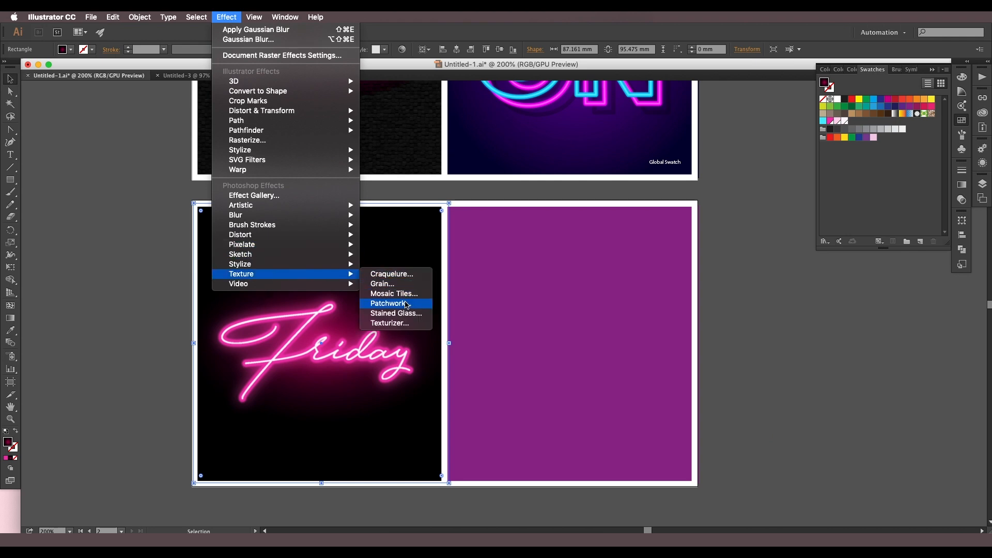
{"action": "left_click", "coordinate": [406, 304]}
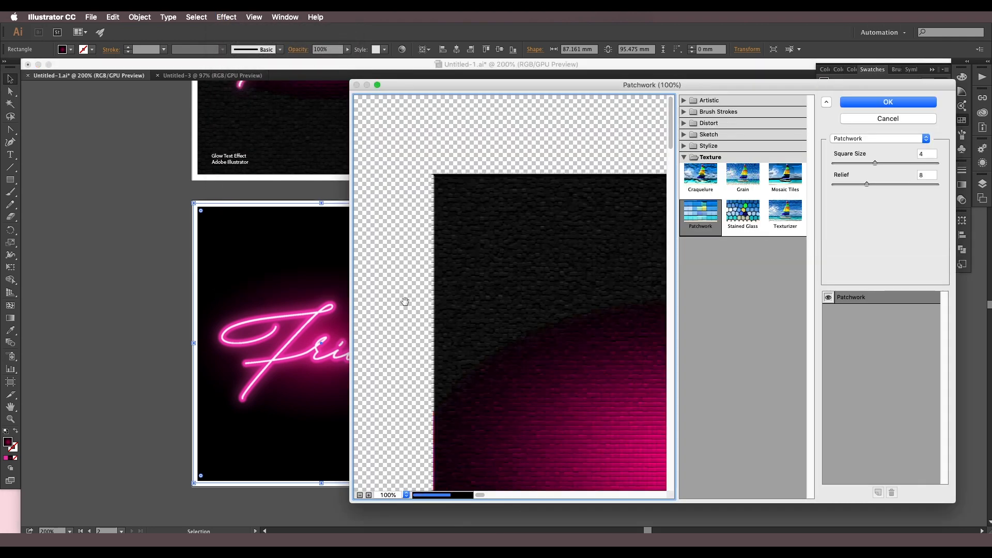
Step: Try other texture effects, return to Patchwork, and apply it to the background with square size 10 and a higher relief
{"action": "left_click", "coordinate": [742, 210]}
{"action": "left_click", "coordinate": [724, 178]}
{"action": "left_click", "coordinate": [700, 176]}
{"action": "left_click", "coordinate": [701, 212]}
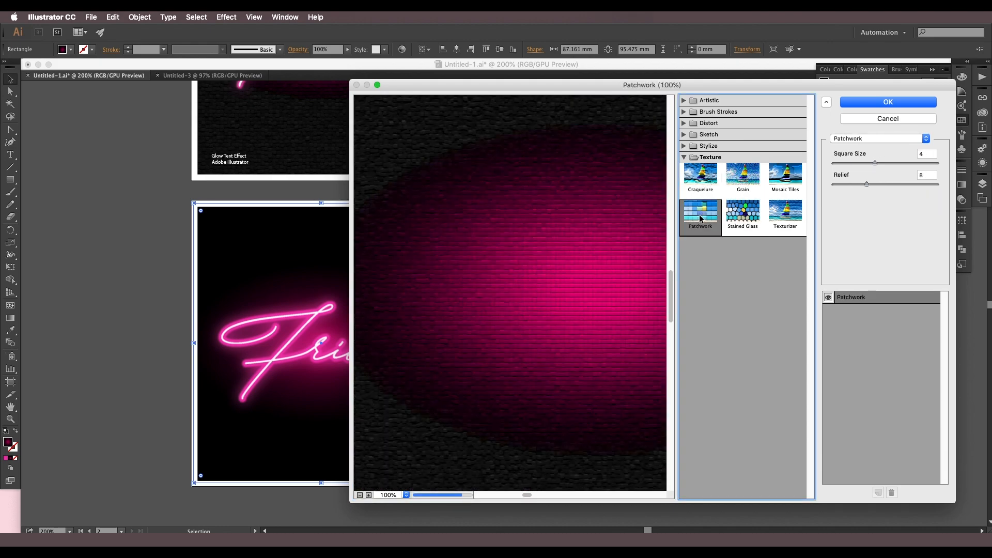
{"action": "left_click_drag", "start_coordinate": [875, 163], "coordinate": [936, 163]}
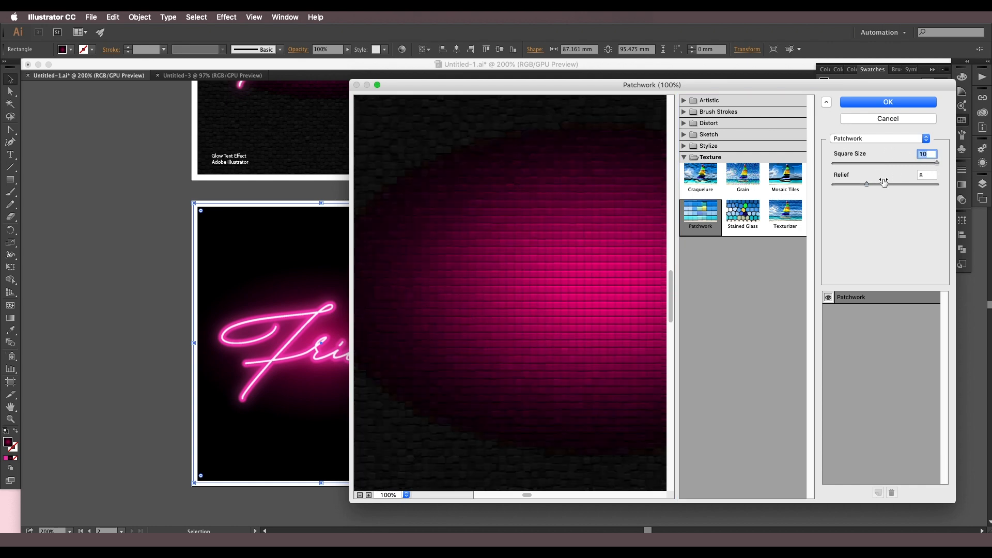
{"action": "mouse_move", "coordinate": [862, 185]}
{"action": "left_mouse_down"}
{"action": "mouse_move", "coordinate": [851, 181]}
{"action": "mouse_move", "coordinate": [890, 185]}
{"action": "mouse_move", "coordinate": [876, 185]}
{"action": "left_mouse_up"}
{"action": "left_click", "coordinate": [908, 106]}
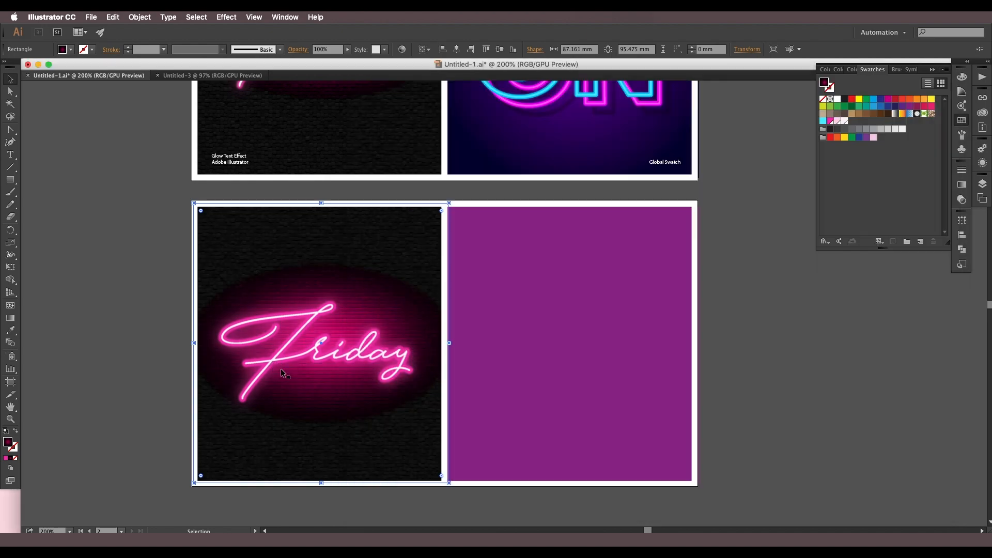
Step: Deselect the background and examine the brick texture behind the neon Friday lettering at several zoom levels
{"action": "scroll", "coordinate": [367, 349], "scroll_direction": "down", "scroll_amount": 2}
{"action": "scroll", "coordinate": [368, 349], "scroll_direction": "up", "scroll_amount": 3}
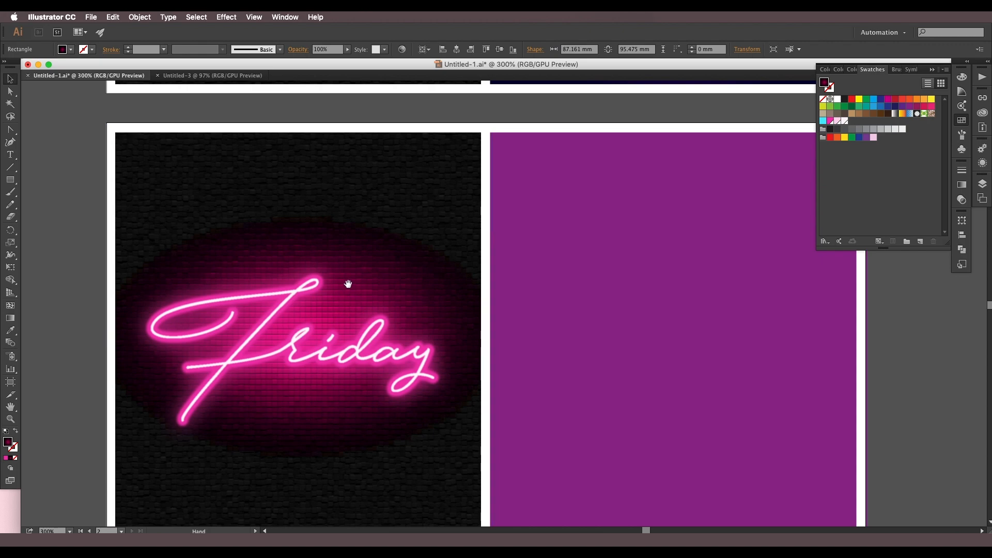
{"action": "left_click_drag", "start_coordinate": [348, 283], "coordinate": [404, 317]}
{"action": "scroll", "coordinate": [388, 329], "scroll_direction": "down", "scroll_amount": 1}
{"action": "left_click_drag", "start_coordinate": [404, 246], "coordinate": [442, 289]}
{"action": "scroll", "coordinate": [419, 360], "scroll_direction": "down", "scroll_amount": 2}
{"action": "left_click", "coordinate": [338, 316]}
{"action": "scroll", "coordinate": [413, 336], "scroll_direction": "down", "scroll_amount": 2}
{"action": "scroll", "coordinate": [450, 328], "scroll_direction": "up", "scroll_amount": 2}
{"action": "scroll", "coordinate": [455, 325], "scroll_direction": "down", "scroll_amount": 1}
{"action": "scroll", "coordinate": [457, 326], "scroll_direction": "up", "scroll_amount": 2}
{"action": "left_click_drag", "start_coordinate": [462, 328], "coordinate": [469, 234]}
Step: Try recoloring the pink global swatch to teal with R 0, G 166, B 175, previewing it on the Friday lettering
{"action": "left_click", "coordinate": [844, 120]}
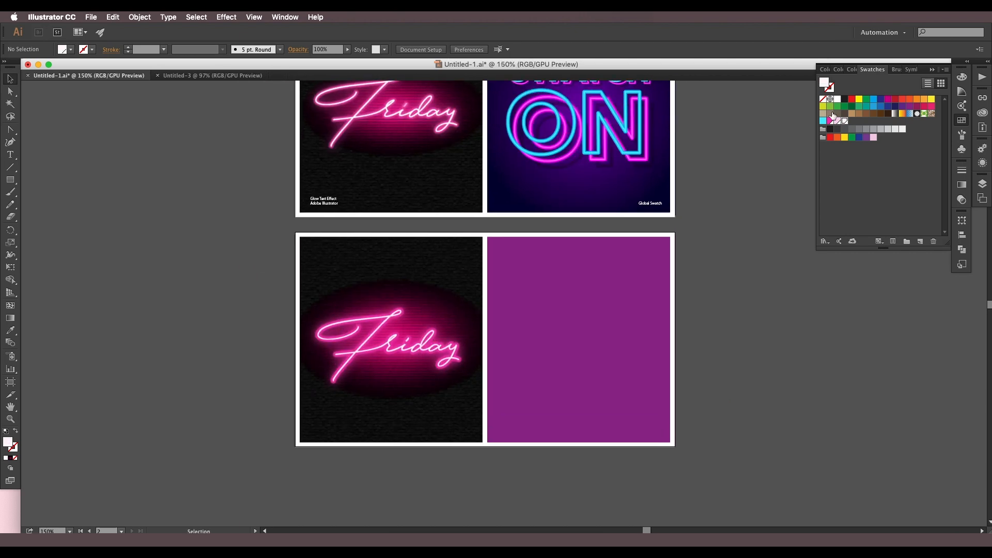
{"action": "double_click", "coordinate": [829, 120]}
{"action": "left_click_drag", "start_coordinate": [824, 167], "coordinate": [837, 184]}
{"action": "left_click", "coordinate": [774, 257]}
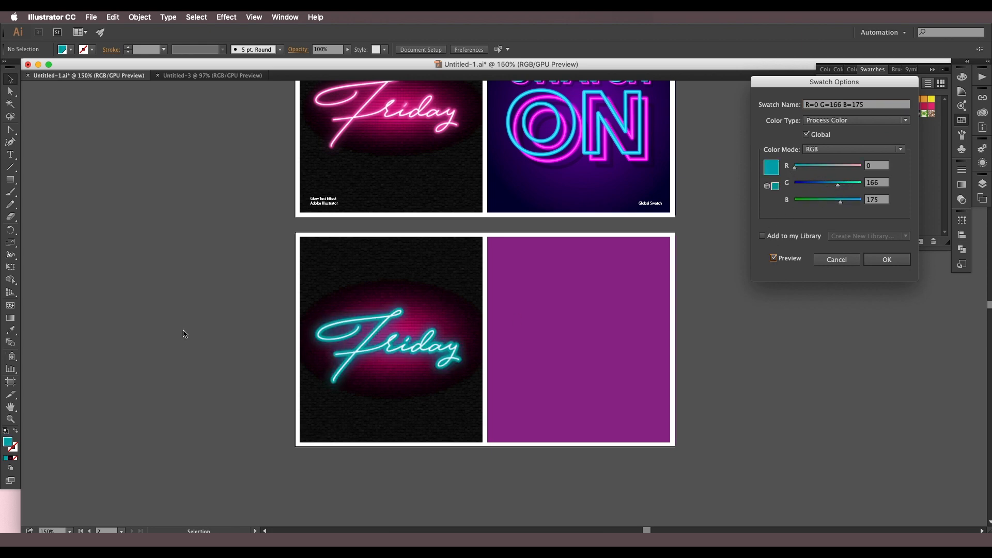
{"action": "left_click", "coordinate": [837, 259]}
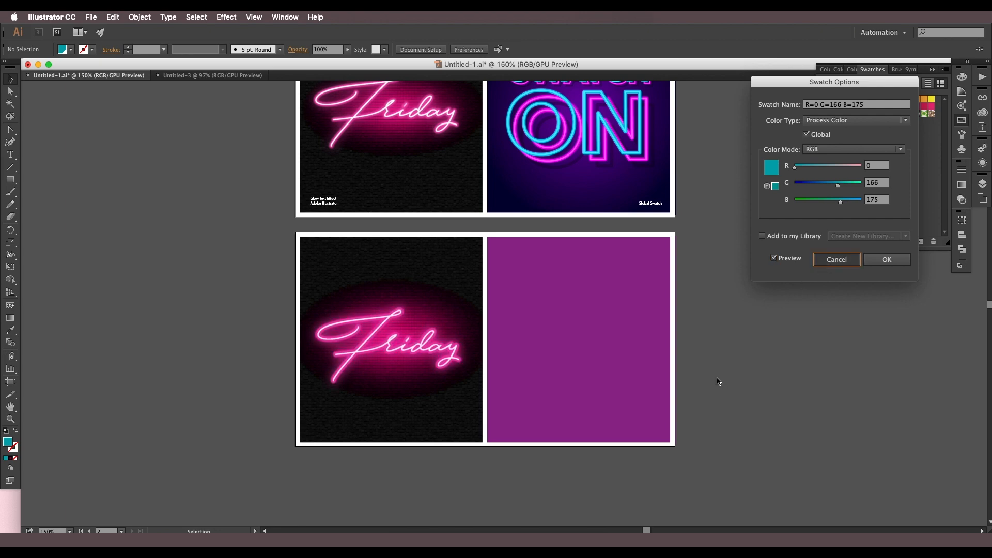
Step: Examine the finished SWATCH ON artwork on the upper artboard alongside the plain purple rectangle below it
{"action": "scroll", "coordinate": [700, 239], "scroll_direction": "right", "scroll_amount": 4}
{"action": "scroll", "coordinate": [700, 239], "scroll_direction": "up", "scroll_amount": 2}
{"action": "scroll", "coordinate": [377, 303], "scroll_direction": "down", "scroll_amount": 1}
{"action": "scroll", "coordinate": [431, 264], "scroll_direction": "up", "scroll_amount": 1}
{"action": "mouse_move", "coordinate": [374, 330]}
{"action": "left_mouse_down"}
{"action": "mouse_move", "coordinate": [431, 264]}
{"action": "mouse_move", "coordinate": [383, 294]}
{"action": "mouse_move", "coordinate": [386, 324]}
{"action": "left_mouse_up"}
{"action": "left_click_drag", "start_coordinate": [377, 224], "coordinate": [372, 286]}
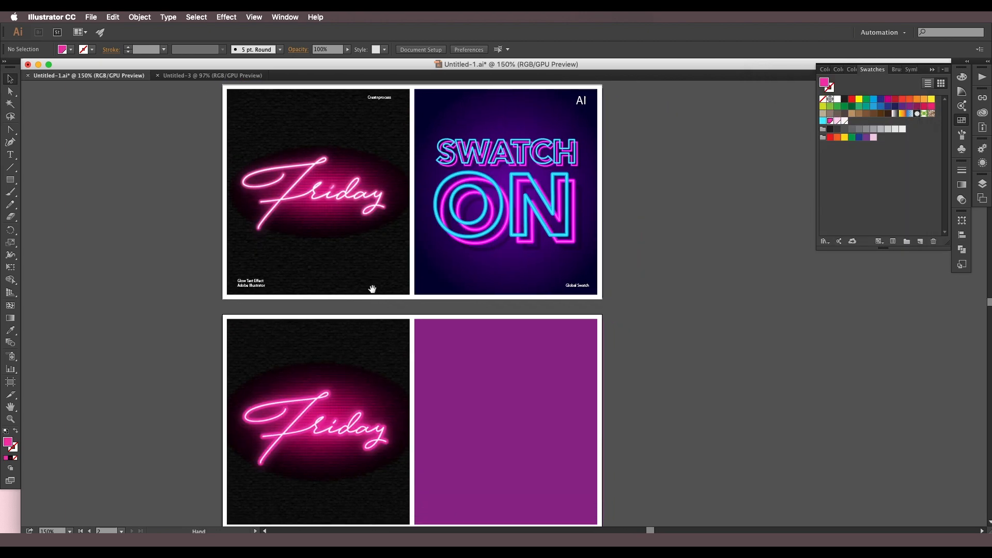
{"action": "left_click_drag", "start_coordinate": [376, 325], "coordinate": [365, 295]}
{"action": "left_click_drag", "start_coordinate": [430, 259], "coordinate": [314, 325]}
{"action": "scroll", "coordinate": [383, 264], "scroll_direction": "up", "scroll_amount": 2}
{"action": "left_click_drag", "start_coordinate": [391, 106], "coordinate": [480, 176]}
{"action": "scroll", "coordinate": [468, 266], "scroll_direction": "down", "scroll_amount": 1}
{"action": "left_click_drag", "start_coordinate": [475, 387], "coordinate": [417, 363]}
{"action": "left_click_drag", "start_coordinate": [472, 260], "coordinate": [450, 330]}
Step: Apply the radial purple-to-navy gradient sampled from the SWATCH ON background to the plain purple rectangle
{"action": "left_click", "coordinate": [428, 414]}
{"action": "key", "text": "i"}
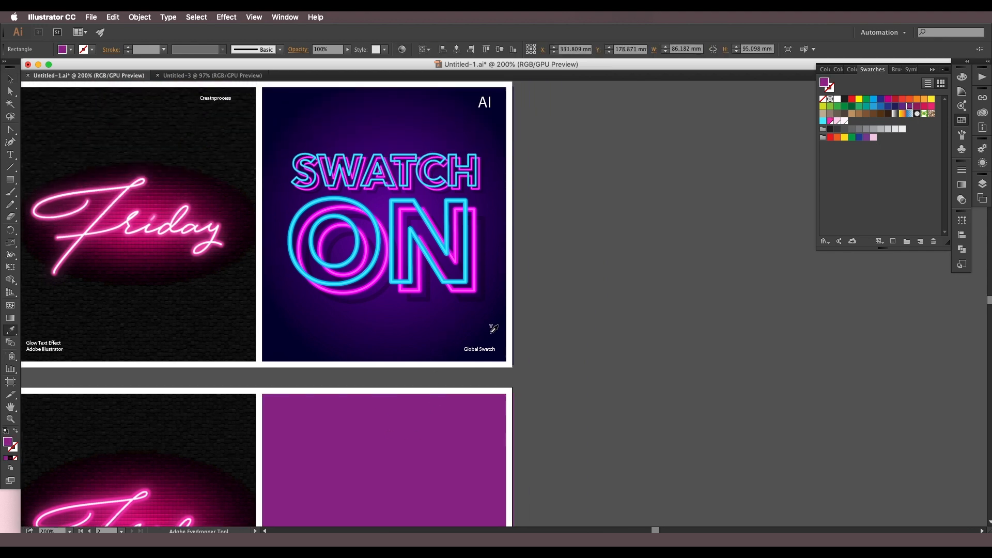
{"action": "left_click", "coordinate": [489, 331]}
{"action": "left_click_drag", "start_coordinate": [390, 483], "coordinate": [436, 359]}
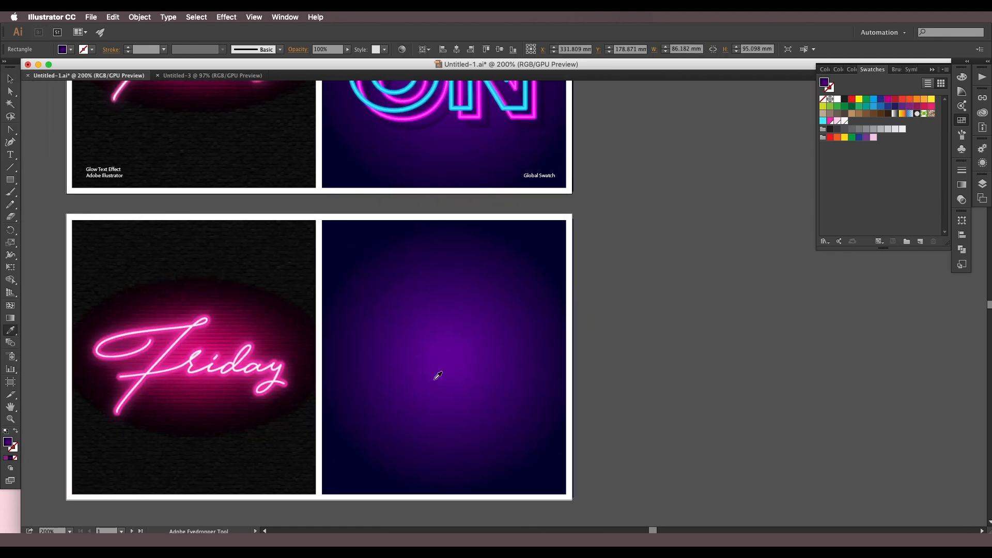
{"action": "left_click", "coordinate": [10, 79]}
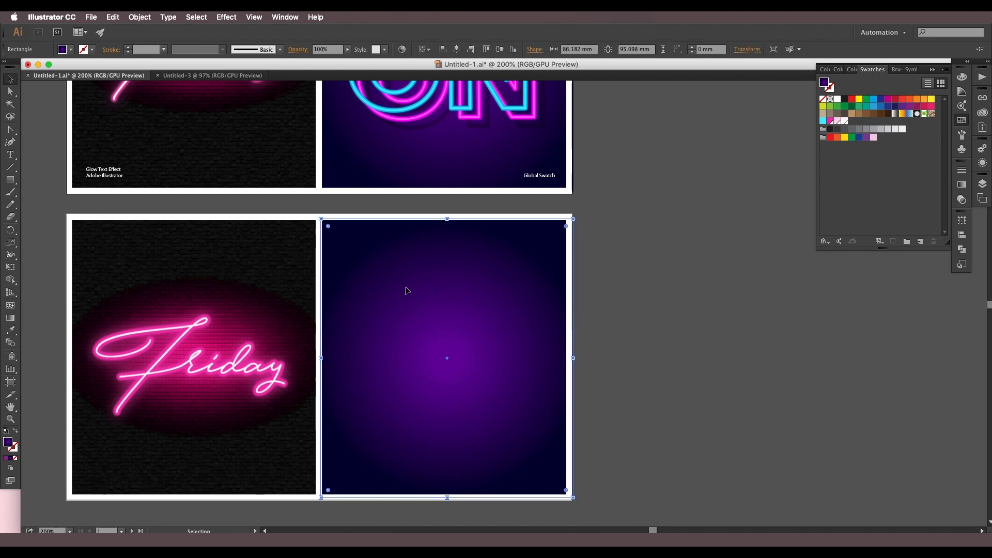
Step: Inspect the color values of the inner and outer stops of the lower rectangle's radial gradient
{"action": "left_click", "coordinate": [10, 317]}
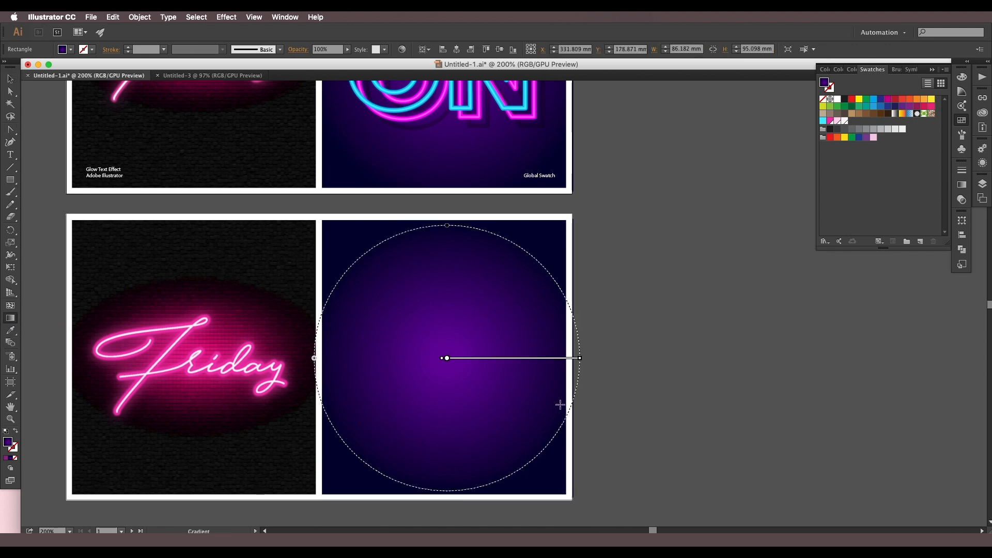
{"action": "double_click", "coordinate": [462, 363]}
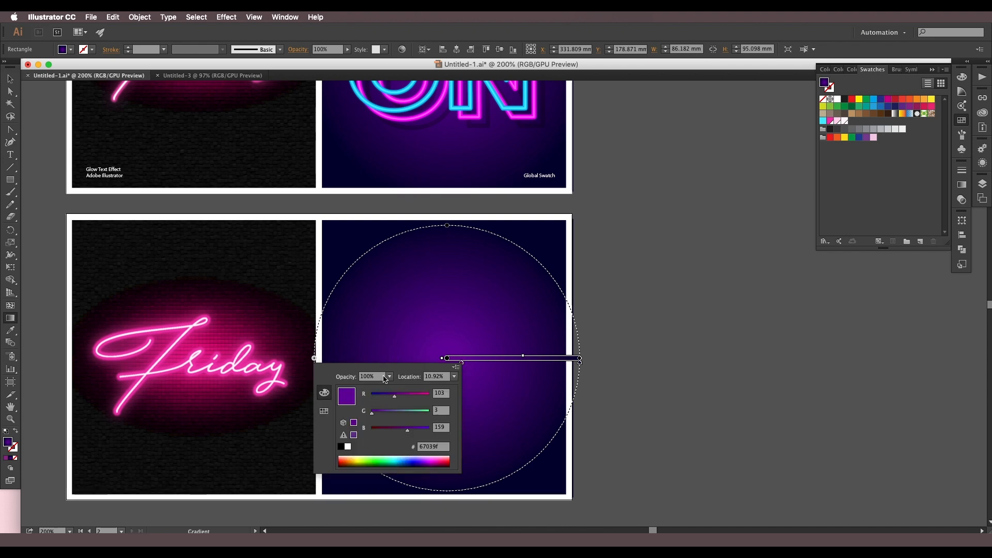
{"action": "left_click", "coordinate": [433, 447]}
{"action": "left_click", "coordinate": [10, 81]}
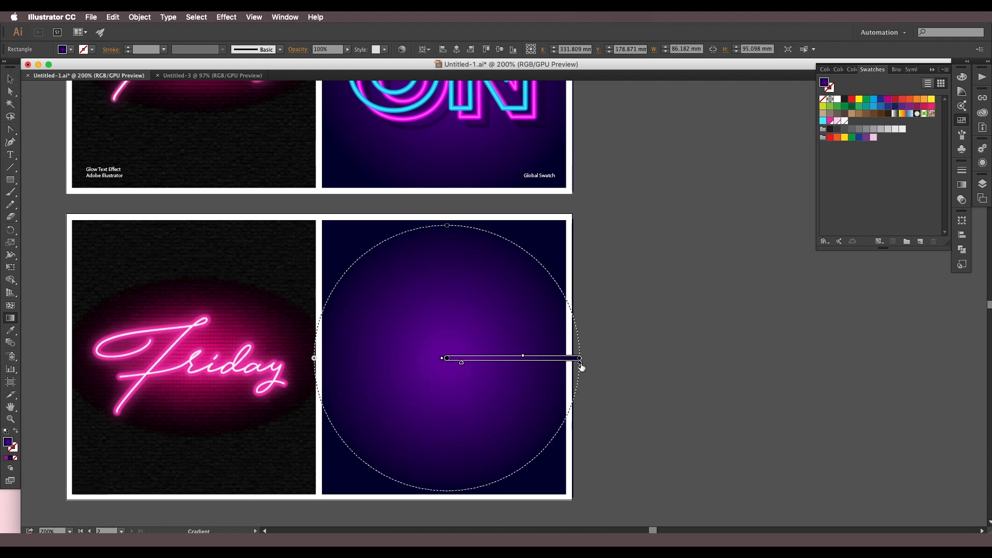
{"action": "double_click", "coordinate": [579, 363]}
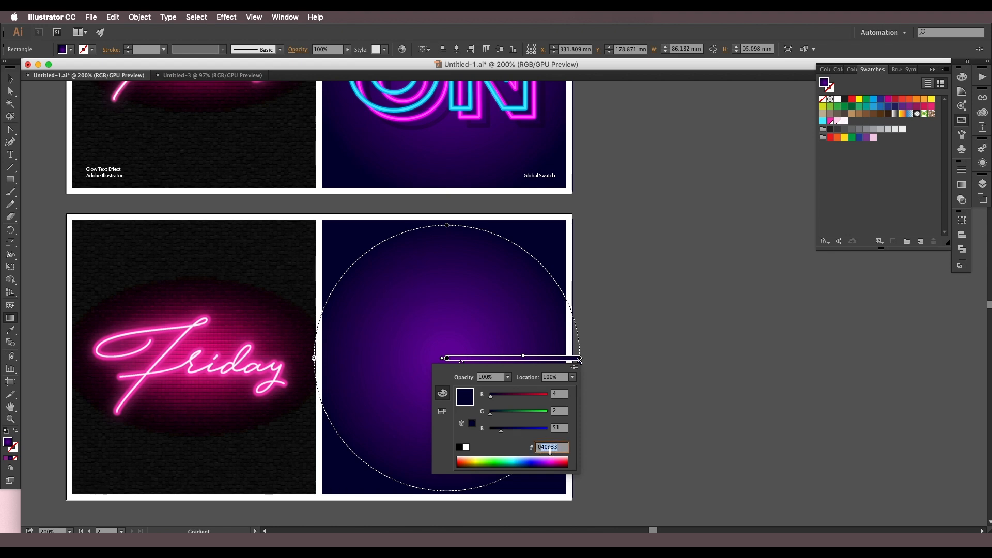
{"action": "left_click", "coordinate": [602, 399]}
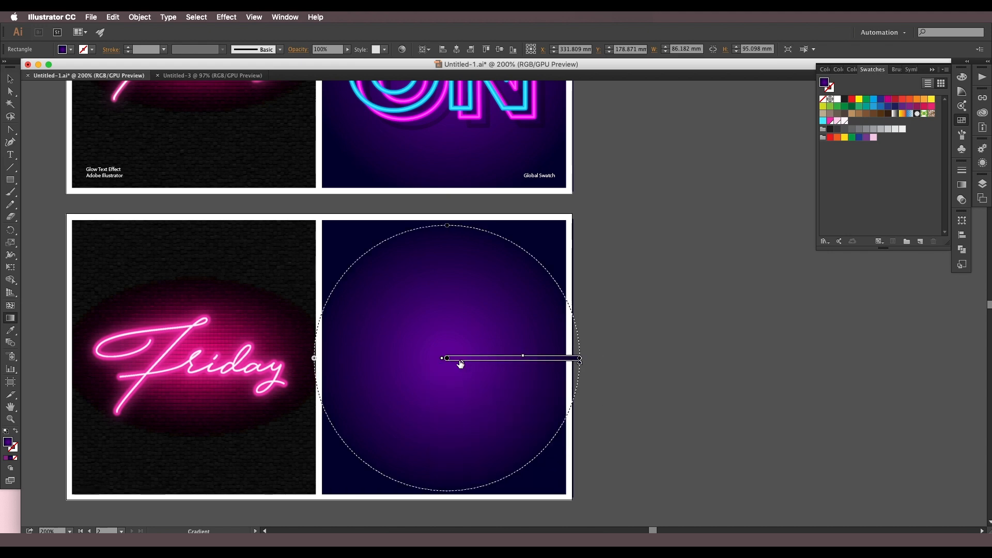
Step: Move the inner purple stop of the radial gradient outward to enlarge its bright center, and deselect the rectangle
{"action": "left_click_drag", "start_coordinate": [446, 358], "coordinate": [448, 359]}
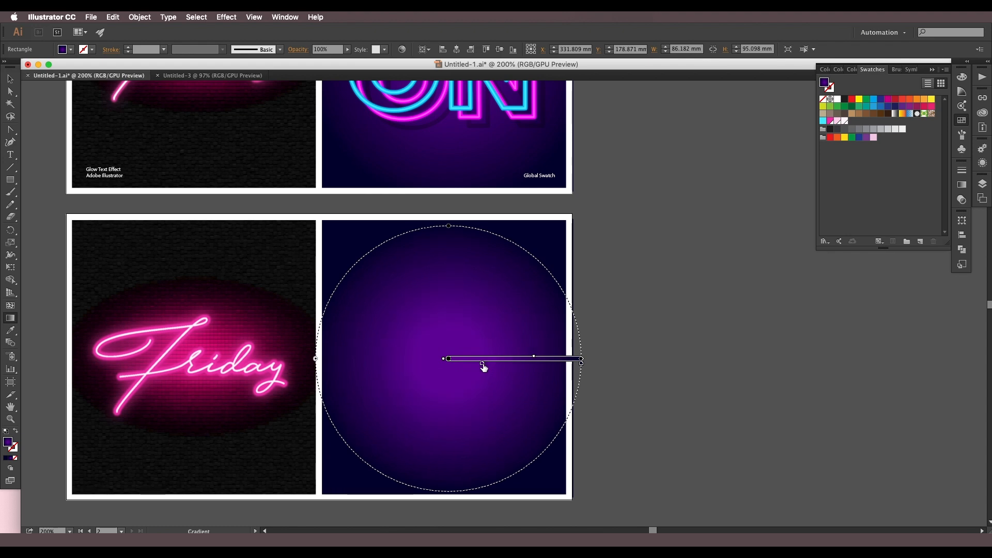
{"action": "key", "text": "v"}
{"action": "key", "text": "super+1"}
{"action": "left_click", "coordinate": [615, 338]}
Step: Add the text "SWATCHES" over the purple gradient background on the lower artboard
{"action": "scroll", "coordinate": [579, 356], "scroll_direction": "up", "scroll_amount": 3}
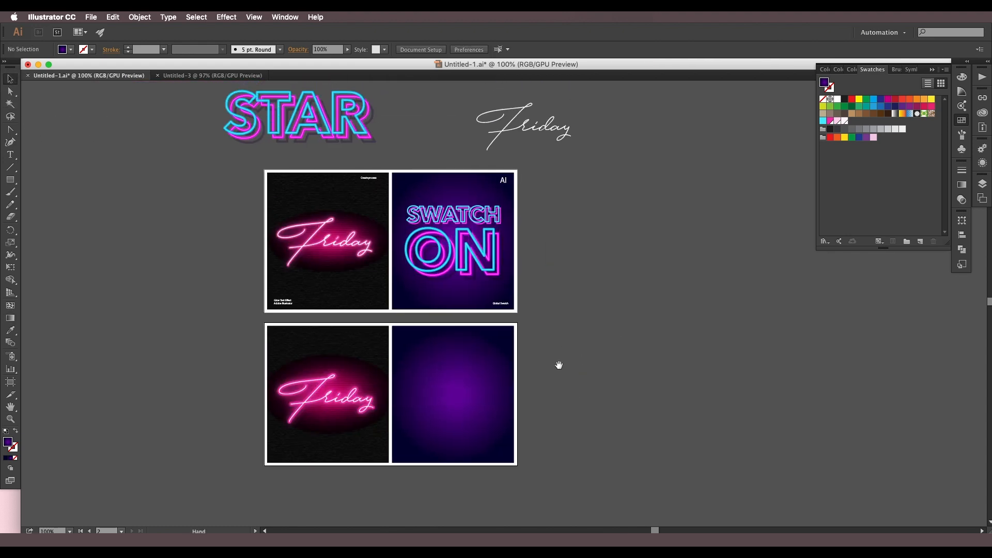
{"action": "scroll", "coordinate": [470, 413], "scroll_direction": "up", "scroll_amount": 1}
{"action": "left_click_drag", "start_coordinate": [481, 340], "coordinate": [487, 375]}
{"action": "left_click_drag", "start_coordinate": [502, 269], "coordinate": [560, 248]}
{"action": "key", "text": "t"}
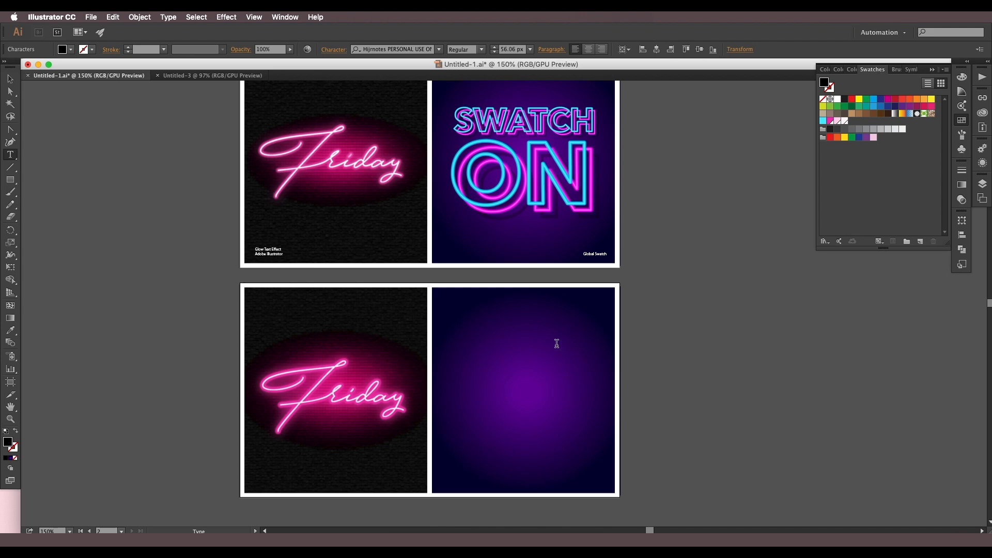
{"action": "left_click", "coordinate": [556, 343]}
{"action": "type", "text": "SWAT"}
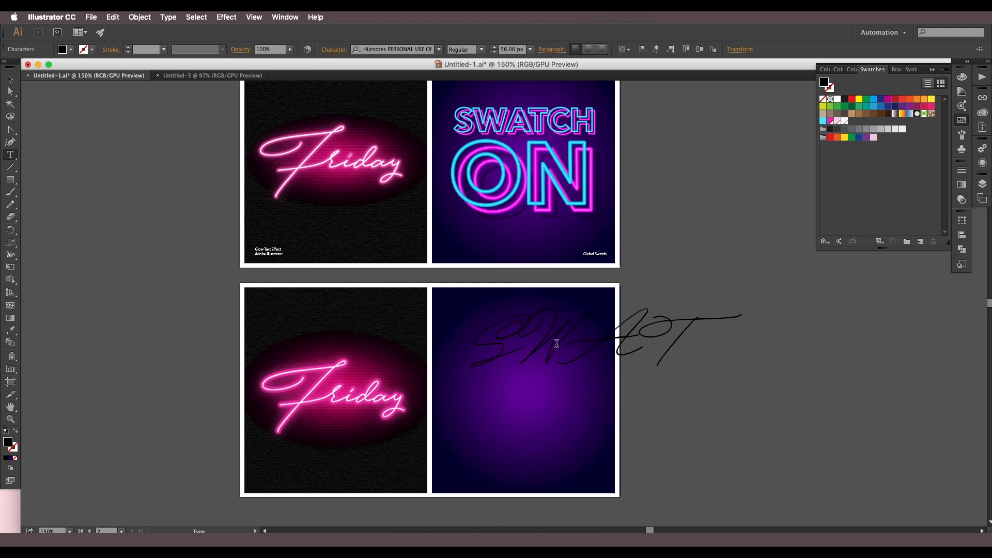
{"action": "type", "text": "CHES"}
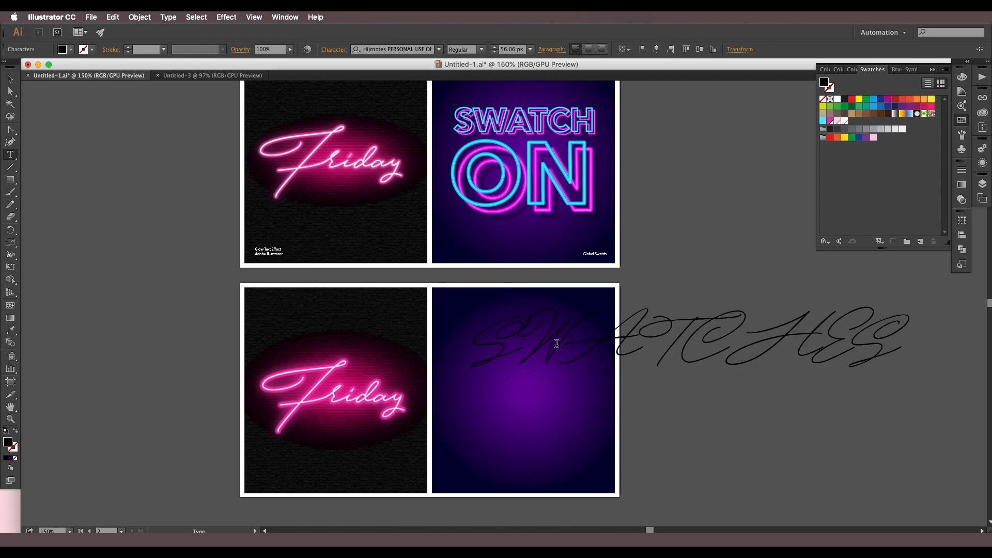
Step: Set the SWATCHES text in Avenir Next Bold and delete its final S
{"action": "left_click", "coordinate": [10, 80]}
{"action": "left_click", "coordinate": [392, 49]}
{"action": "type", "text": "ave"}
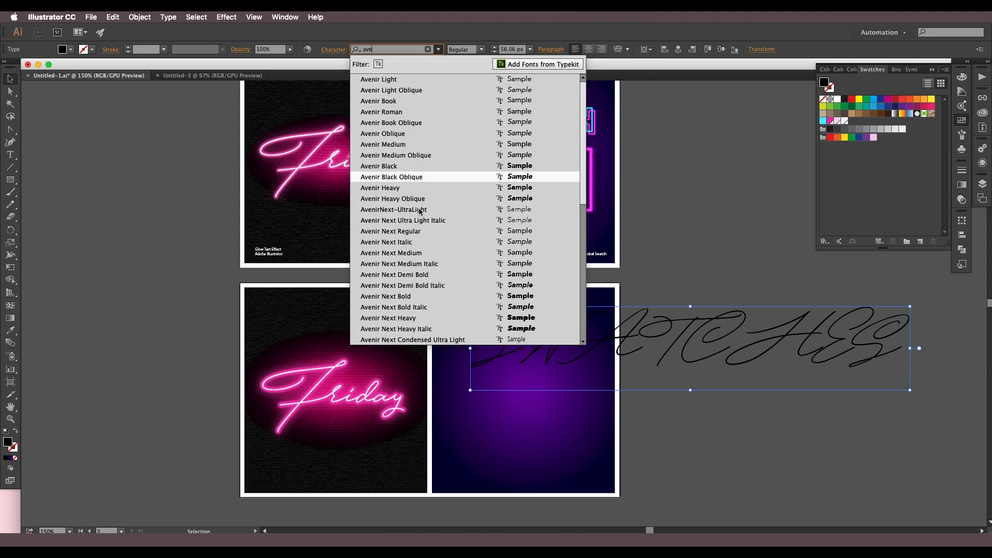
{"action": "left_click", "coordinate": [407, 296]}
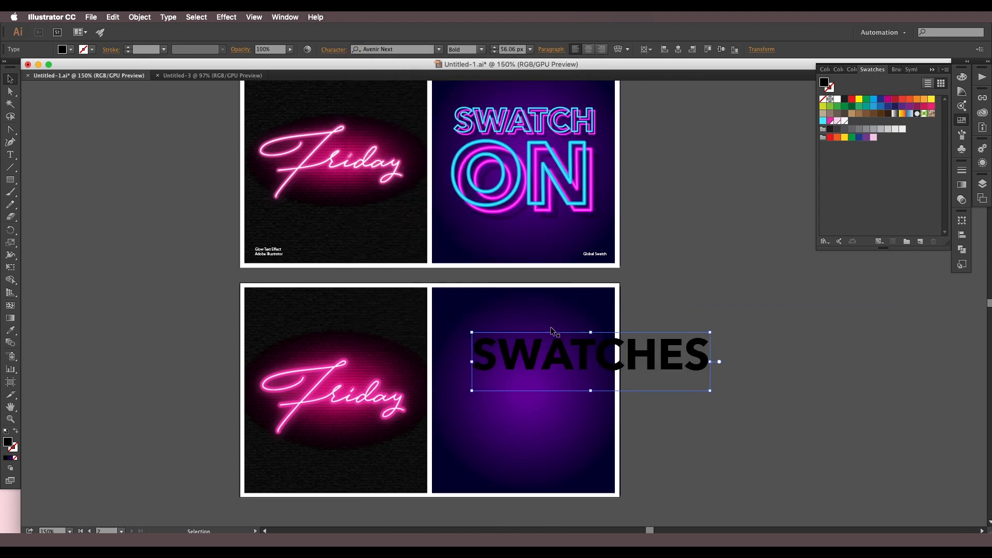
{"action": "double_click", "coordinate": [703, 358]}
{"action": "left_click_drag", "start_coordinate": [687, 356], "coordinate": [734, 356]}
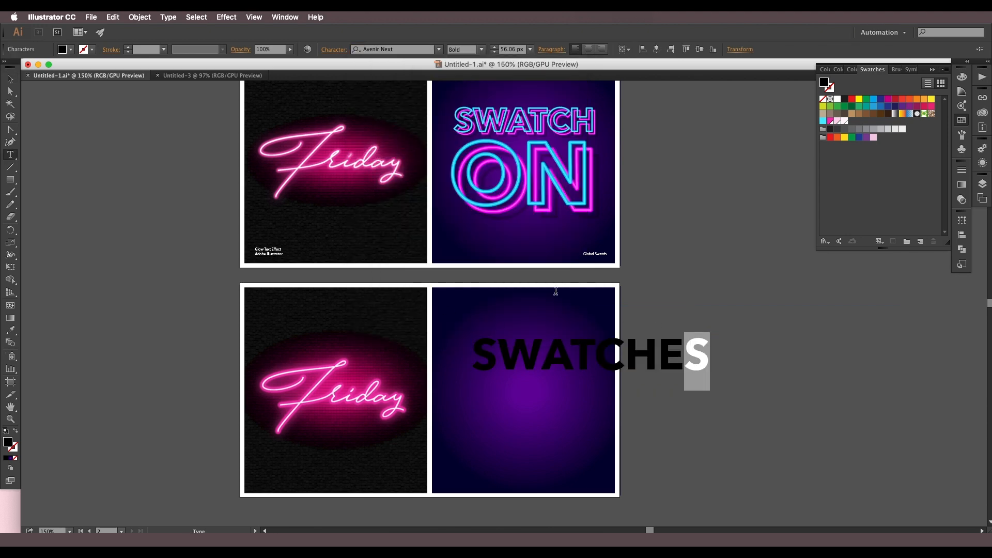
{"action": "key", "text": "BackSpace"}
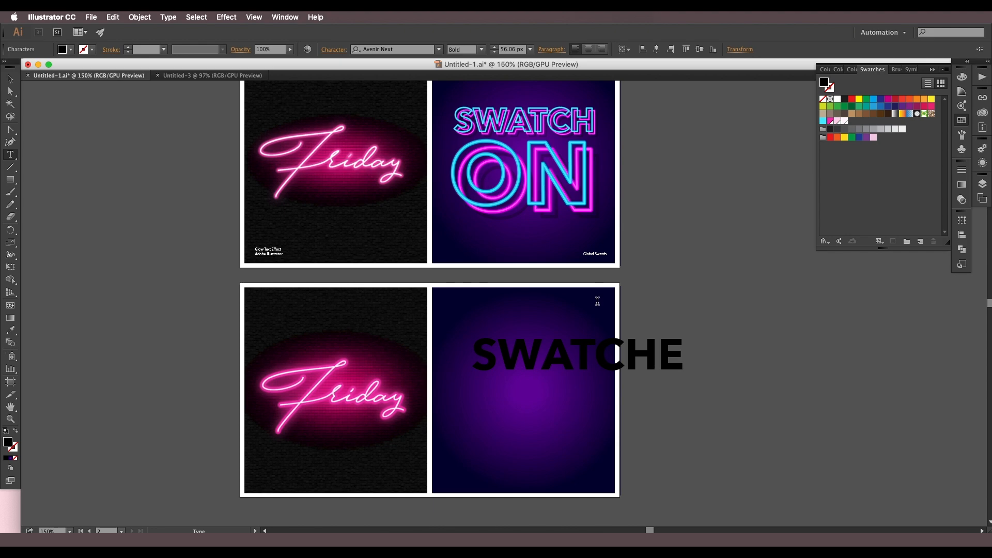
Step: Move the SWATCHE text above the STAR lettering and enlarge it to 110.96 pt
{"action": "left_click", "coordinate": [11, 79]}
{"action": "left_click", "coordinate": [987, 459]}
{"action": "key", "text": "super+minus"}
{"action": "left_click_drag", "start_coordinate": [320, 153], "coordinate": [365, 131]}
{"action": "key", "text": "super+plus"}
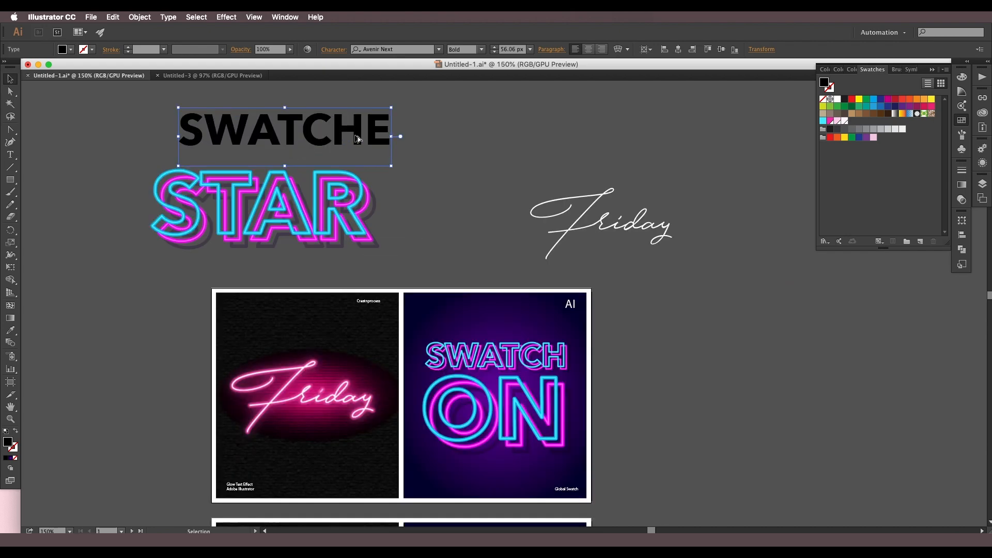
{"action": "key", "text": "super+plus"}
{"action": "left_click_drag", "start_coordinate": [476, 217], "coordinate": [755, 189]}
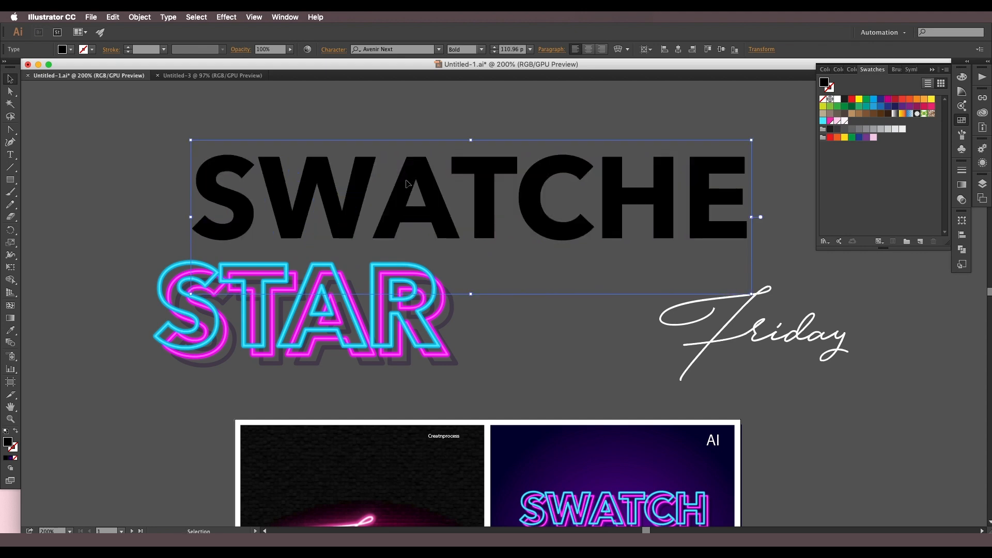
Step: Fill the SWATCHE text with white and deselect it
{"action": "left_click", "coordinate": [71, 50]}
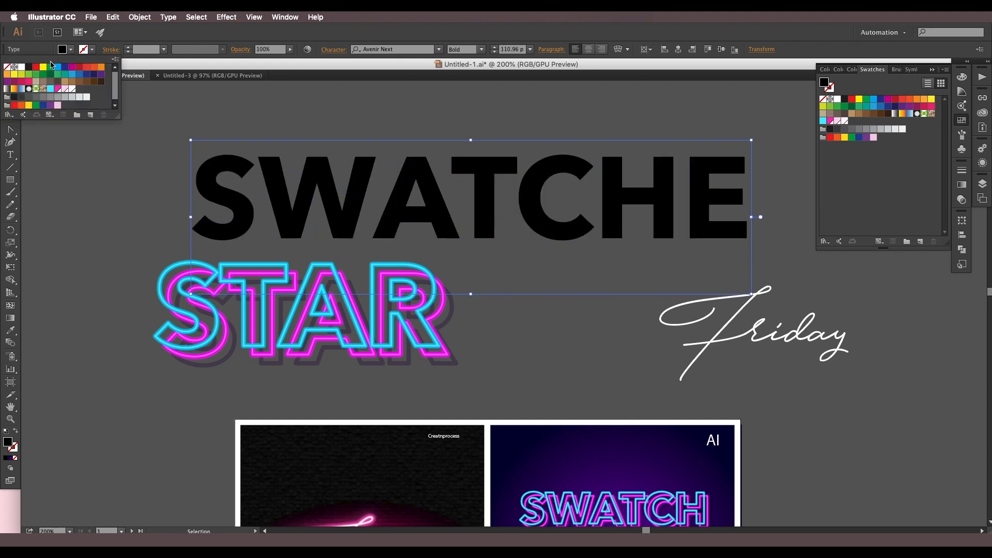
{"action": "left_click", "coordinate": [22, 67]}
{"action": "left_click", "coordinate": [69, 49]}
{"action": "left_click", "coordinate": [148, 211]}
Step: Move the STAR neon lettering into the empty space beside the artboards
{"action": "left_click_drag", "start_coordinate": [427, 302], "coordinate": [971, 475]}
{"action": "key", "text": "super+minus"}
{"action": "left_click_drag", "start_coordinate": [881, 426], "coordinate": [785, 283]}
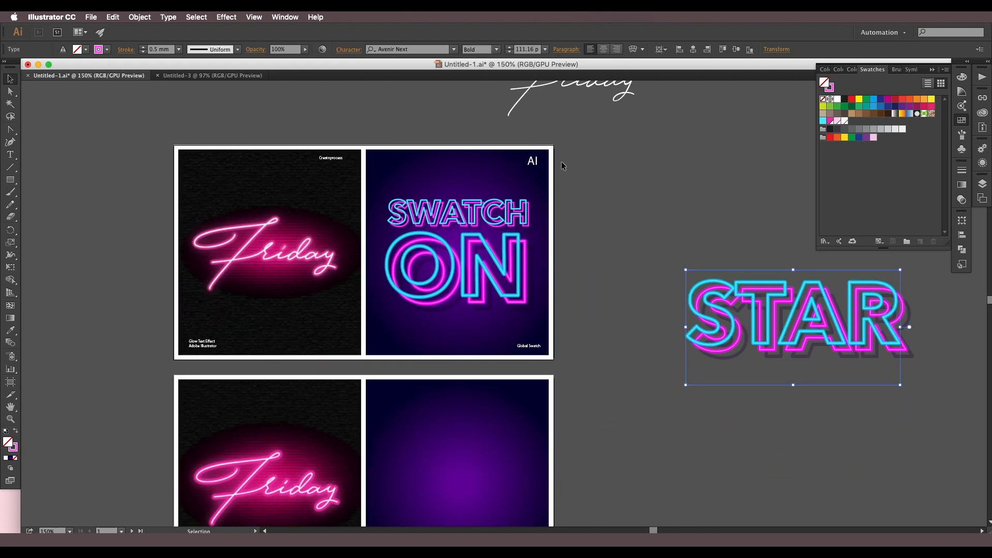
Step: Move the white SWATCHE text down over the purple gradient panel of the lower artboard
{"action": "scroll", "coordinate": [492, 184], "scroll_direction": "up", "scroll_amount": 1}
{"action": "scroll", "coordinate": [491, 184], "scroll_direction": "down", "scroll_amount": 3}
{"action": "left_click_drag", "start_coordinate": [458, 107], "coordinate": [599, 317]}
{"action": "scroll", "coordinate": [602, 306], "scroll_direction": "up", "scroll_amount": 2}
{"action": "left_click", "coordinate": [671, 198]}
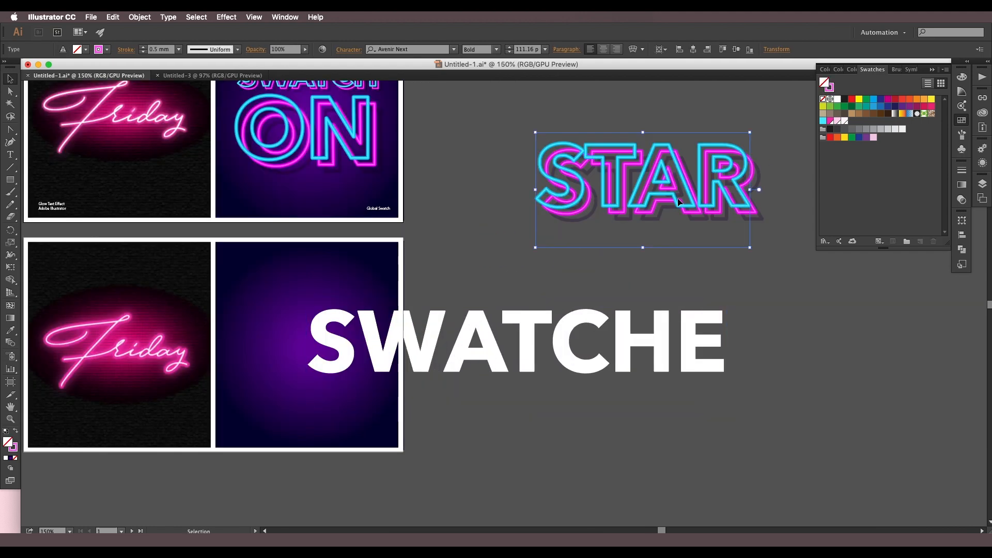
{"action": "left_click", "coordinate": [511, 261]}
Step: Replace the SWATCHE text with "ON"
{"action": "left_click", "coordinate": [518, 324]}
{"action": "key", "text": "t"}
{"action": "left_click", "coordinate": [520, 318]}
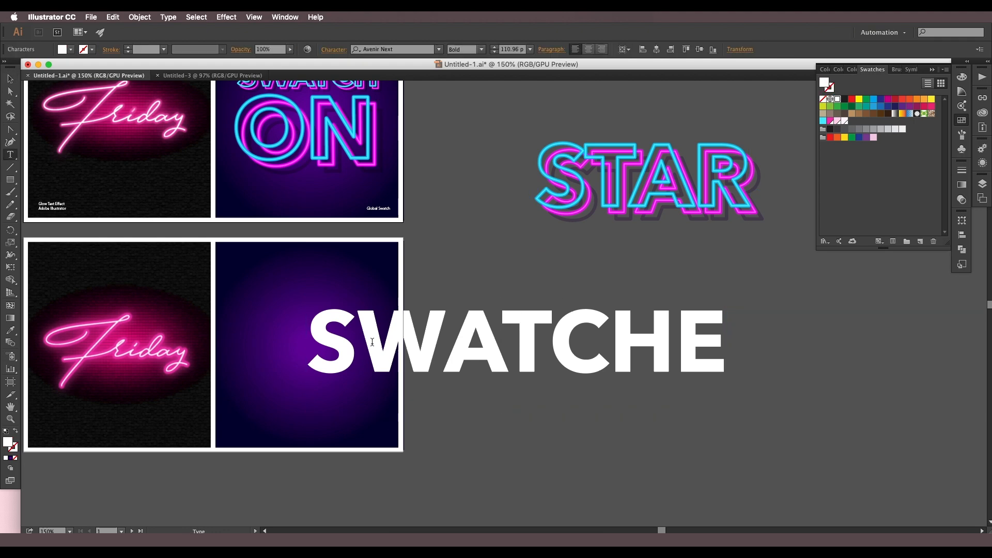
{"action": "left_click_drag", "start_coordinate": [345, 340], "coordinate": [748, 342]}
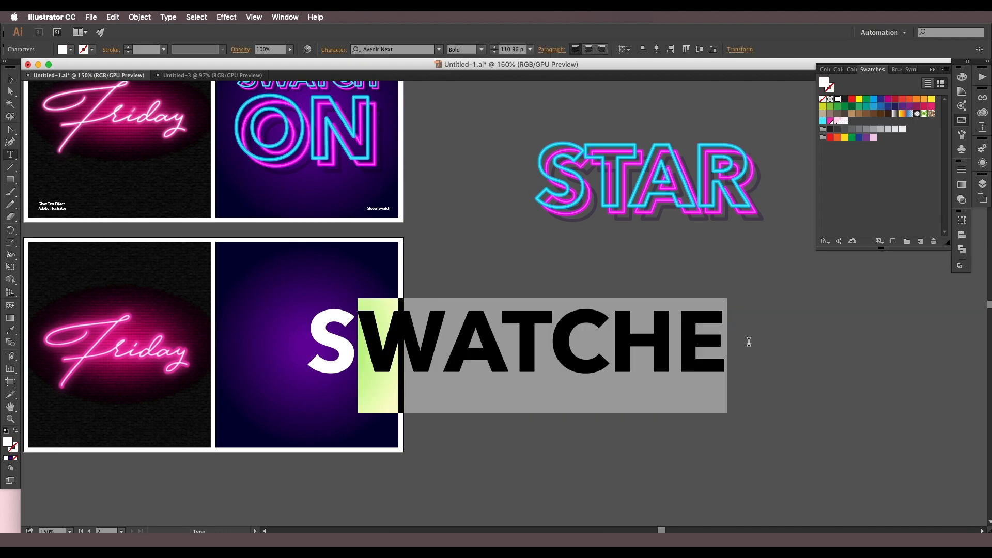
{"action": "key", "text": "BackSpace"}
{"action": "key", "text": "BackSpace"}
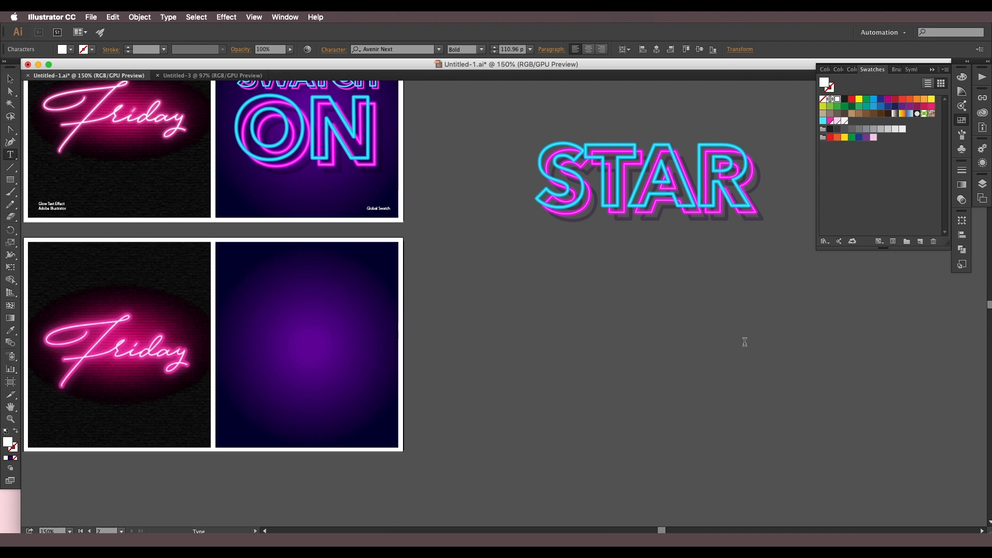
{"action": "type", "text": "ON"}
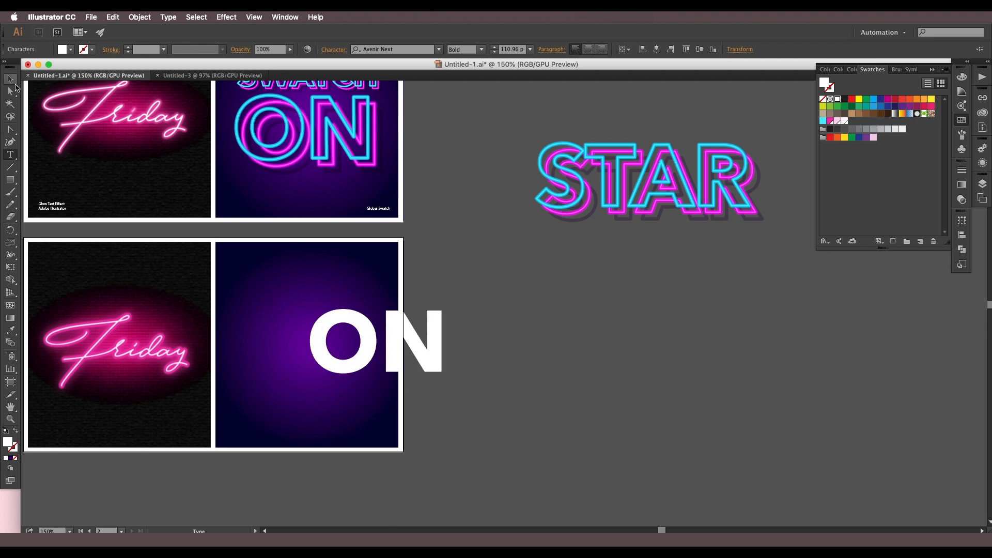
Step: Position the ON text on the purple gradient panel and enlarge it to 122.74 pt
{"action": "left_click", "coordinate": [10, 79]}
{"action": "left_click_drag", "start_coordinate": [379, 348], "coordinate": [324, 344]}
{"action": "left_click_drag", "start_coordinate": [383, 357], "coordinate": [355, 364]}
{"action": "key", "text": "super+="}
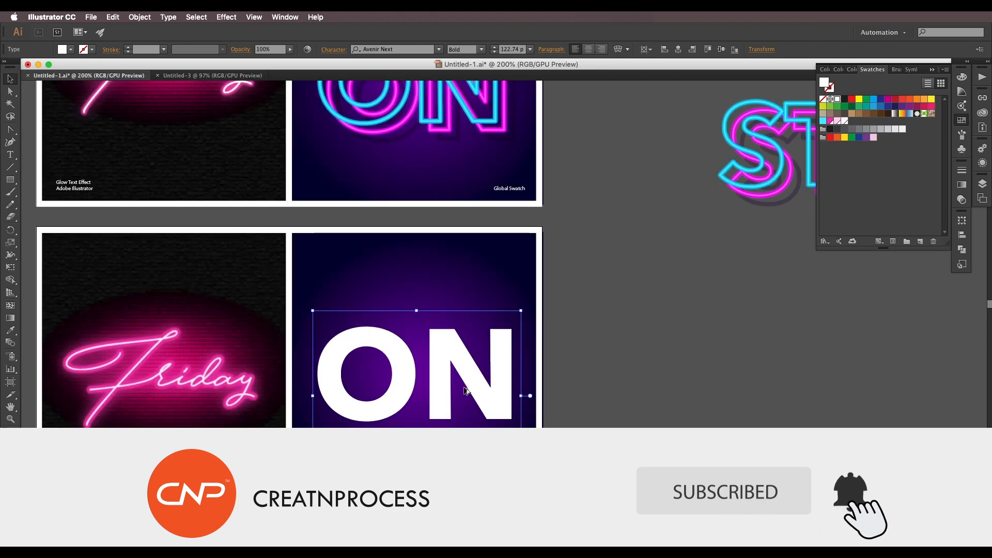
{"action": "key", "text": "super+-"}
{"action": "left_click_drag", "start_coordinate": [488, 361], "coordinate": [459, 364]}
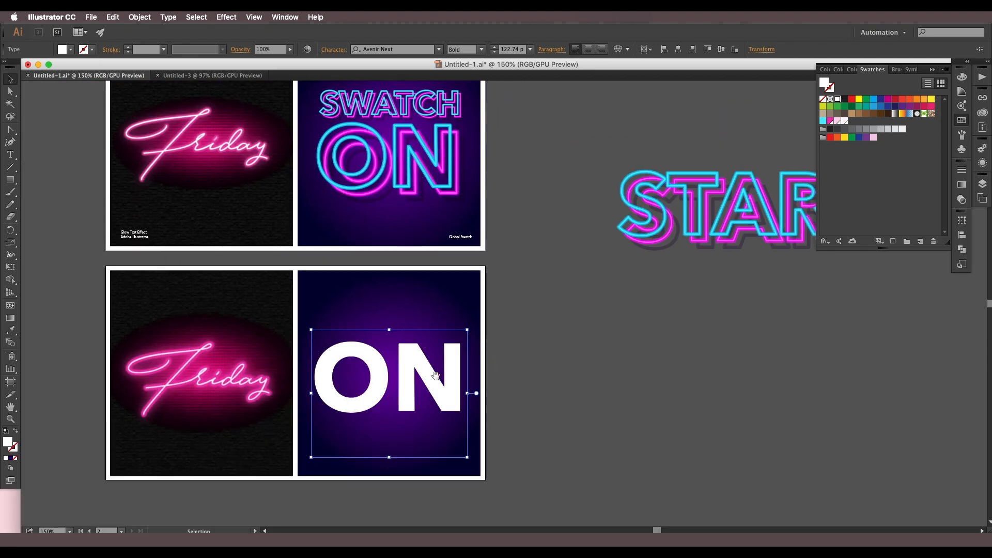
Step: Show the appearance attributes of the selected ON text
{"action": "scroll", "coordinate": [437, 362], "scroll_direction": "right", "scroll_amount": 2}
{"action": "scroll", "coordinate": [439, 324], "scroll_direction": "down", "scroll_amount": 1}
{"action": "scroll", "coordinate": [439, 324], "scroll_direction": "right", "scroll_amount": 1}
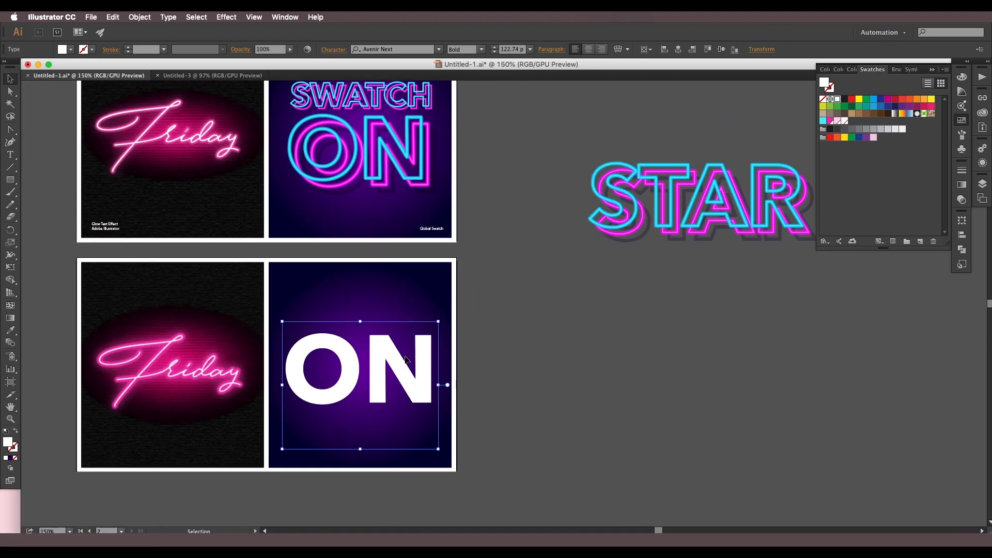
{"action": "left_click", "coordinate": [983, 165]}
{"action": "left_click", "coordinate": [982, 165]}
{"action": "left_click", "coordinate": [285, 17]}
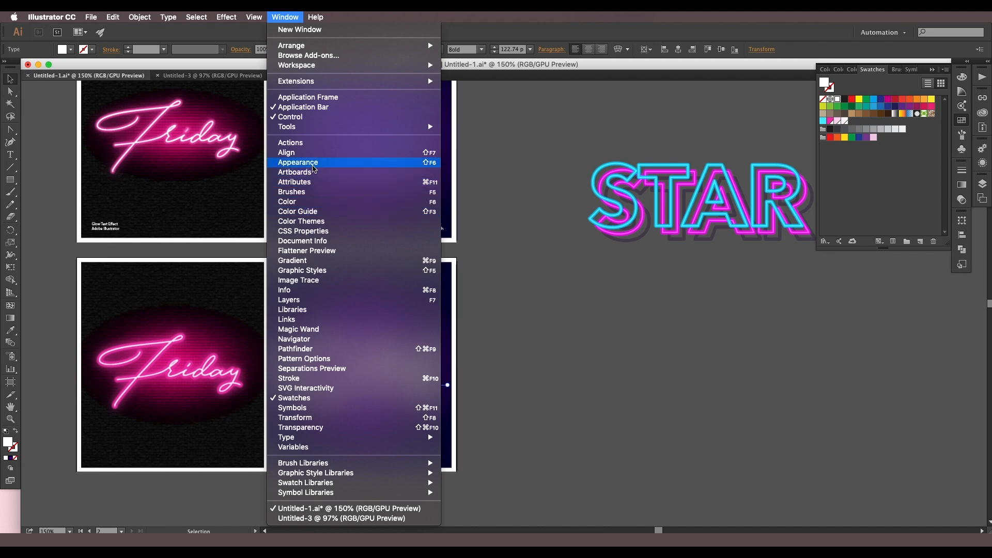
{"action": "left_click", "coordinate": [310, 173]}
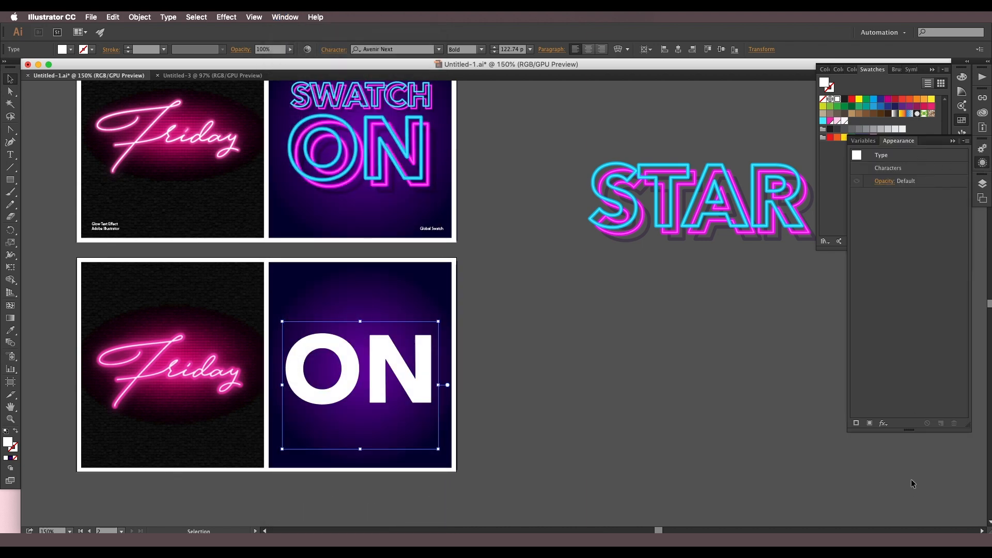
Step: Remove the ON text's character fill and add a new fill to its appearance attributes
{"action": "left_click_drag", "start_coordinate": [915, 429], "coordinate": [915, 363]}
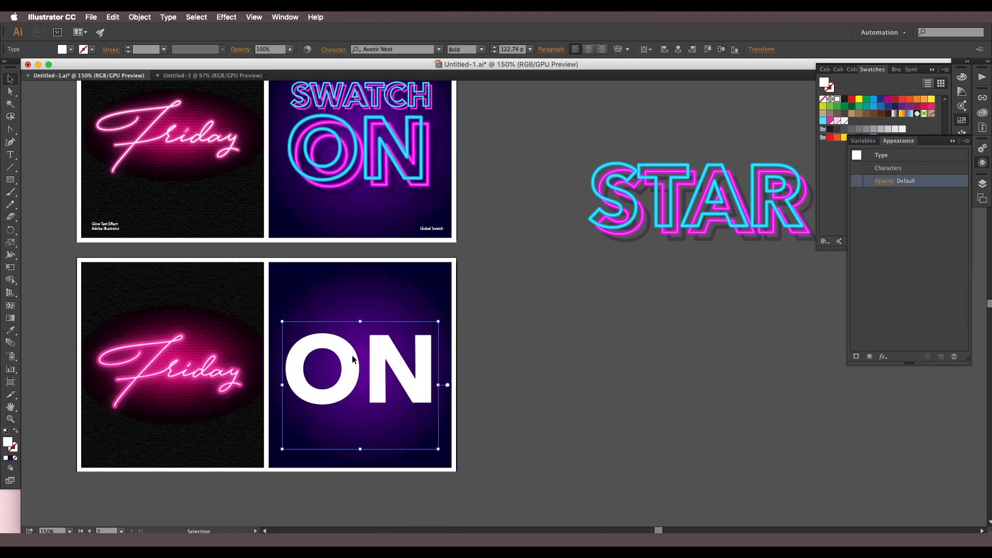
{"action": "left_click", "coordinate": [15, 457]}
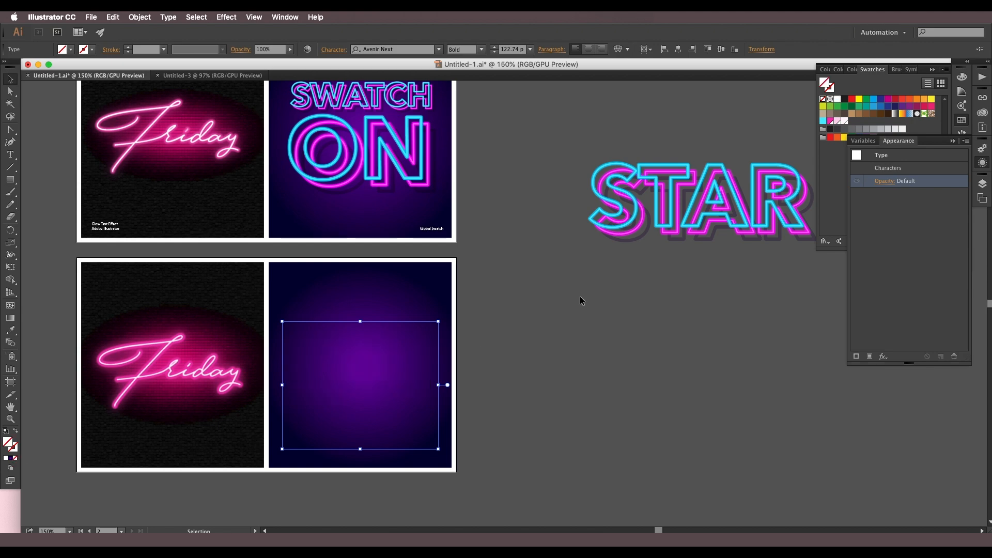
{"action": "left_click", "coordinate": [870, 357]}
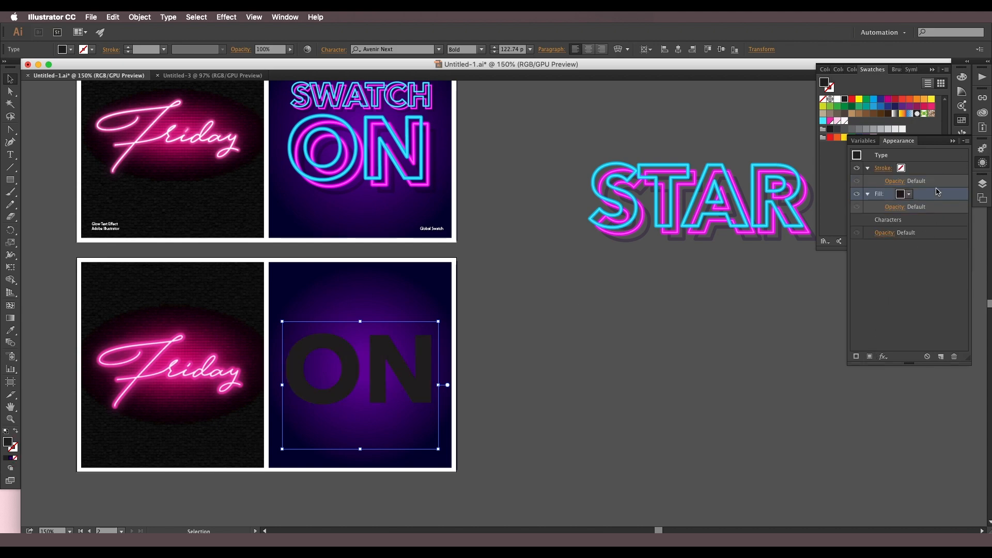
Step: Give the ON text a white stroke and set its added fill to none
{"action": "left_click", "coordinate": [915, 170]}
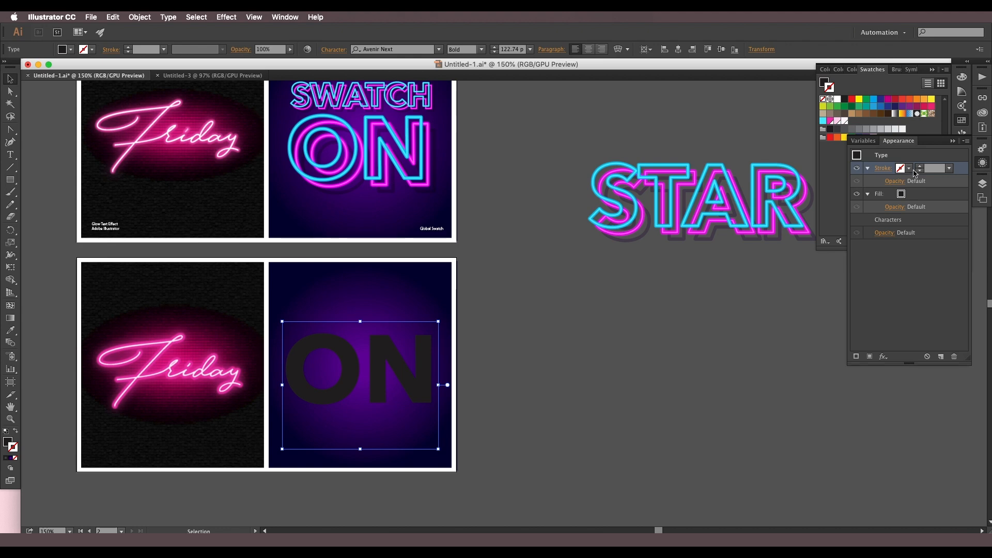
{"action": "left_click", "coordinate": [908, 169]}
{"action": "left_click", "coordinate": [816, 186]}
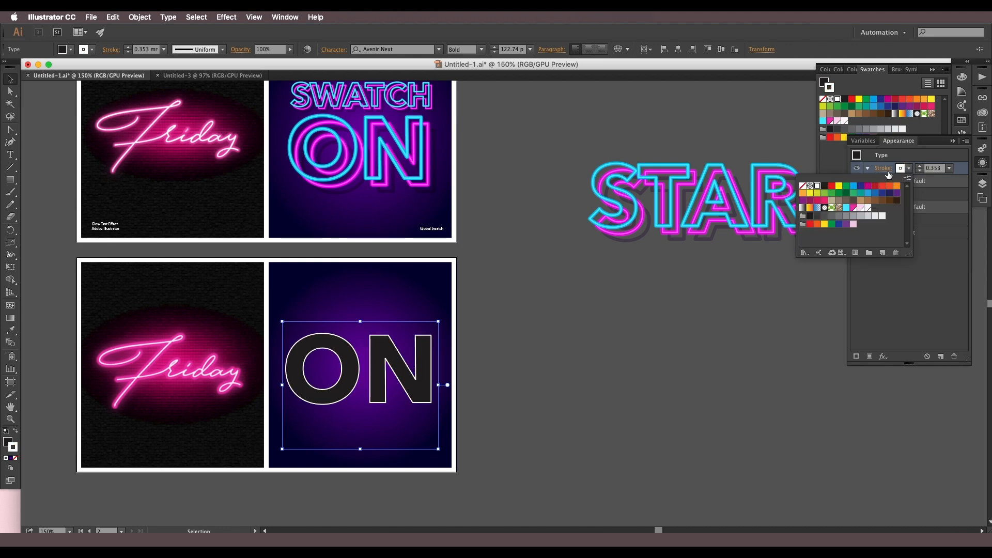
{"action": "left_click", "coordinate": [908, 168]}
{"action": "left_click", "coordinate": [905, 196]}
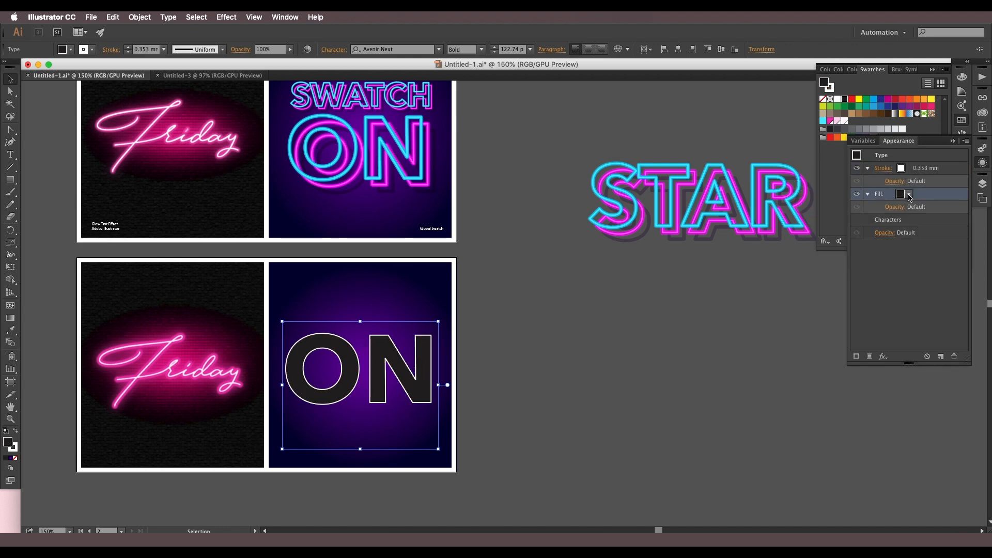
{"action": "left_click", "coordinate": [798, 212]}
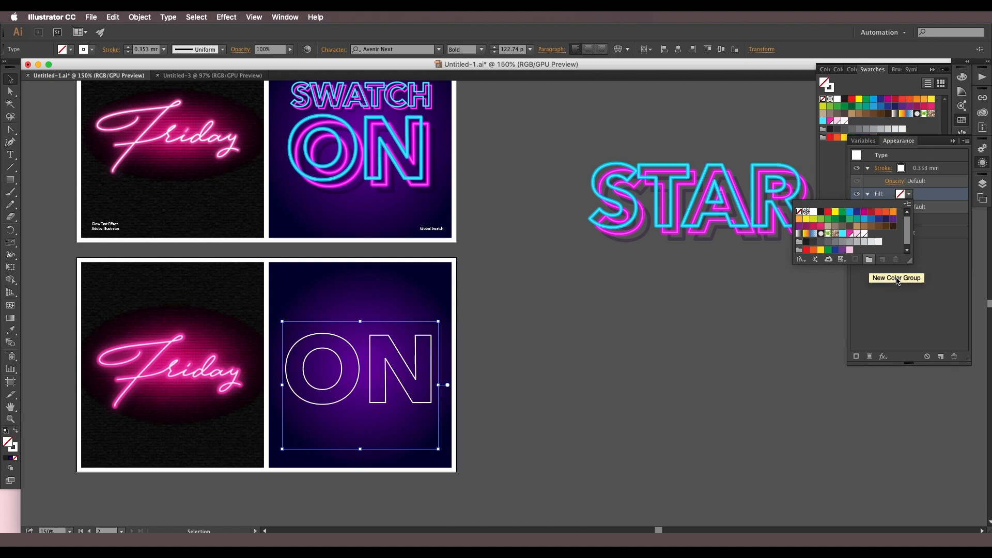
{"action": "left_click", "coordinate": [921, 287]}
Step: Set the ON text's white stroke weight to 0.5 mm
{"action": "scroll", "coordinate": [265, 411], "scroll_direction": "up", "scroll_amount": 2}
{"action": "left_click_drag", "start_coordinate": [405, 328], "coordinate": [402, 316]}
{"action": "scroll", "coordinate": [402, 317], "scroll_direction": "down", "scroll_amount": 1}
{"action": "left_click_drag", "start_coordinate": [418, 282], "coordinate": [410, 195]}
{"action": "left_click_drag", "start_coordinate": [445, 152], "coordinate": [460, 284]}
{"action": "scroll", "coordinate": [451, 250], "scroll_direction": "up", "scroll_amount": 2}
{"action": "scroll", "coordinate": [450, 250], "scroll_direction": "down", "scroll_amount": 2}
{"action": "left_click_drag", "start_coordinate": [451, 475], "coordinate": [449, 383]}
{"action": "scroll", "coordinate": [471, 369], "scroll_direction": "up", "scroll_amount": 1}
{"action": "scroll", "coordinate": [456, 385], "scroll_direction": "down", "scroll_amount": 2}
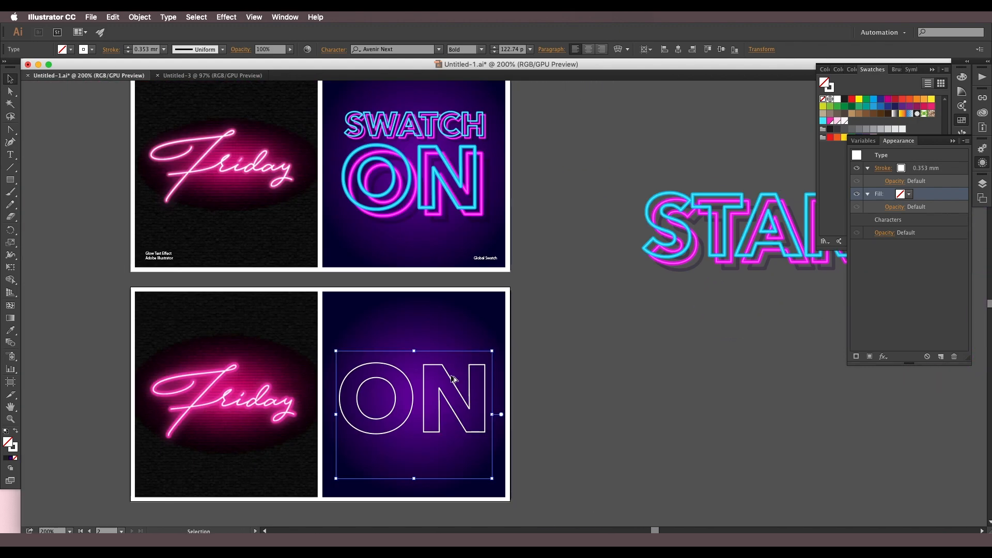
{"action": "left_click", "coordinate": [928, 168]}
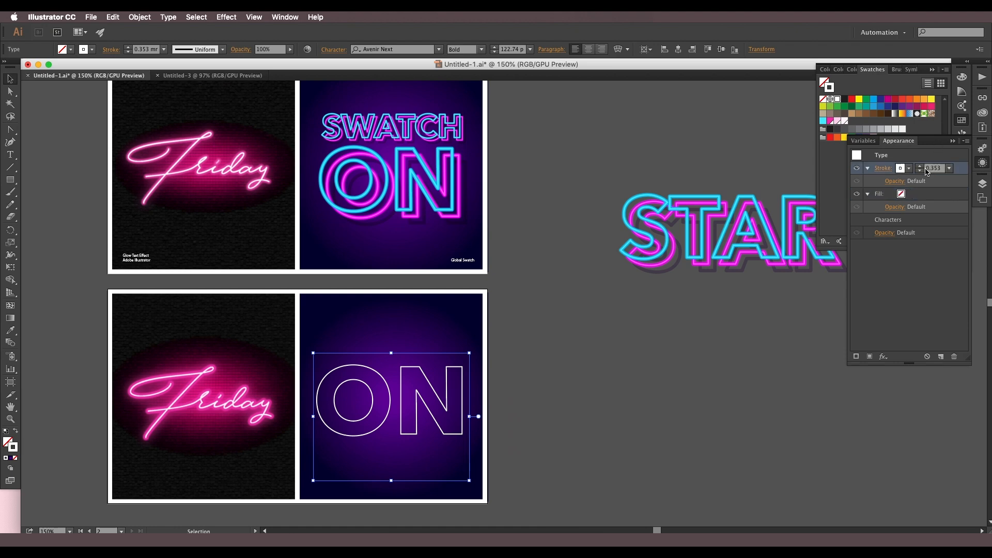
{"action": "left_click", "coordinate": [949, 169]}
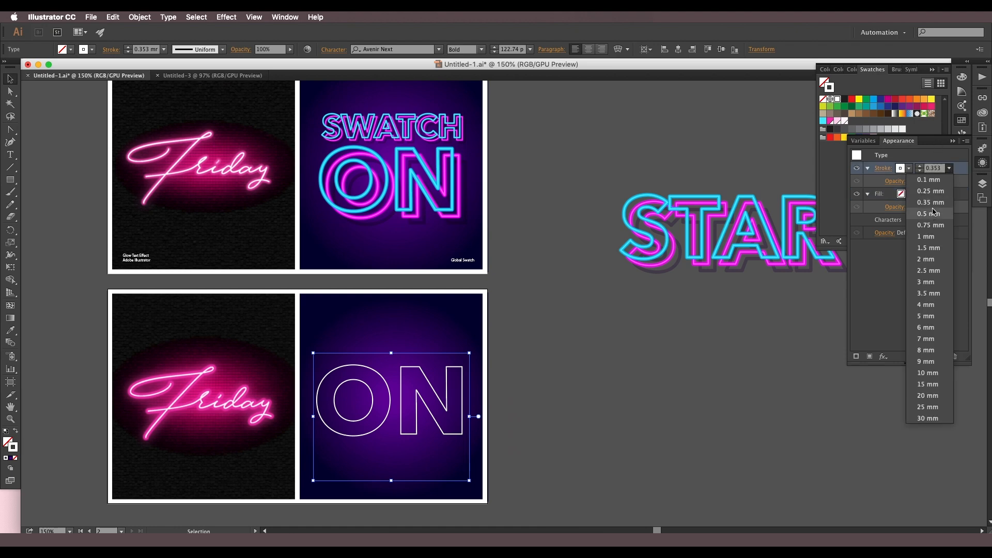
{"action": "left_click", "coordinate": [932, 208]}
{"action": "left_click", "coordinate": [949, 168]}
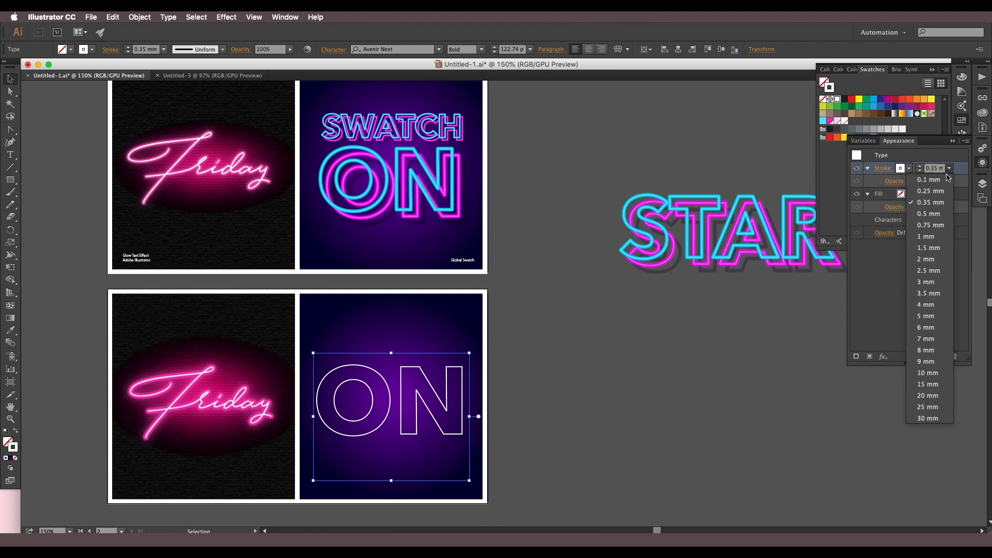
{"action": "left_click", "coordinate": [930, 218]}
Step: Move the outlined ON text off the artboard next to the STAR lettering
{"action": "scroll", "coordinate": [465, 403], "scroll_direction": "up", "scroll_amount": 2}
{"action": "left_click_drag", "start_coordinate": [430, 263], "coordinate": [457, 385]}
{"action": "scroll", "coordinate": [455, 373], "scroll_direction": "down", "scroll_amount": 1}
{"action": "scroll", "coordinate": [433, 205], "scroll_direction": "up", "scroll_amount": 1}
{"action": "scroll", "coordinate": [436, 221], "scroll_direction": "down", "scroll_amount": 5}
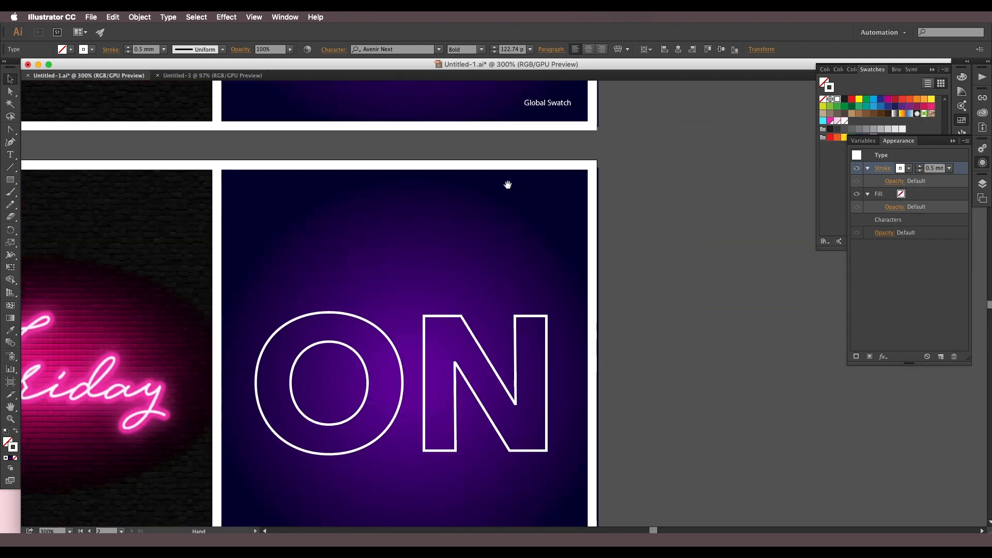
{"action": "left_click_drag", "start_coordinate": [475, 333], "coordinate": [541, 132]}
{"action": "left_click_drag", "start_coordinate": [543, 98], "coordinate": [485, 412]}
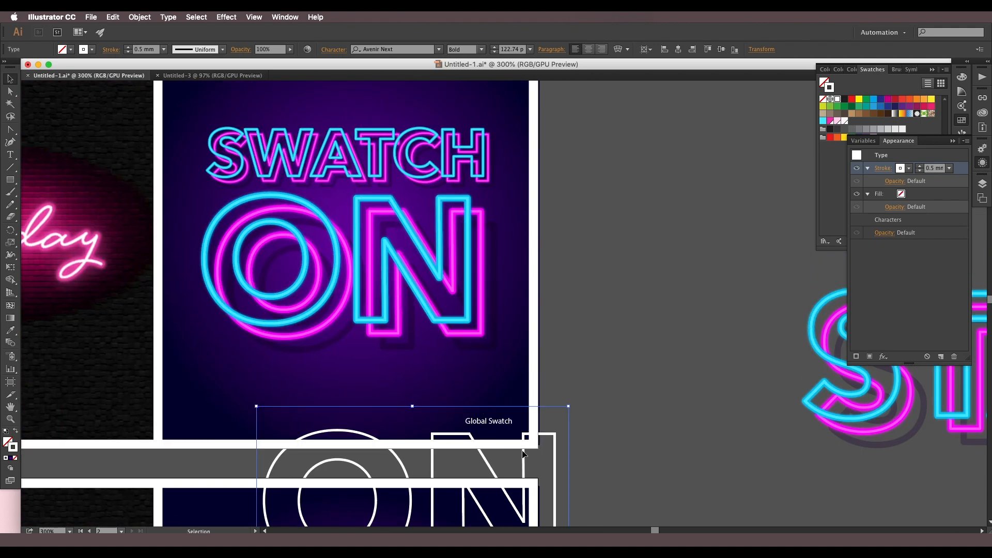
{"action": "left_click_drag", "start_coordinate": [557, 436], "coordinate": [843, 214]}
{"action": "left_click_drag", "start_coordinate": [641, 313], "coordinate": [297, 244]}
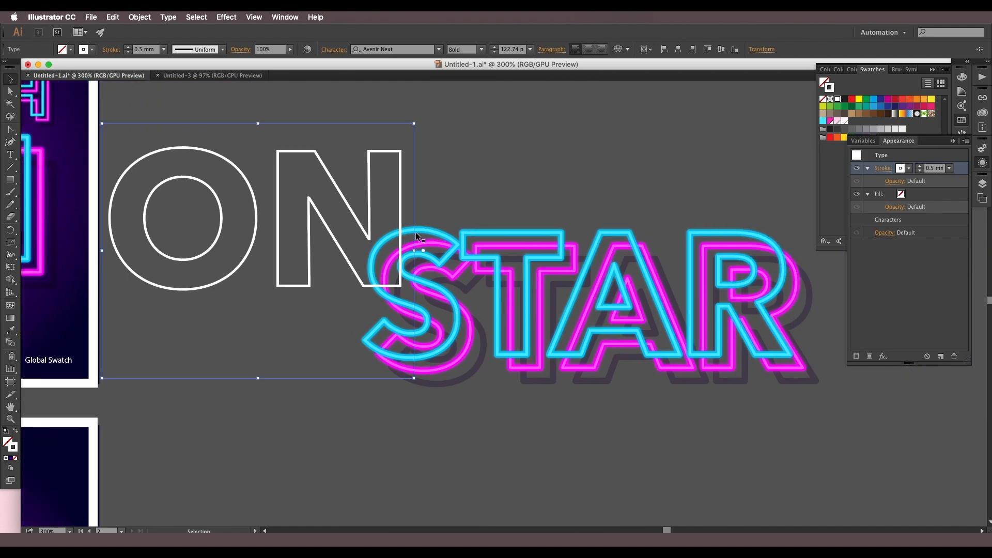
Step: Place the ON text below the STAR lettering at 114.61 pt and set its stroke weight to 0.75 mm
{"action": "left_click", "coordinate": [949, 168]}
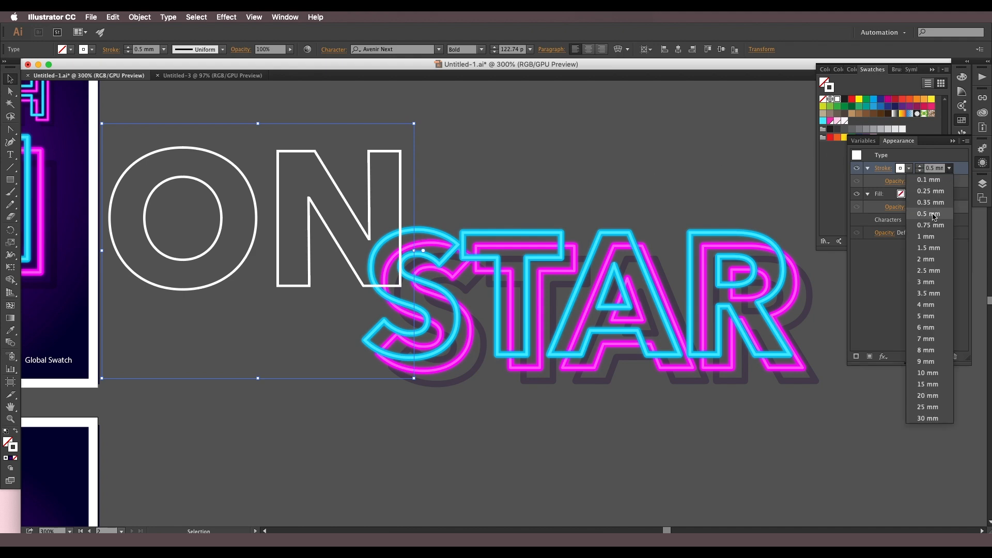
{"action": "left_click", "coordinate": [926, 237]}
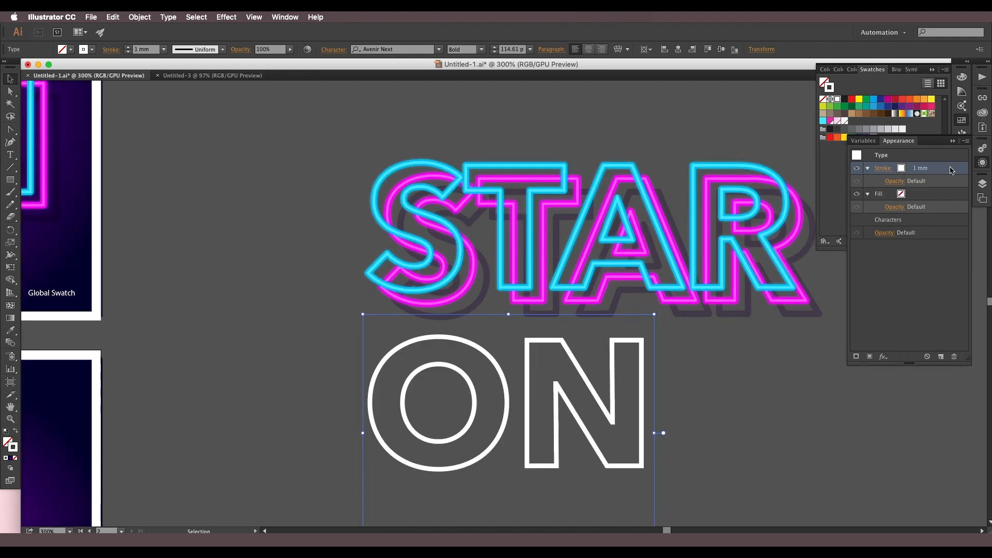
{"action": "left_click", "coordinate": [949, 168]}
{"action": "left_click", "coordinate": [927, 228]}
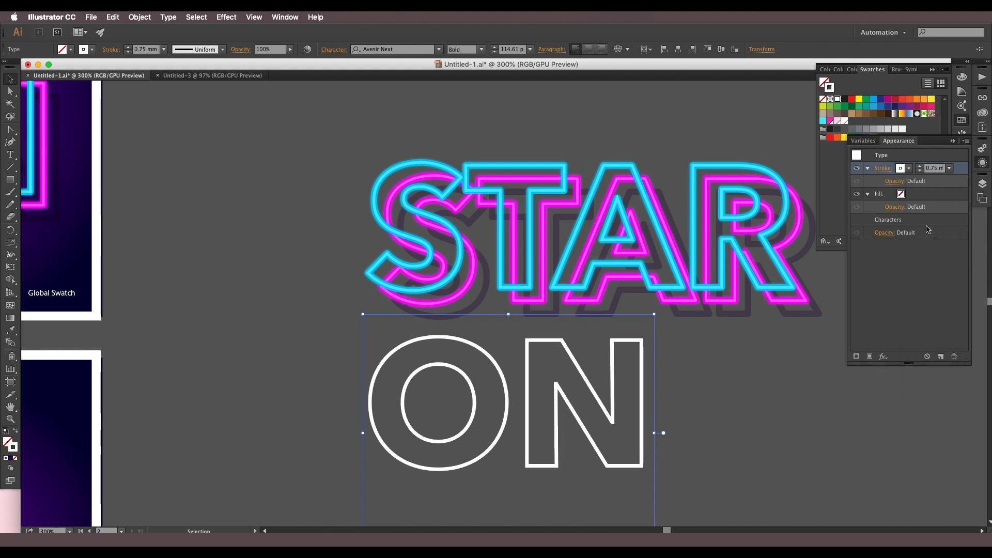
Step: Compare the ON outline's thickness with the neon tubes of the STAR lettering up close, overlaying the two
{"action": "left_click", "coordinate": [571, 303]}
{"action": "left_click_drag", "start_coordinate": [571, 303], "coordinate": [579, 279]}
{"action": "left_click", "coordinate": [462, 336]}
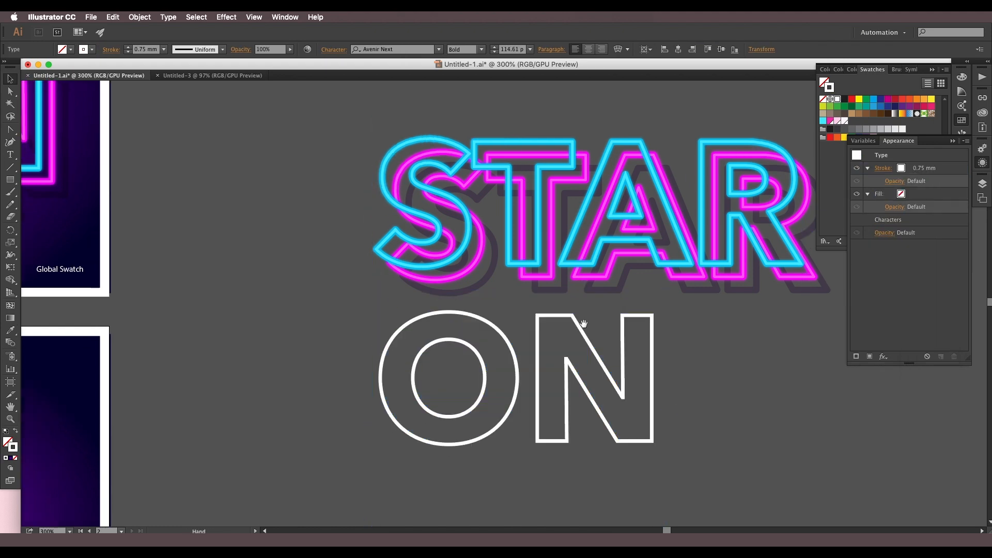
{"action": "left_click_drag", "start_coordinate": [462, 335], "coordinate": [466, 346]}
{"action": "left_click_drag", "start_coordinate": [466, 346], "coordinate": [416, 334]}
{"action": "left_click", "coordinate": [310, 327]}
{"action": "left_click_drag", "start_coordinate": [345, 337], "coordinate": [347, 343]}
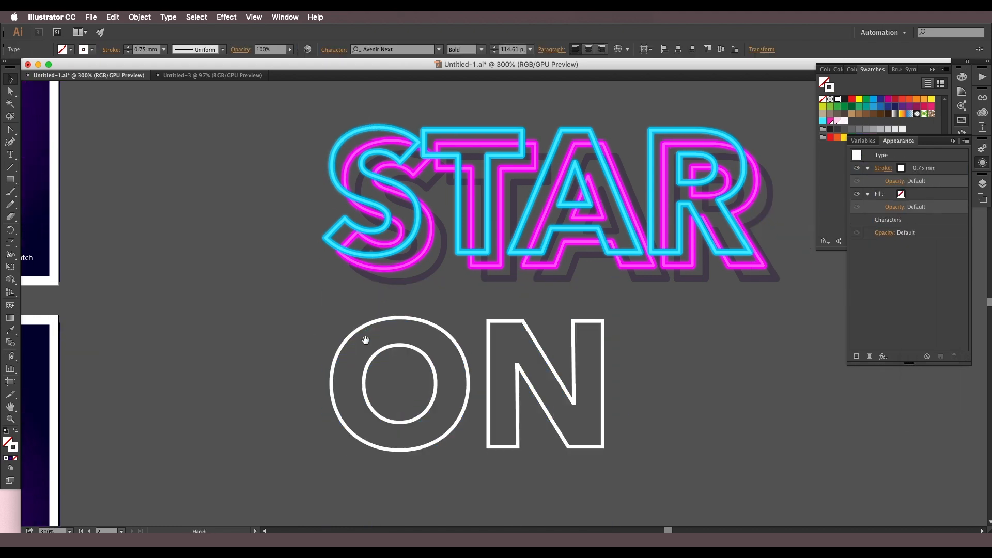
{"action": "left_click_drag", "start_coordinate": [532, 343], "coordinate": [528, 348]}
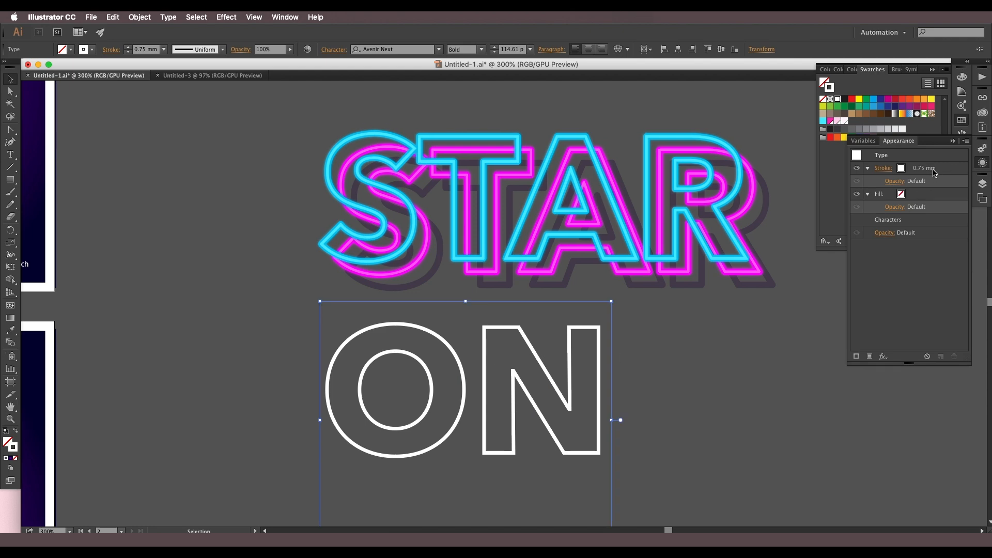
{"action": "left_click_drag", "start_coordinate": [509, 396], "coordinate": [517, 370]}
{"action": "left_click_drag", "start_coordinate": [536, 323], "coordinate": [534, 335]}
{"action": "left_click_drag", "start_coordinate": [451, 220], "coordinate": [449, 251]}
{"action": "scroll", "coordinate": [395, 213], "scroll_direction": "up", "scroll_amount": 2}
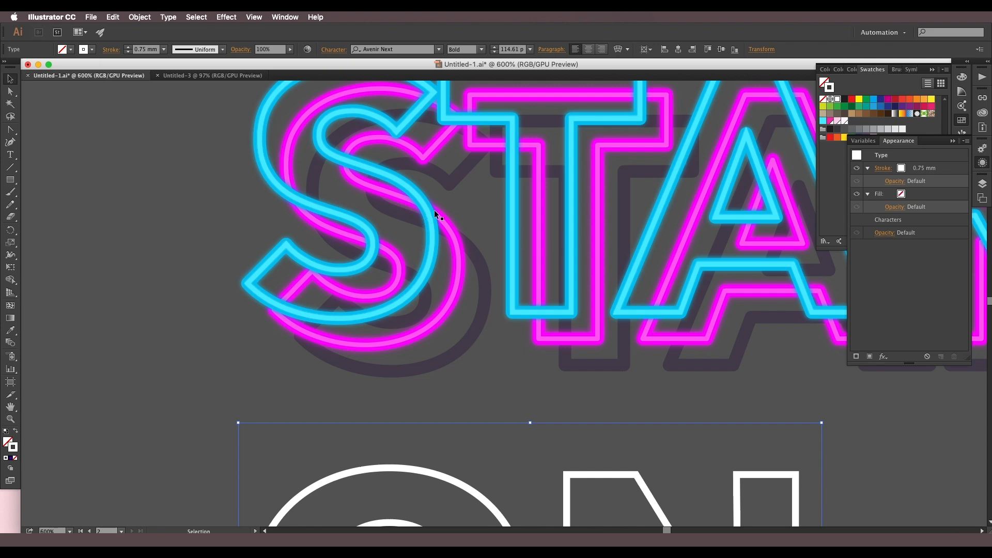
{"action": "scroll", "coordinate": [430, 246], "scroll_direction": "up", "scroll_amount": 2}
{"action": "left_click_drag", "start_coordinate": [455, 319], "coordinate": [497, 179]}
{"action": "scroll", "coordinate": [497, 179], "scroll_direction": "down", "scroll_amount": 1}
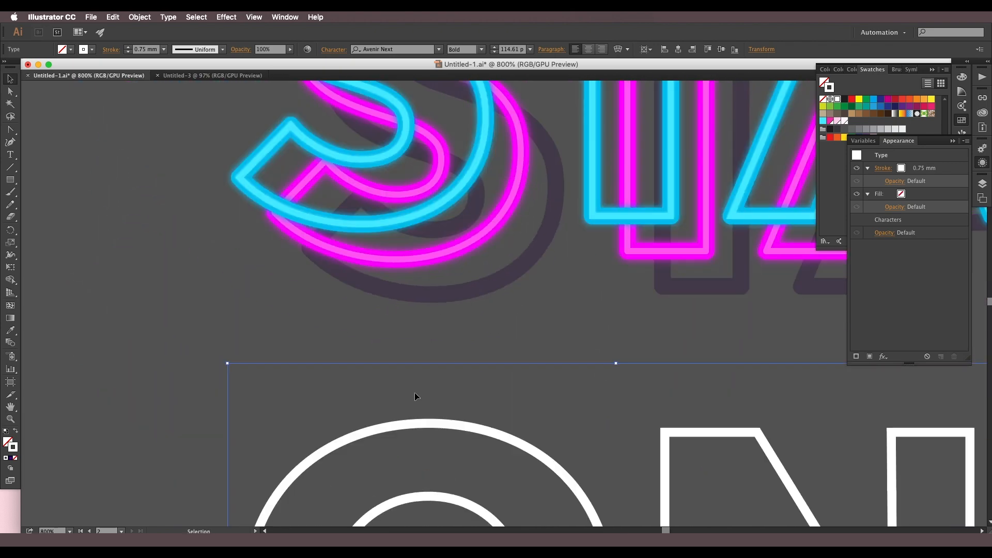
{"action": "left_click_drag", "start_coordinate": [401, 422], "coordinate": [392, 157]}
{"action": "scroll", "coordinate": [315, 225], "scroll_direction": "up", "scroll_amount": 4}
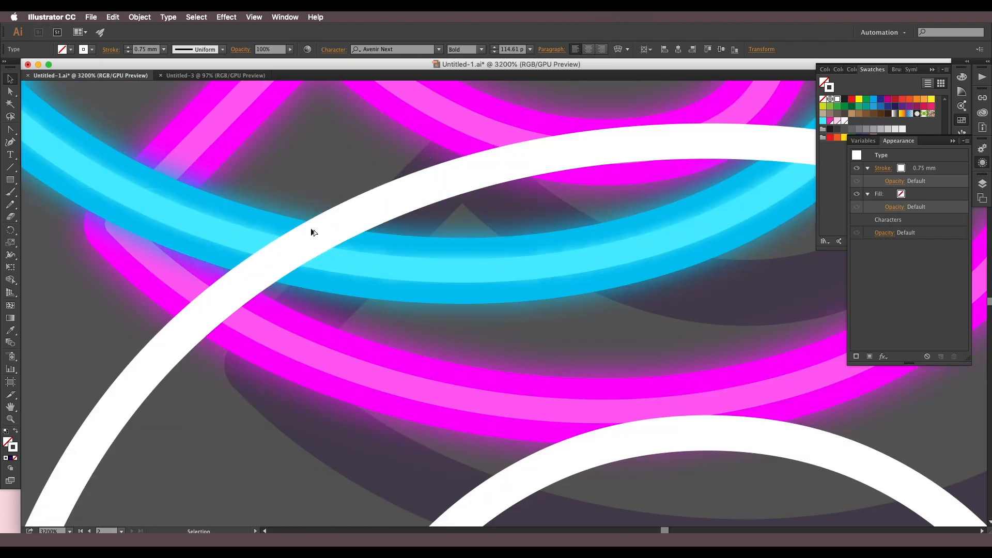
Step: Reduce the white stroke's weight to 0.5 mm and return the ON text below the STAR lettering
{"action": "left_click", "coordinate": [928, 170]}
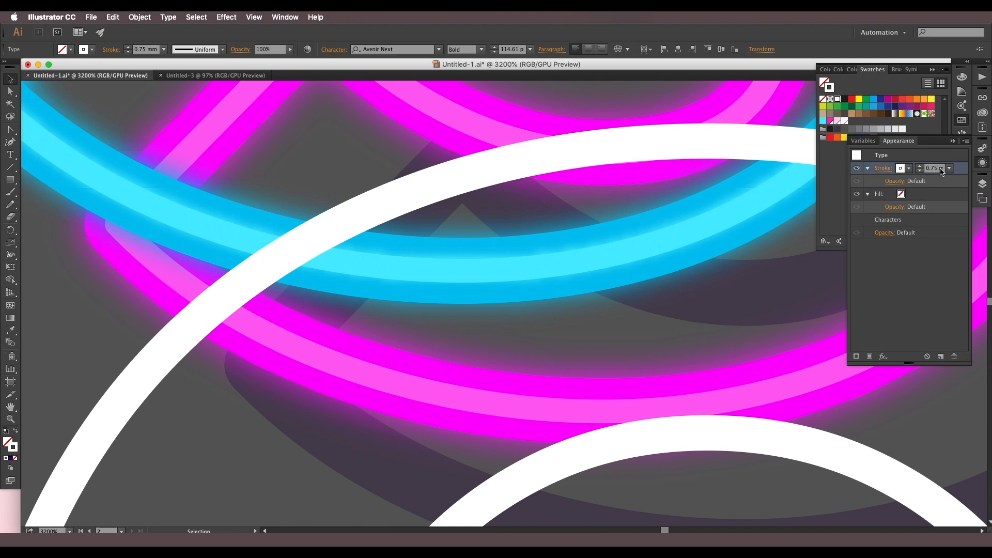
{"action": "left_click", "coordinate": [949, 168]}
{"action": "left_click", "coordinate": [928, 213]}
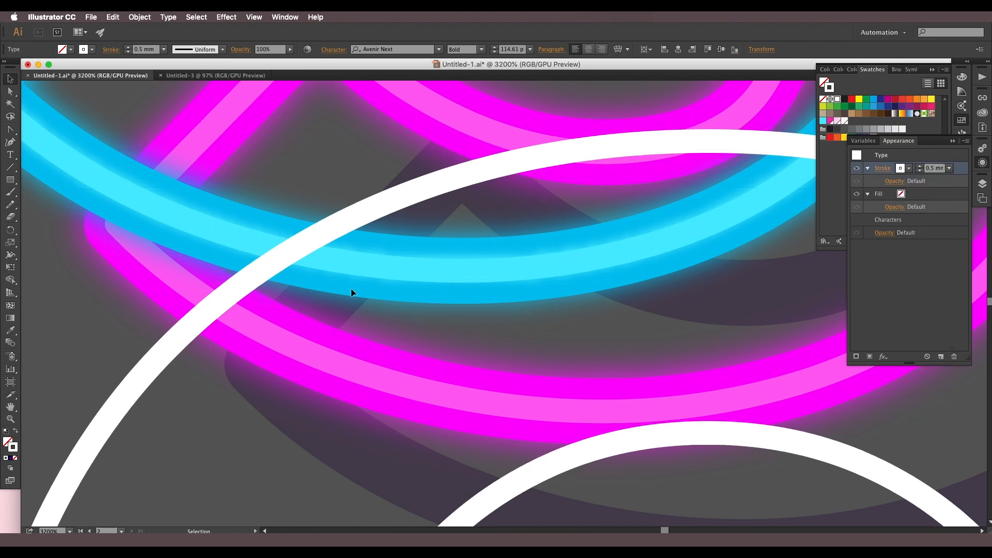
{"action": "scroll", "coordinate": [317, 246], "scroll_direction": "down", "scroll_amount": 4}
{"action": "left_click_drag", "start_coordinate": [310, 336], "coordinate": [341, 308]}
{"action": "key", "text": "super+minus"}
{"action": "scroll", "coordinate": [391, 302], "scroll_direction": "up", "scroll_amount": 3}
{"action": "scroll", "coordinate": [397, 264], "scroll_direction": "down", "scroll_amount": 1}
{"action": "left_click_drag", "start_coordinate": [400, 267], "coordinate": [394, 297]}
{"action": "left_click_drag", "start_coordinate": [398, 230], "coordinate": [367, 310]}
{"action": "scroll", "coordinate": [377, 214], "scroll_direction": "up", "scroll_amount": 1}
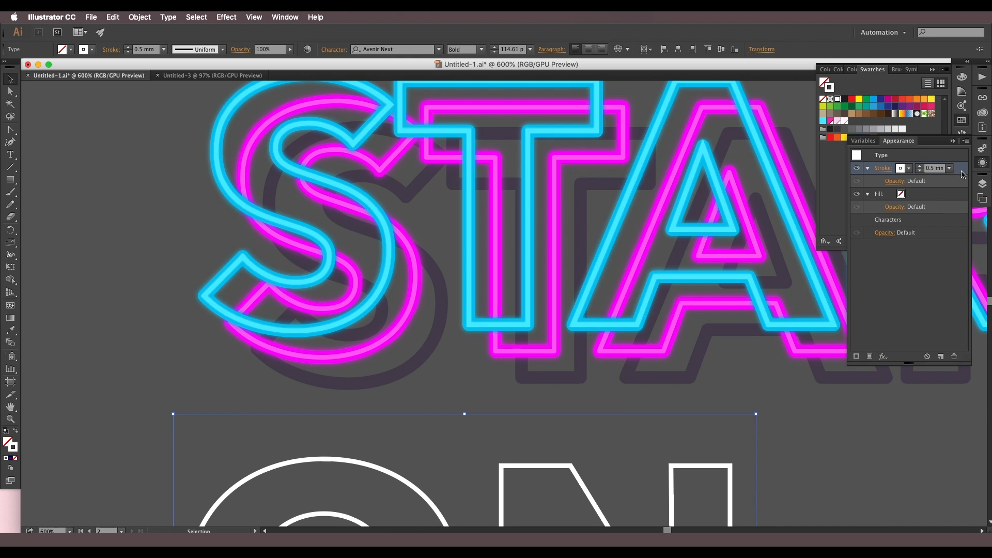
Step: Duplicate the ON text's white stroke and give the lower copy a 1 mm weight and a light blue color
{"action": "left_click", "coordinate": [941, 357]}
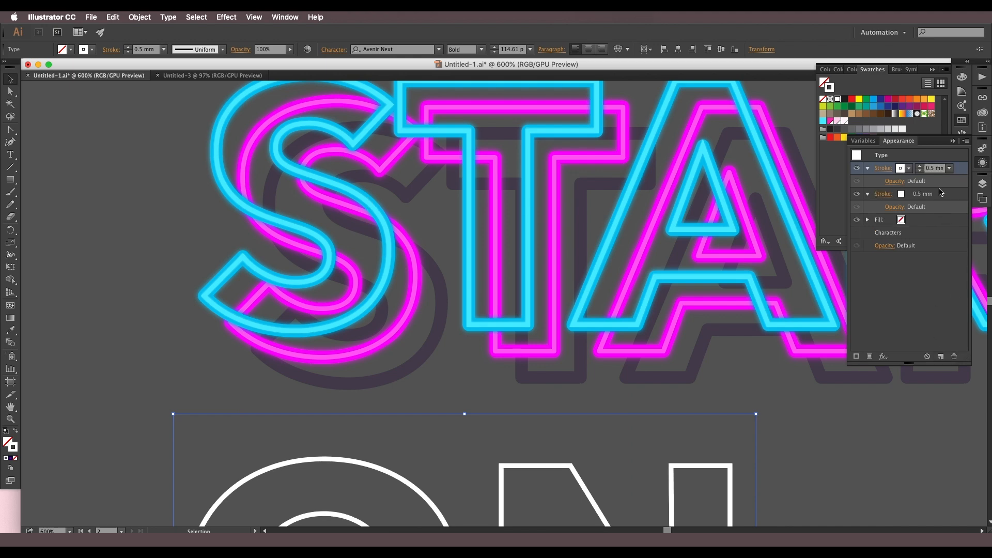
{"action": "left_click", "coordinate": [952, 198]}
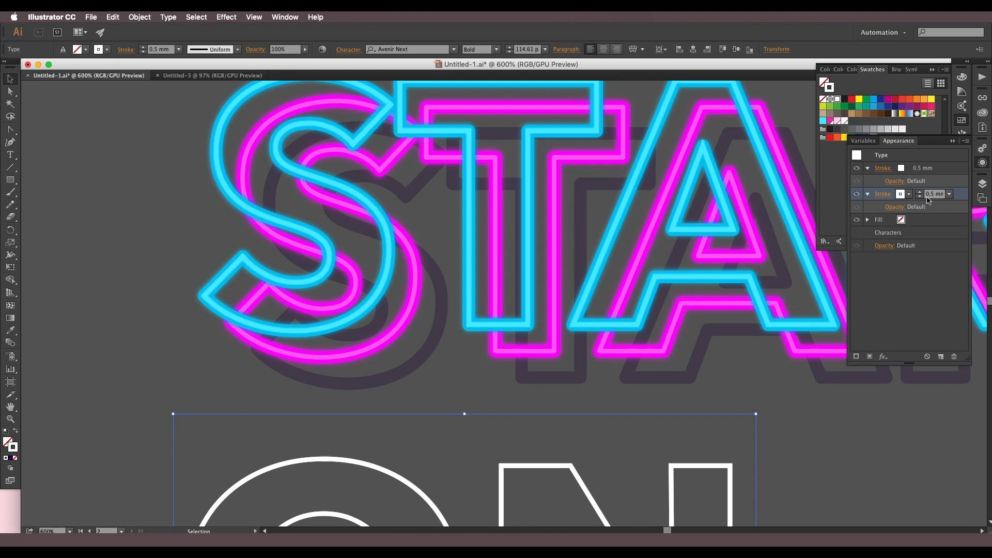
{"action": "left_click", "coordinate": [949, 194]}
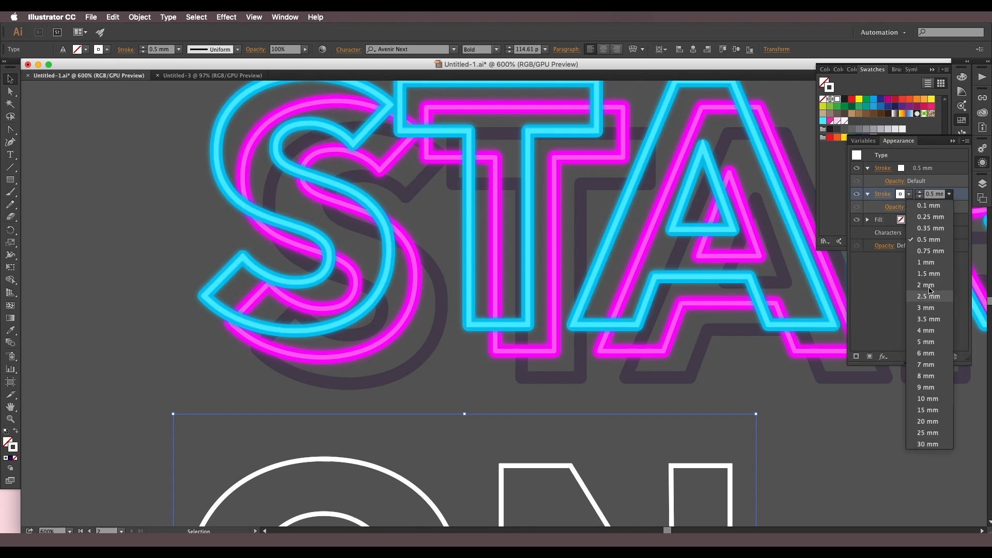
{"action": "left_click", "coordinate": [916, 239]}
{"action": "left_click", "coordinate": [908, 195]}
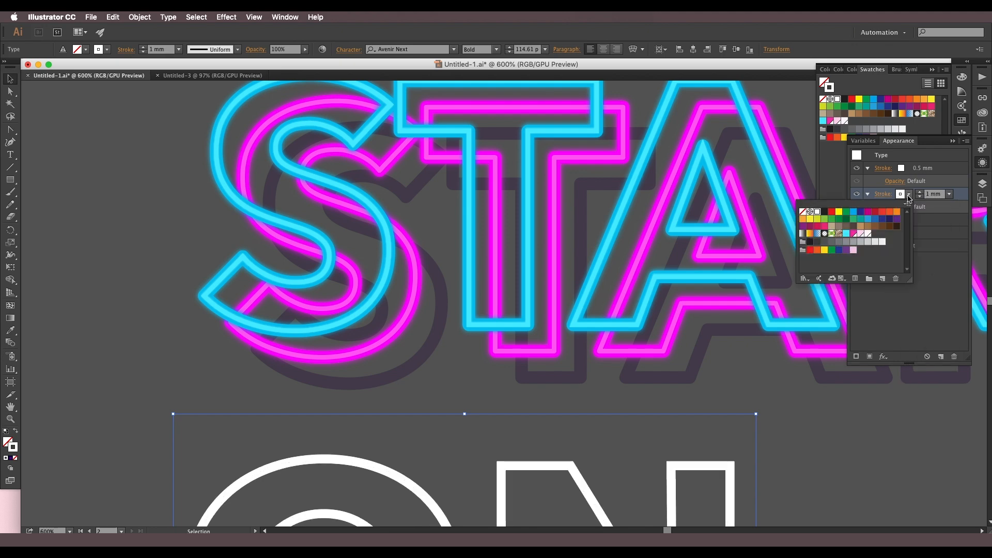
{"action": "left_click", "coordinate": [853, 212]}
{"action": "left_click", "coordinate": [793, 452]}
{"action": "left_click_drag", "start_coordinate": [640, 376], "coordinate": [782, 308]}
{"action": "scroll", "coordinate": [423, 291], "scroll_direction": "up", "scroll_amount": 1}
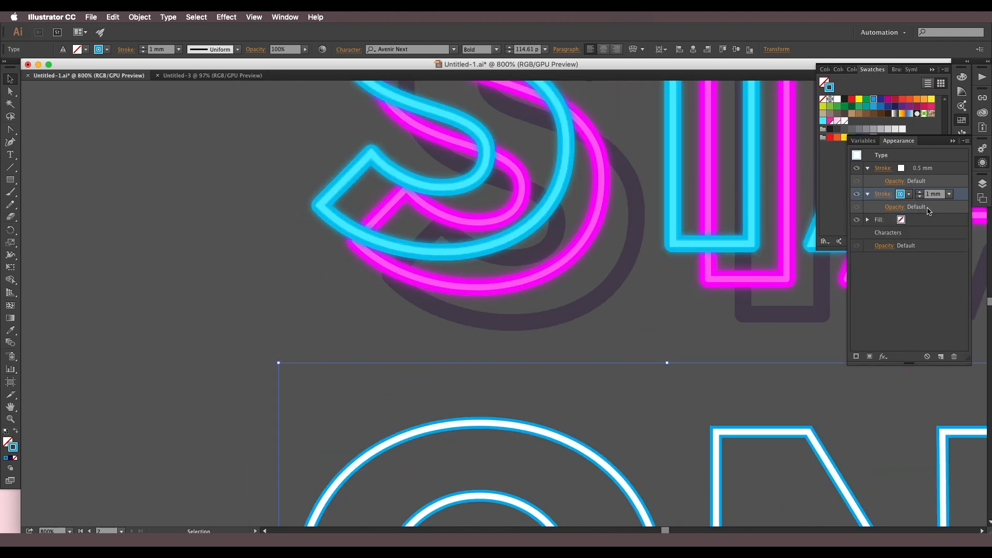
Step: Set the blue stroke's weight to 1.5 mm
{"action": "left_click", "coordinate": [949, 194]}
{"action": "left_click", "coordinate": [927, 279]}
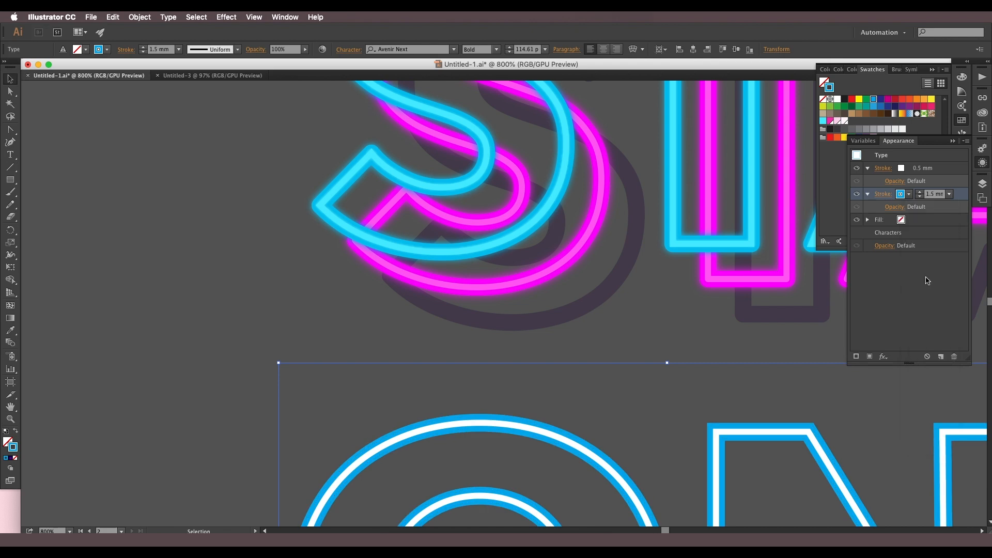
{"action": "left_click", "coordinate": [454, 339]}
{"action": "scroll", "coordinate": [509, 409], "scroll_direction": "down", "scroll_amount": 2}
{"action": "left_click_drag", "start_coordinate": [514, 383], "coordinate": [494, 310]}
{"action": "left_click", "coordinate": [400, 352]}
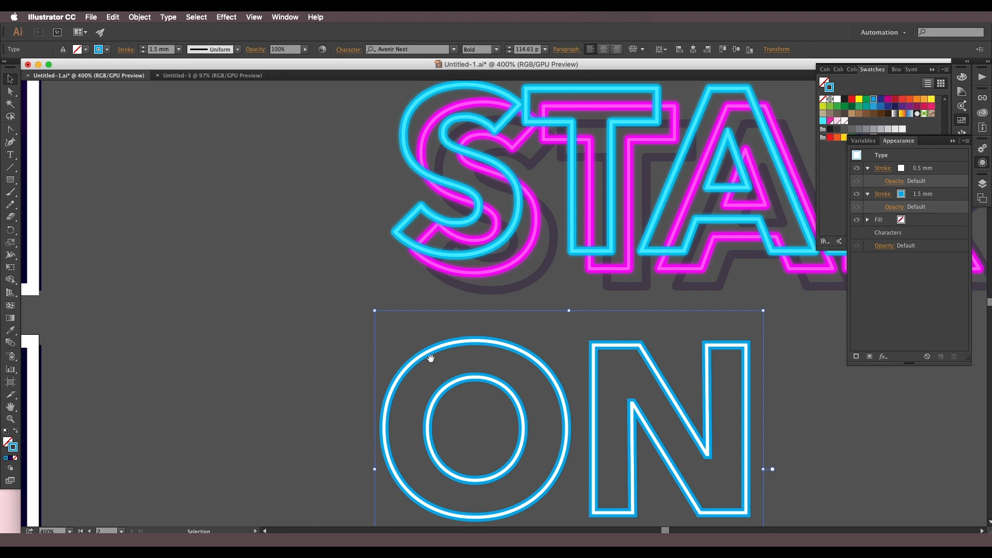
Step: Examine the appearance attributes of the STAR lettering
{"action": "scroll", "coordinate": [425, 351], "scroll_direction": "right", "scroll_amount": 2}
{"action": "scroll", "coordinate": [477, 229], "scroll_direction": "up", "scroll_amount": 2}
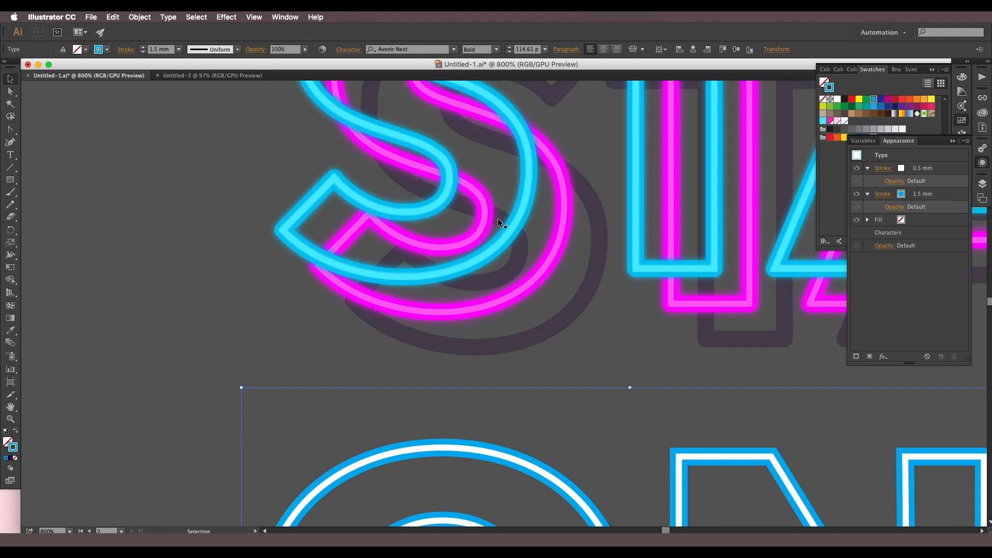
{"action": "left_click", "coordinate": [519, 228]}
{"action": "scroll", "coordinate": [517, 238], "scroll_direction": "up", "scroll_amount": 3}
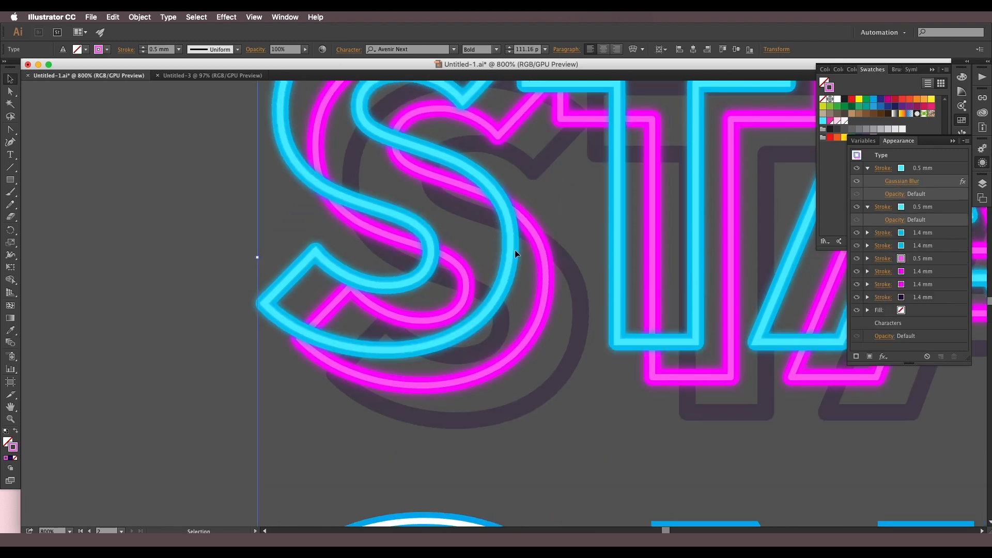
Step: Copy the hex color of the lower 1.4 mm cyan stroke on the STAR lettering
{"action": "left_click", "coordinate": [899, 246]}
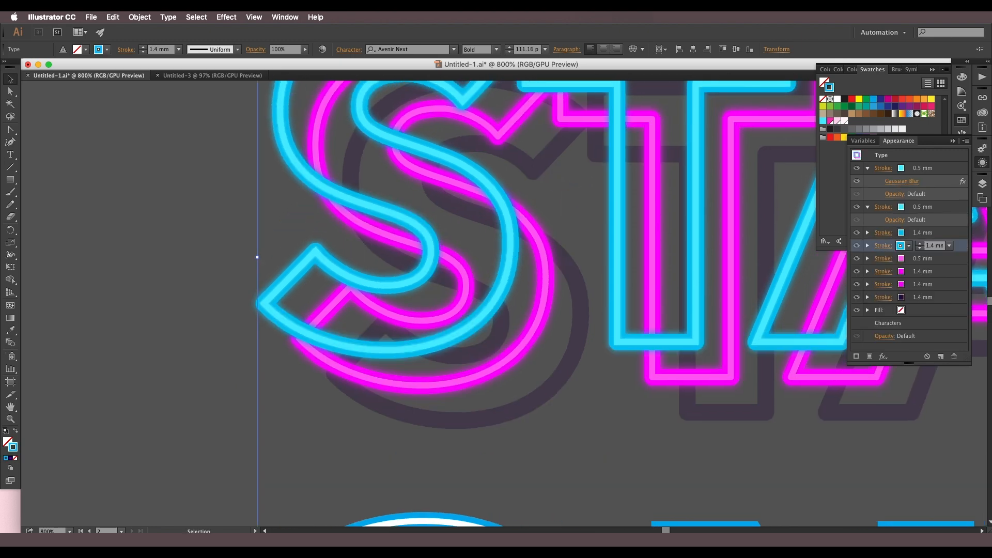
{"action": "double_click", "coordinate": [10, 451]}
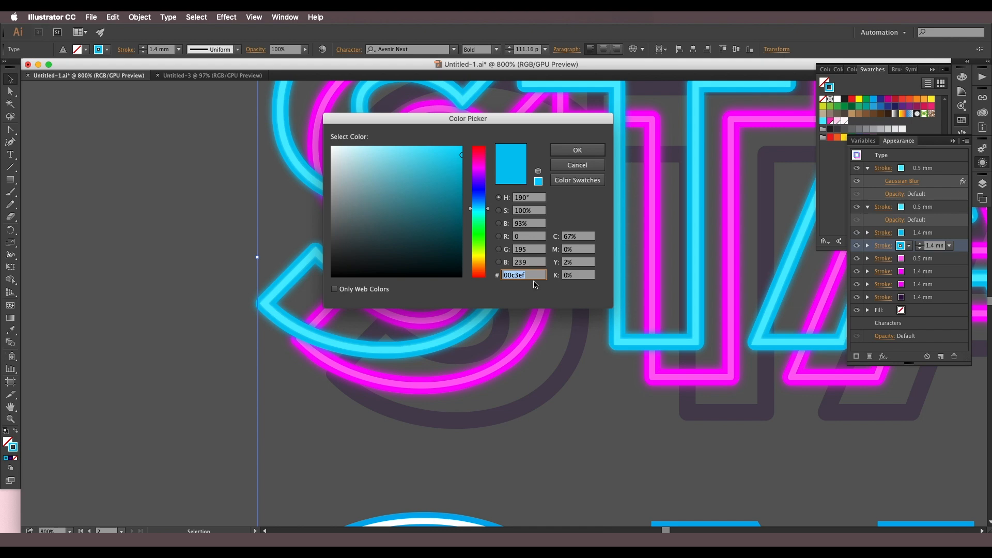
{"action": "left_click", "coordinate": [555, 153]}
Step: Set the ON text's 1.5 mm blue stroke to the copied color 00c3ef
{"action": "scroll", "coordinate": [534, 349], "scroll_direction": "down", "scroll_amount": 2}
{"action": "left_click_drag", "start_coordinate": [542, 377], "coordinate": [546, 170]}
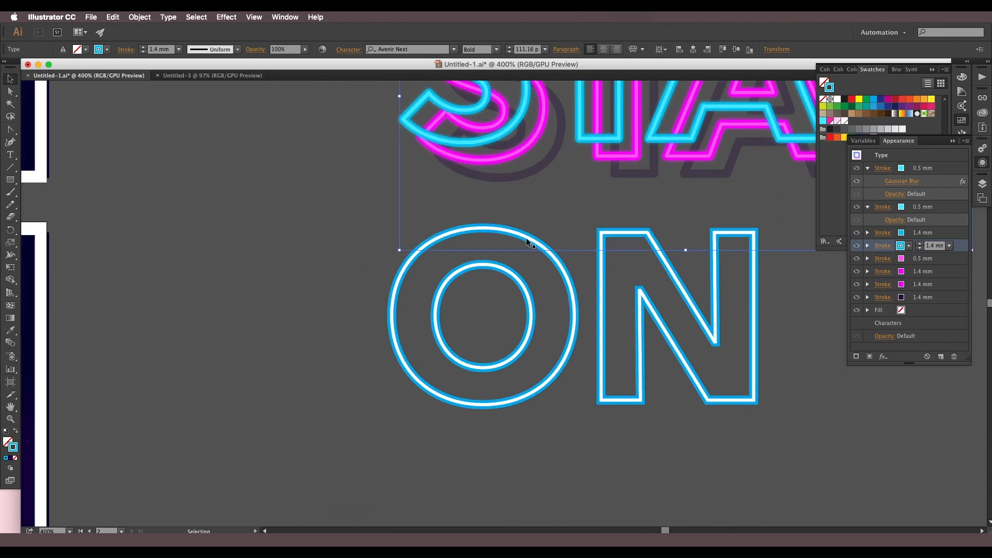
{"action": "left_click", "coordinate": [525, 238]}
{"action": "scroll", "coordinate": [653, 251], "scroll_direction": "up", "scroll_amount": 1}
{"action": "left_click", "coordinate": [900, 196]}
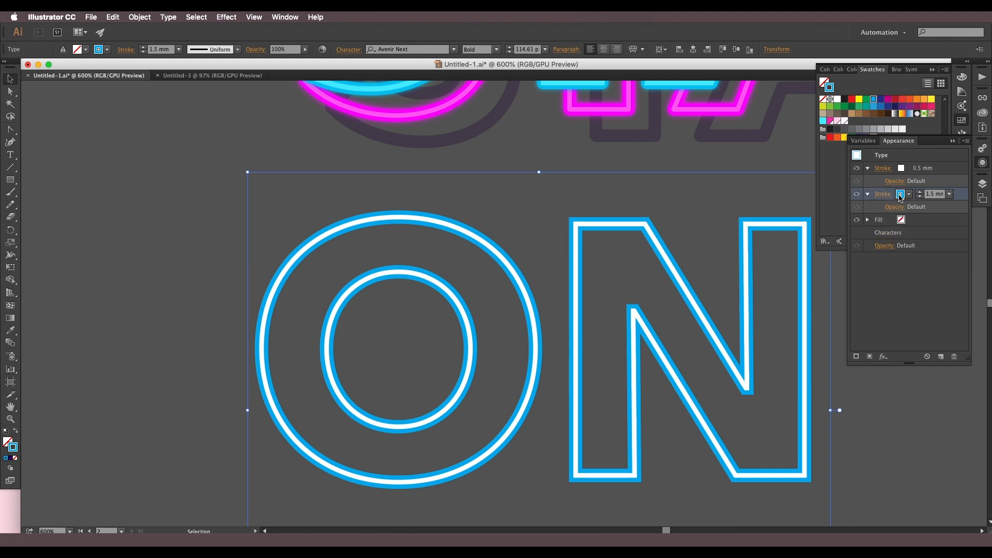
{"action": "double_click", "coordinate": [13, 448]}
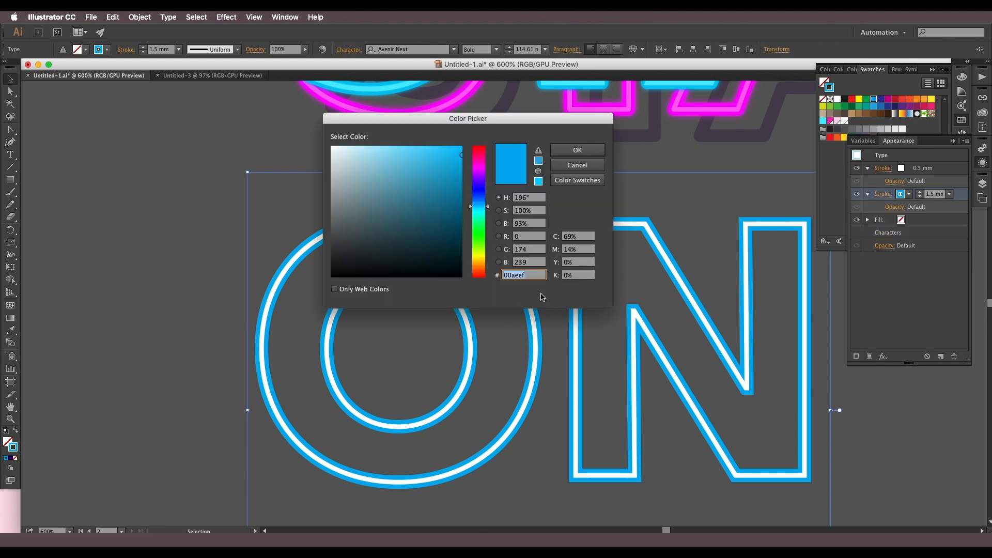
{"action": "key", "text": "super+v"}
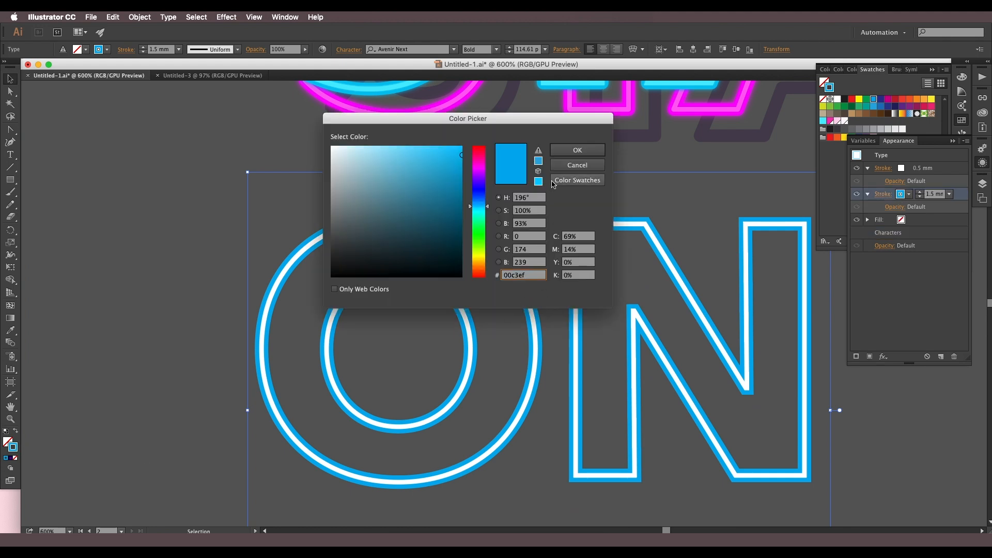
{"action": "left_click", "coordinate": [566, 153]}
{"action": "left_click", "coordinate": [519, 246]}
Step: Save the ON text's 1.5 mm stroke color as a new global process swatch, R=0 G=195 B=239
{"action": "scroll", "coordinate": [518, 246], "scroll_direction": "up", "scroll_amount": 5}
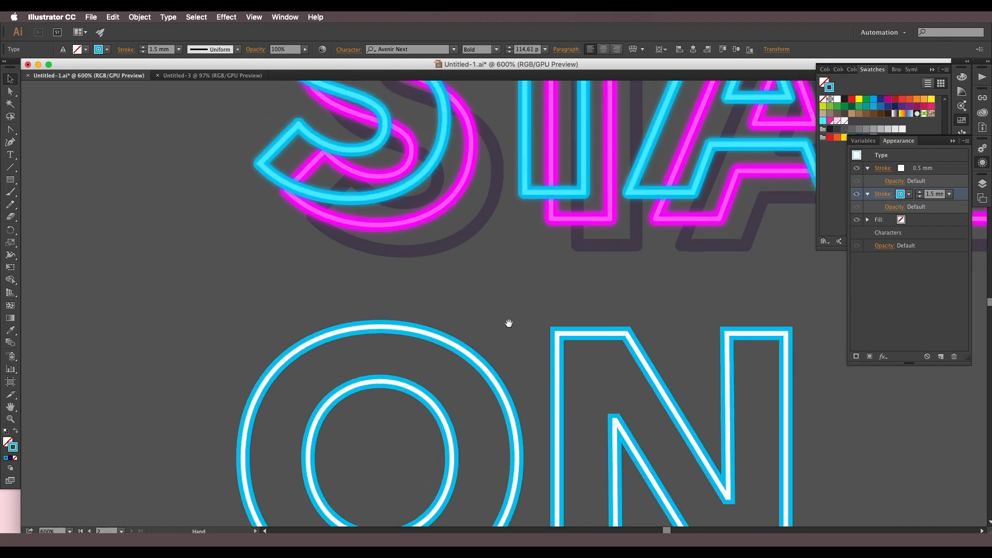
{"action": "left_click", "coordinate": [445, 343]}
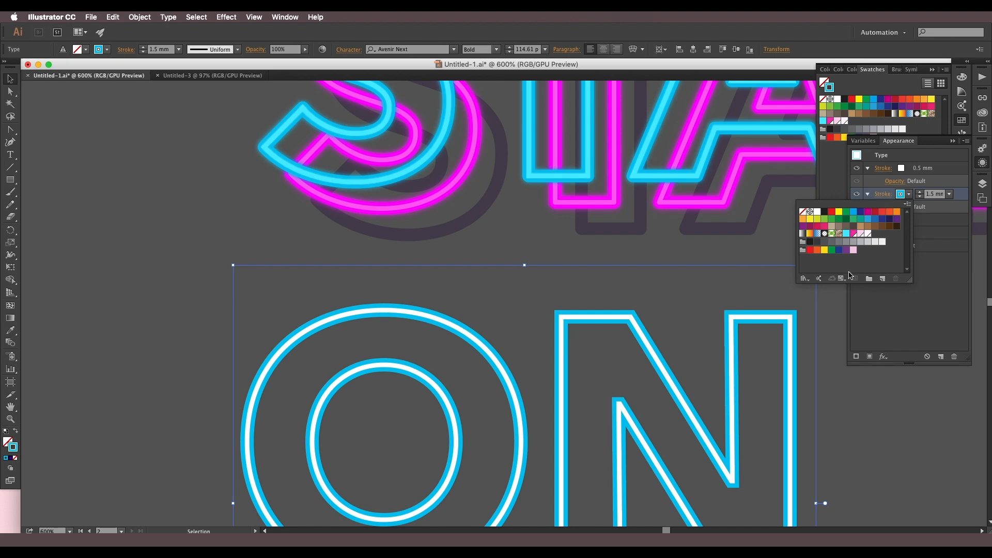
{"action": "left_click", "coordinate": [882, 280]}
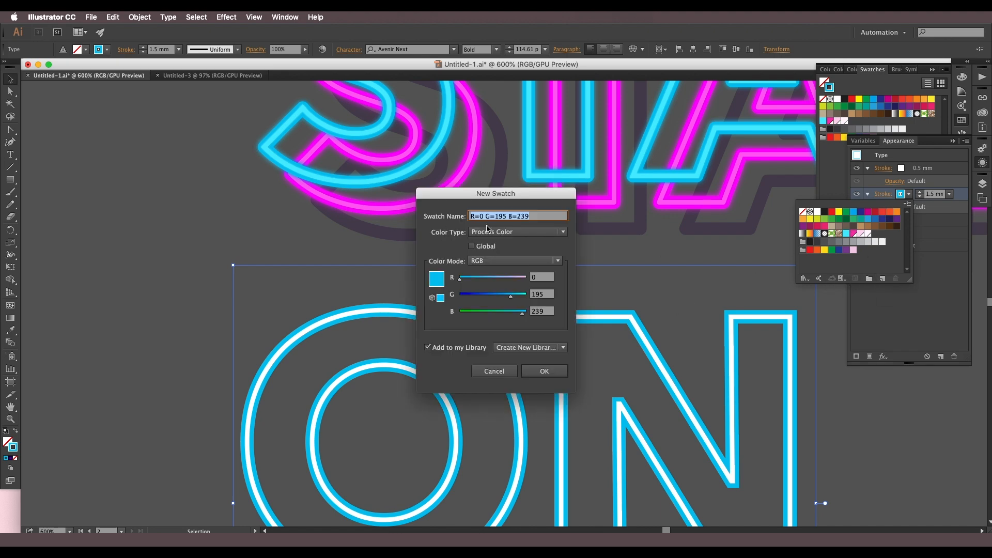
{"action": "left_click", "coordinate": [484, 248]}
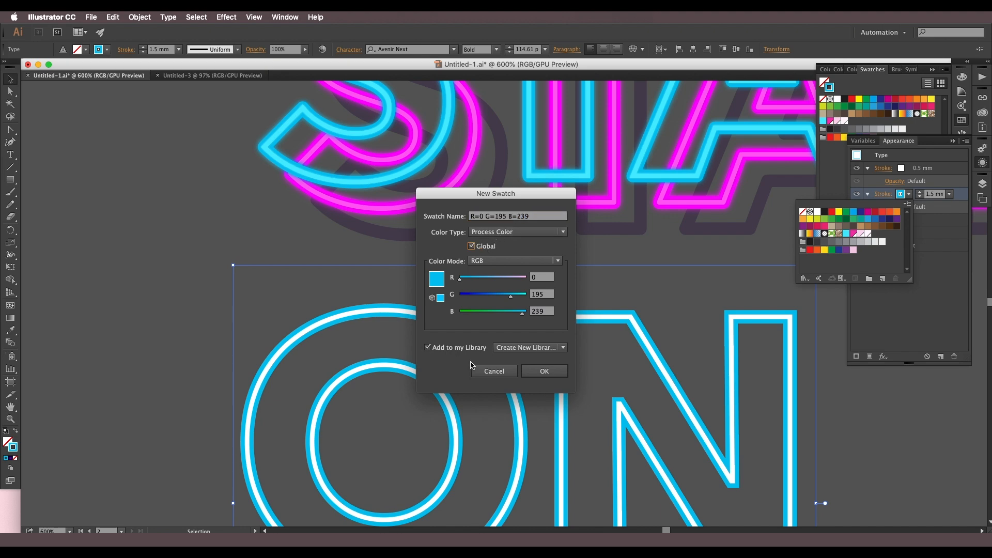
{"action": "left_click", "coordinate": [540, 370]}
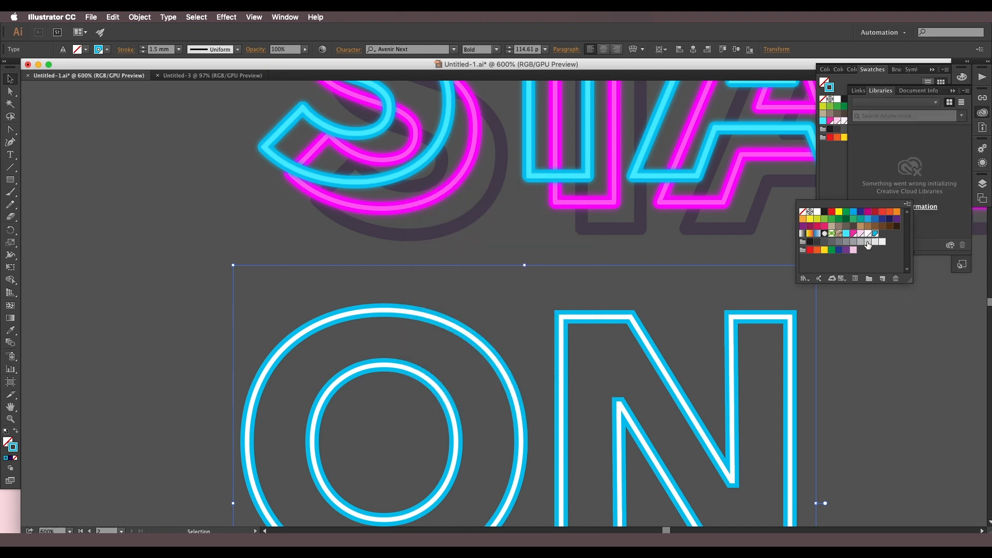
{"action": "left_click", "coordinate": [982, 164]}
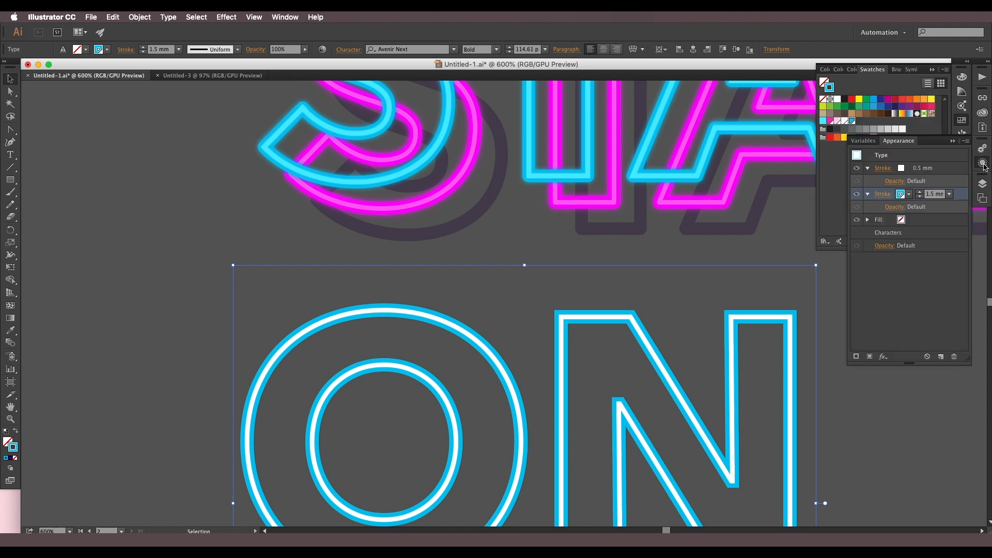
Step: Recolor the ON text's white 0.5 mm stroke with a light tint of the new cyan swatch from the Color Guide
{"action": "left_click", "coordinate": [909, 170]}
{"action": "left_click", "coordinate": [909, 168]}
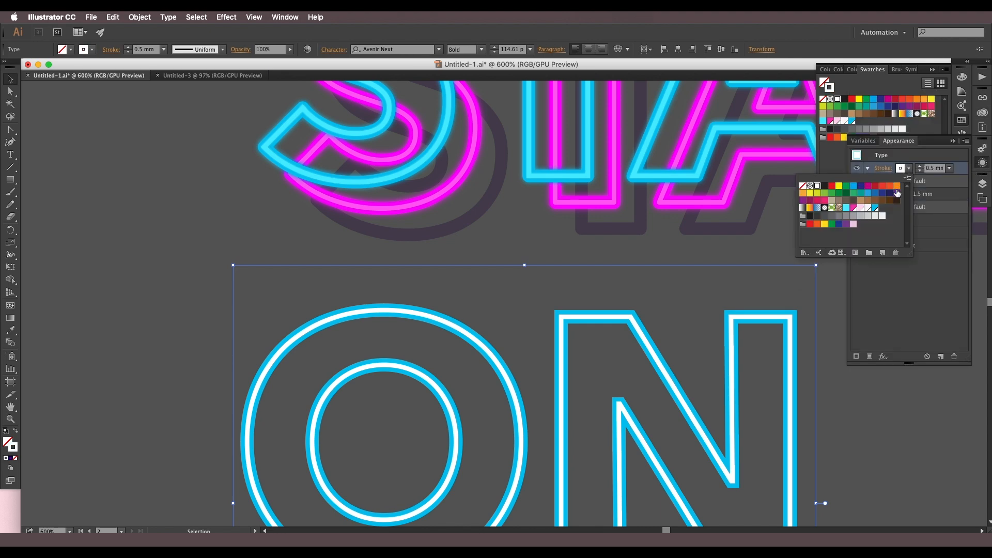
{"action": "left_click", "coordinate": [876, 210]}
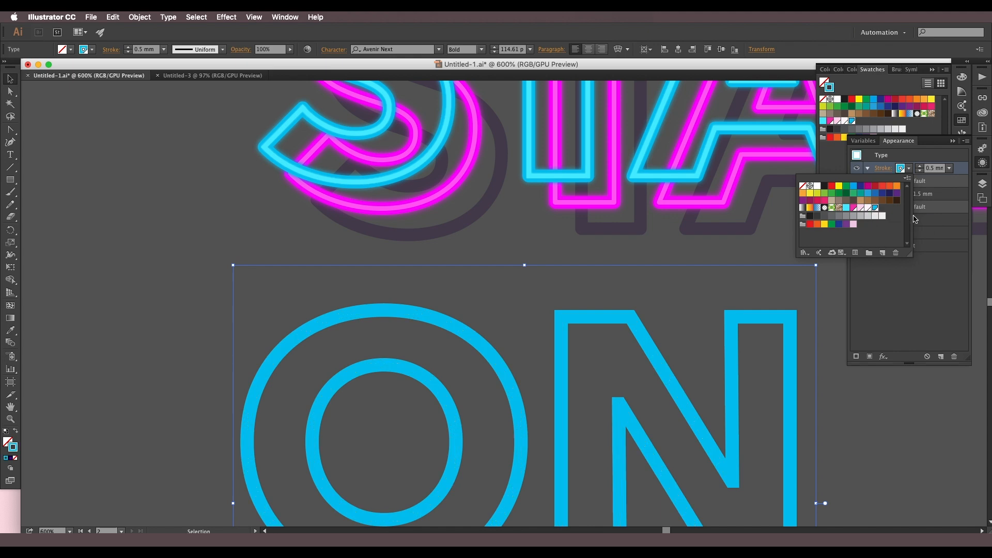
{"action": "left_click", "coordinate": [963, 98]}
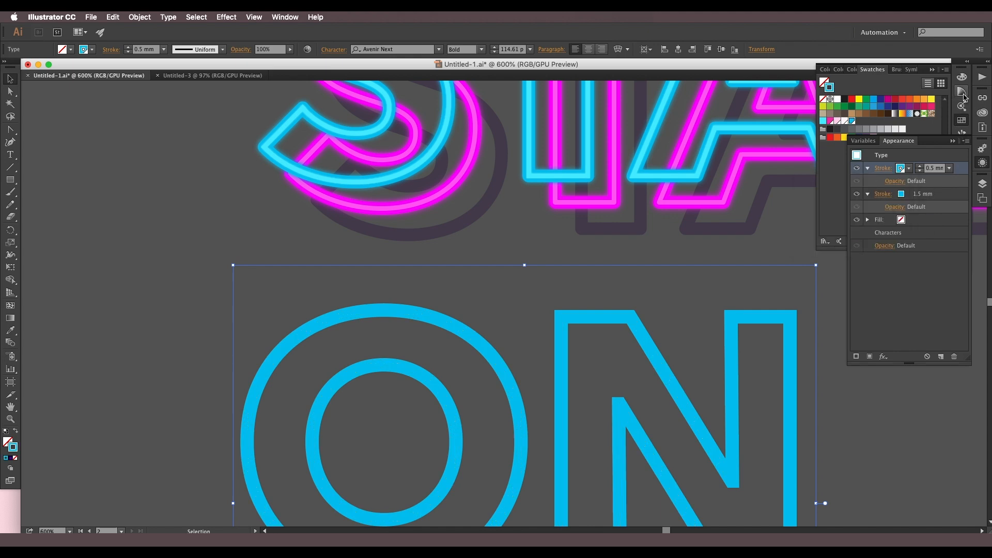
{"action": "left_click", "coordinate": [963, 94]}
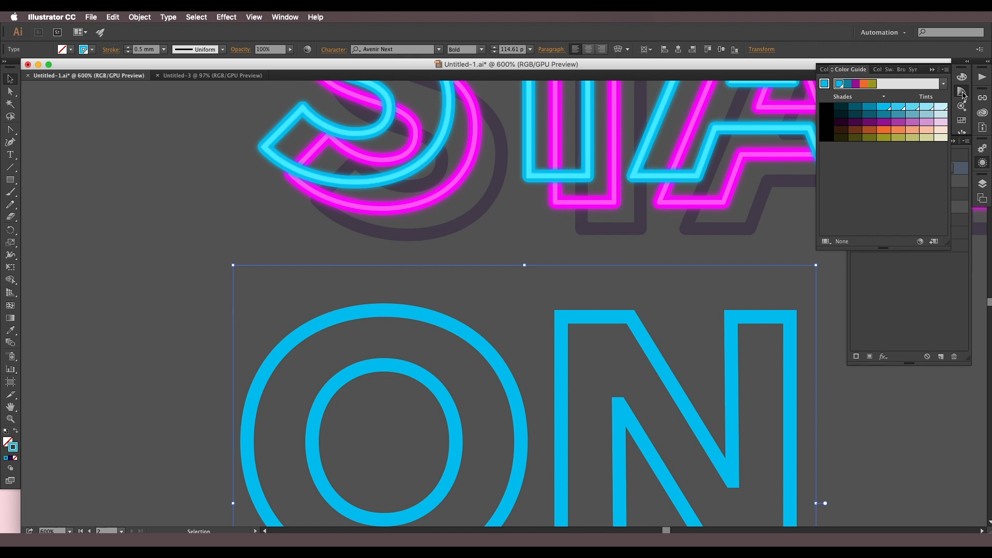
{"action": "left_click", "coordinate": [943, 108]}
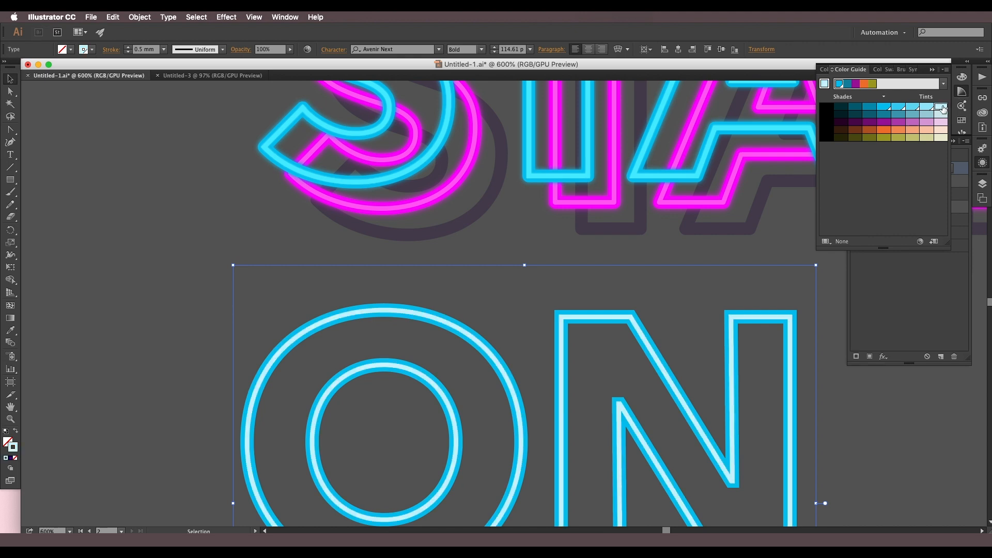
{"action": "left_click", "coordinate": [925, 109]}
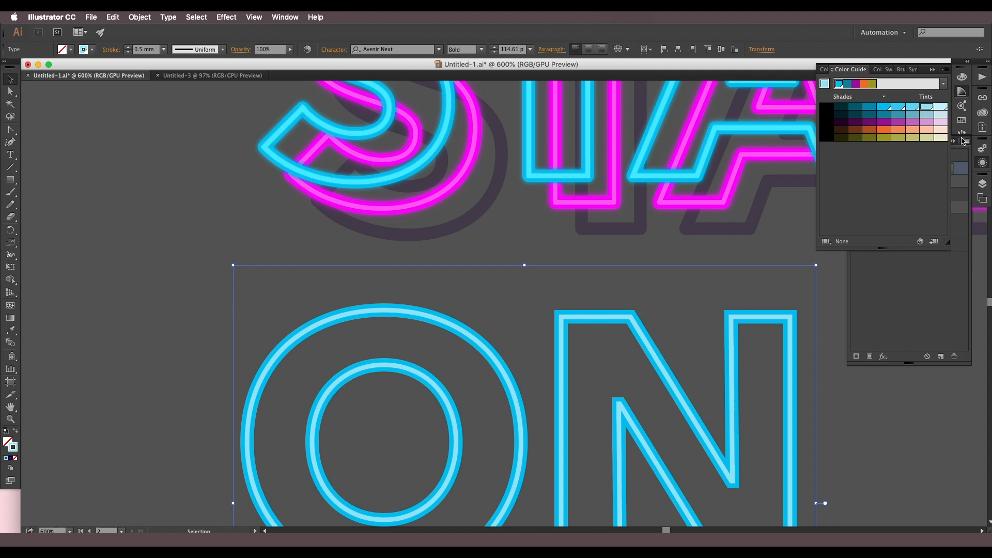
Step: Save the light blue tint of the ON text's 0.5 mm stroke as a new swatch
{"action": "left_click", "coordinate": [958, 264]}
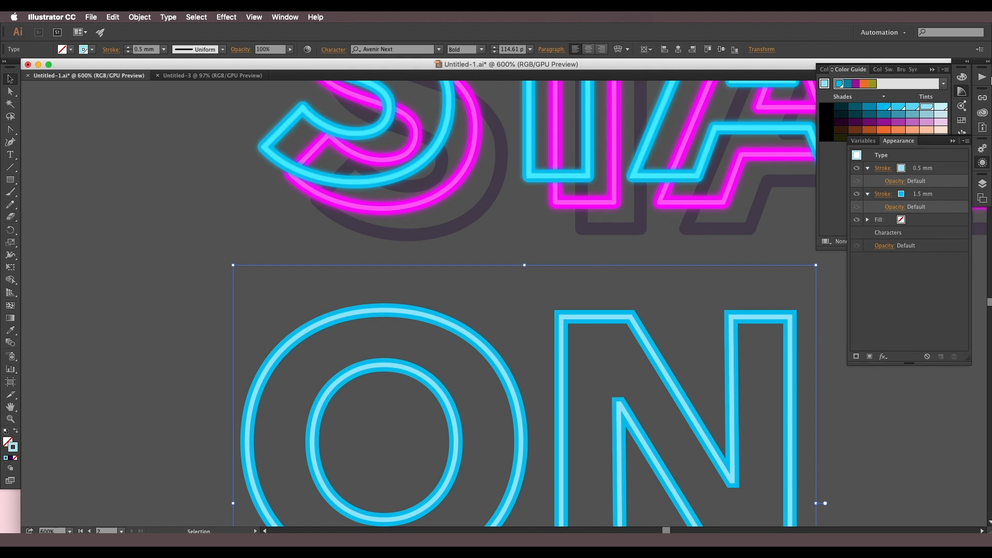
{"action": "left_click", "coordinate": [912, 195]}
{"action": "left_click", "coordinate": [902, 170]}
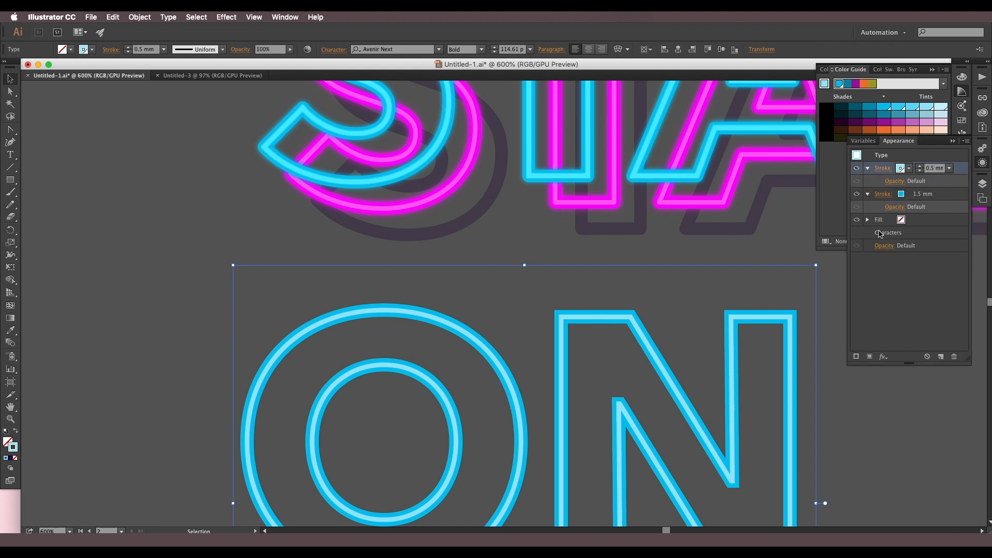
{"action": "left_click", "coordinate": [909, 169]}
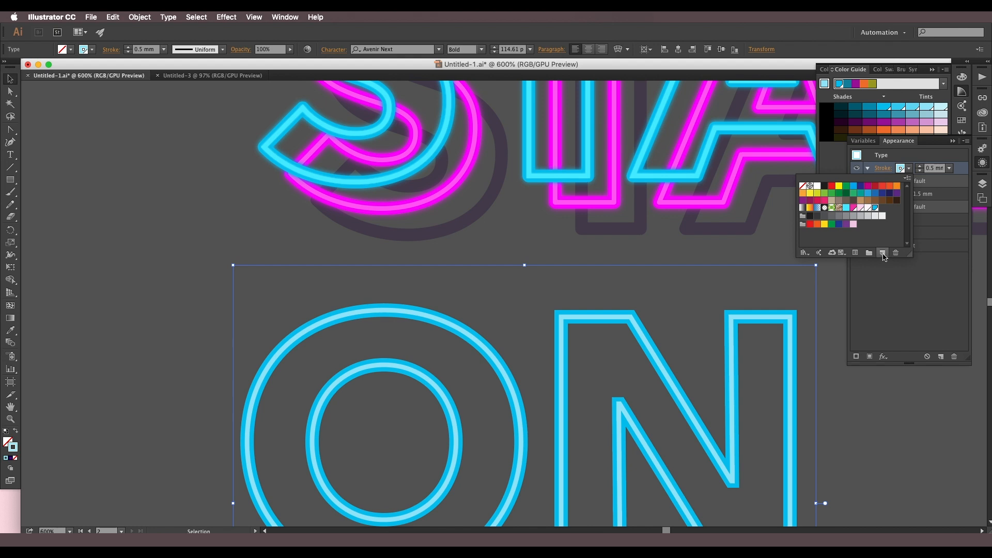
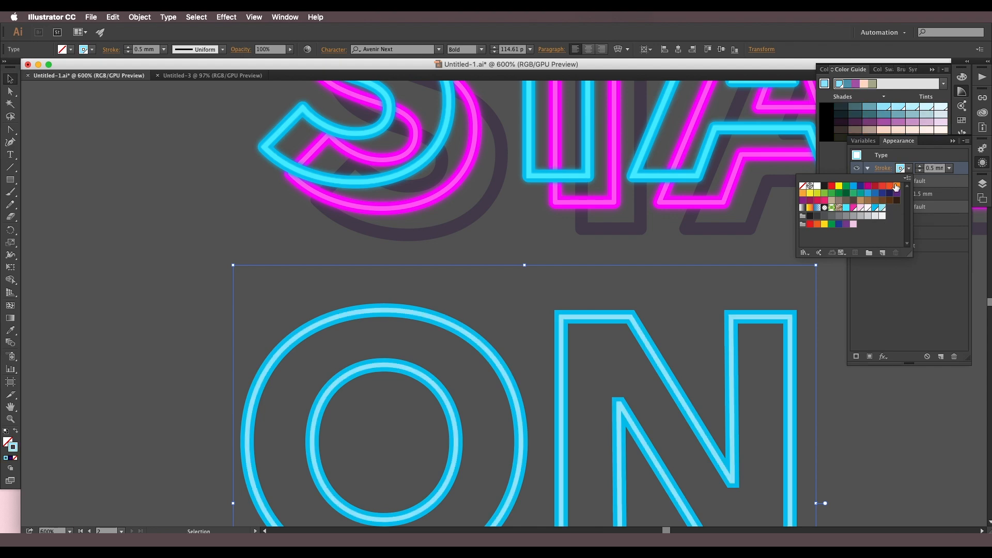
Step: Duplicate the ON text's 0.5 mm and 1.5 mm strokes together as a second pair
{"action": "scroll", "coordinate": [525, 319], "scroll_direction": "down", "scroll_amount": 2, "text": "alt"}
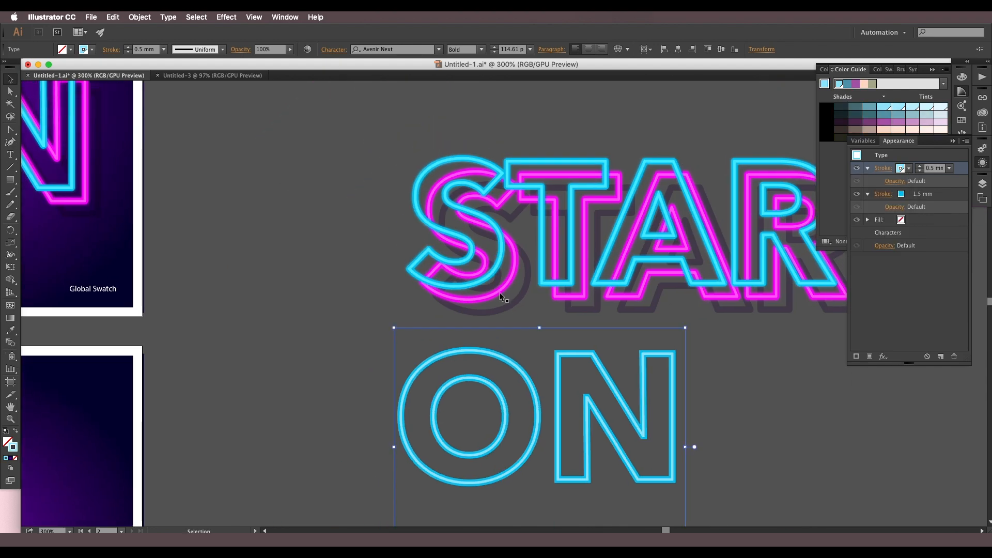
{"action": "scroll", "coordinate": [491, 255], "scroll_direction": "up", "scroll_amount": 2, "text": "alt"}
{"action": "scroll", "coordinate": [512, 290], "scroll_direction": "down", "scroll_amount": 2, "text": "alt"}
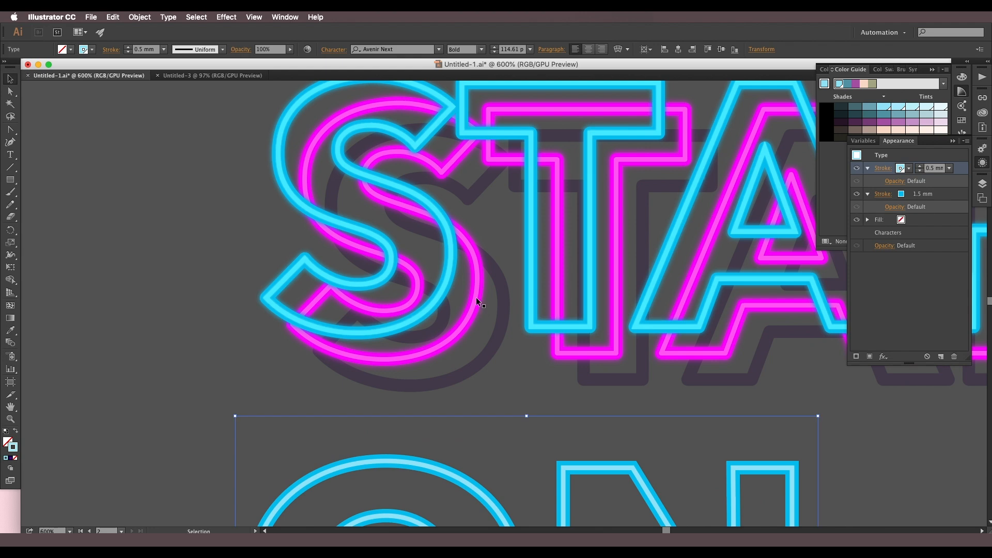
{"action": "scroll", "coordinate": [472, 305], "scroll_direction": "down", "scroll_amount": 4}
{"action": "scroll", "coordinate": [473, 305], "scroll_direction": "right", "scroll_amount": 3}
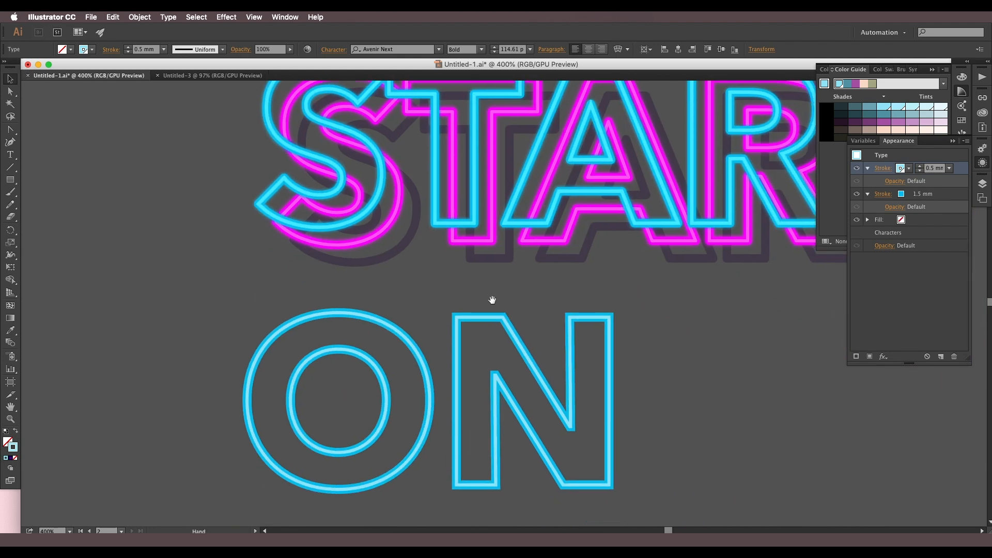
{"action": "left_click", "coordinate": [959, 194]}
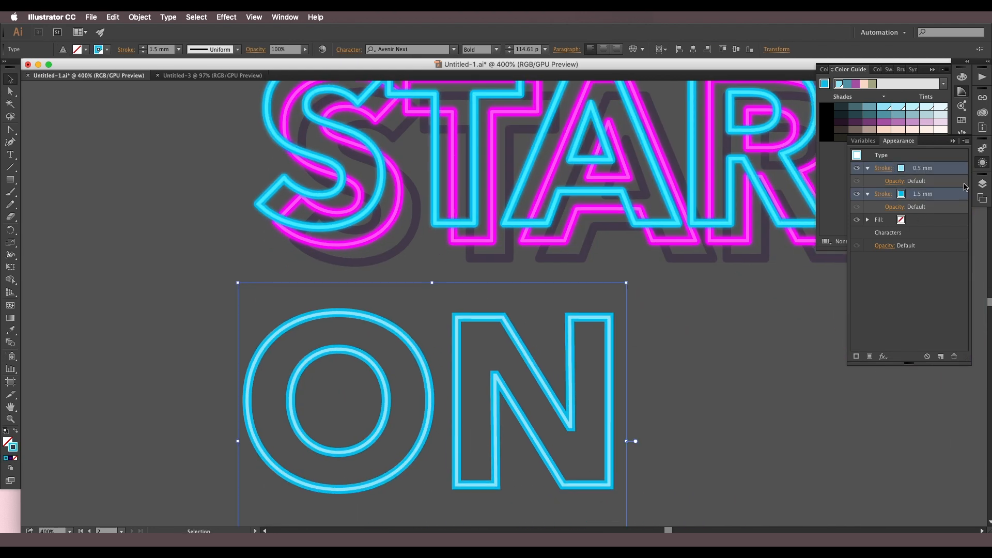
{"action": "left_click", "coordinate": [940, 356]}
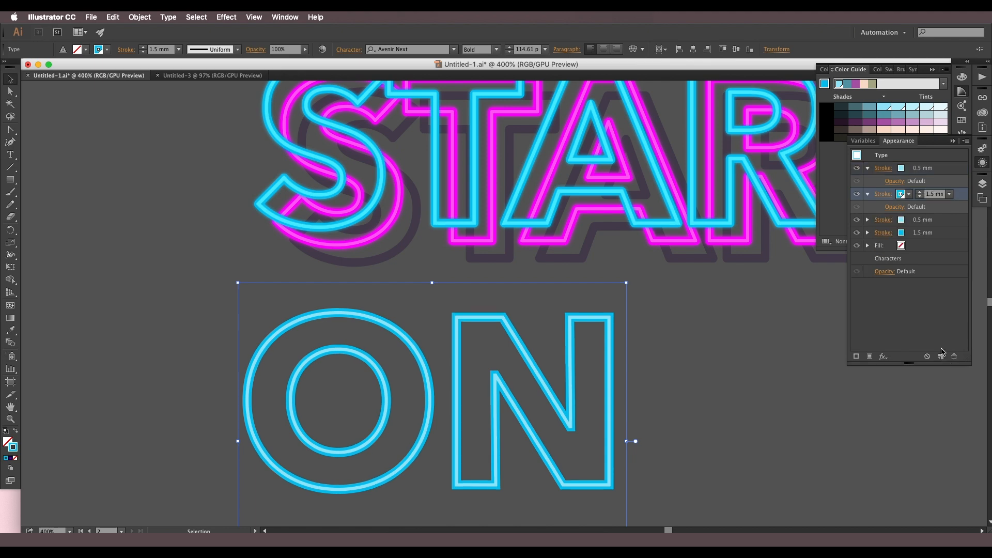
Step: Apply a Transform effect to the ON text's lower stroke pair, moving it 2 mm horizontally and 2 mm vertically
{"action": "left_click", "coordinate": [937, 234]}
{"action": "left_click", "coordinate": [955, 222], "text": "shift"}
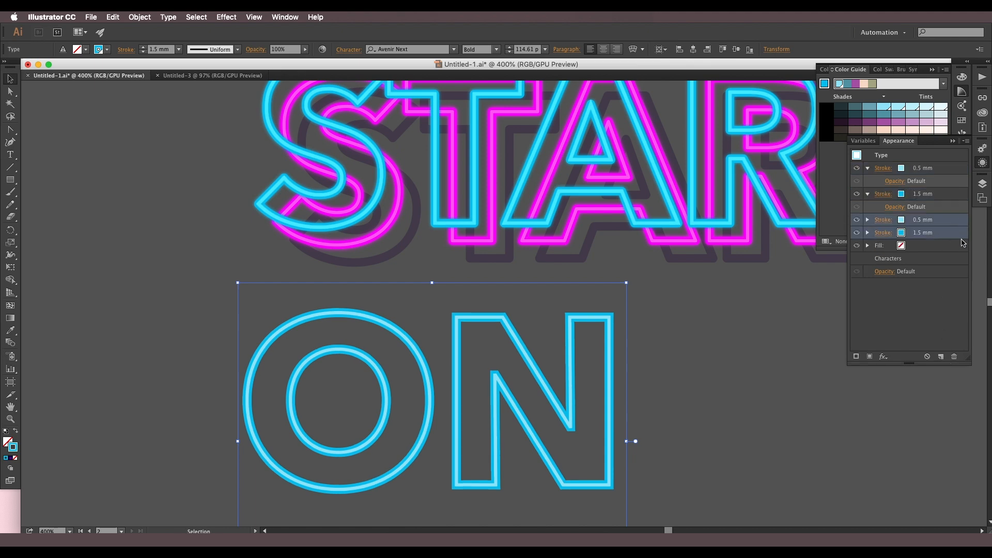
{"action": "left_click", "coordinate": [234, 18]}
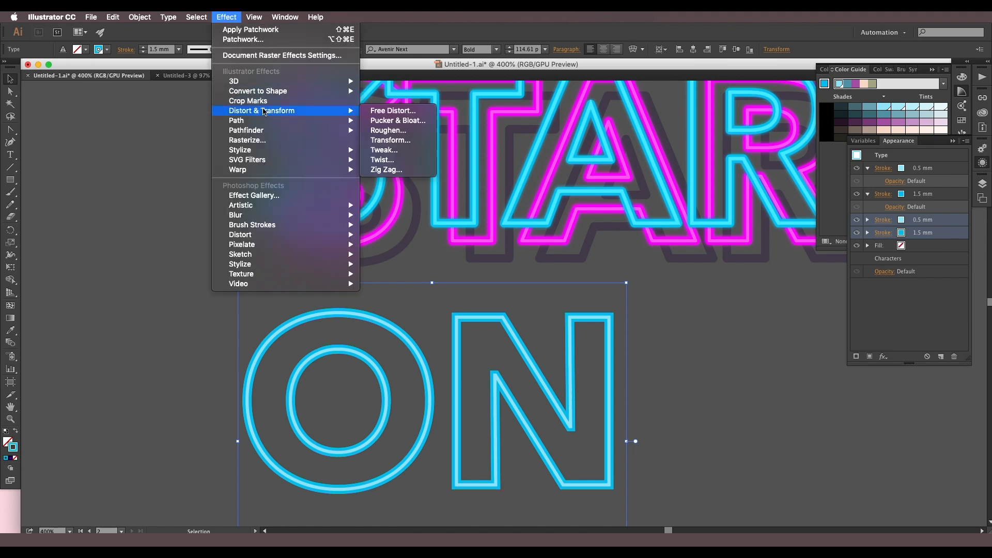
{"action": "mouse_move", "coordinate": [331, 120]}
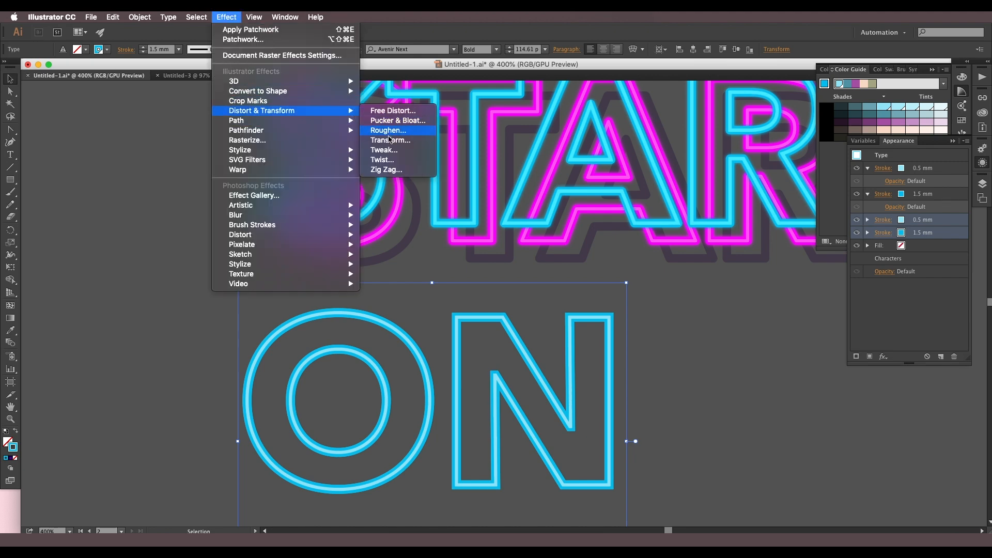
{"action": "left_click", "coordinate": [385, 140]}
{"action": "left_click", "coordinate": [691, 504]}
{"action": "left_click", "coordinate": [832, 326]}
{"action": "key", "text": "Up"}
{"action": "left_click", "coordinate": [822, 342]}
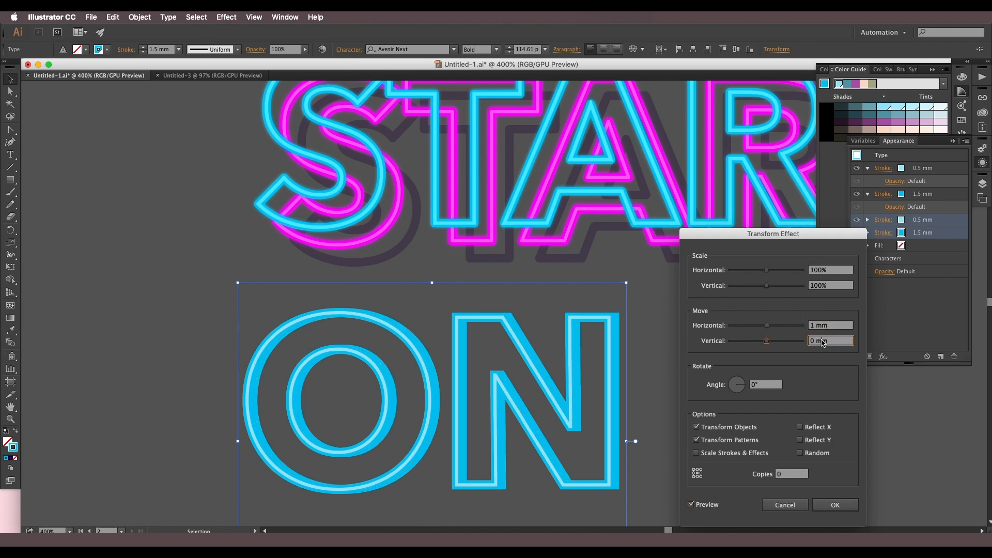
{"action": "key", "text": "Up"}
{"action": "scroll", "coordinate": [830, 329], "scroll_direction": "up", "scroll_amount": 1}
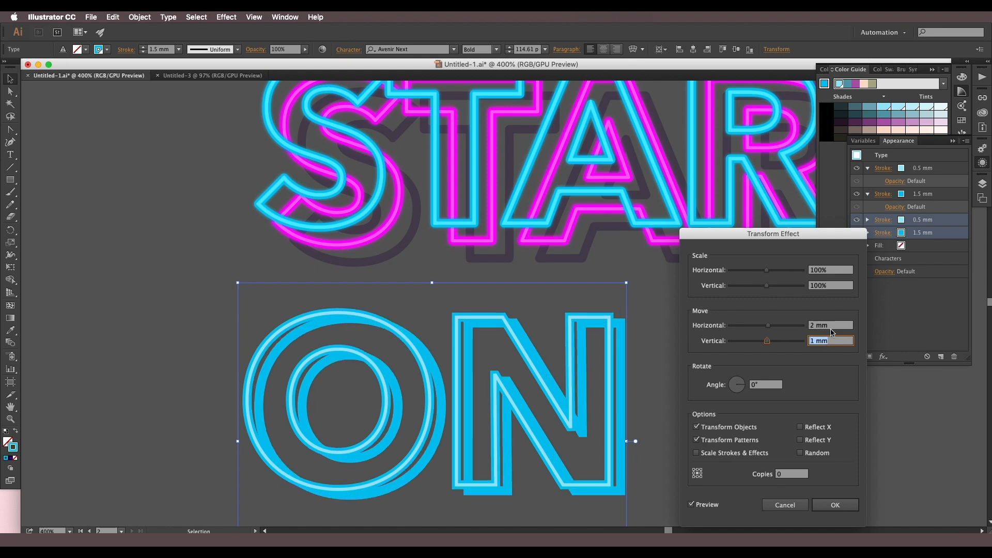
{"action": "scroll", "coordinate": [828, 340], "scroll_direction": "up", "scroll_amount": 1}
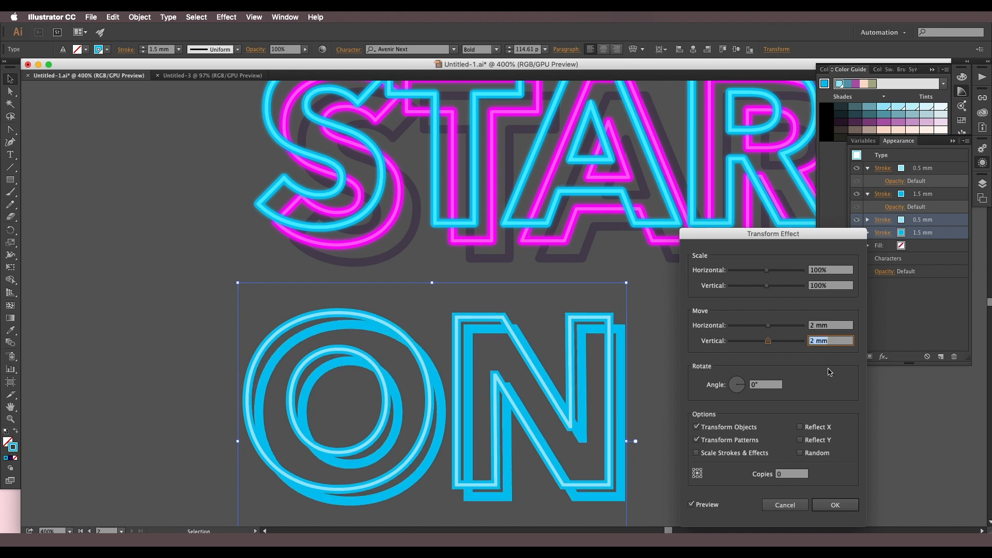
{"action": "left_click", "coordinate": [822, 506]}
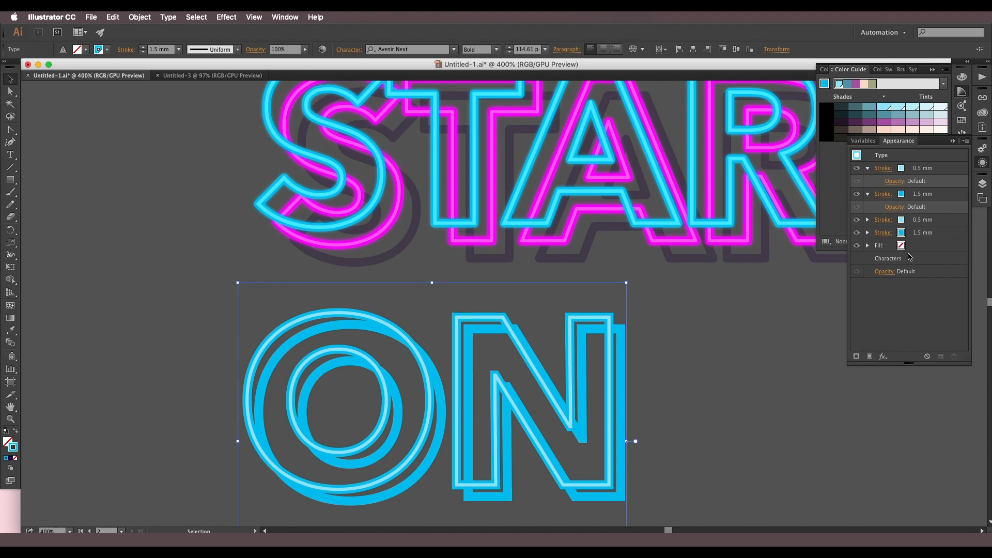
Step: Copy the Transform effect from the ON text's lower 1.5 mm stroke to its lower 0.5 mm stroke
{"action": "left_click", "coordinate": [957, 222]}
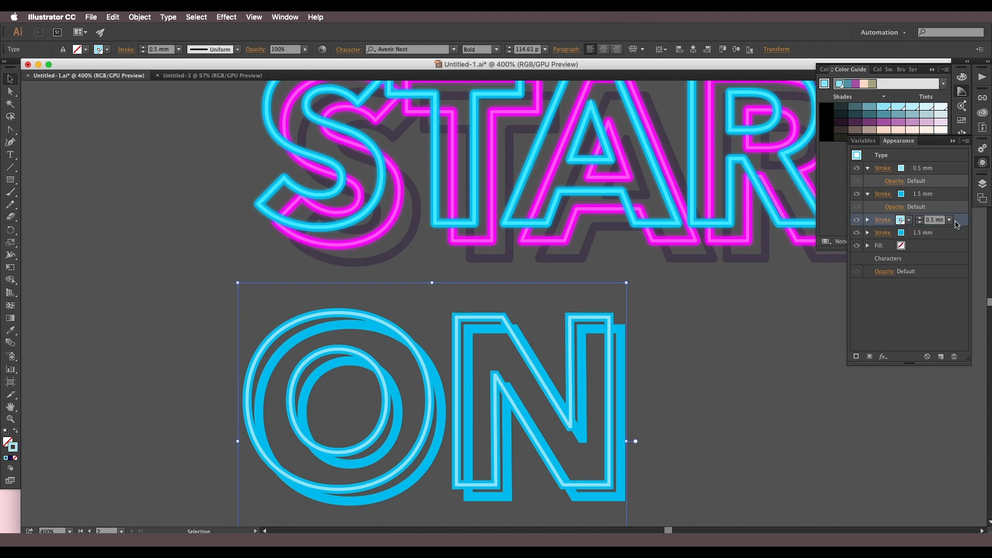
{"action": "left_click", "coordinate": [867, 232]}
{"action": "left_click", "coordinate": [867, 219]}
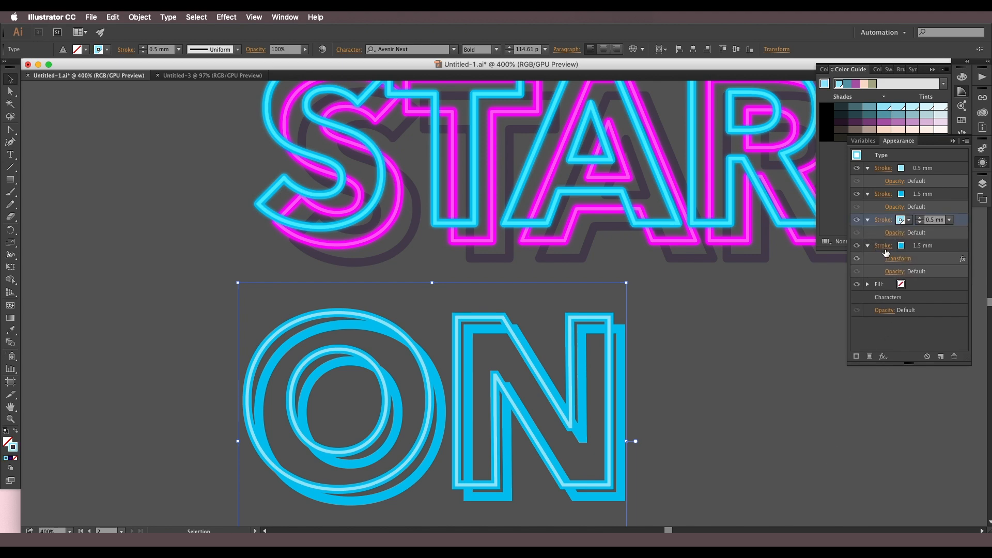
{"action": "left_click_drag", "start_coordinate": [929, 261], "coordinate": [939, 226]}
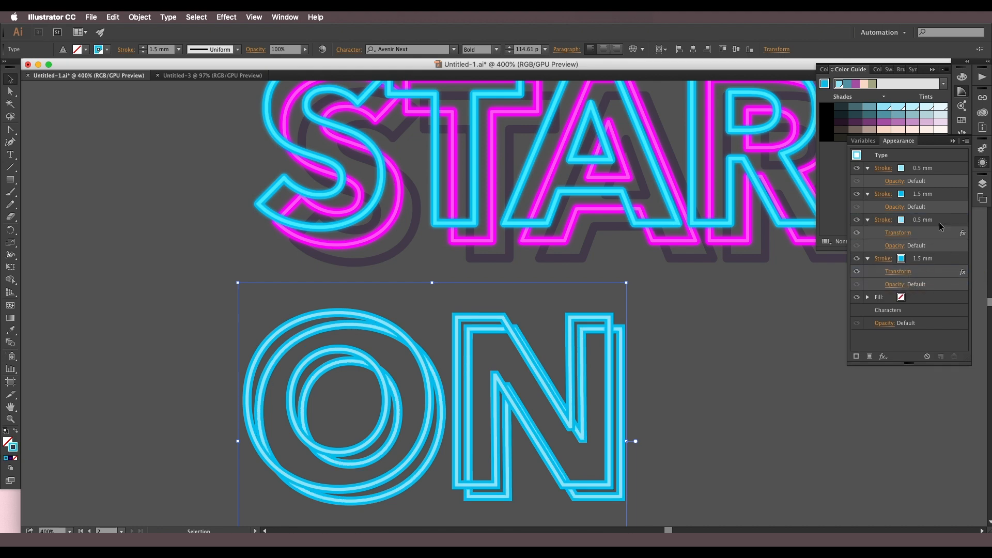
{"action": "scroll", "coordinate": [393, 433], "scroll_direction": "up", "scroll_amount": 1}
{"action": "scroll", "coordinate": [395, 438], "scroll_direction": "down", "scroll_amount": 1}
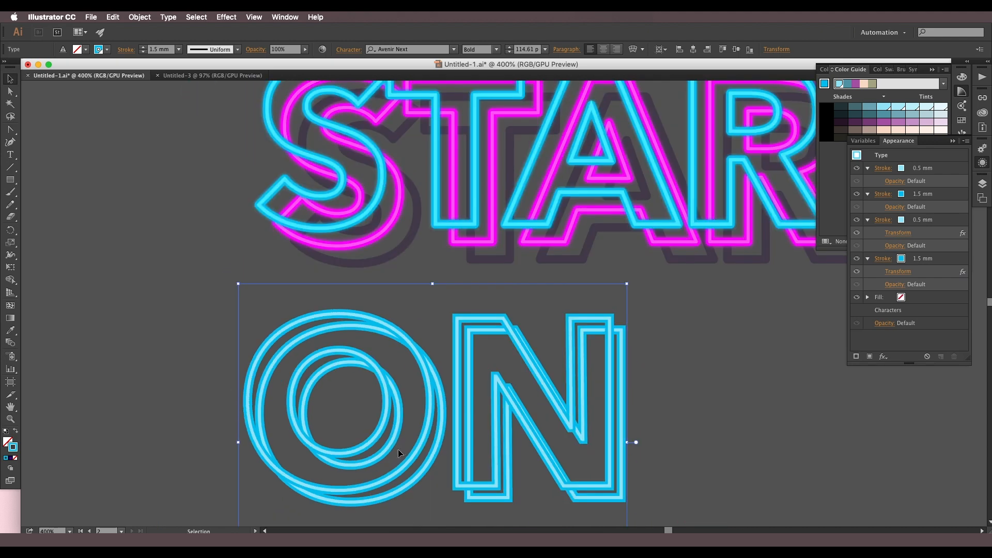
Step: Set the Transform effect on the ON text's lower 0.5 mm stroke to move 3 mm horizontally and 3 mm vertically
{"action": "left_click", "coordinate": [899, 233]}
{"action": "left_click", "coordinate": [818, 325]}
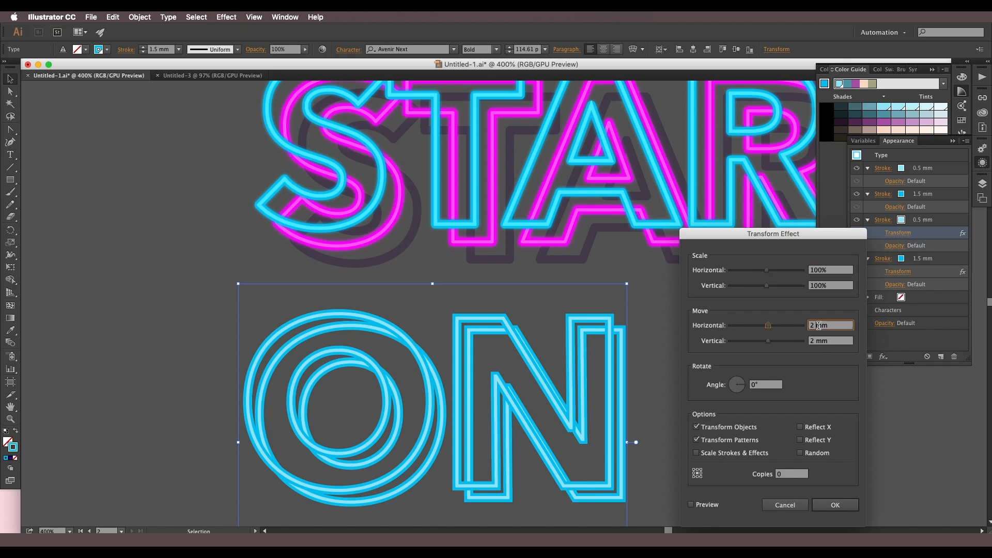
{"action": "key", "text": "Up"}
{"action": "left_click", "coordinate": [707, 504]}
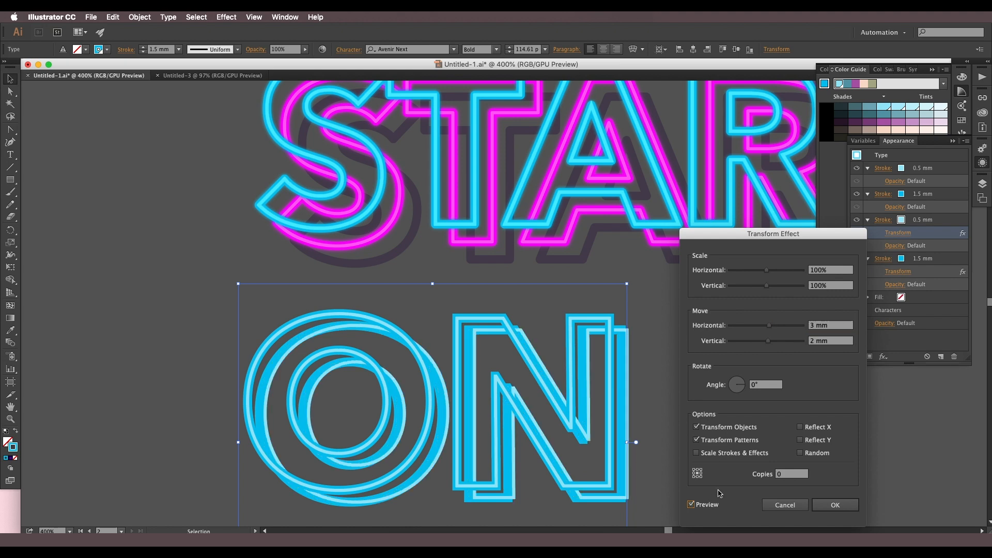
{"action": "left_click", "coordinate": [811, 341]}
{"action": "key", "text": "Up"}
{"action": "left_click", "coordinate": [835, 505]}
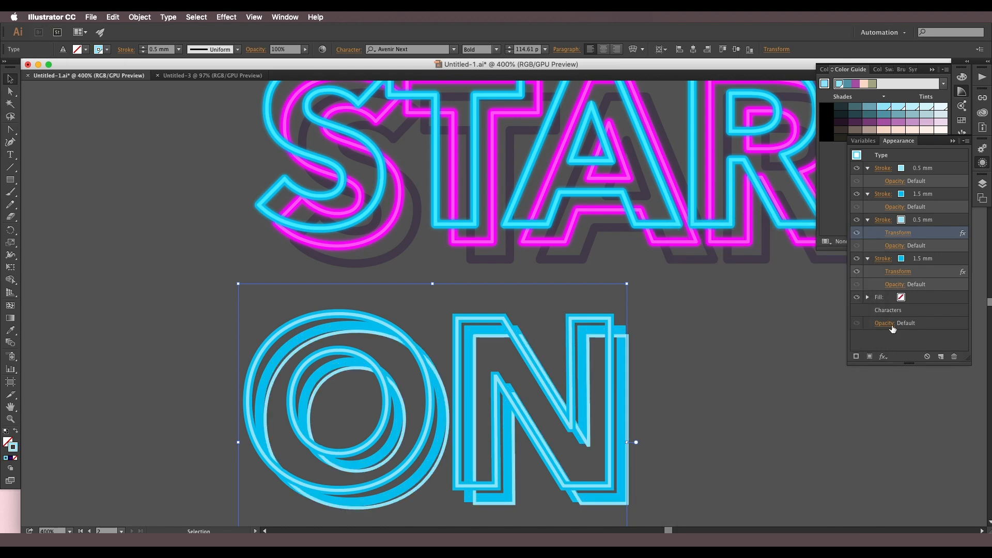
Step: Set the Transform effect on the ON text's lower 1.5 mm stroke to move 3 mm horizontally and 3 mm vertically
{"action": "left_click", "coordinate": [902, 274]}
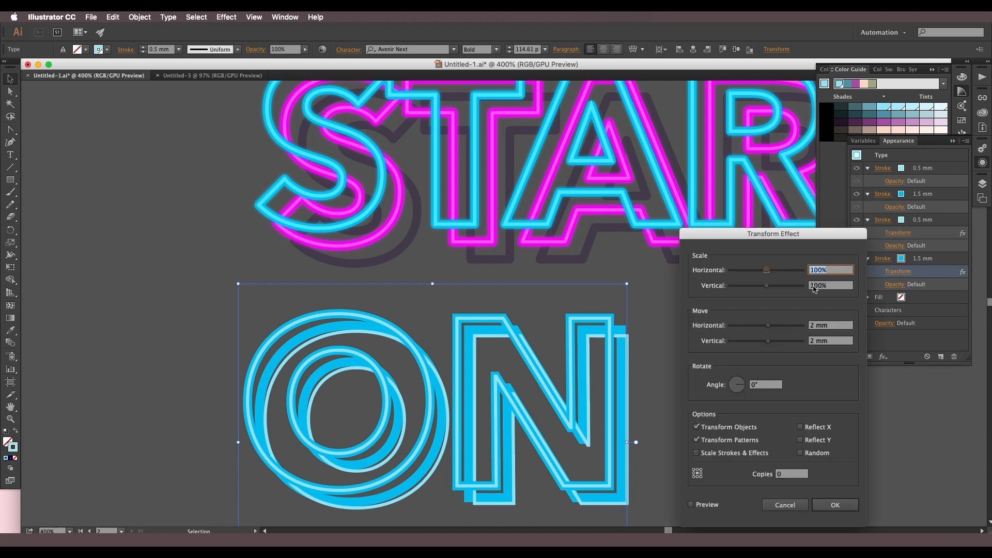
{"action": "left_click", "coordinate": [690, 504]}
{"action": "left_click", "coordinate": [825, 332]}
{"action": "key", "text": "Up"}
{"action": "left_click", "coordinate": [820, 345]}
{"action": "key", "text": "Up"}
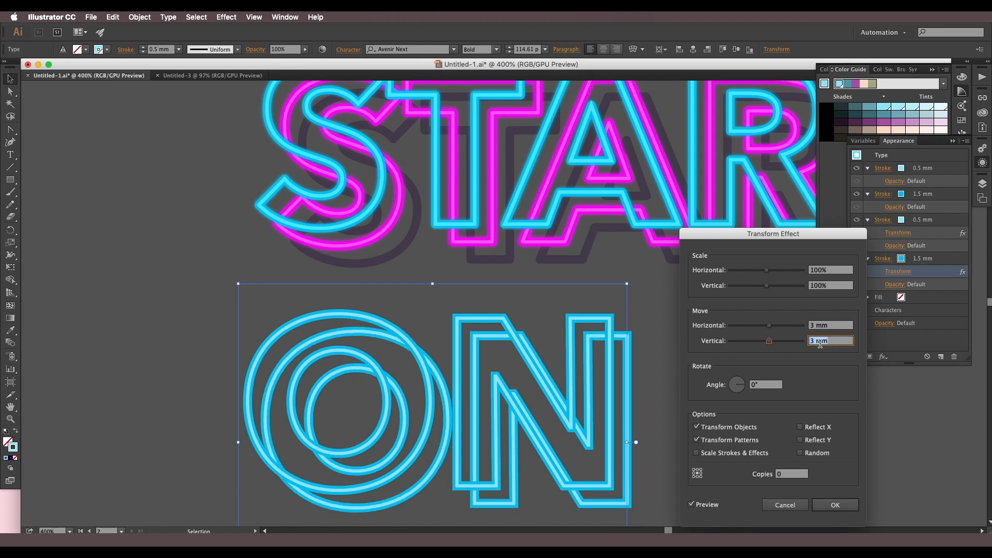
{"action": "left_click", "coordinate": [843, 509]}
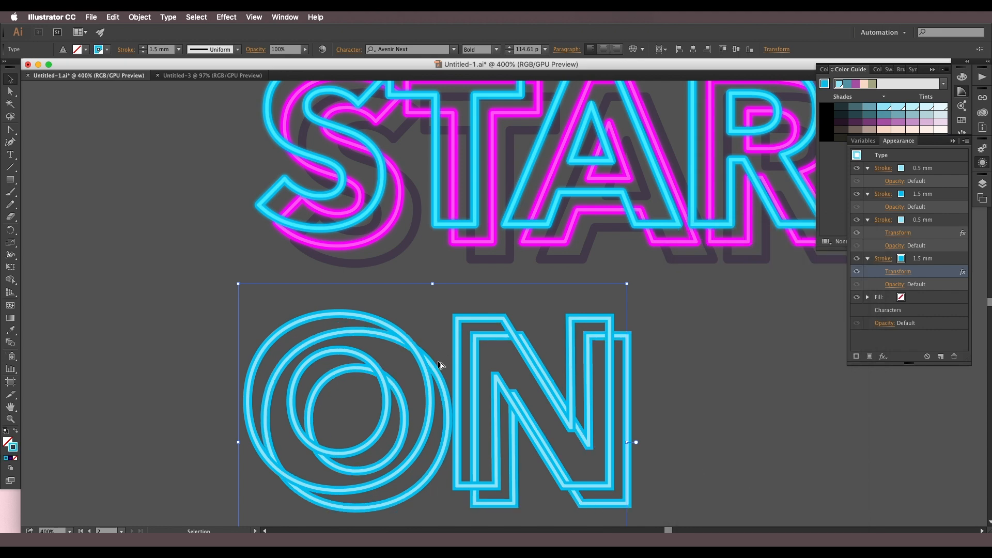
Step: Copy the hex color code of the STAR text's lower magenta 1.4 mm stroke
{"action": "scroll", "coordinate": [439, 364], "scroll_direction": "down", "scroll_amount": 2}
{"action": "left_click_drag", "start_coordinate": [534, 416], "coordinate": [504, 434]}
{"action": "key", "text": "super+shift+a"}
{"action": "scroll", "coordinate": [491, 398], "scroll_direction": "up", "scroll_amount": 1}
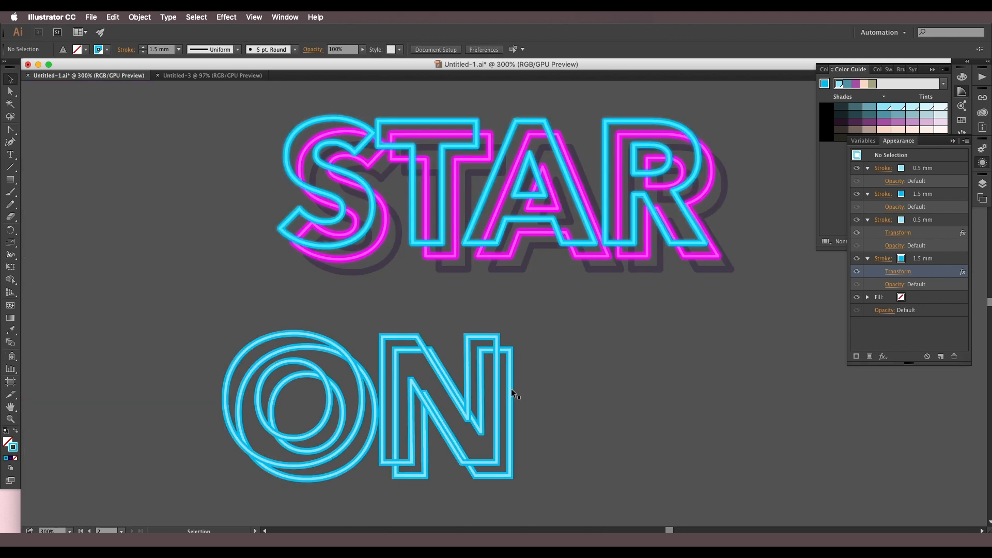
{"action": "left_click_drag", "start_coordinate": [415, 391], "coordinate": [438, 407]}
{"action": "scroll", "coordinate": [432, 389], "scroll_direction": "up", "scroll_amount": 1}
{"action": "left_click", "coordinate": [428, 415]}
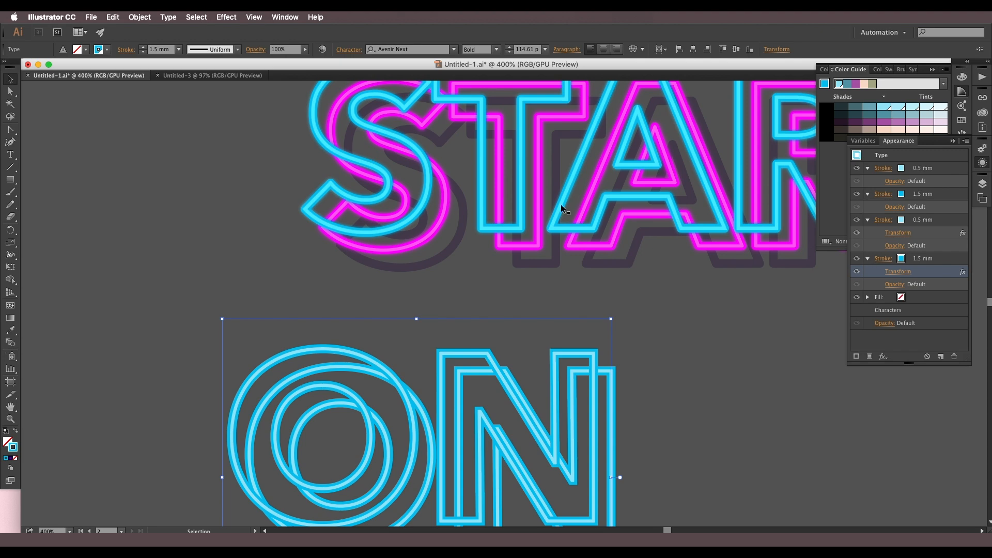
{"action": "left_click", "coordinate": [539, 201]}
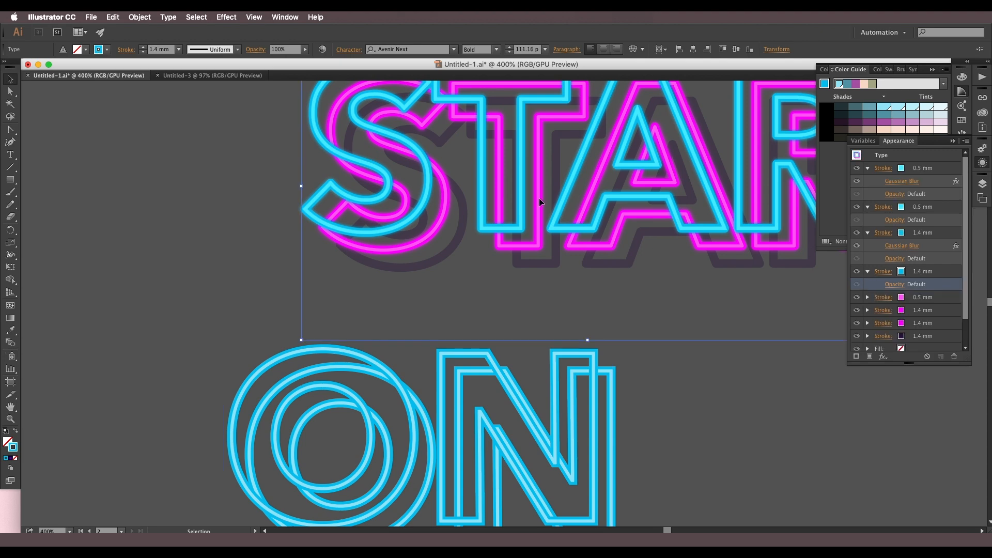
{"action": "left_click", "coordinate": [902, 323]}
{"action": "left_click", "coordinate": [901, 323]}
{"action": "left_click", "coordinate": [900, 325]}
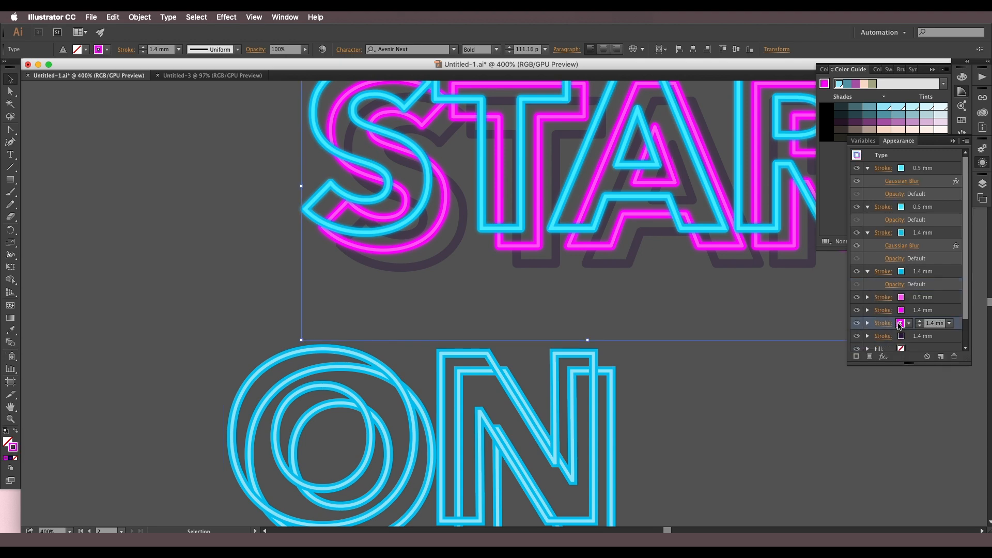
{"action": "double_click", "coordinate": [14, 447]}
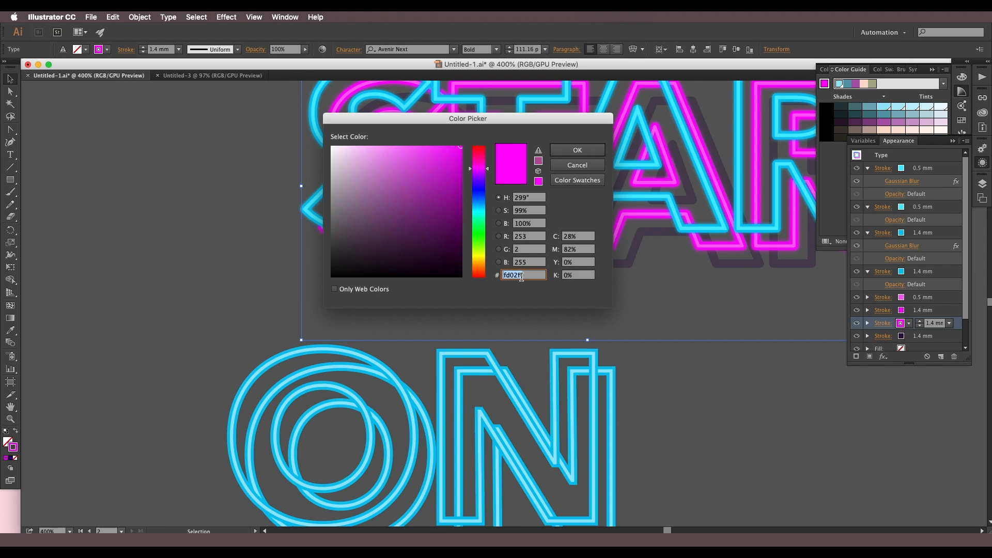
{"action": "left_click", "coordinate": [577, 151]}
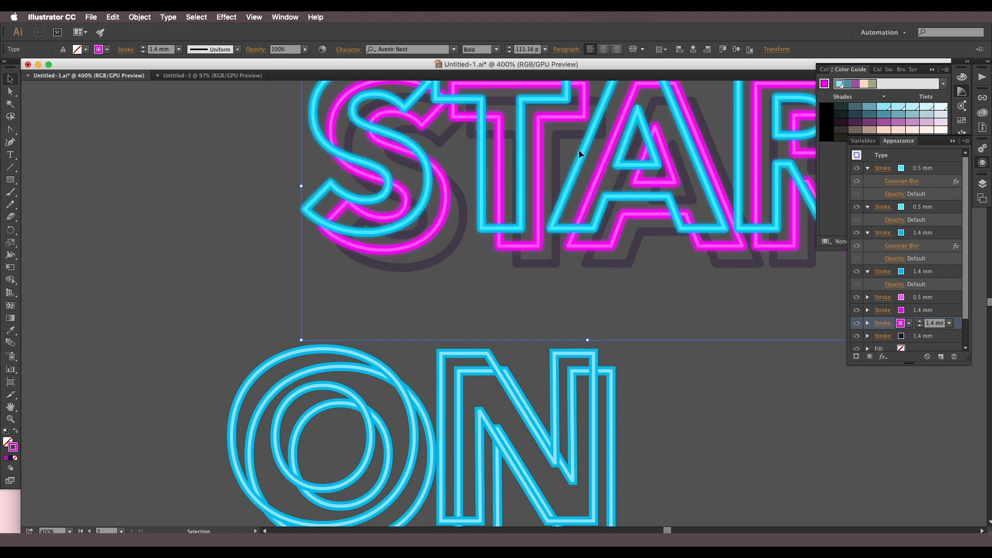
Step: Recolor the ON text's lower 1.5 mm stroke by pasting STAR's copied magenta hex code
{"action": "left_click", "coordinate": [460, 451]}
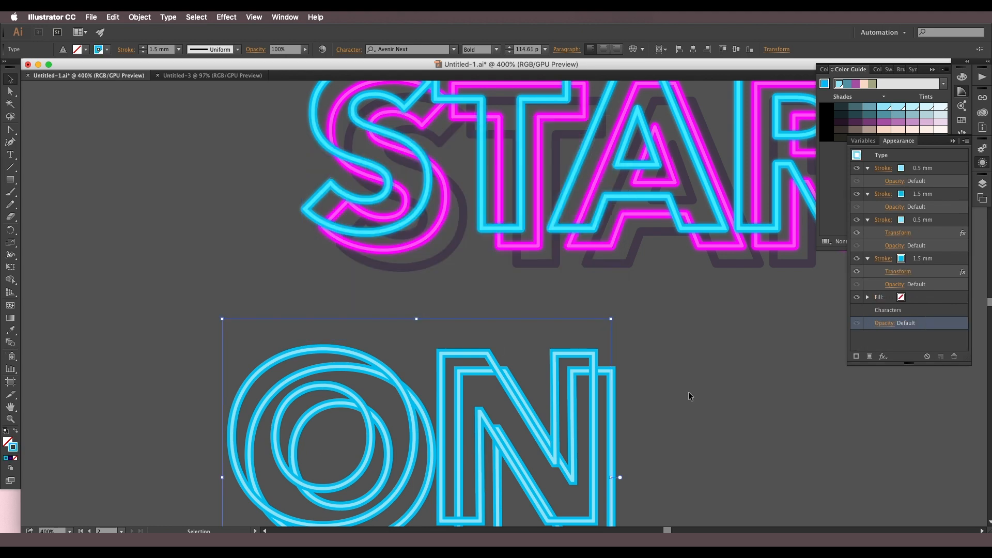
{"action": "left_click", "coordinate": [912, 260]}
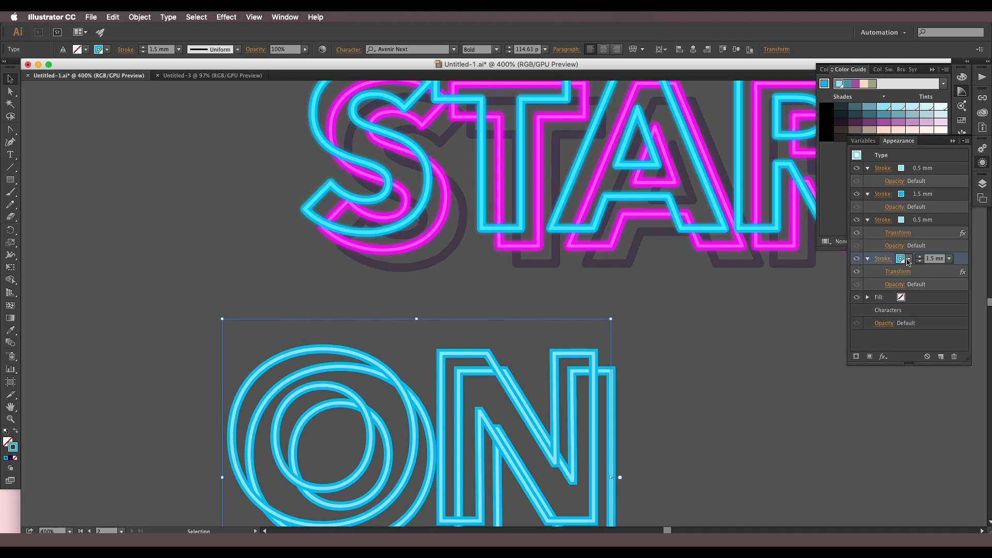
{"action": "left_click", "coordinate": [908, 261]}
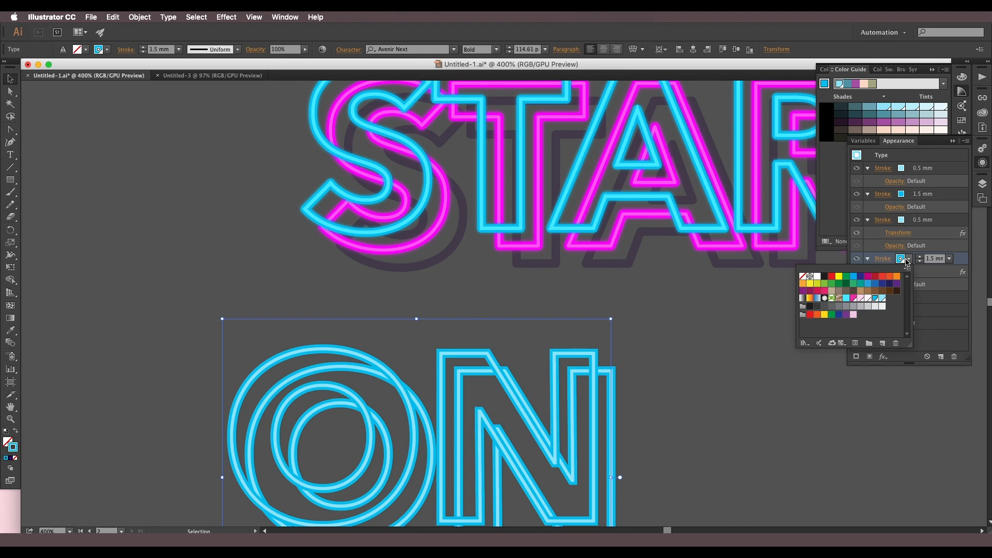
{"action": "left_click", "coordinate": [909, 260]}
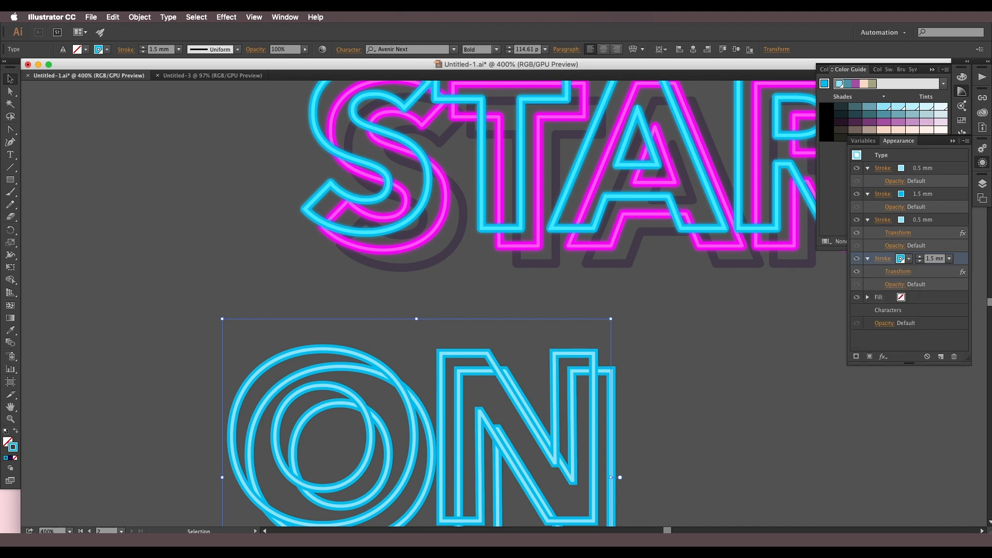
{"action": "double_click", "coordinate": [16, 448]}
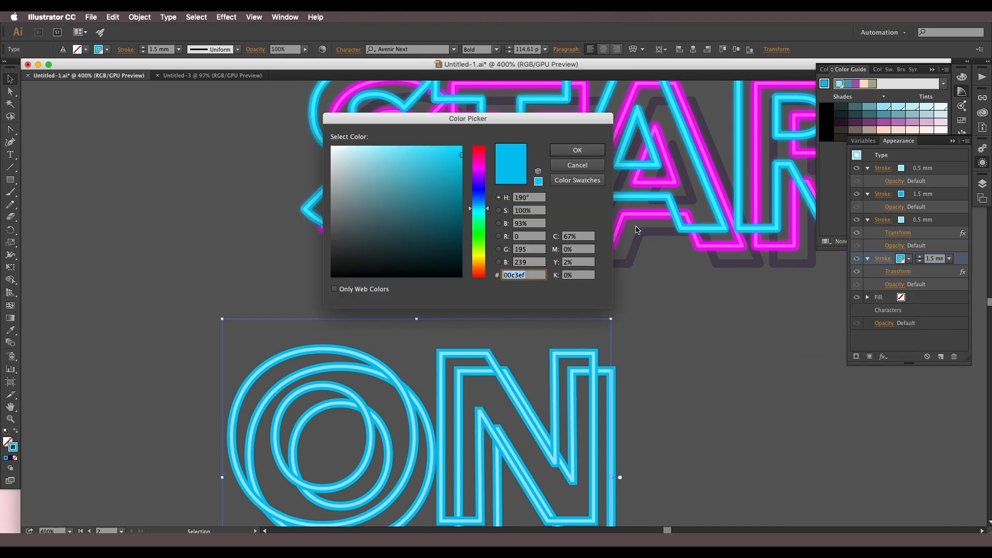
{"action": "key", "text": "super+v"}
{"action": "left_click", "coordinate": [577, 150]}
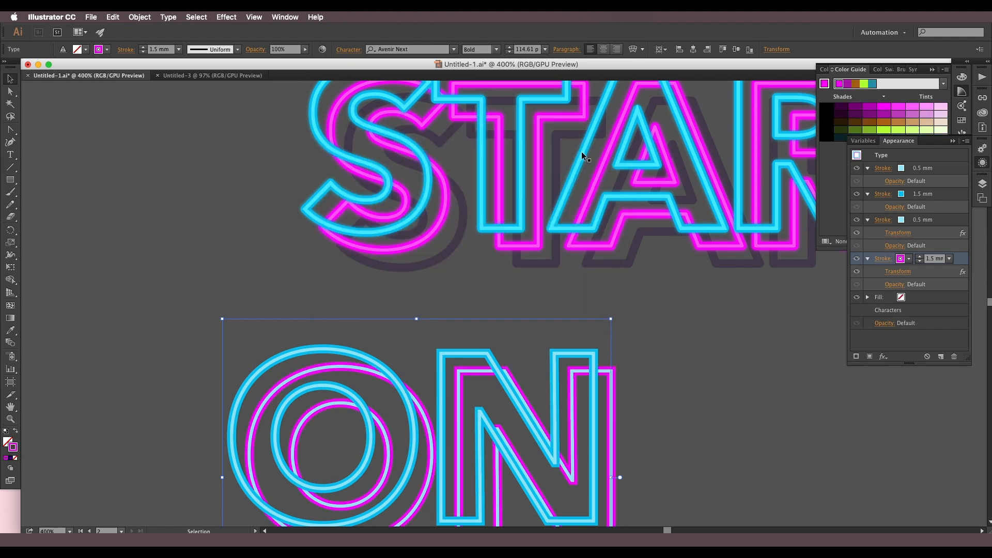
Step: Save the lower 1.5 mm stroke's magenta as a global swatch named R=253 G=2 B=255, and return to the text's appearance settings
{"action": "left_click", "coordinate": [909, 261]}
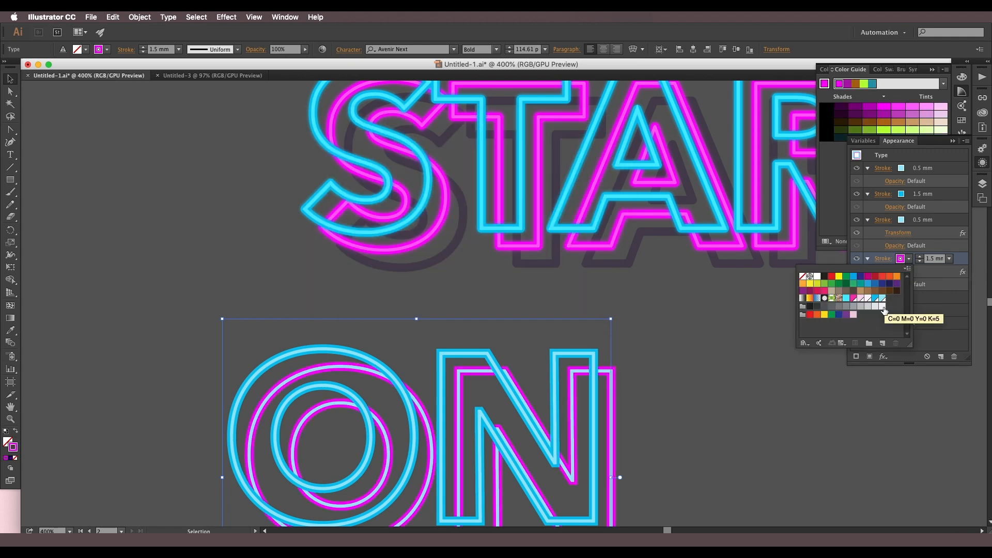
{"action": "left_click", "coordinate": [883, 345]}
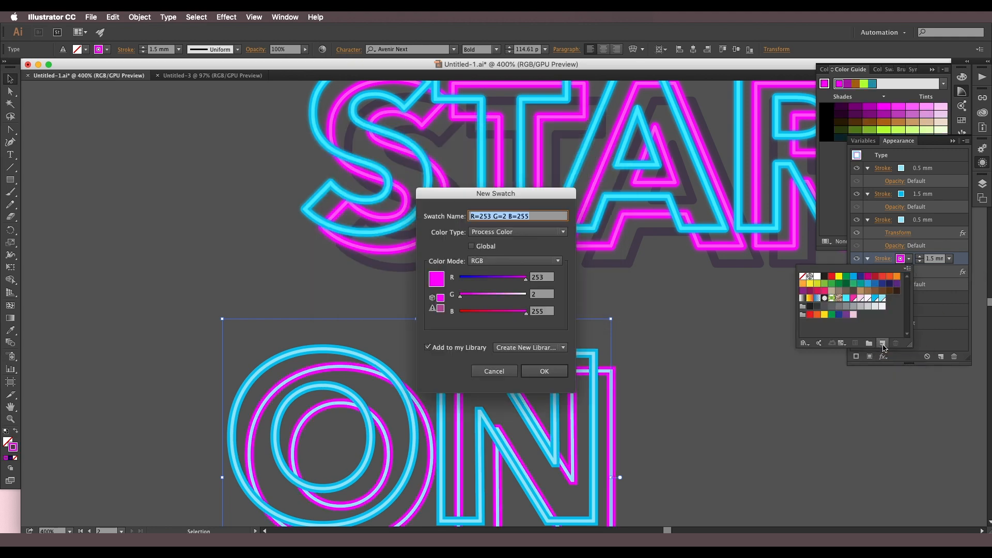
{"action": "left_click", "coordinate": [471, 246]}
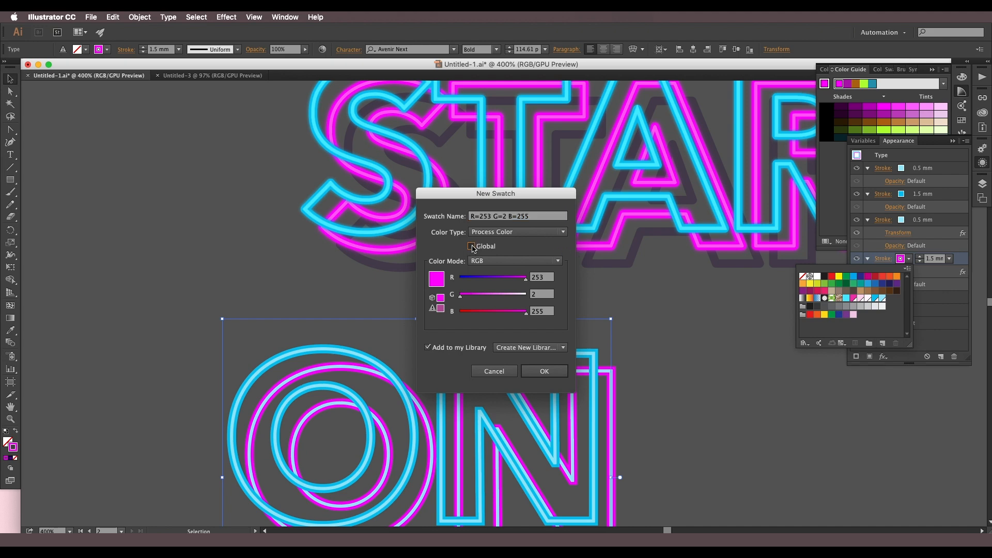
{"action": "left_click", "coordinate": [561, 375]}
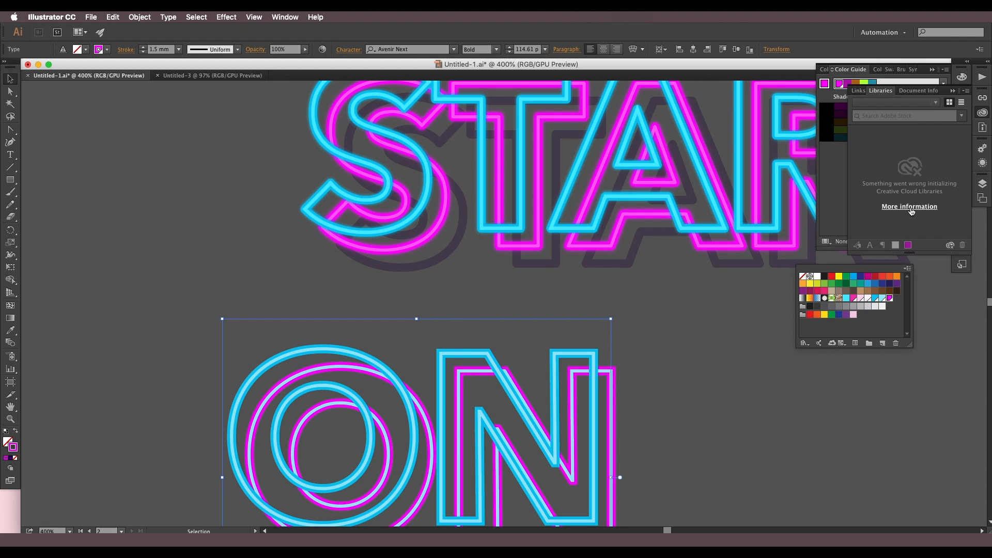
{"action": "left_click", "coordinate": [956, 96]}
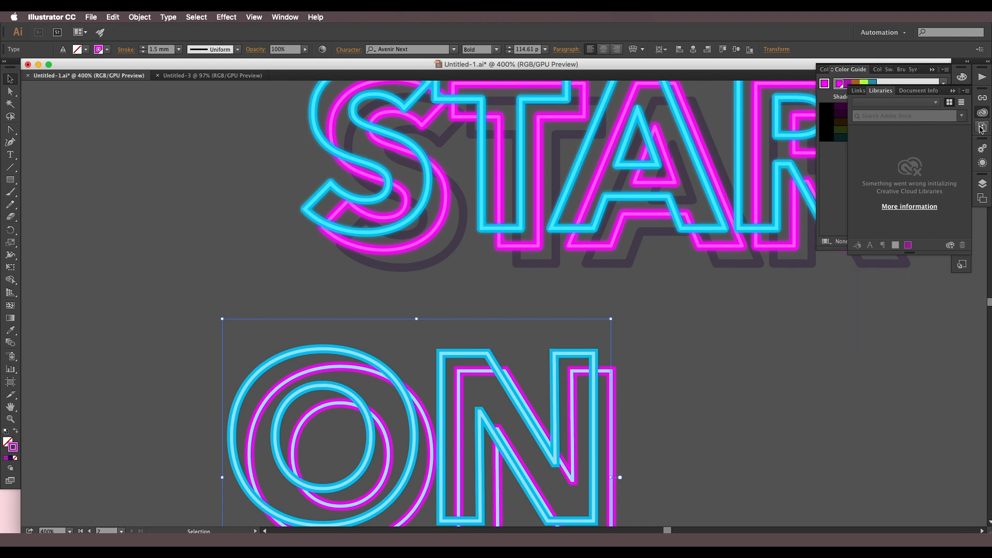
{"action": "left_click", "coordinate": [982, 163]}
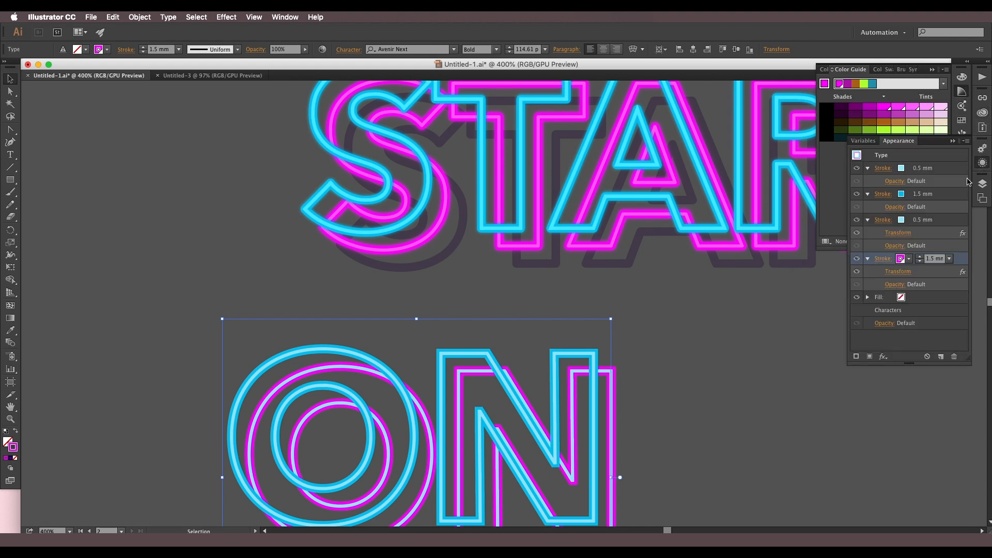
Step: Recolor the ON text's lower 0.5 mm stroke with the new magenta swatch, lightened to a medium tint from the Color Guide
{"action": "left_click", "coordinate": [940, 225]}
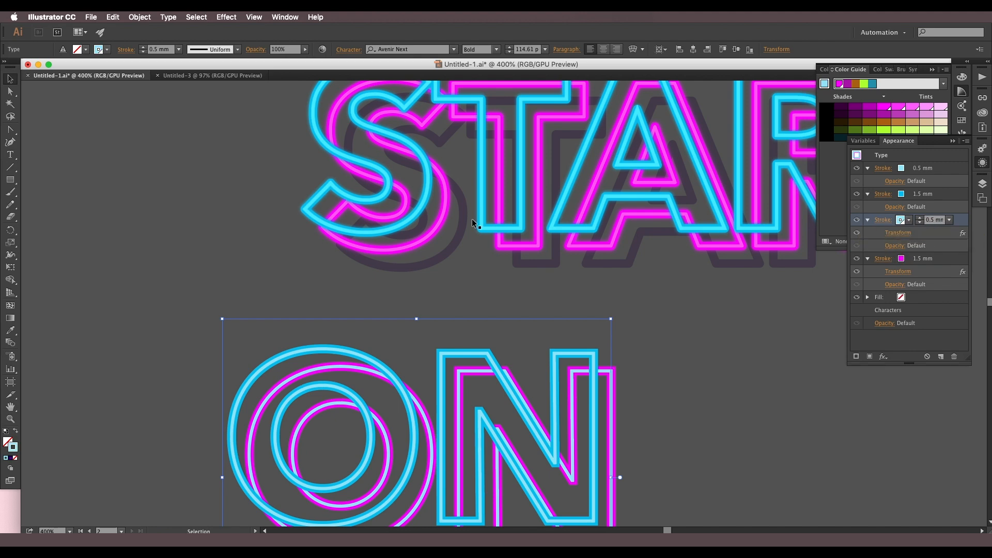
{"action": "left_click", "coordinate": [906, 222]}
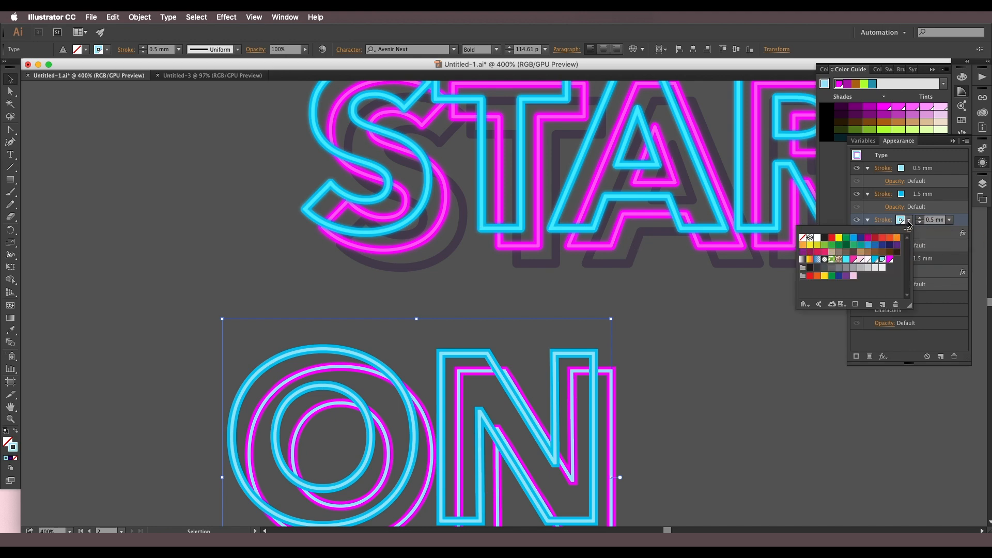
{"action": "left_click", "coordinate": [891, 259]}
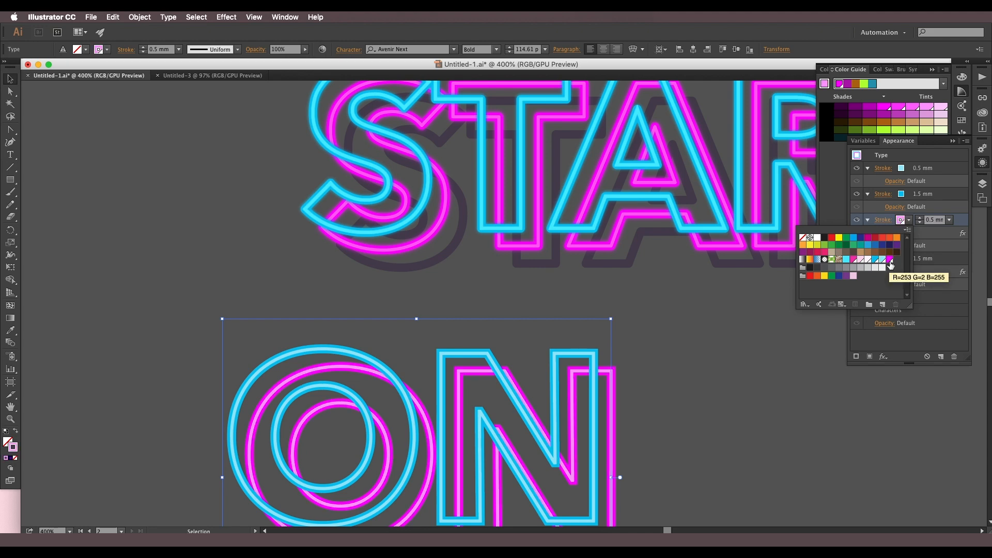
{"action": "left_click", "coordinate": [889, 260]}
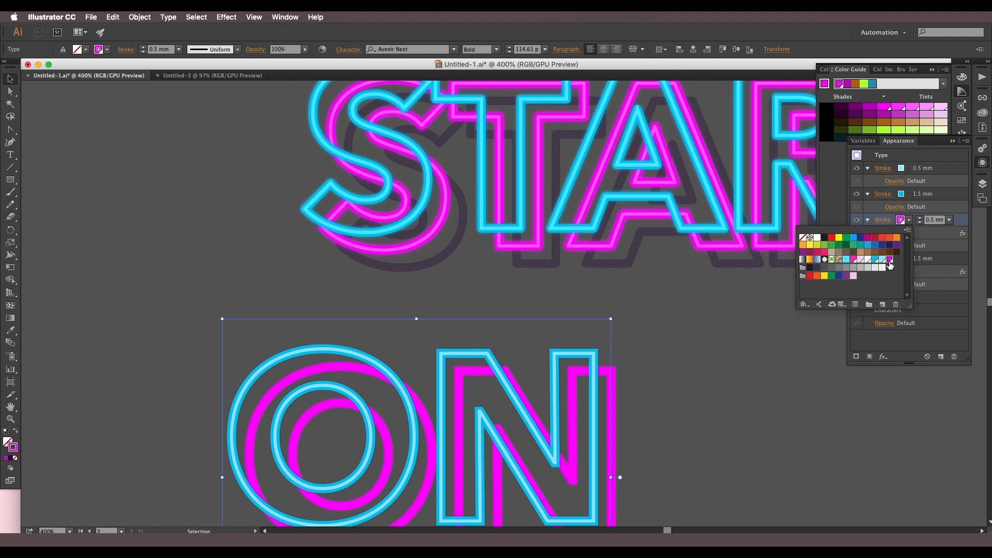
{"action": "left_click", "coordinate": [961, 95]}
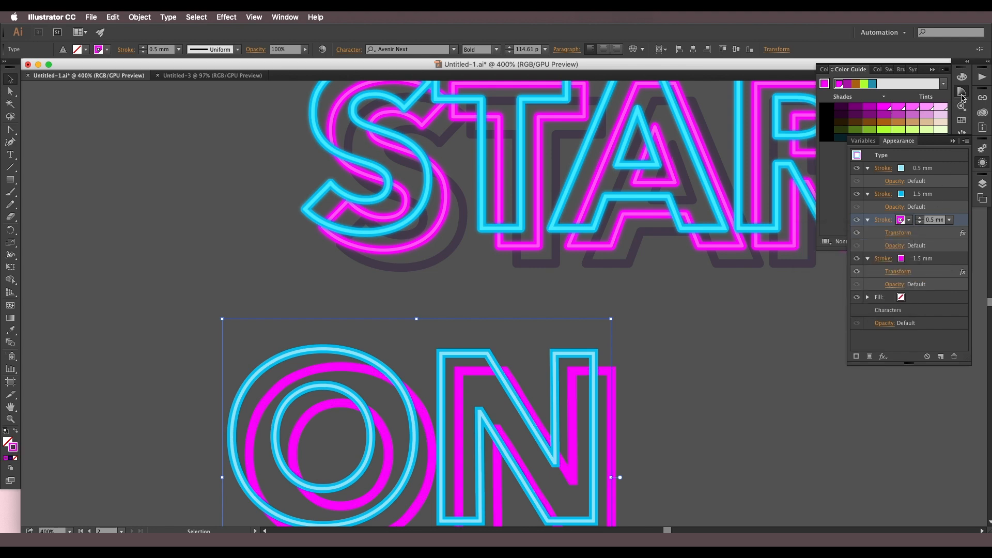
{"action": "left_click", "coordinate": [942, 108]}
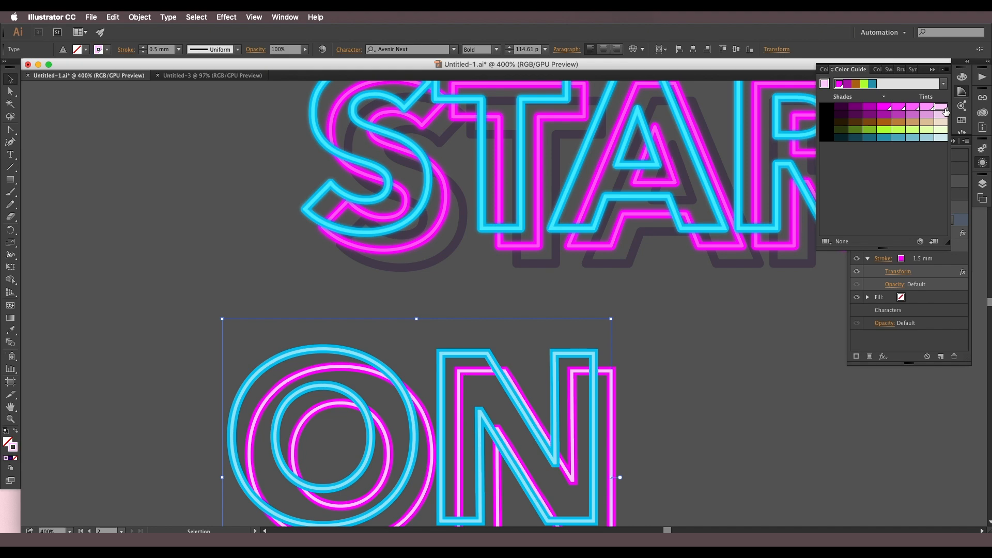
{"action": "left_click", "coordinate": [927, 108]}
{"action": "left_click", "coordinate": [917, 110]}
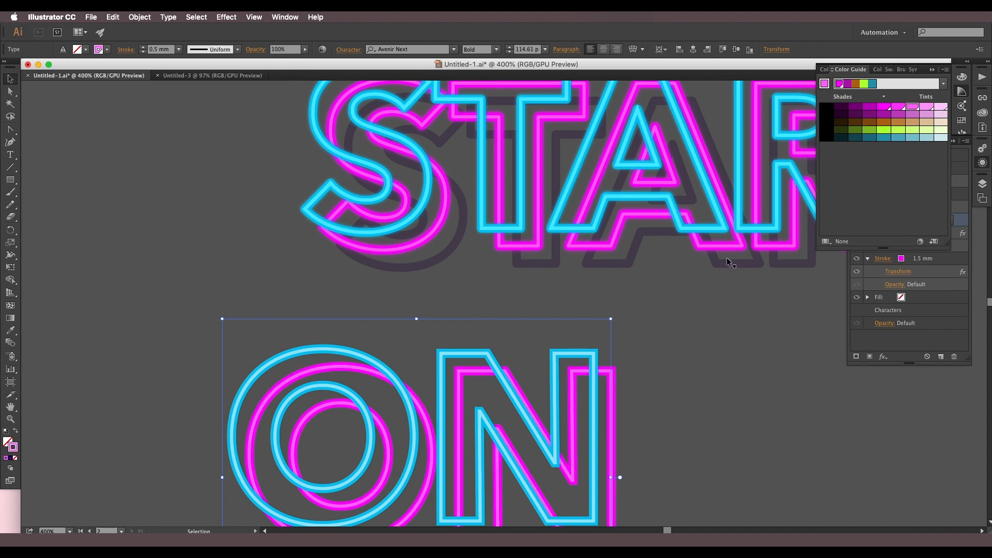
Step: Keep the medium magenta tint on the ON text's lower 0.5 mm stroke and save it as a new swatch
{"action": "left_click", "coordinate": [925, 108]}
{"action": "left_click", "coordinate": [913, 108]}
{"action": "left_click", "coordinate": [964, 223]}
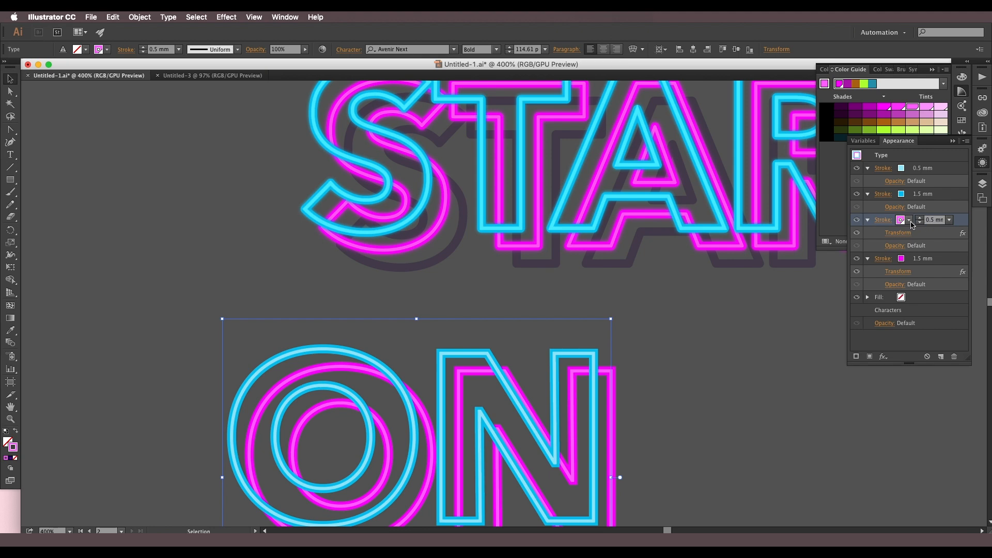
{"action": "left_click", "coordinate": [908, 220]}
{"action": "left_click", "coordinate": [881, 305]}
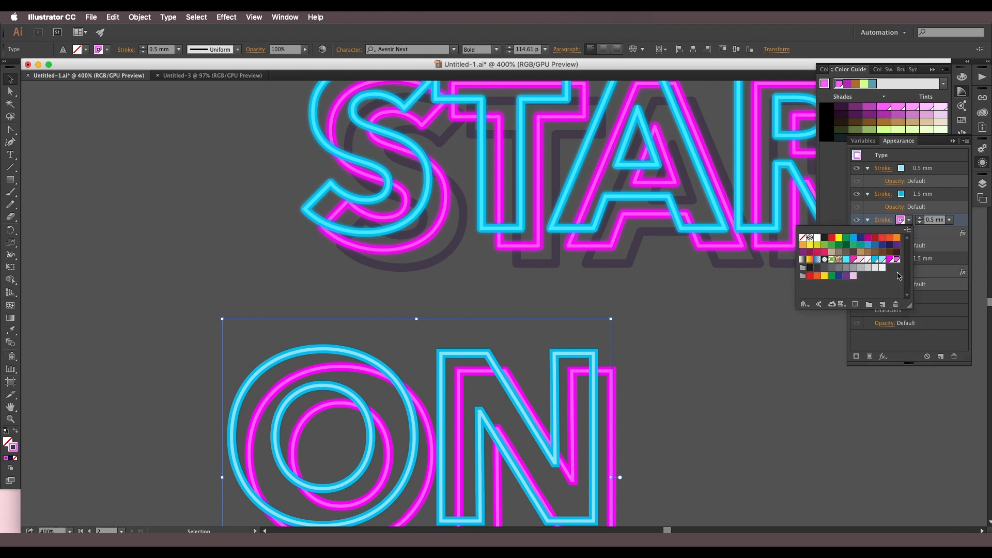
{"action": "left_click", "coordinate": [916, 334]}
Step: Deselect the ON text and collapse the details of all its stroke entries in the appearance settings
{"action": "scroll", "coordinate": [751, 339], "scroll_direction": "down", "scroll_amount": 2}
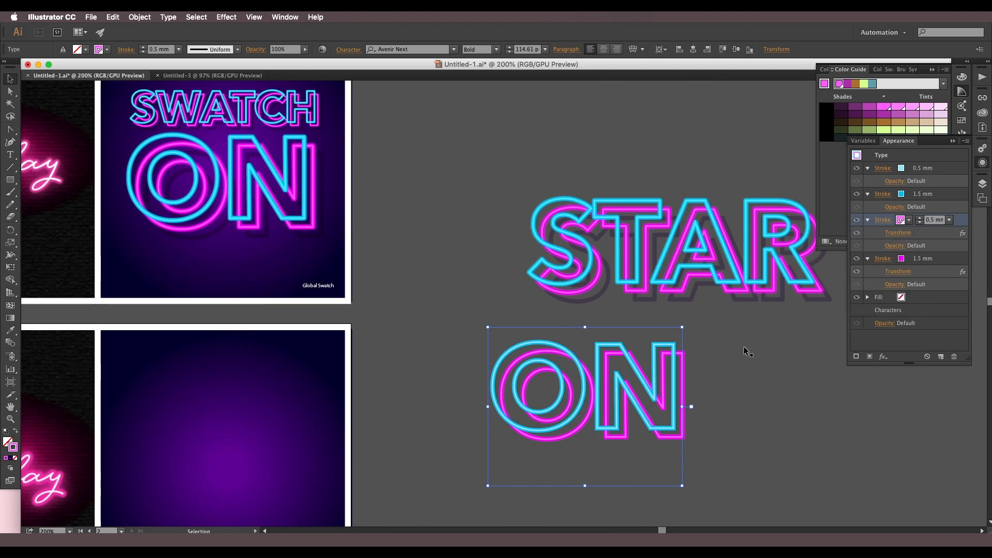
{"action": "left_click", "coordinate": [722, 370]}
{"action": "left_click_drag", "start_coordinate": [710, 381], "coordinate": [648, 349]}
{"action": "scroll", "coordinate": [607, 350], "scroll_direction": "up", "scroll_amount": 1}
{"action": "left_click_drag", "start_coordinate": [578, 328], "coordinate": [538, 371]}
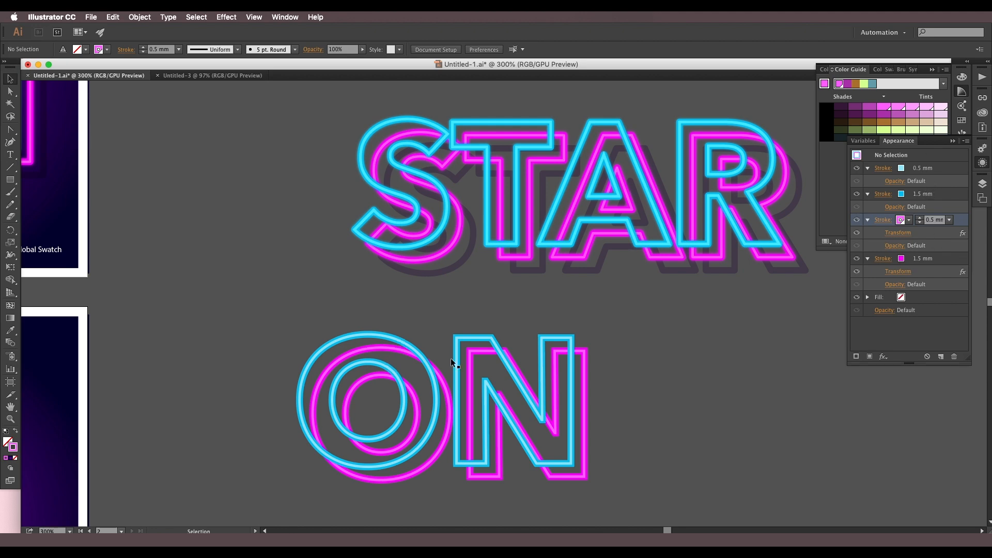
{"action": "left_click", "coordinate": [868, 221]}
{"action": "left_click", "coordinate": [868, 193]}
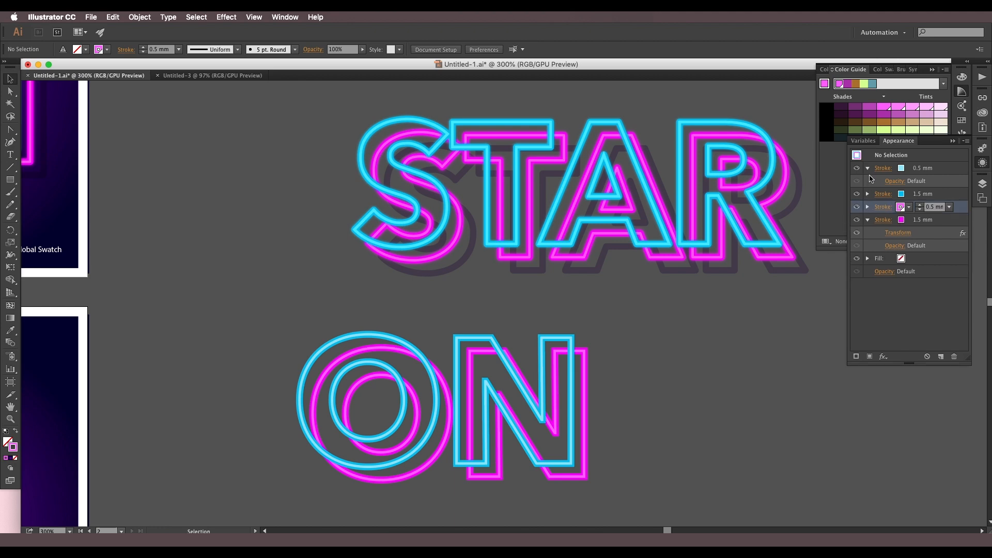
{"action": "left_click", "coordinate": [867, 168]}
{"action": "left_click", "coordinate": [868, 207]}
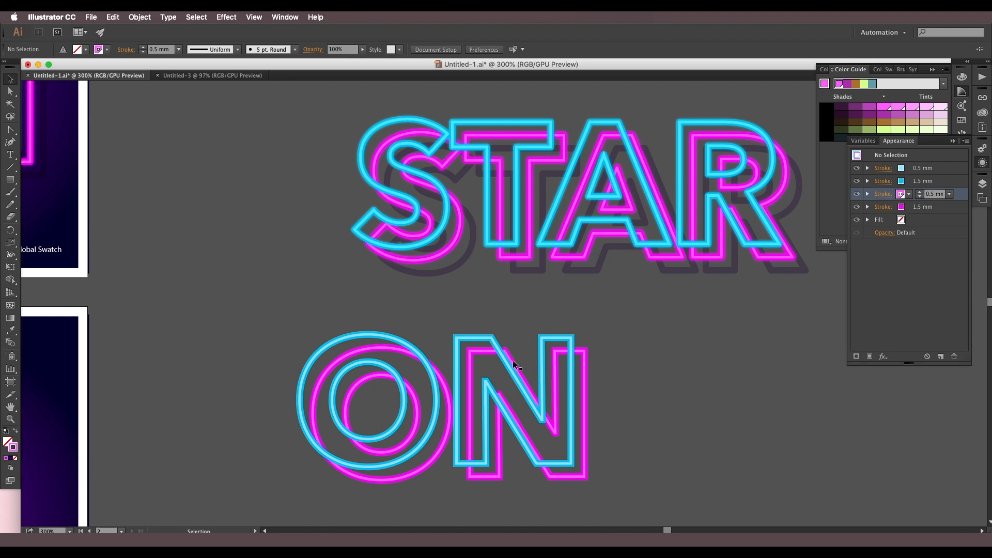
Step: Duplicate the ON text's topmost light cyan 0.5 mm stroke
{"action": "left_click_drag", "start_coordinate": [408, 341], "coordinate": [441, 389]}
{"action": "scroll", "coordinate": [443, 292], "scroll_direction": "up", "scroll_amount": 2}
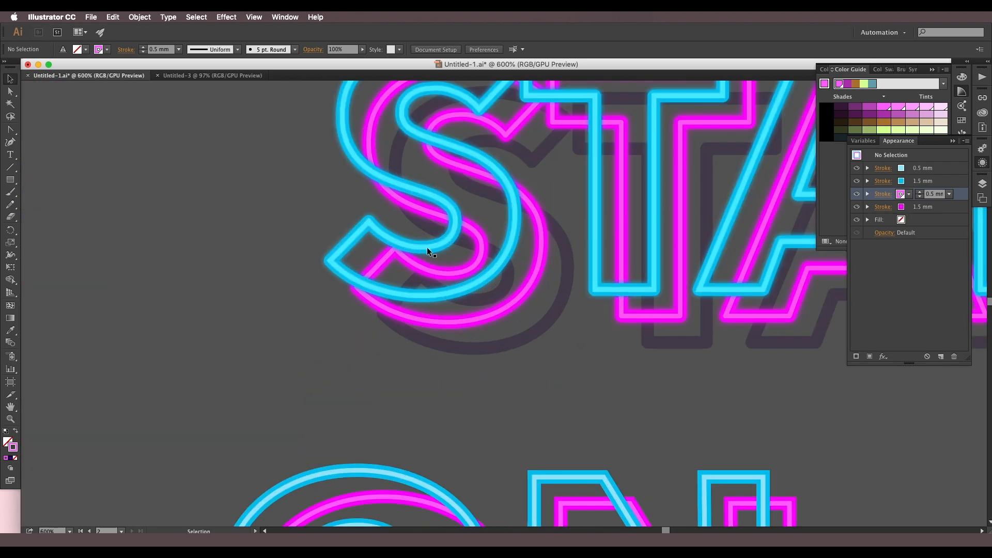
{"action": "scroll", "coordinate": [426, 246], "scroll_direction": "up", "scroll_amount": 2}
{"action": "scroll", "coordinate": [338, 225], "scroll_direction": "down", "scroll_amount": 5}
{"action": "scroll", "coordinate": [370, 411], "scroll_direction": "up", "scroll_amount": 3}
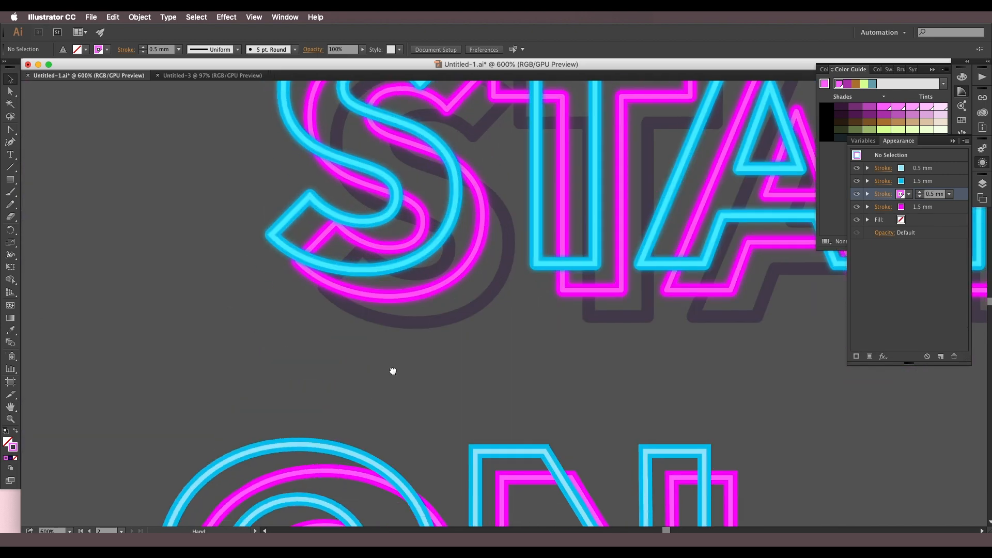
{"action": "scroll", "coordinate": [428, 312], "scroll_direction": "down", "scroll_amount": 1}
{"action": "left_click", "coordinate": [440, 303]}
{"action": "scroll", "coordinate": [522, 343], "scroll_direction": "right", "scroll_amount": 5}
{"action": "left_click", "coordinate": [955, 168]}
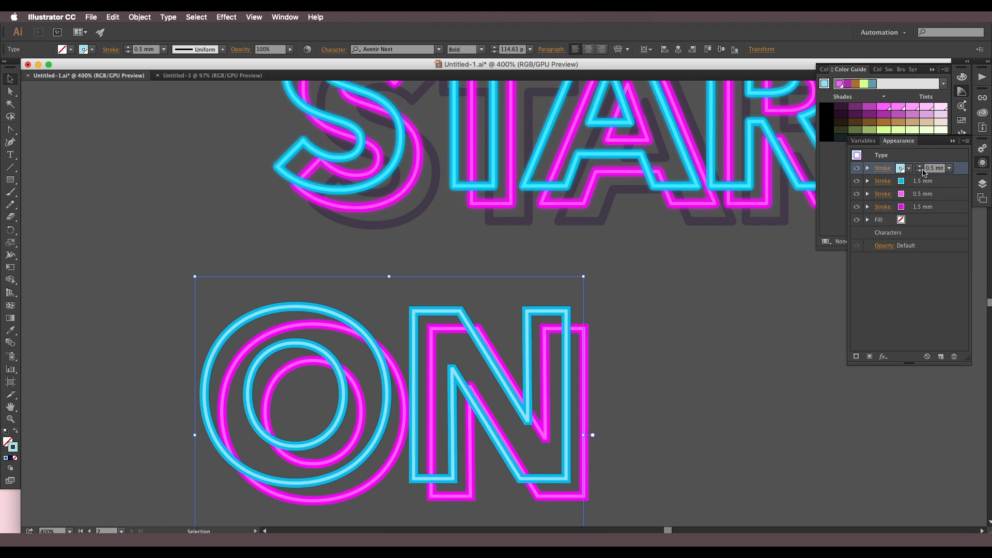
{"action": "left_click", "coordinate": [940, 357]}
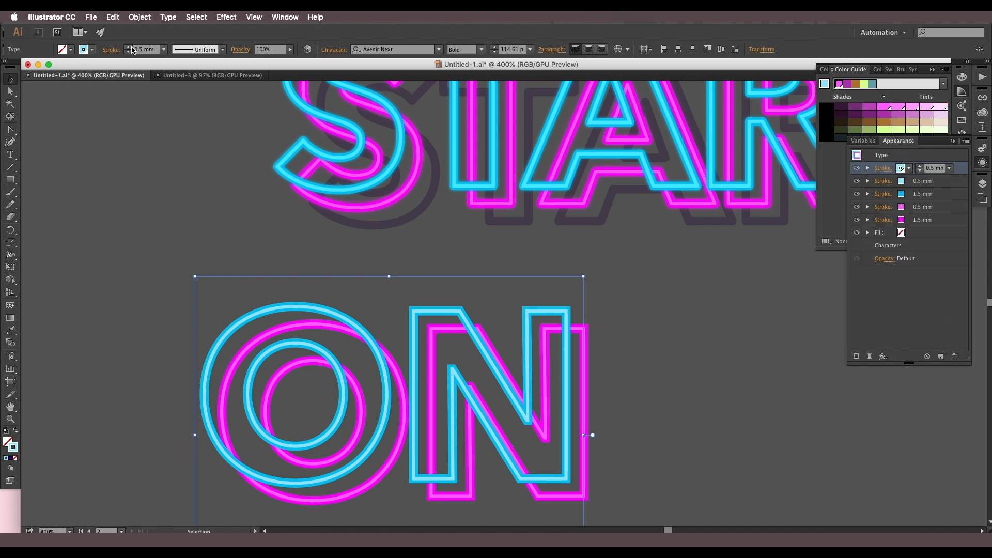
Step: Apply a Gaussian Blur with a 0.7 pixel radius to the topmost light cyan 0.5 mm stroke, and deselect the text
{"action": "left_click", "coordinate": [226, 17]}
{"action": "mouse_move", "coordinate": [347, 219]}
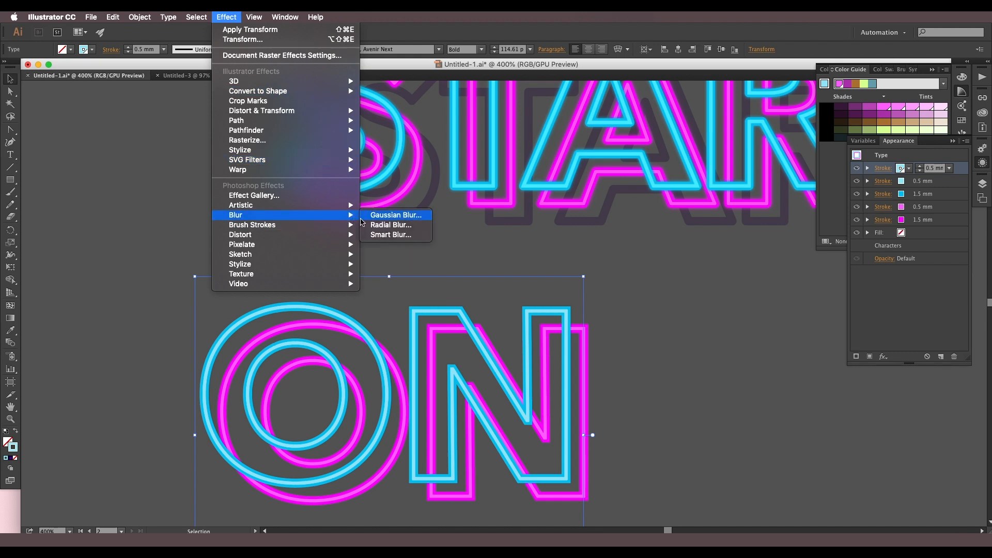
{"action": "left_click", "coordinate": [393, 215]}
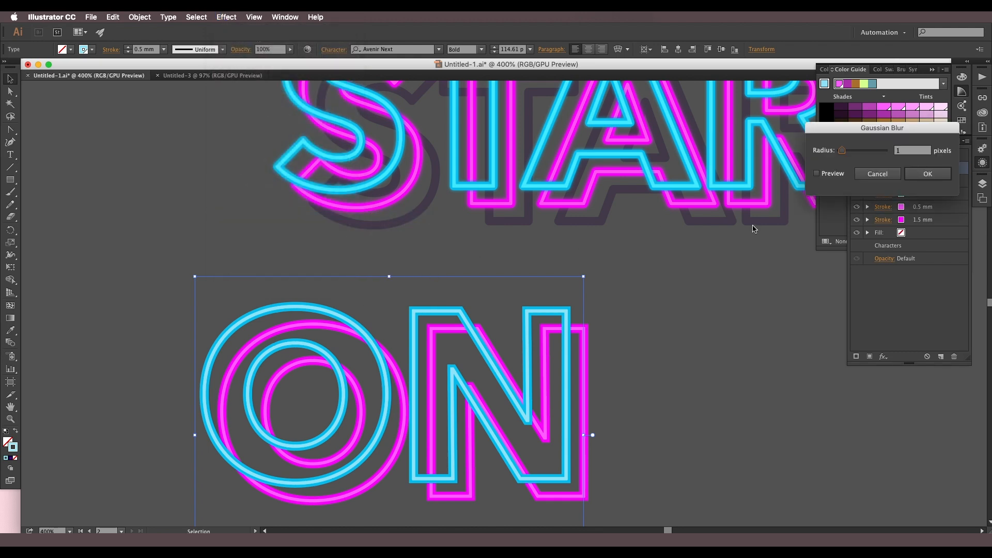
{"action": "left_click", "coordinate": [817, 174]}
{"action": "left_click_drag", "start_coordinate": [848, 149], "coordinate": [832, 161]}
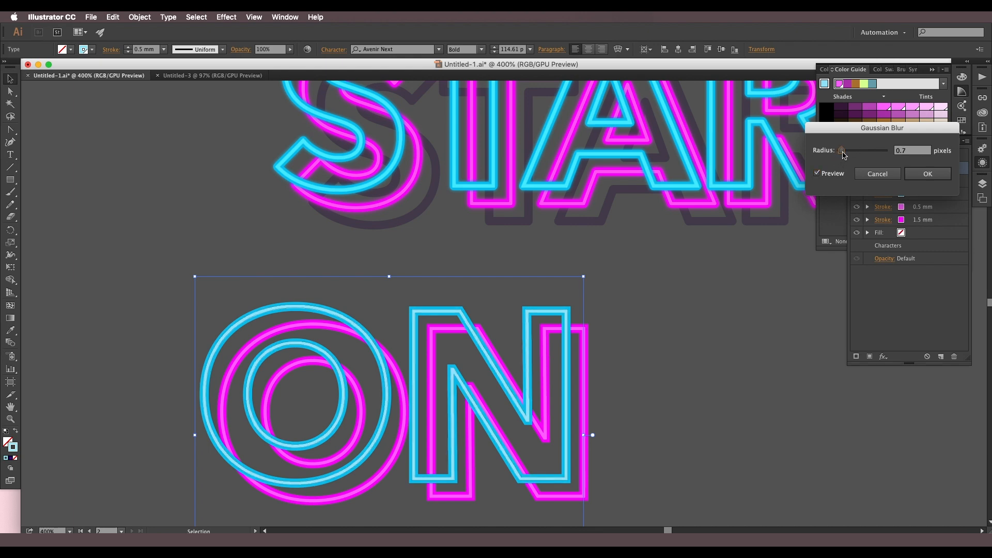
{"action": "left_click", "coordinate": [928, 173]}
{"action": "left_click", "coordinate": [481, 405]}
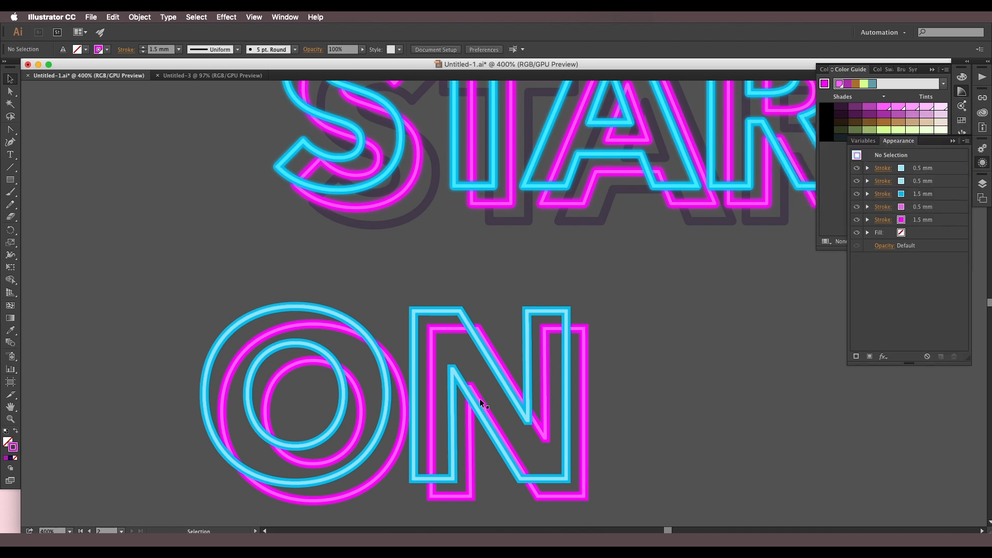
Step: Copy the Gaussian Blur from the ON text's topmost 0.5 mm stroke onto its cyan 1.5 mm stroke
{"action": "scroll", "coordinate": [482, 405], "scroll_direction": "up", "scroll_amount": 2}
{"action": "left_click_drag", "start_coordinate": [206, 269], "coordinate": [416, 202]}
{"action": "scroll", "coordinate": [414, 232], "scroll_direction": "down", "scroll_amount": 5}
{"action": "scroll", "coordinate": [420, 274], "scroll_direction": "right", "scroll_amount": 4}
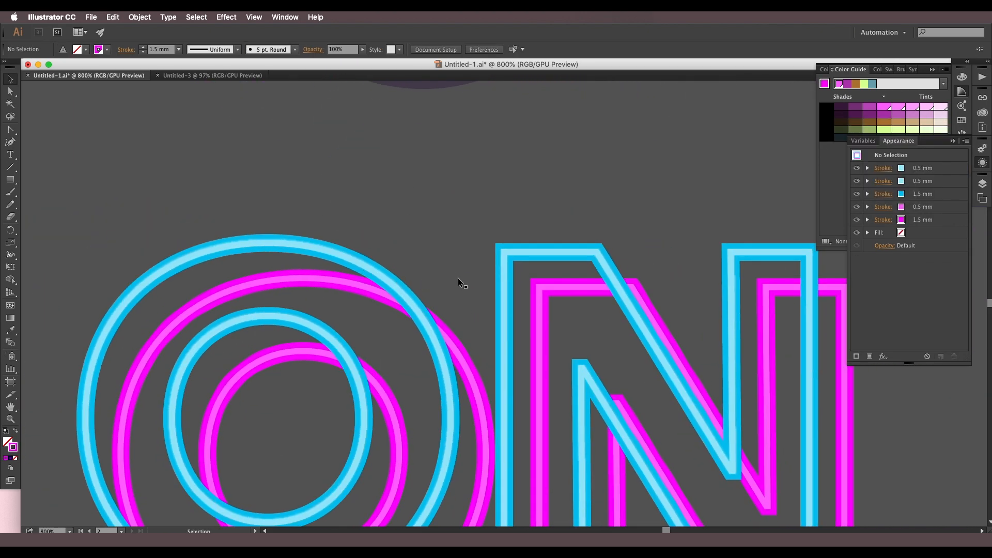
{"action": "left_click", "coordinate": [936, 195]}
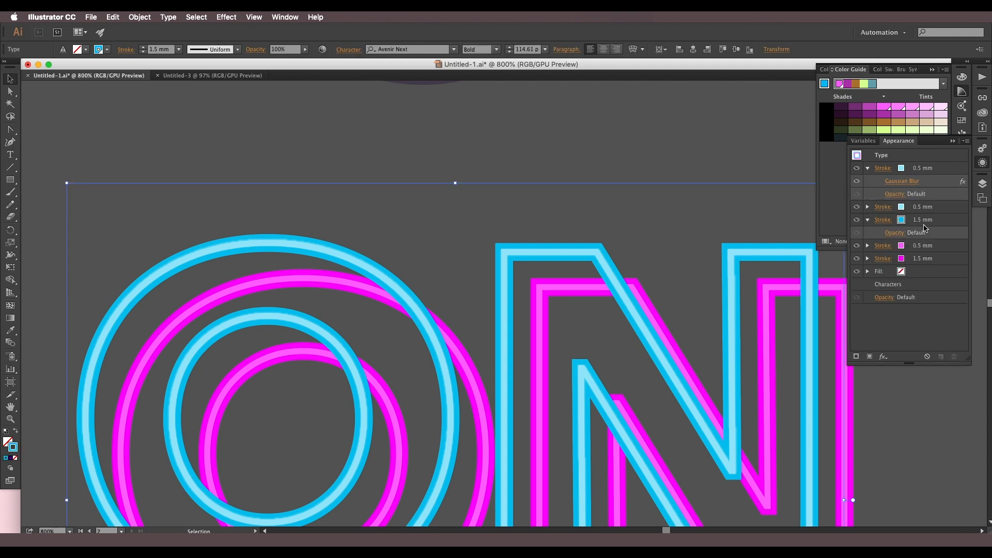
{"action": "left_click", "coordinate": [932, 181]}
{"action": "left_click_drag", "start_coordinate": [929, 184], "coordinate": [927, 221]}
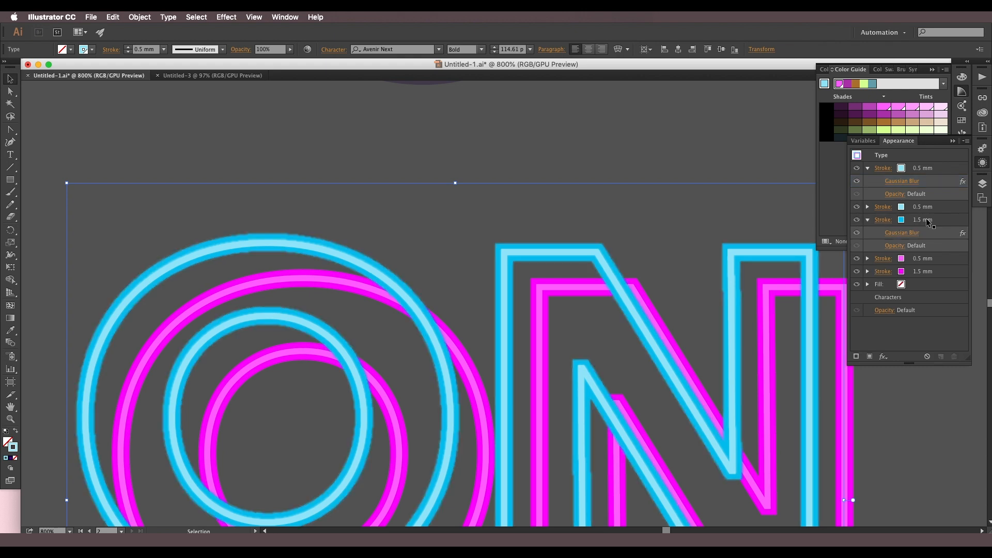
Step: Increase the Gaussian Blur radius on the cyan 1.5 mm stroke for a wider glow
{"action": "left_click", "coordinate": [905, 235]}
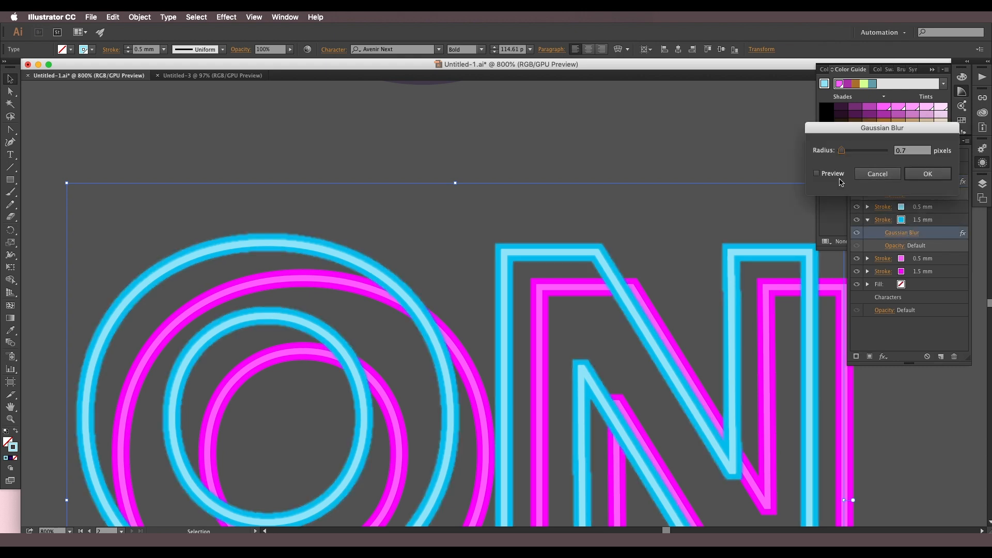
{"action": "left_click_drag", "start_coordinate": [846, 155], "coordinate": [843, 156]}
{"action": "left_click", "coordinate": [928, 174]}
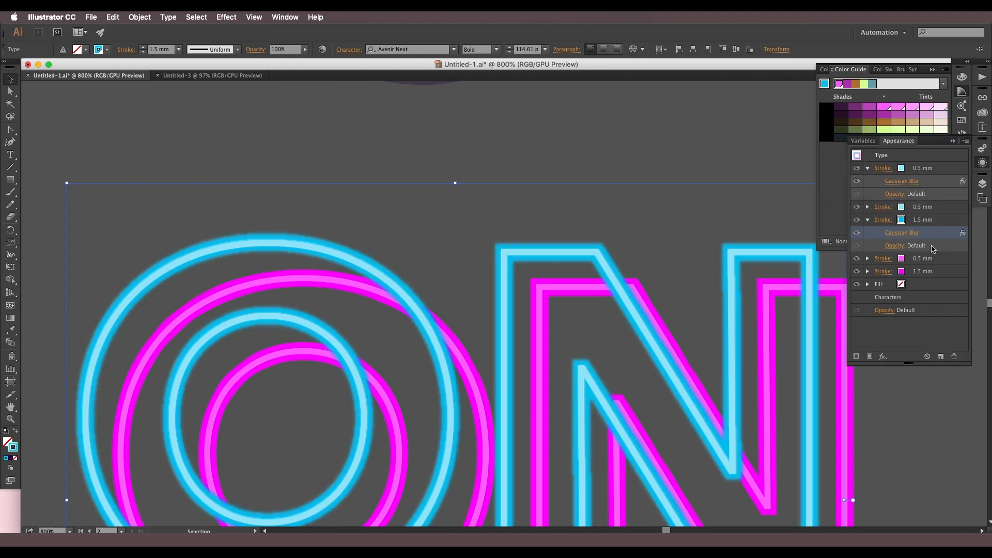
Step: Duplicate the blurred cyan 1.5 mm stroke, remove the Gaussian Blur from the upper copy, and collapse its entry
{"action": "left_click", "coordinate": [939, 220]}
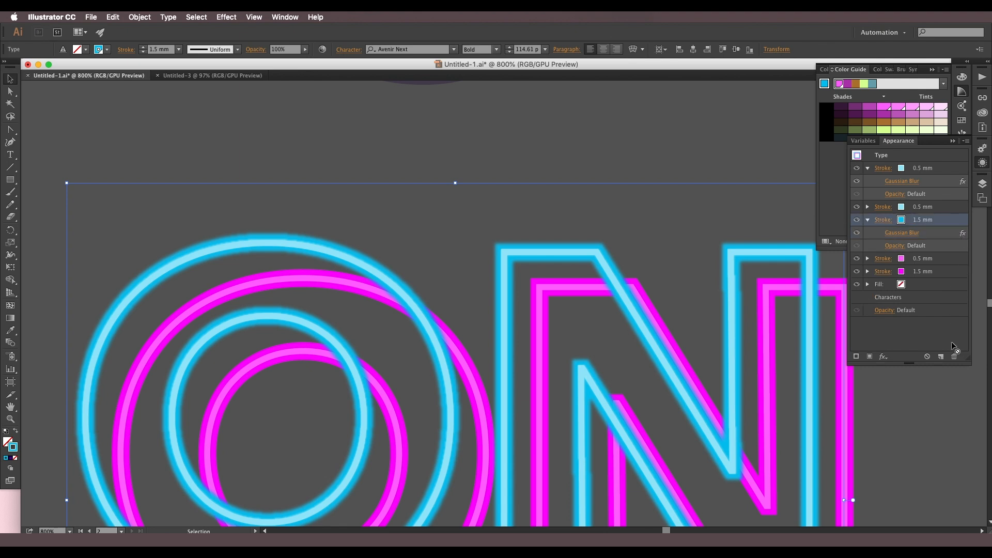
{"action": "left_click", "coordinate": [940, 357]}
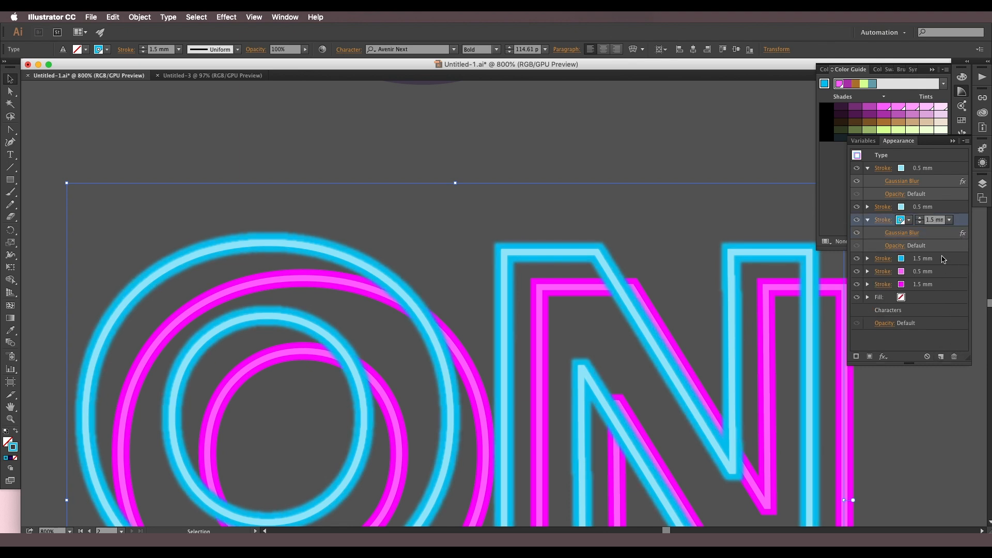
{"action": "left_click", "coordinate": [927, 234]}
{"action": "left_click", "coordinate": [954, 357]}
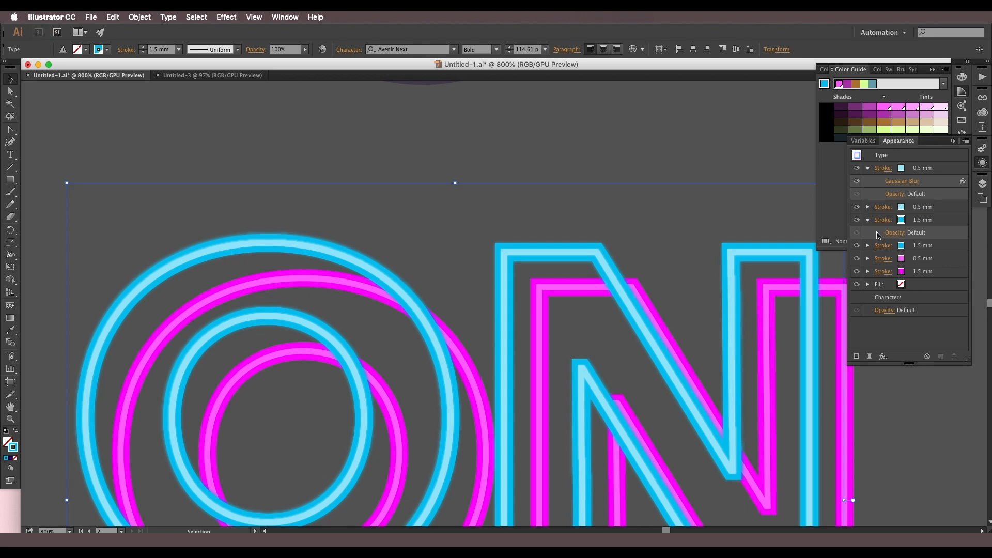
{"action": "left_click", "coordinate": [868, 221]}
Step: Examine the ON text's cyan glow up close against the STAR text's glow
{"action": "scroll", "coordinate": [384, 289], "scroll_direction": "down", "scroll_amount": 2}
{"action": "scroll", "coordinate": [404, 291], "scroll_direction": "up", "scroll_amount": 3}
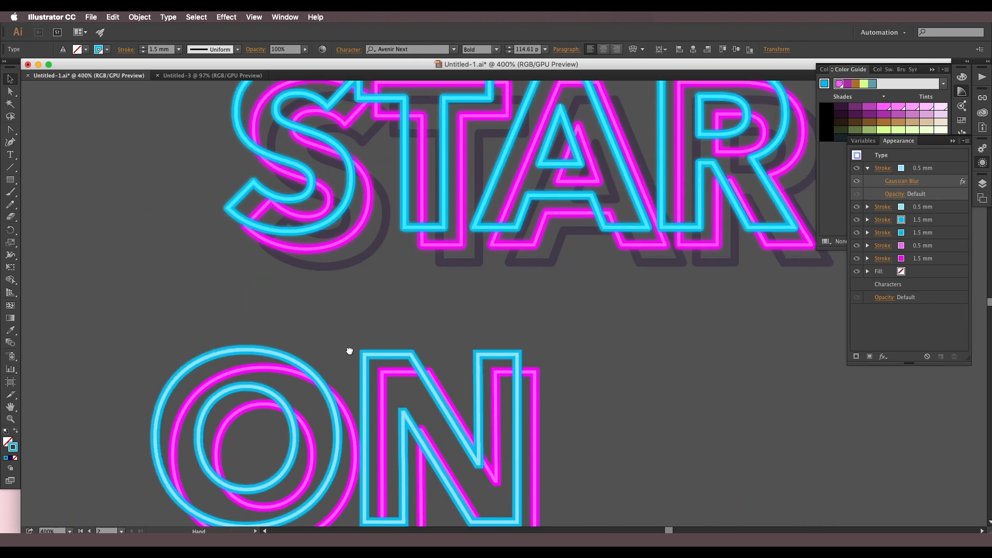
{"action": "scroll", "coordinate": [370, 349], "scroll_direction": "up", "scroll_amount": 2}
{"action": "left_click_drag", "start_coordinate": [228, 257], "coordinate": [548, 339]}
{"action": "left_click_drag", "start_coordinate": [444, 411], "coordinate": [445, 327]}
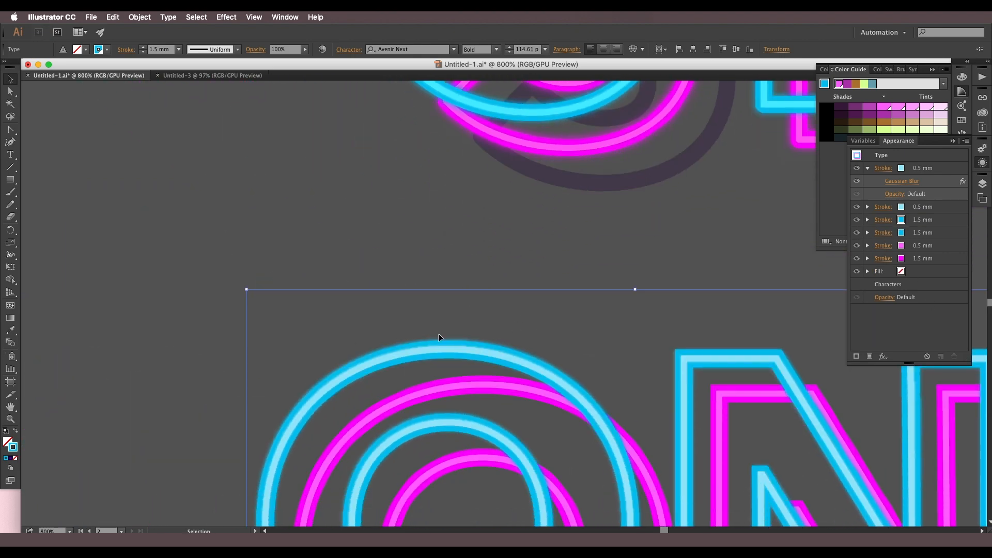
{"action": "scroll", "coordinate": [441, 351], "scroll_direction": "down", "scroll_amount": 1}
{"action": "left_click_drag", "start_coordinate": [655, 372], "coordinate": [360, 305]}
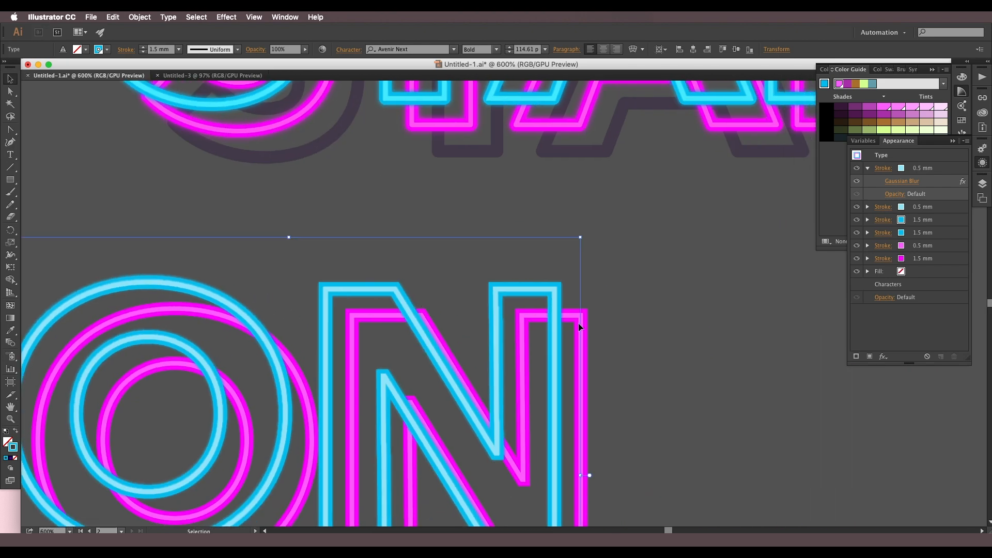
Step: Duplicate both magenta strokes of the ON text and stack the two 0.5 mm strokes above the two 1.5 mm strokes
{"action": "left_click", "coordinate": [943, 259]}
{"action": "left_click", "coordinate": [930, 246], "text": "shift"}
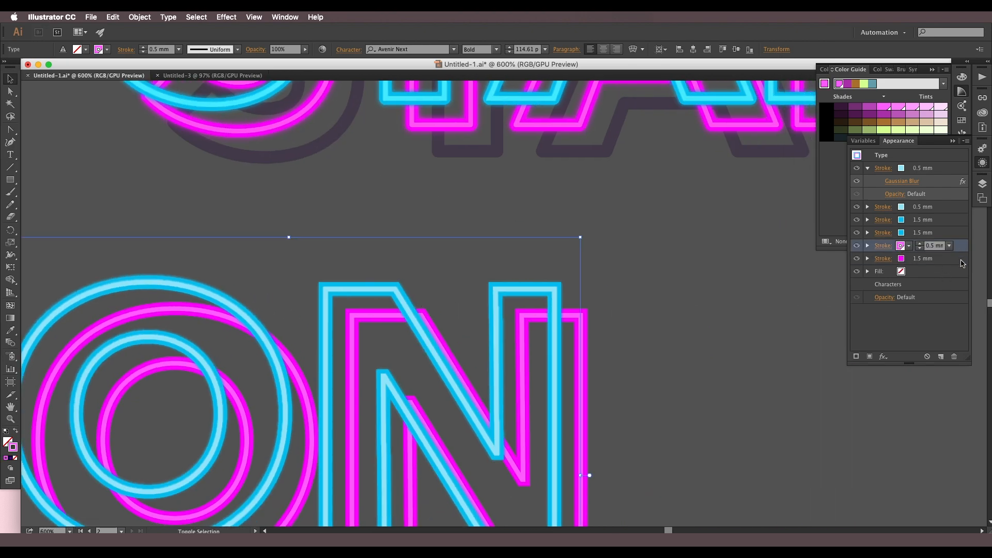
{"action": "left_click", "coordinate": [945, 356]}
{"action": "left_click", "coordinate": [938, 261]}
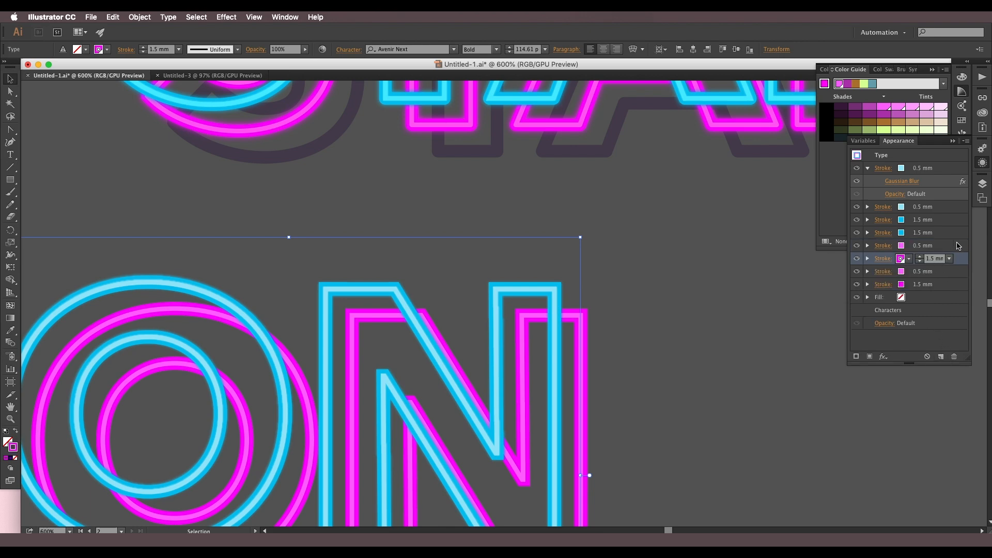
{"action": "left_click", "coordinate": [959, 248]}
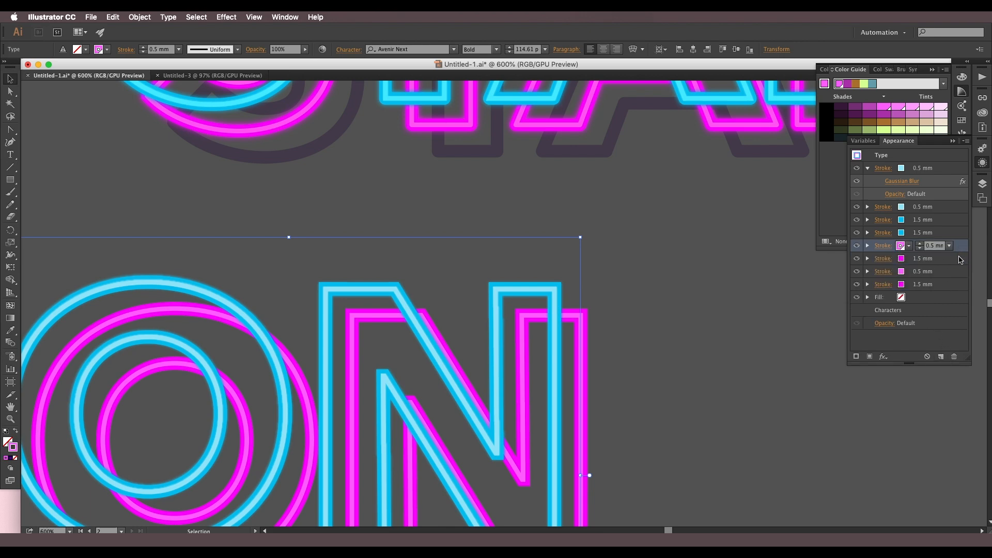
{"action": "left_click_drag", "start_coordinate": [960, 265], "coordinate": [959, 278]}
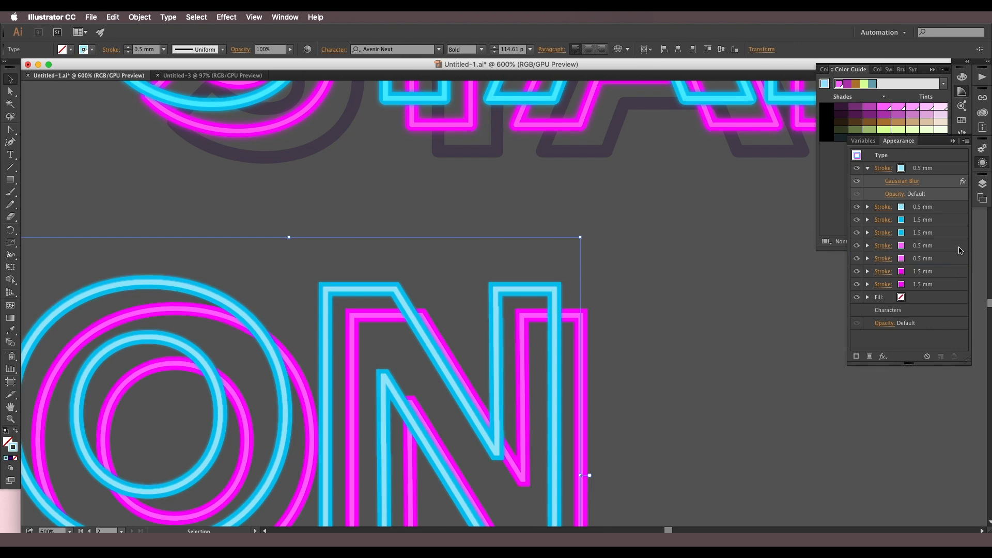
Step: Copy the topmost cyan 0.5 mm stroke's Gaussian Blur onto the upper magenta 0.5 mm stroke
{"action": "left_click", "coordinate": [945, 249]}
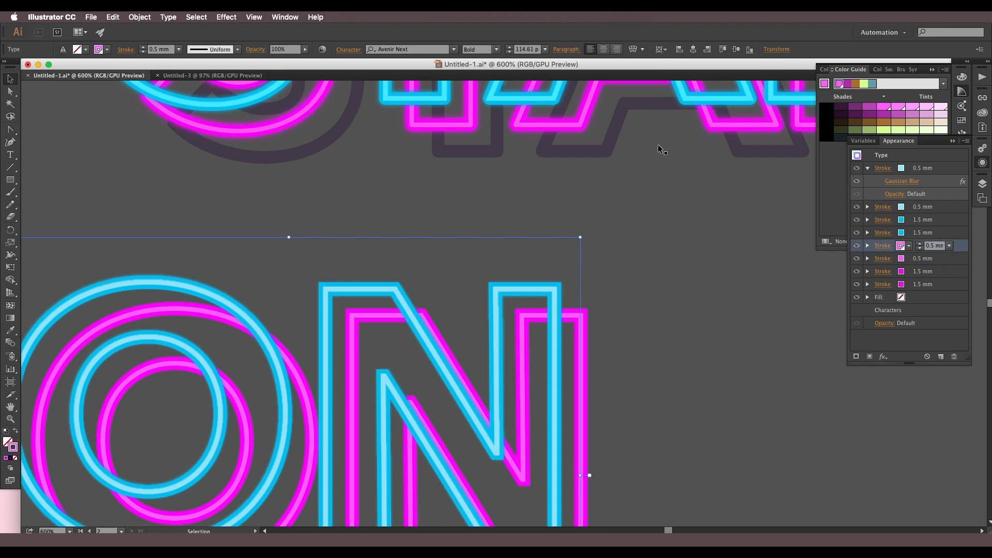
{"action": "left_click", "coordinate": [913, 182]}
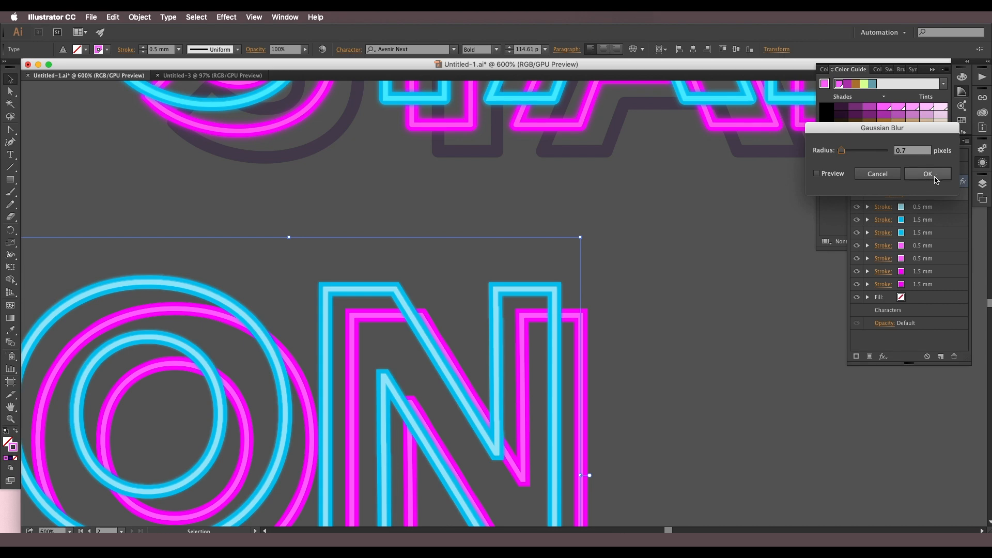
{"action": "left_click", "coordinate": [939, 172]}
{"action": "mouse_move", "coordinate": [954, 234]}
{"action": "left_mouse_down"}
{"action": "mouse_move", "coordinate": [956, 246]}
{"action": "mouse_move", "coordinate": [948, 239]}
{"action": "left_mouse_up"}
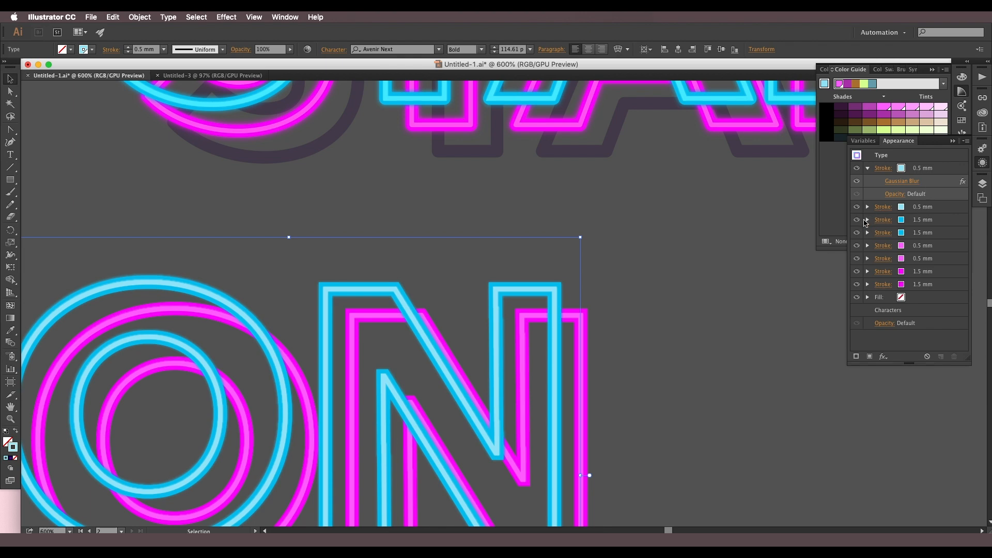
Step: Copy the lower cyan 1.5 mm stroke's Gaussian Blur onto the bottommost magenta 1.5 mm stroke
{"action": "left_click", "coordinate": [868, 220]}
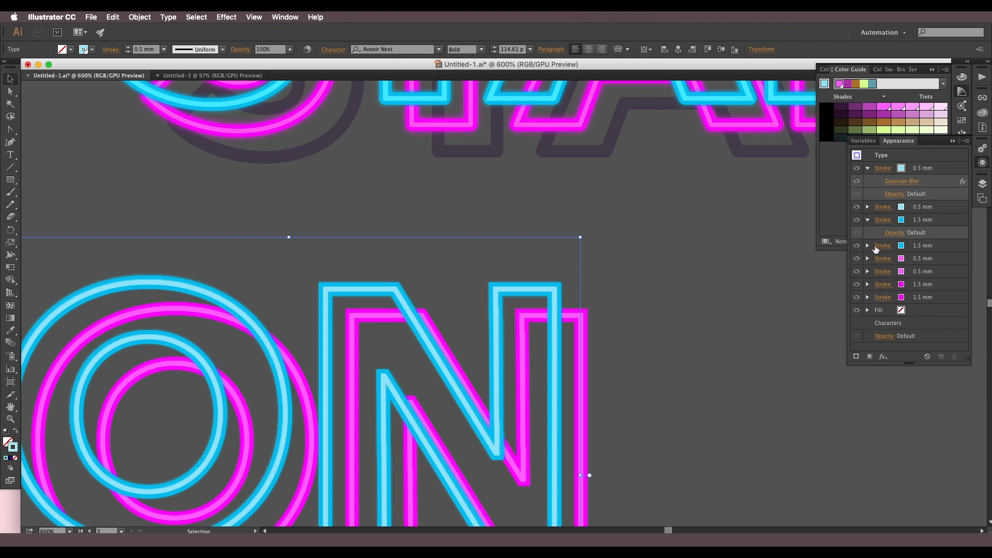
{"action": "left_click", "coordinate": [868, 246]}
{"action": "scroll", "coordinate": [914, 260], "scroll_direction": "down", "scroll_amount": 1}
{"action": "left_click", "coordinate": [927, 248]}
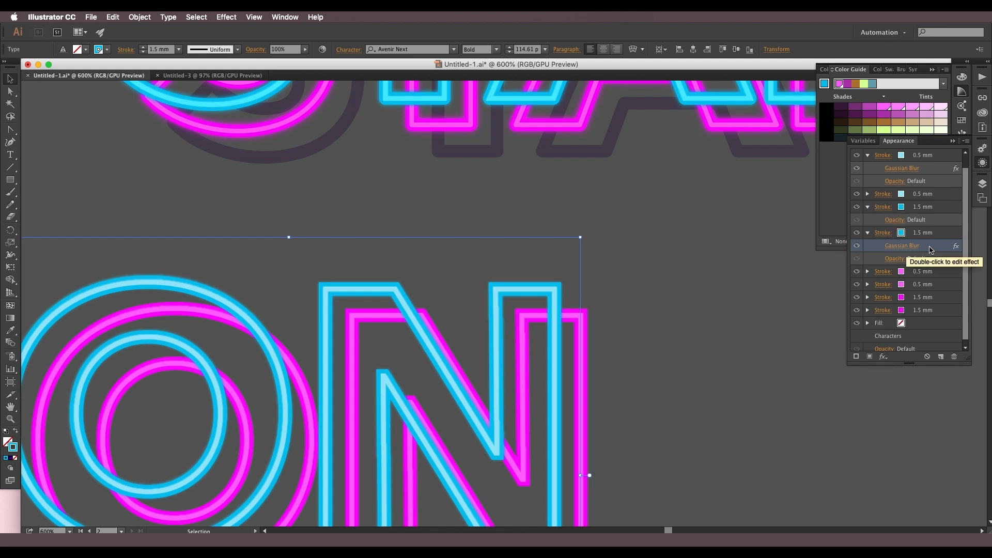
{"action": "left_click_drag", "start_coordinate": [927, 249], "coordinate": [935, 311]}
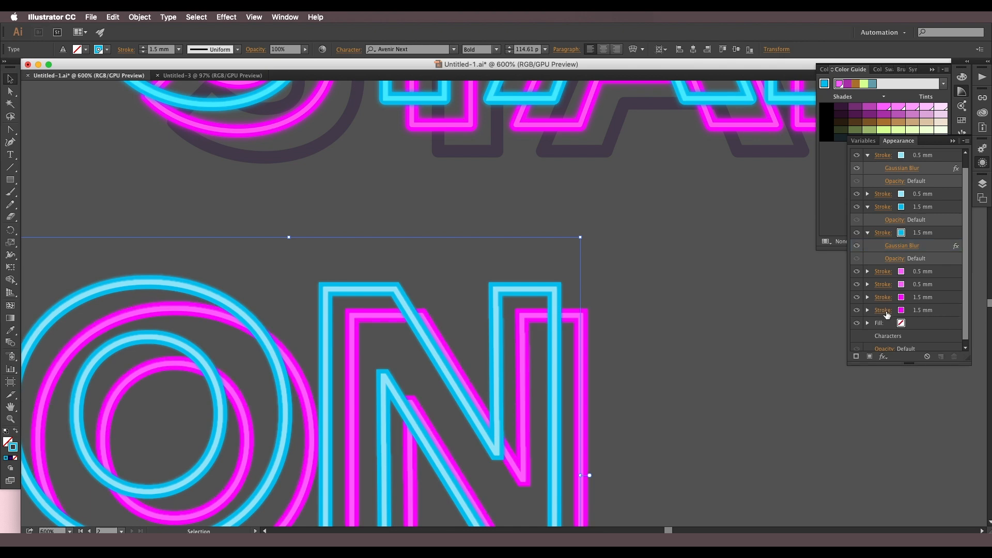
Step: Set the Gaussian Blur radius of the ON text's bottommost magenta 1.5 mm stroke to 3.3 pixels
{"action": "left_click", "coordinate": [689, 332]}
{"action": "scroll", "coordinate": [584, 342], "scroll_direction": "up", "scroll_amount": 2}
{"action": "scroll", "coordinate": [580, 317], "scroll_direction": "down", "scroll_amount": 2}
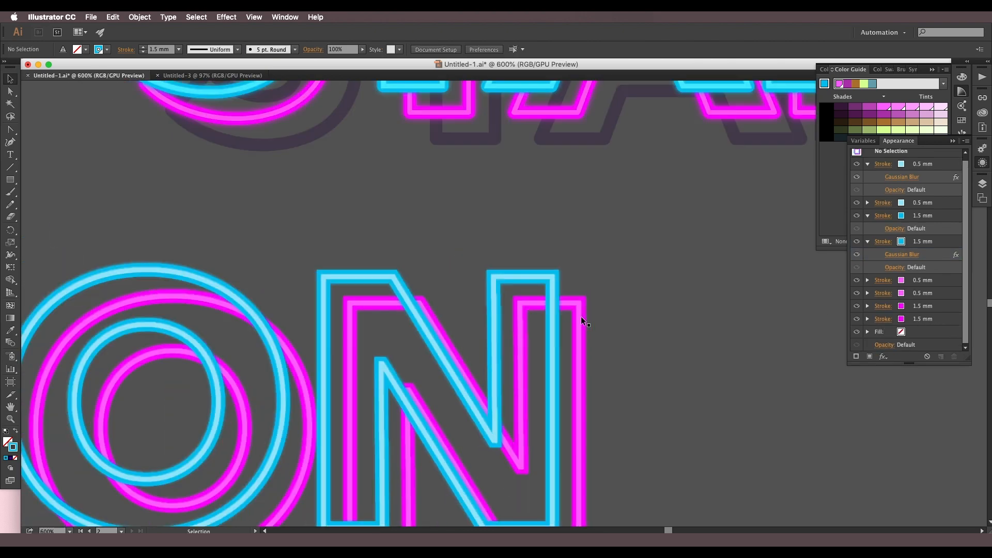
{"action": "scroll", "coordinate": [581, 318], "scroll_direction": "up", "scroll_amount": 1}
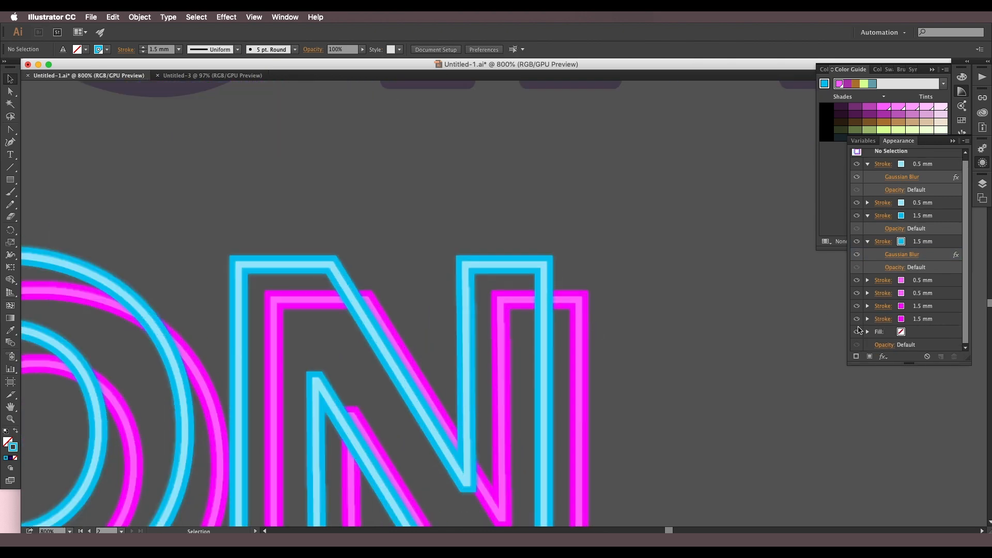
{"action": "left_click", "coordinate": [910, 317]}
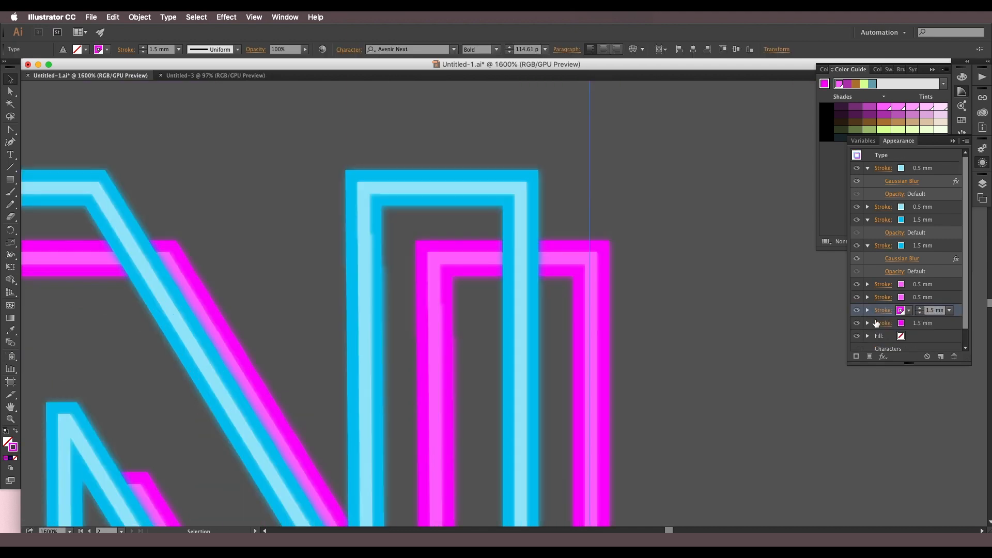
{"action": "left_click", "coordinate": [868, 323]}
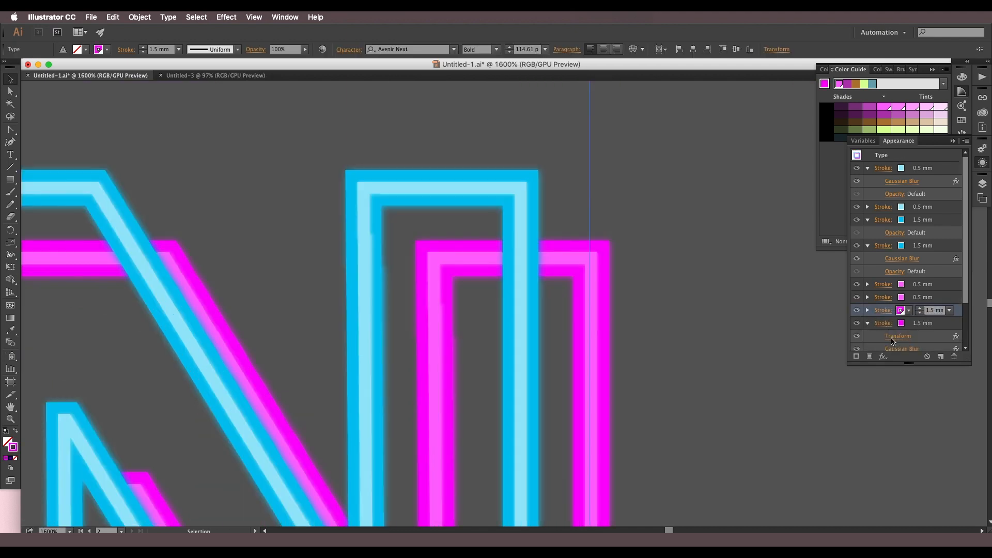
{"action": "scroll", "coordinate": [894, 340], "scroll_direction": "down", "scroll_amount": 1}
{"action": "left_click", "coordinate": [897, 337]}
{"action": "left_click", "coordinate": [839, 172]}
{"action": "left_click_drag", "start_coordinate": [846, 150], "coordinate": [851, 153]}
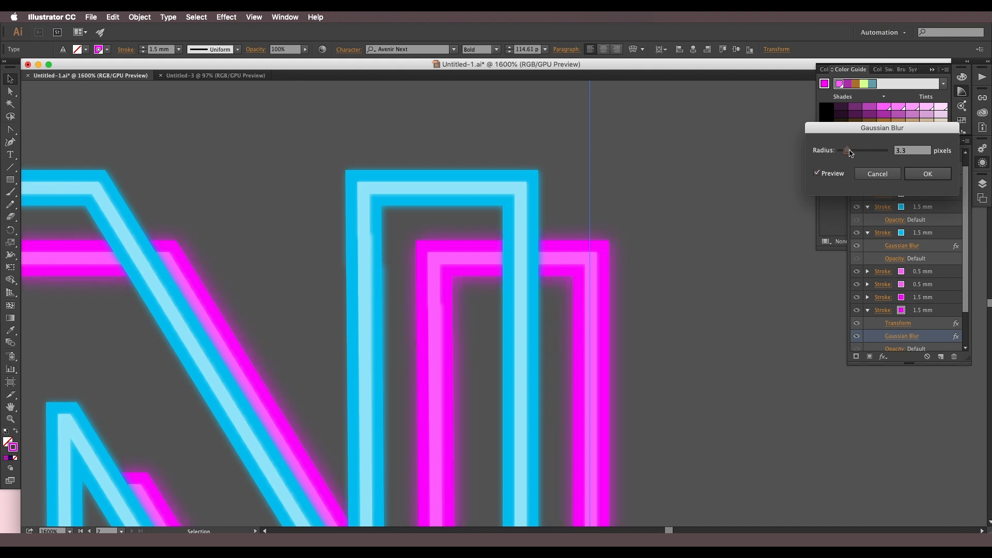
{"action": "left_click", "coordinate": [910, 177]}
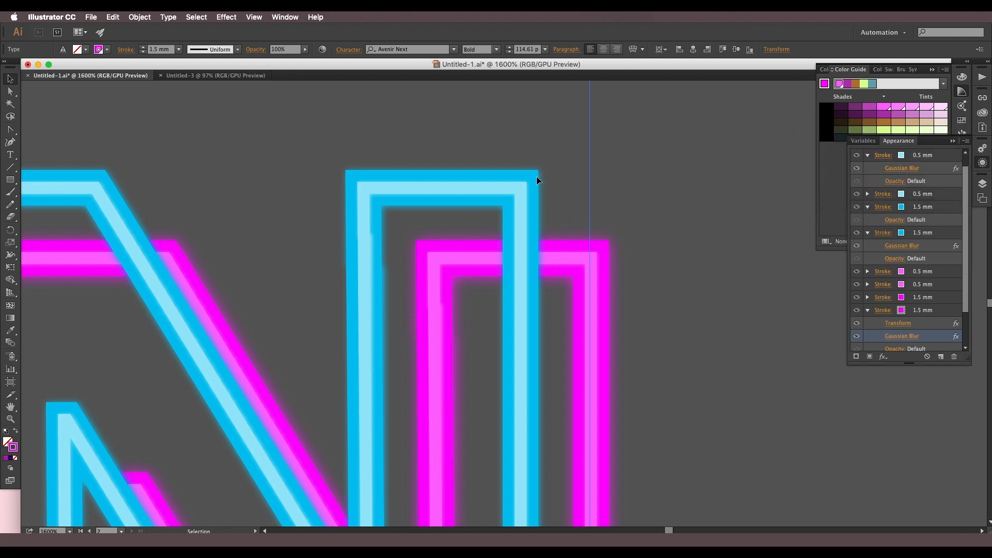
Step: Increase the Gaussian Blur radius of the ON text's lower cyan 1.5 mm stroke to widen its glow
{"action": "left_click", "coordinate": [904, 247]}
{"action": "left_click", "coordinate": [837, 175]}
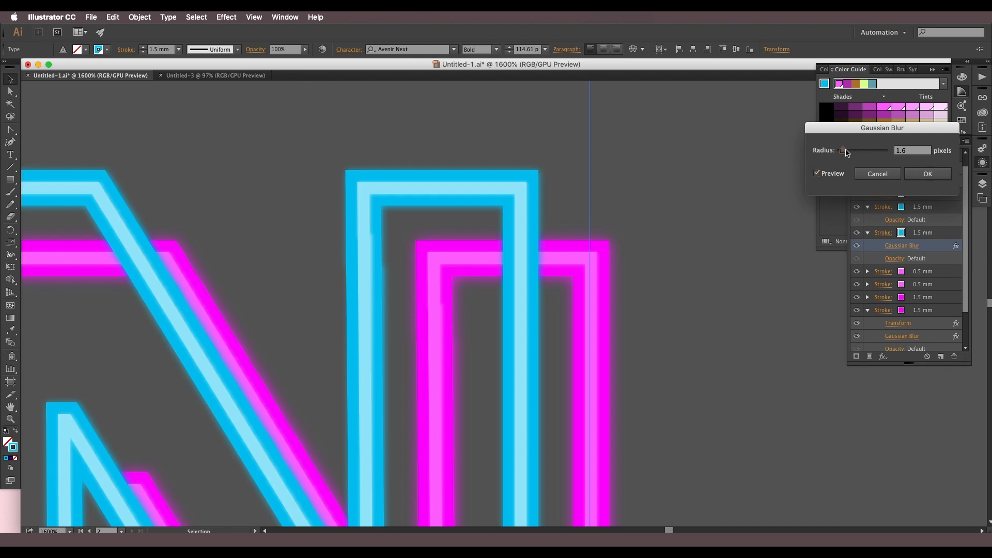
{"action": "left_click", "coordinate": [928, 175]}
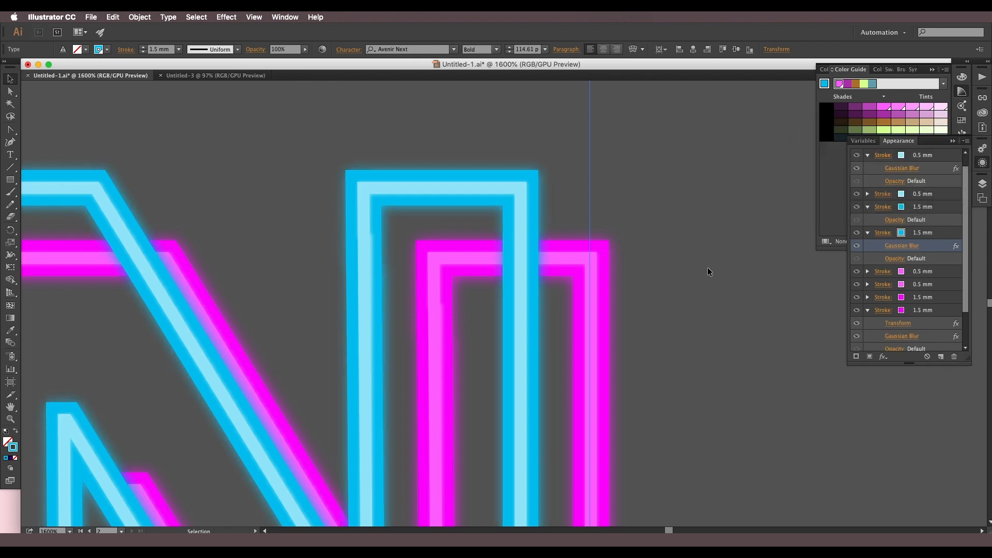
{"action": "left_click", "coordinate": [700, 325]}
{"action": "scroll", "coordinate": [700, 327], "scroll_direction": "down", "scroll_amount": 2}
{"action": "scroll", "coordinate": [761, 388], "scroll_direction": "down", "scroll_amount": 3}
{"action": "scroll", "coordinate": [600, 385], "scroll_direction": "up", "scroll_amount": 3}
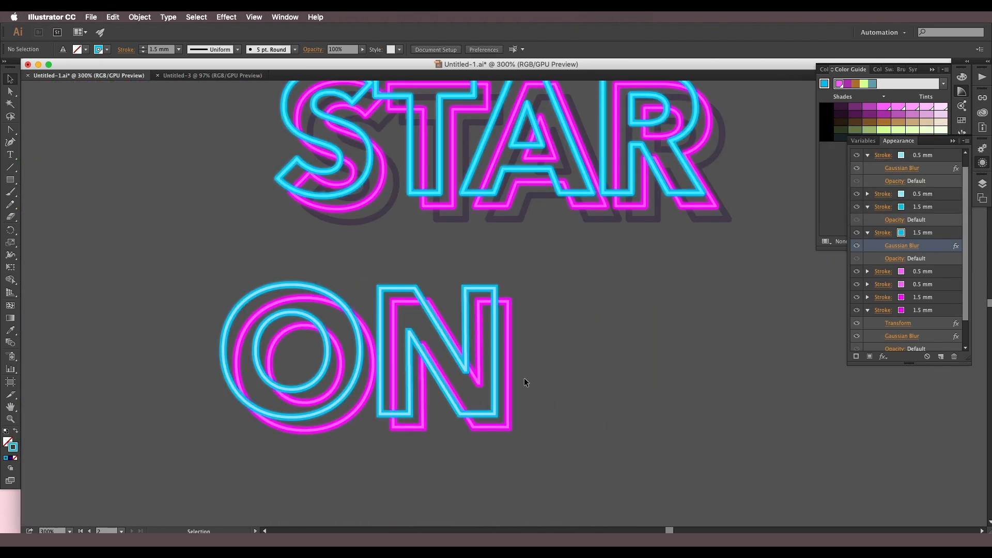
Step: Move the ON text farther down, clear of the STAR text
{"action": "left_click_drag", "start_coordinate": [502, 372], "coordinate": [648, 472]}
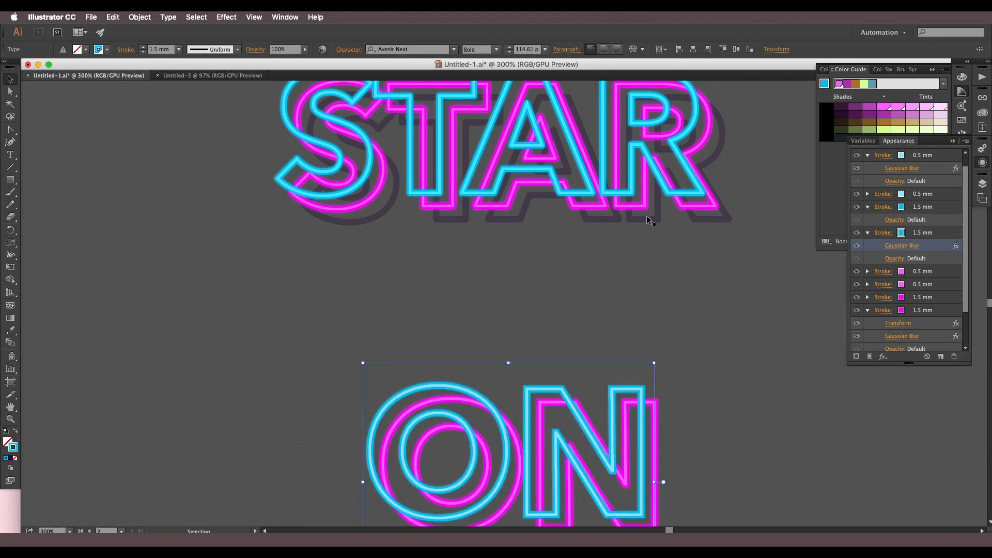
{"action": "left_click_drag", "start_coordinate": [677, 415], "coordinate": [647, 232]}
{"action": "left_click_drag", "start_coordinate": [578, 261], "coordinate": [530, 237]}
{"action": "scroll", "coordinate": [559, 269], "scroll_direction": "up", "scroll_amount": 1}
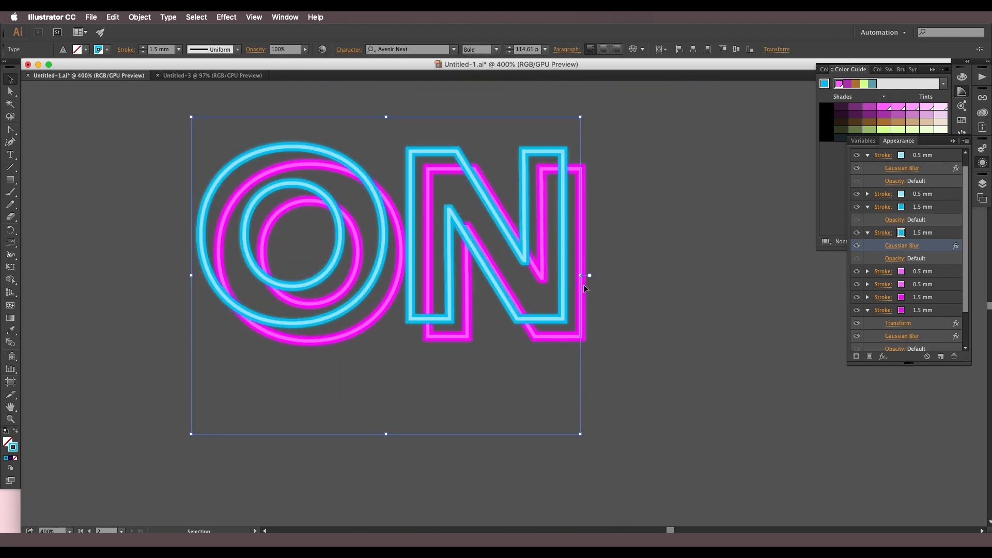
Step: Collapse the expanded effect details of the ON text's cyan and magenta strokes
{"action": "scroll", "coordinate": [955, 289], "scroll_direction": "down", "scroll_amount": 3}
{"action": "left_click", "coordinate": [955, 307]}
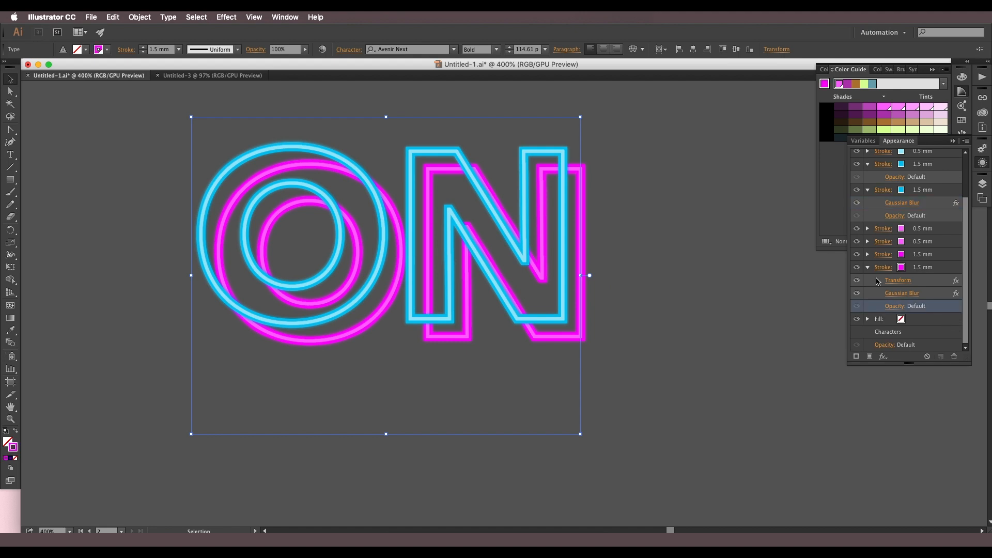
{"action": "left_click", "coordinate": [868, 267]}
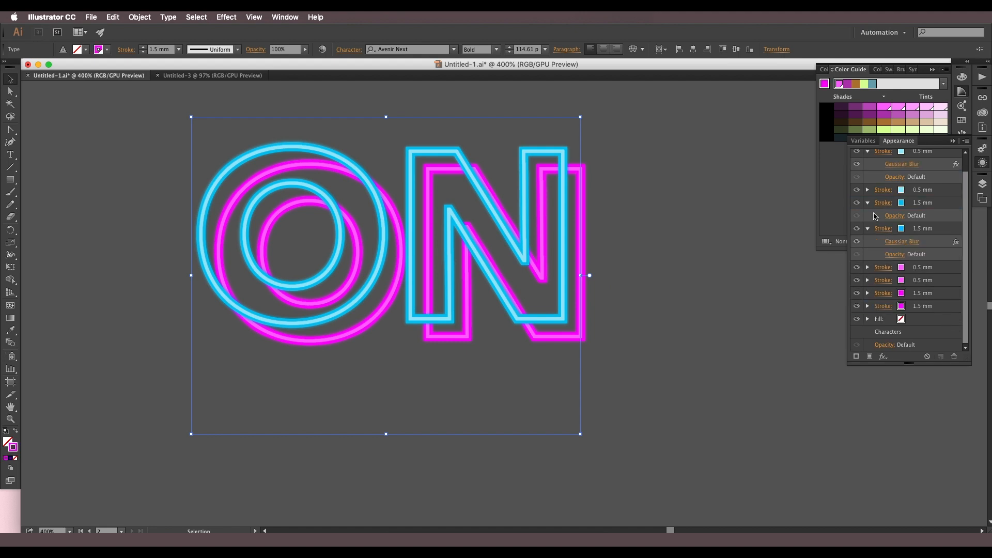
{"action": "left_click", "coordinate": [868, 203]}
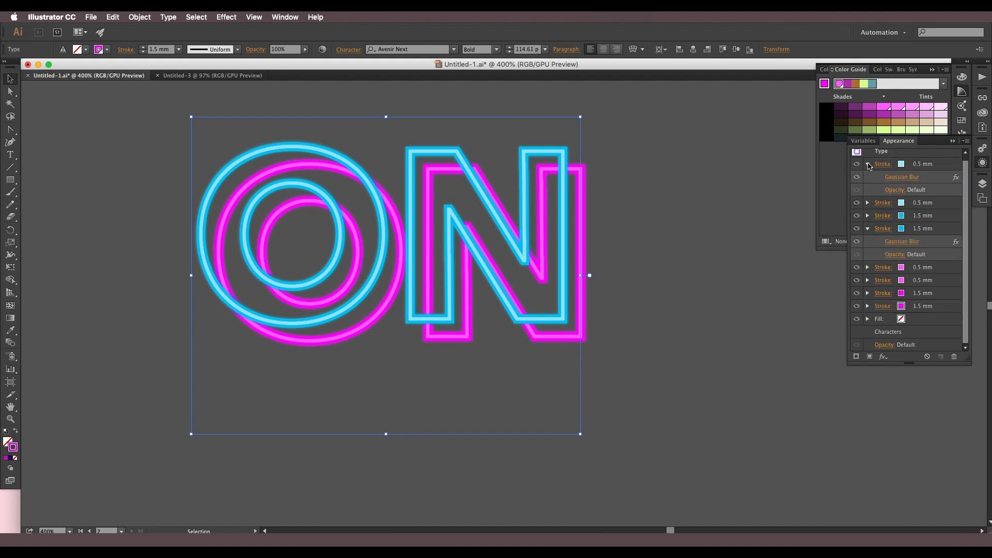
{"action": "left_click", "coordinate": [869, 165]}
{"action": "left_click", "coordinate": [867, 207]}
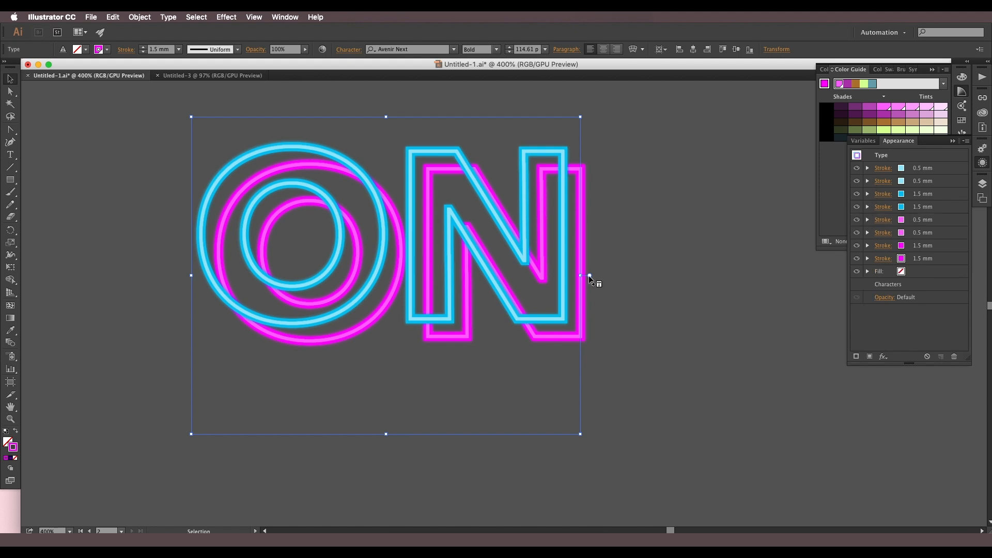
Step: Duplicate the unblurred magenta 1.5 mm stroke of the ON text and place the copy below all other strokes
{"action": "left_click", "coordinate": [909, 314]}
{"action": "left_click", "coordinate": [927, 264]}
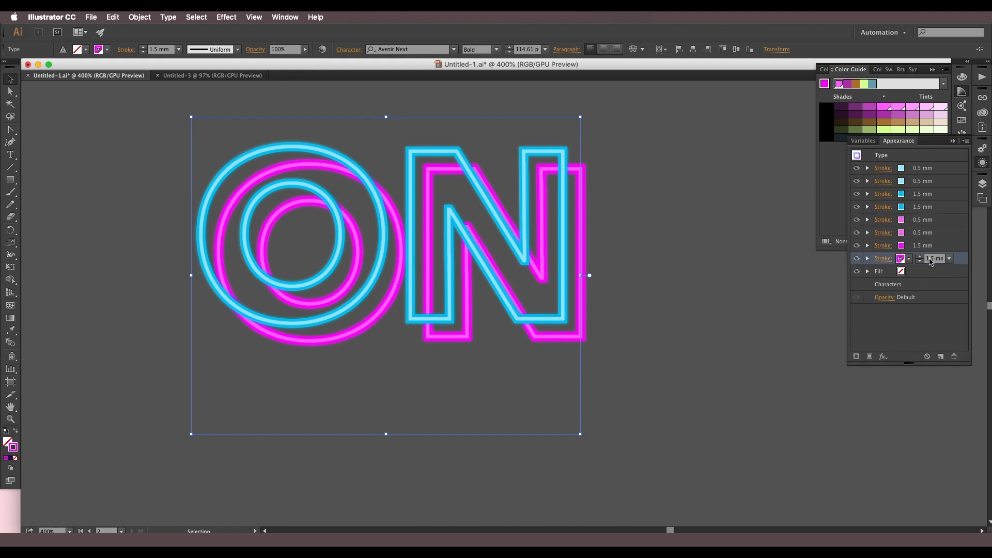
{"action": "left_click", "coordinate": [944, 249]}
{"action": "left_click", "coordinate": [868, 245]}
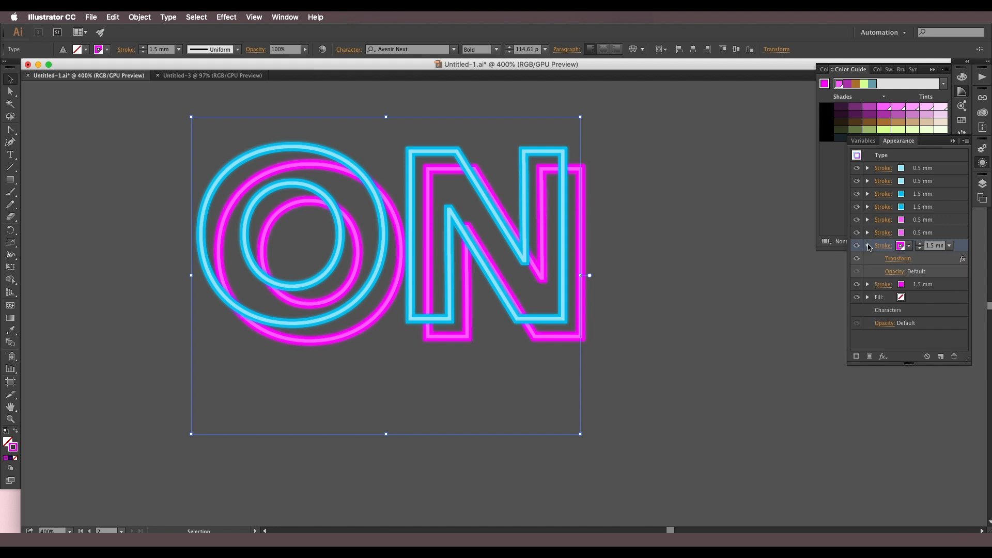
{"action": "left_click", "coordinate": [868, 246]}
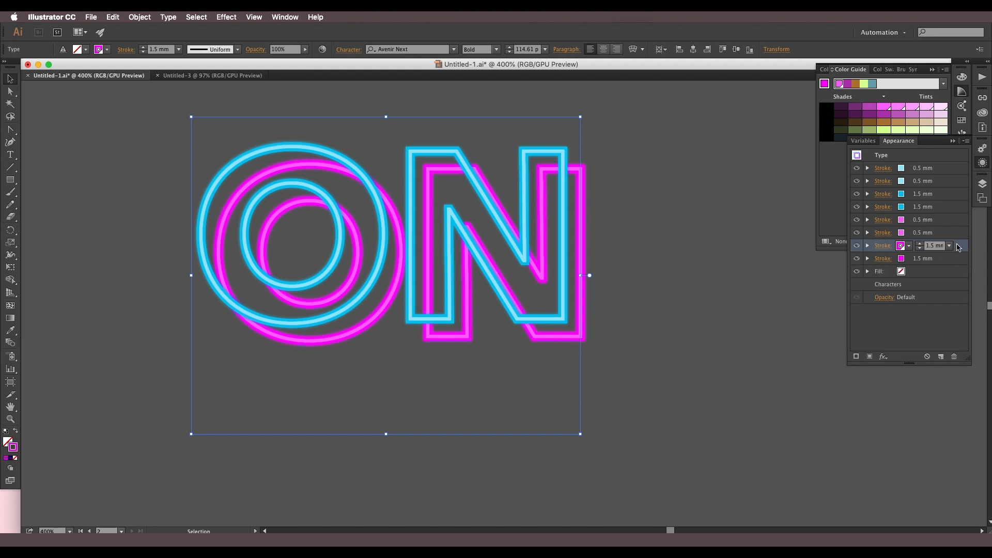
{"action": "left_click", "coordinate": [941, 357]}
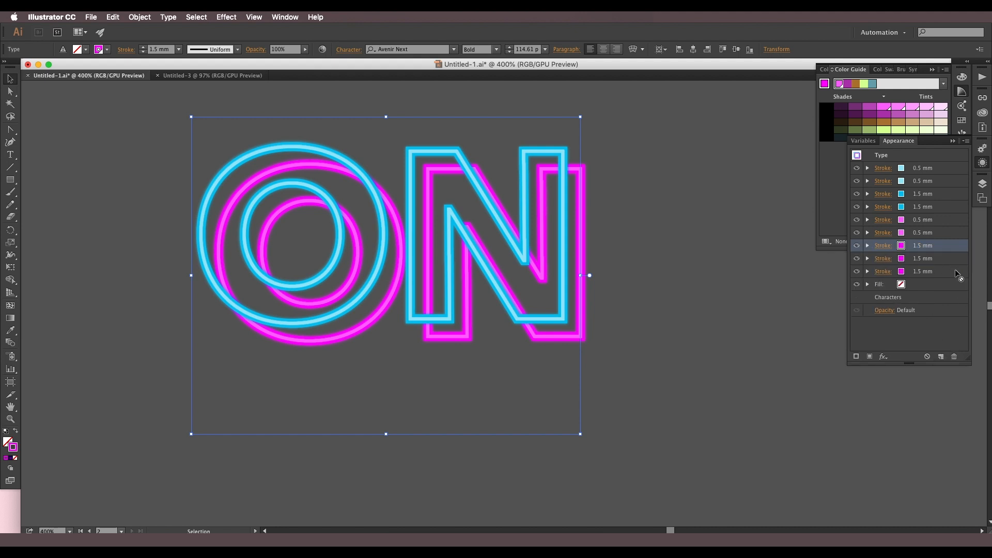
{"action": "left_click", "coordinate": [888, 279]}
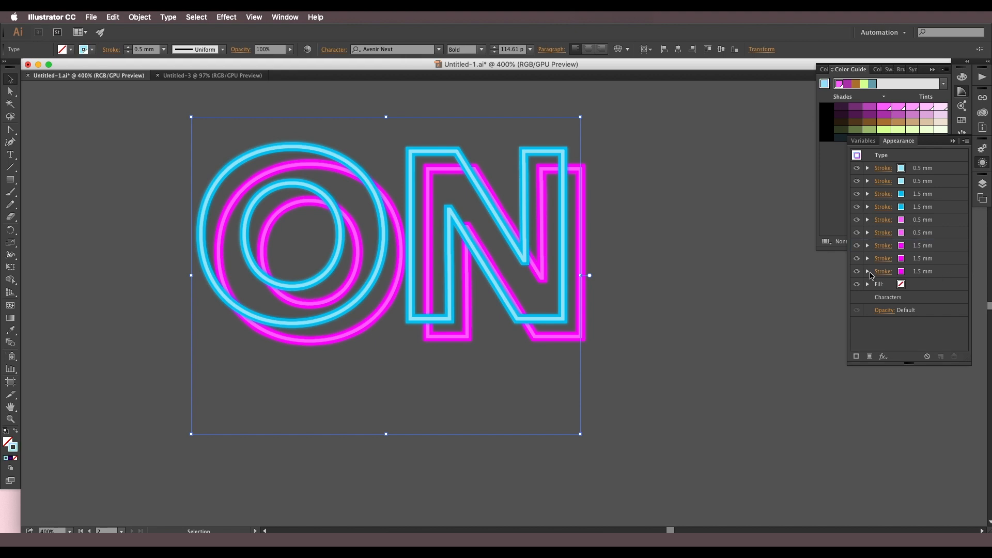
Step: Recolor the bottommost 1.5 mm stroke of the ON text with the black swatch
{"action": "left_click", "coordinate": [901, 273]}
{"action": "left_click", "coordinate": [901, 272]}
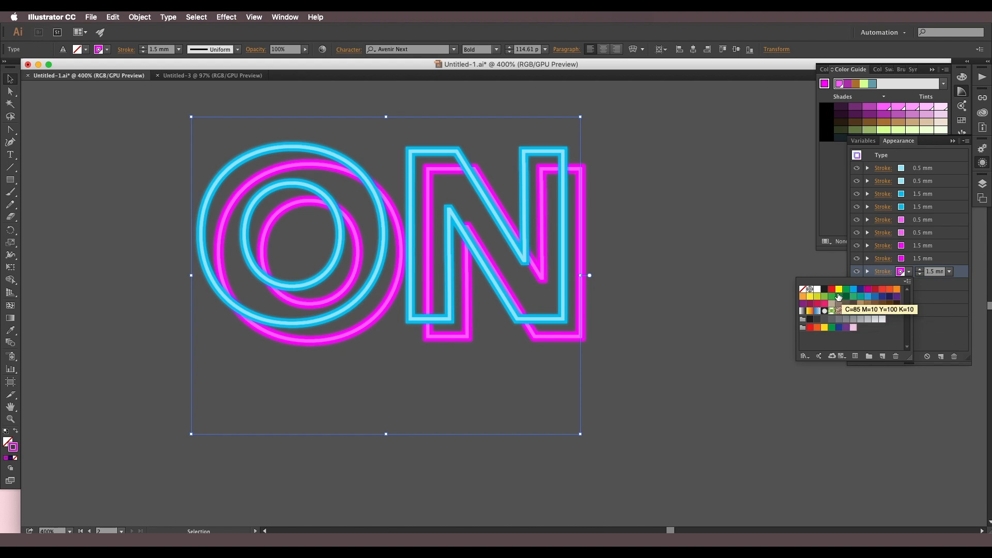
{"action": "left_click", "coordinate": [821, 286]}
{"action": "left_click", "coordinate": [830, 290]}
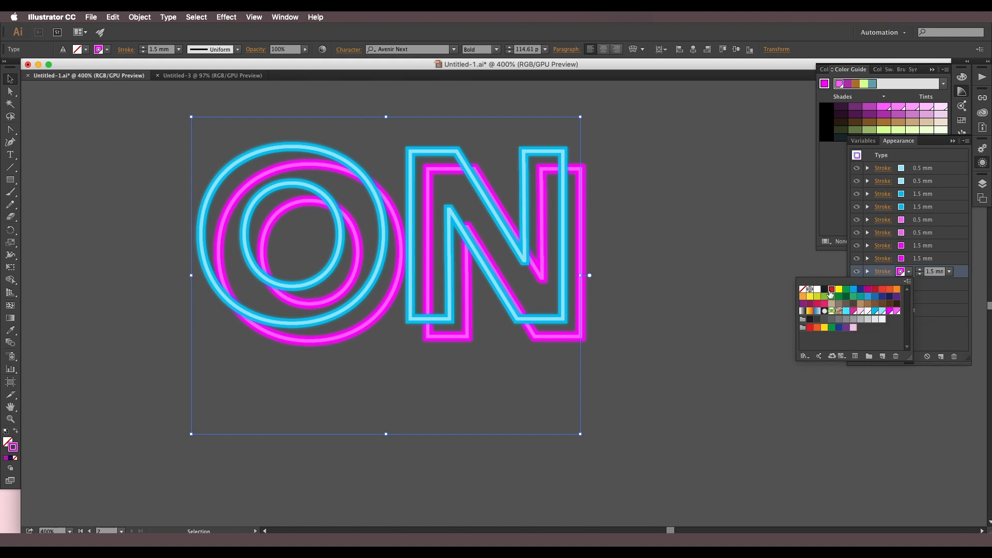
{"action": "left_click", "coordinate": [824, 289]}
{"action": "left_click", "coordinate": [909, 272]}
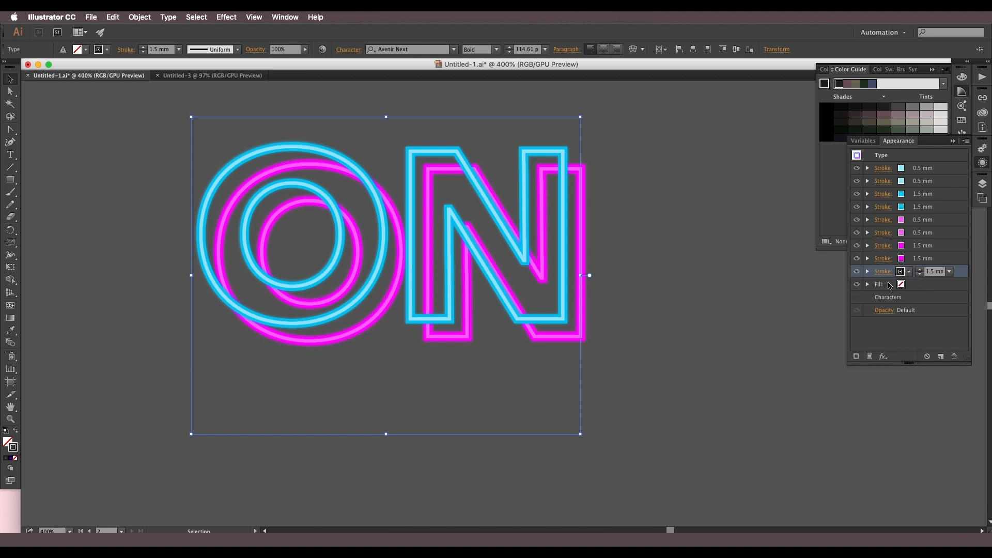
Step: Offset the black stroke by setting its Transform effect's move to 6 mm horizontally and 6 mm vertically
{"action": "left_click", "coordinate": [867, 272]}
{"action": "left_click", "coordinate": [894, 285]}
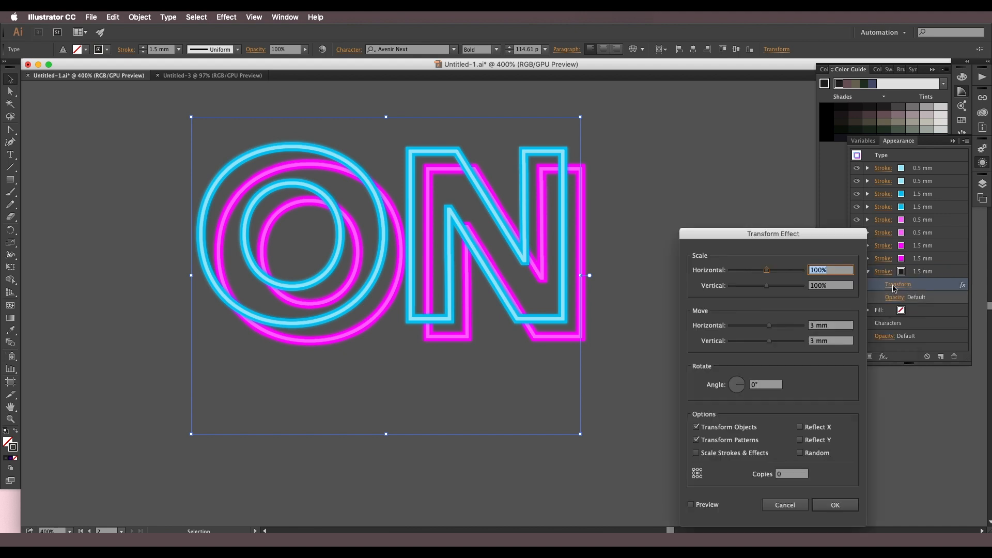
{"action": "left_click", "coordinate": [706, 504]}
{"action": "left_click", "coordinate": [813, 326]}
{"action": "key", "text": "Up"}
{"action": "key", "text": "Up"}
{"action": "key", "text": "Up"}
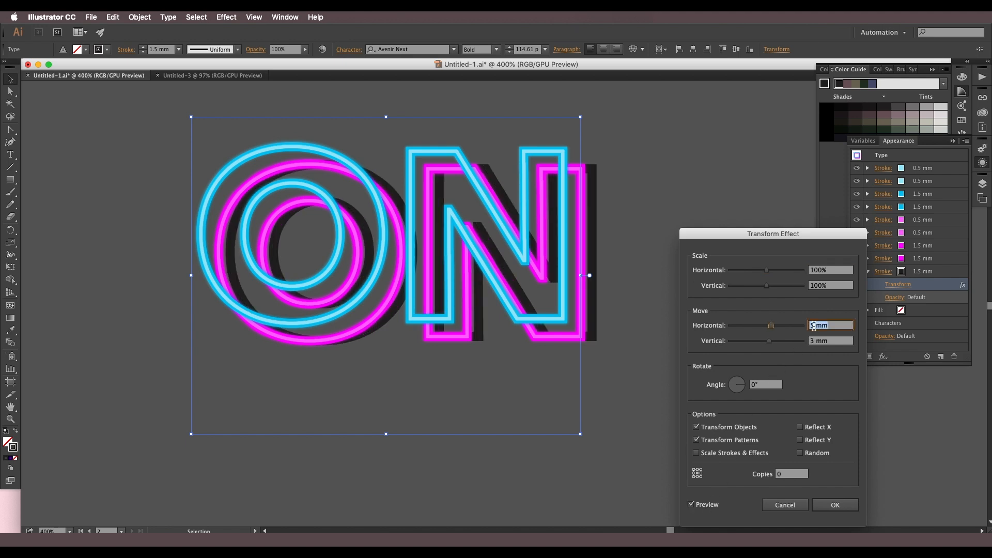
{"action": "left_click", "coordinate": [818, 341]}
{"action": "key", "text": "Up"}
{"action": "key", "text": "Up"}
{"action": "key", "text": "Up"}
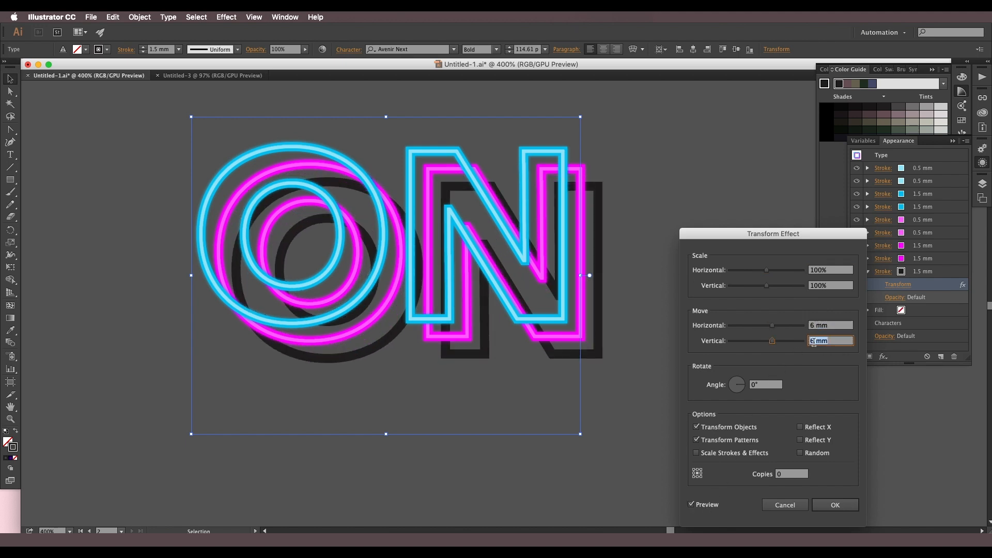
{"action": "left_click", "coordinate": [833, 503]}
Step: Set the black shadow stroke's blending mode to Multiply and its opacity to 36%
{"action": "scroll", "coordinate": [673, 335], "scroll_direction": "down", "scroll_amount": 2}
{"action": "left_click_drag", "start_coordinate": [685, 219], "coordinate": [674, 374]}
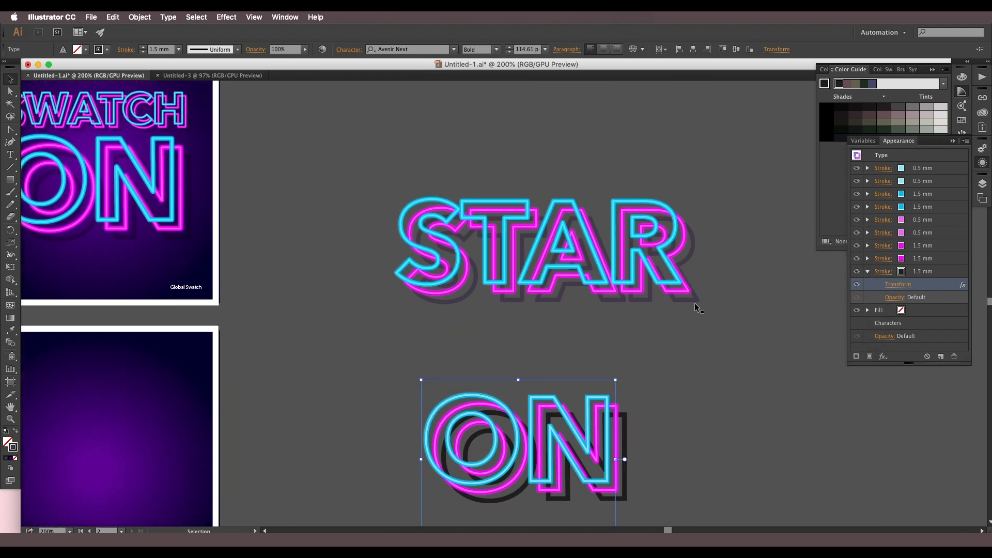
{"action": "key", "text": "super+equal"}
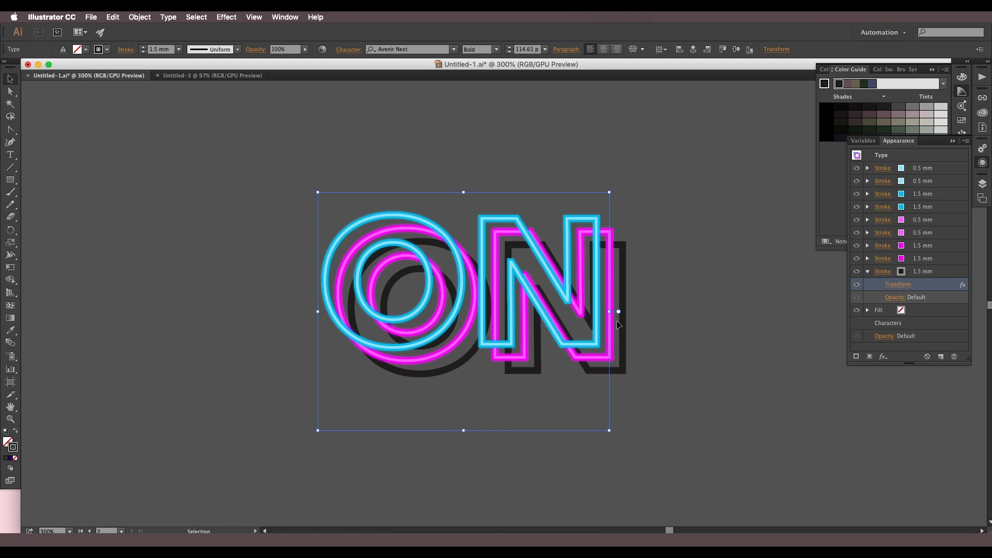
{"action": "left_click", "coordinate": [904, 298]}
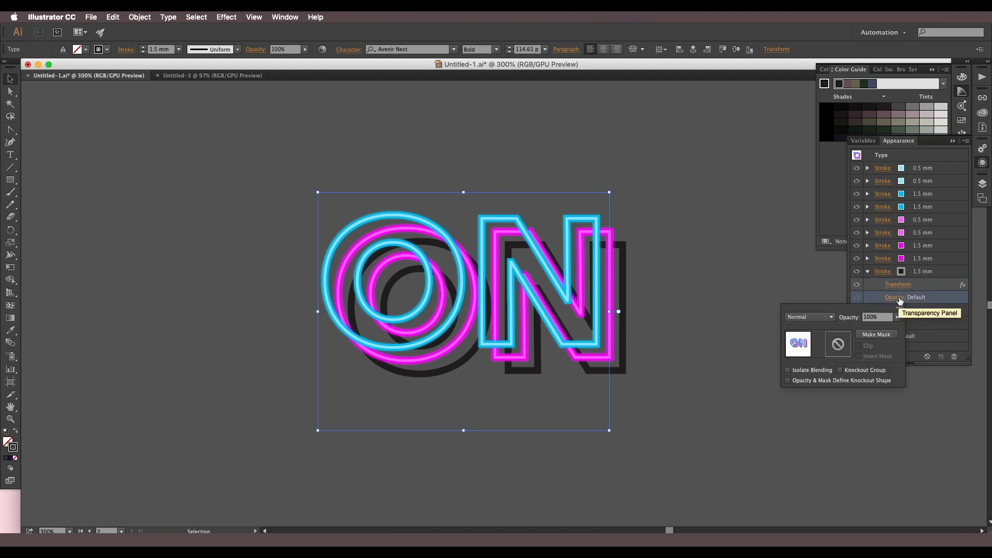
{"action": "left_click", "coordinate": [809, 317]}
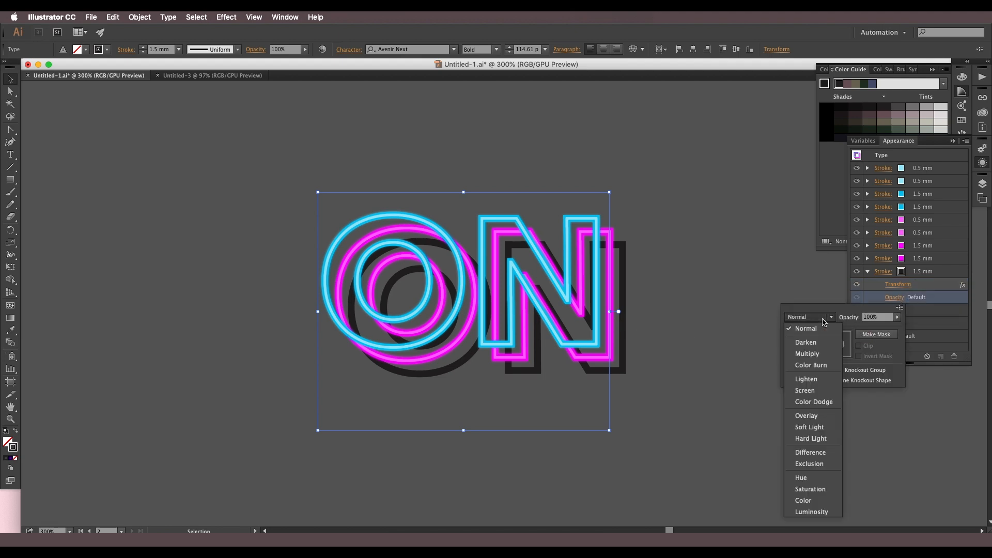
{"action": "left_click", "coordinate": [806, 353]}
{"action": "left_click", "coordinate": [897, 317]}
{"action": "left_click_drag", "start_coordinate": [899, 326], "coordinate": [871, 327]}
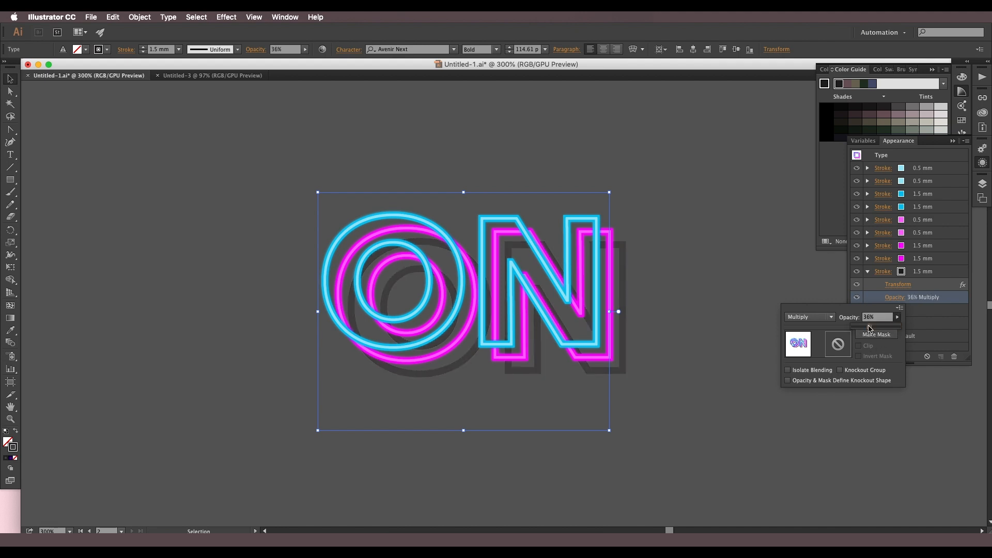
{"action": "left_click", "coordinate": [938, 276]}
{"action": "left_click", "coordinate": [653, 344]}
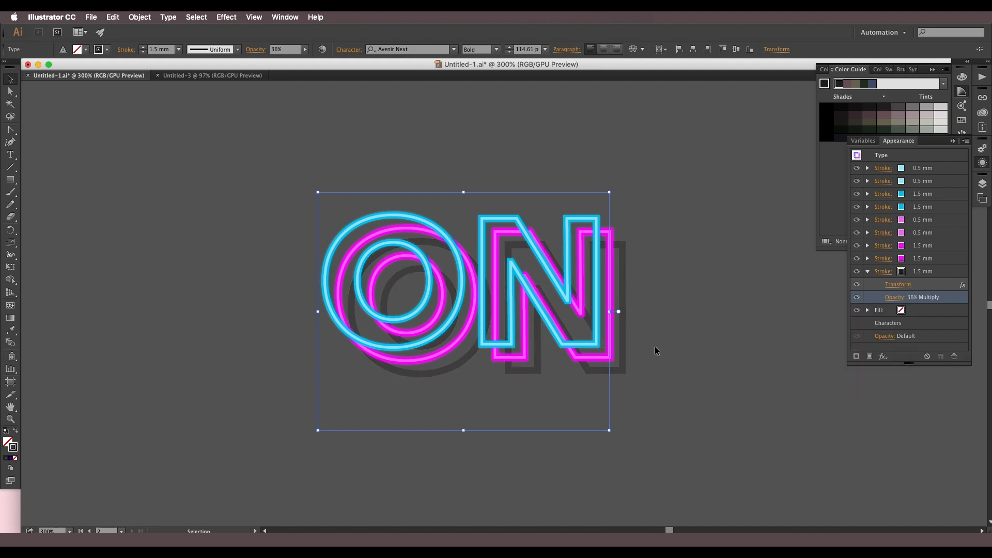
Step: Move the finished ON text onto the empty purple gradient background beside the Friday artwork
{"action": "scroll", "coordinate": [652, 348], "scroll_direction": "down", "scroll_amount": 4}
{"action": "left_click_drag", "start_coordinate": [653, 349], "coordinate": [446, 325]}
{"action": "scroll", "coordinate": [688, 310], "scroll_direction": "up", "scroll_amount": 1}
{"action": "scroll", "coordinate": [448, 327], "scroll_direction": "up", "scroll_amount": 2}
{"action": "left_click", "coordinate": [575, 327]}
{"action": "left_click_drag", "start_coordinate": [581, 305], "coordinate": [617, 384]}
{"action": "left_click_drag", "start_coordinate": [495, 450], "coordinate": [492, 441]}
{"action": "left_click_drag", "start_coordinate": [499, 299], "coordinate": [506, 419]}
{"action": "scroll", "coordinate": [519, 294], "scroll_direction": "down", "scroll_amount": 5}
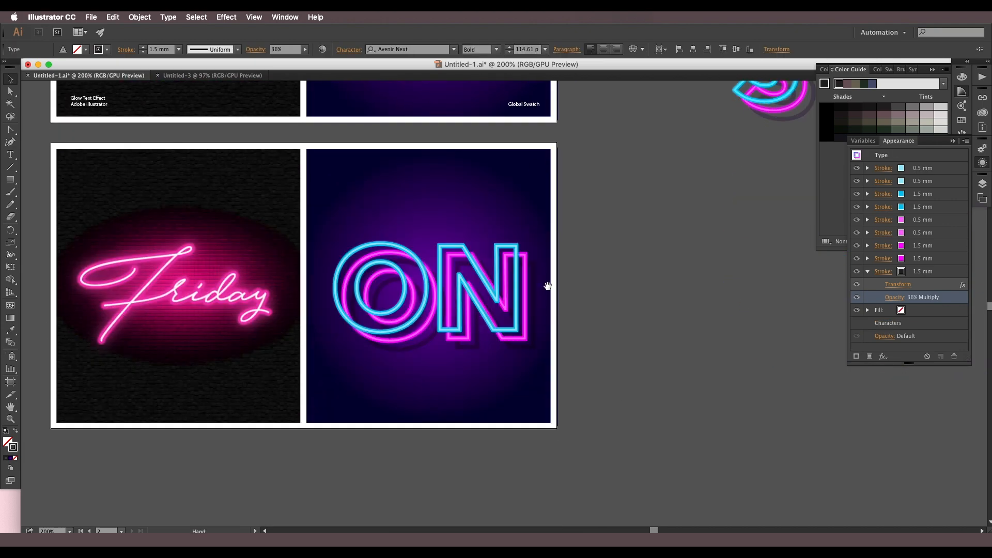
Step: Copy the ON text into the empty area beside the purple artwork and change the copy's text to SAW
{"action": "left_click_drag", "start_coordinate": [511, 300], "coordinate": [814, 382]}
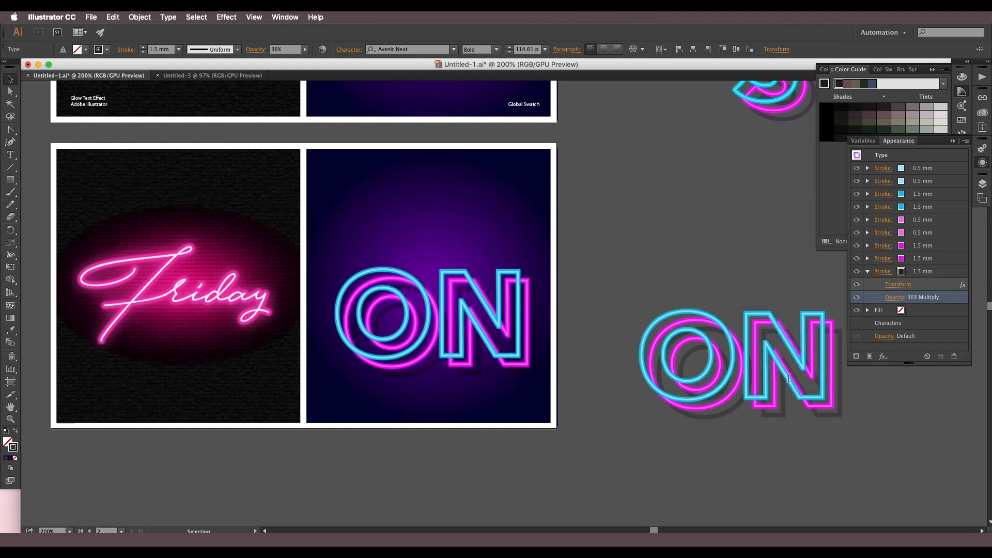
{"action": "double_click", "coordinate": [729, 368]}
{"action": "key", "text": "ctrl+a"}
{"action": "type", "text": "SAW"}
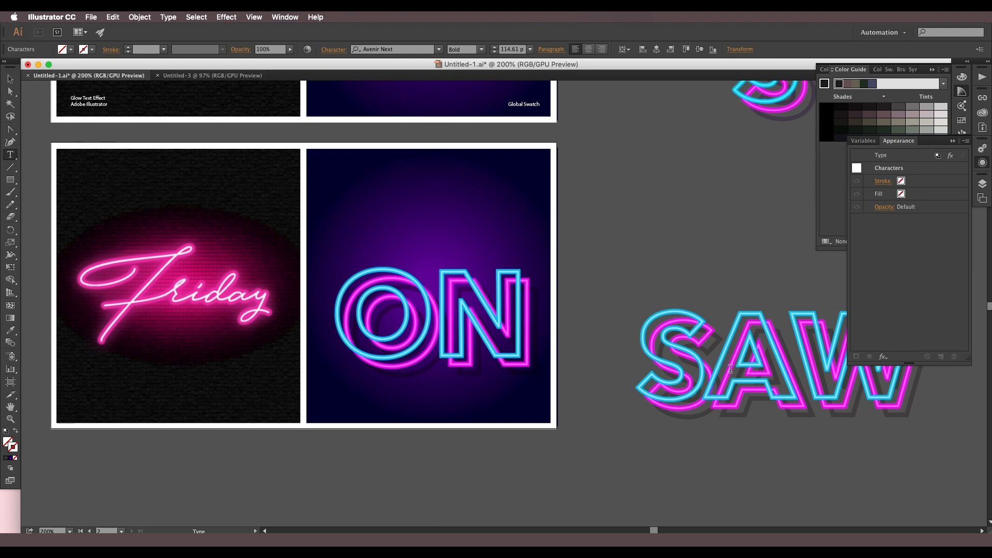
Step: Change the copied neon text so it reads SWATCH and finish the text editing
{"action": "key", "text": "BackSpace"}
{"action": "key", "text": "BackSpace"}
{"action": "type", "text": "WA"}
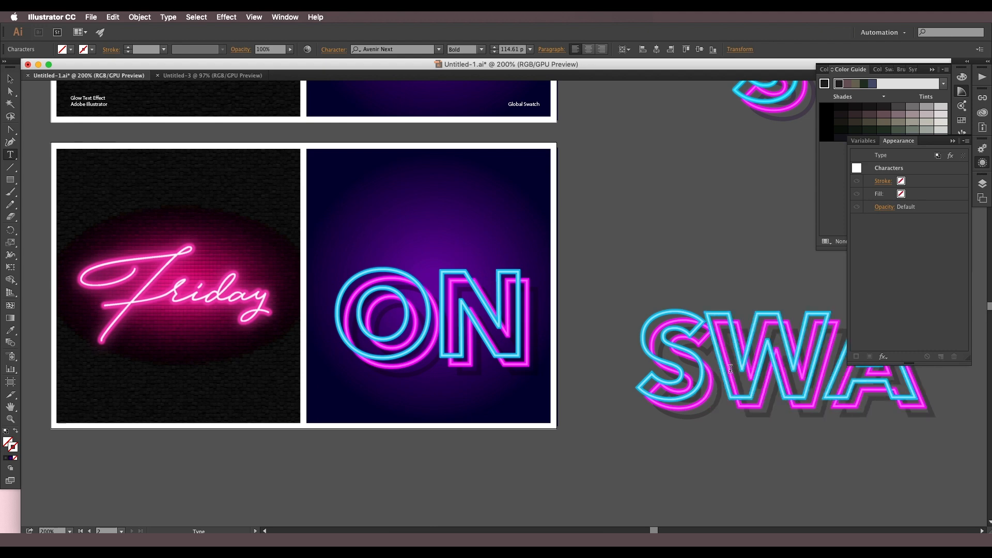
{"action": "type", "text": "TCH"}
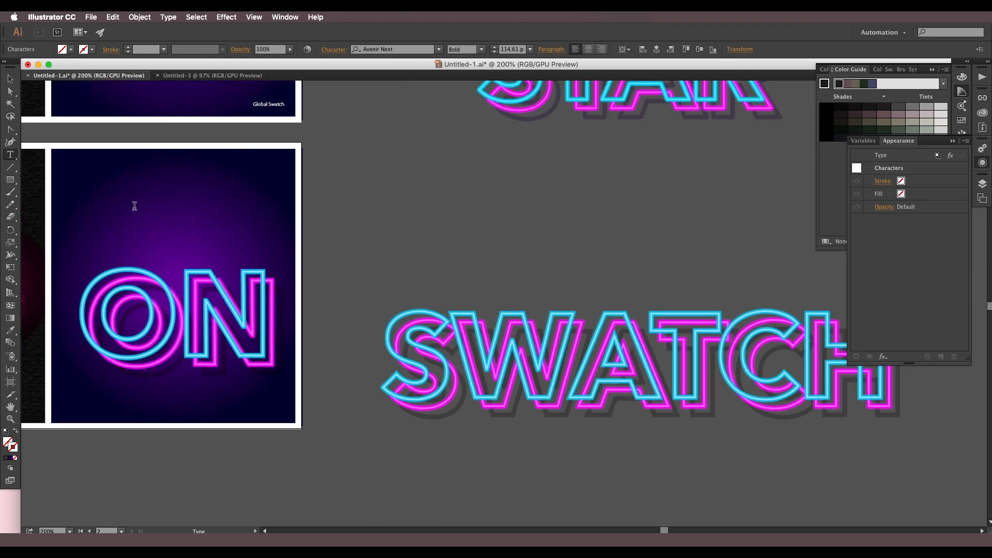
{"action": "left_click", "coordinate": [10, 91]}
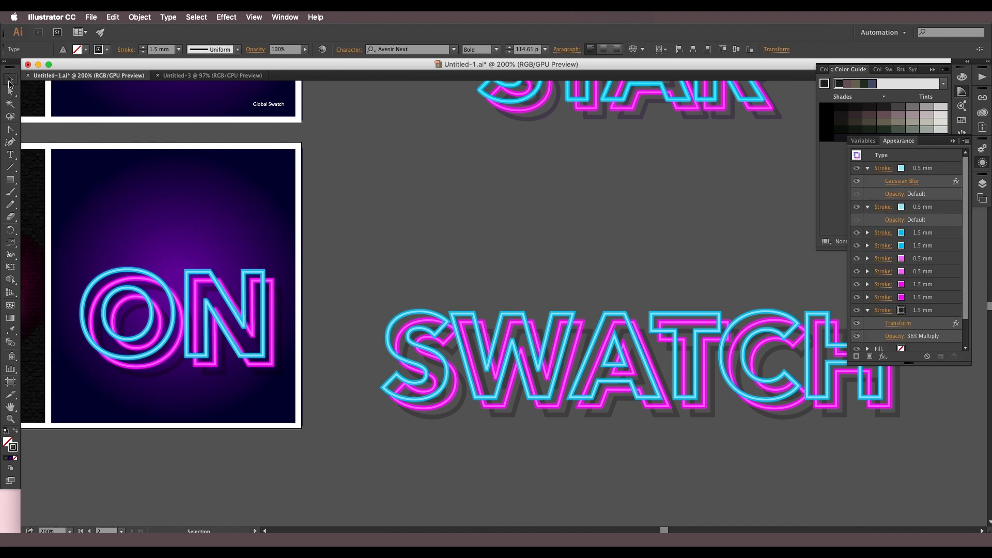
{"action": "left_click", "coordinate": [10, 79]}
Step: Duplicate the editable SWATCH text and place the copy in the empty canvas area away from the artworks
{"action": "key", "text": "super+minus"}
{"action": "key", "text": "super+minus"}
{"action": "left_click_drag", "start_coordinate": [356, 227], "coordinate": [509, 325]}
{"action": "left_click_drag", "start_coordinate": [521, 369], "coordinate": [501, 316]}
{"action": "key", "text": "super+plus"}
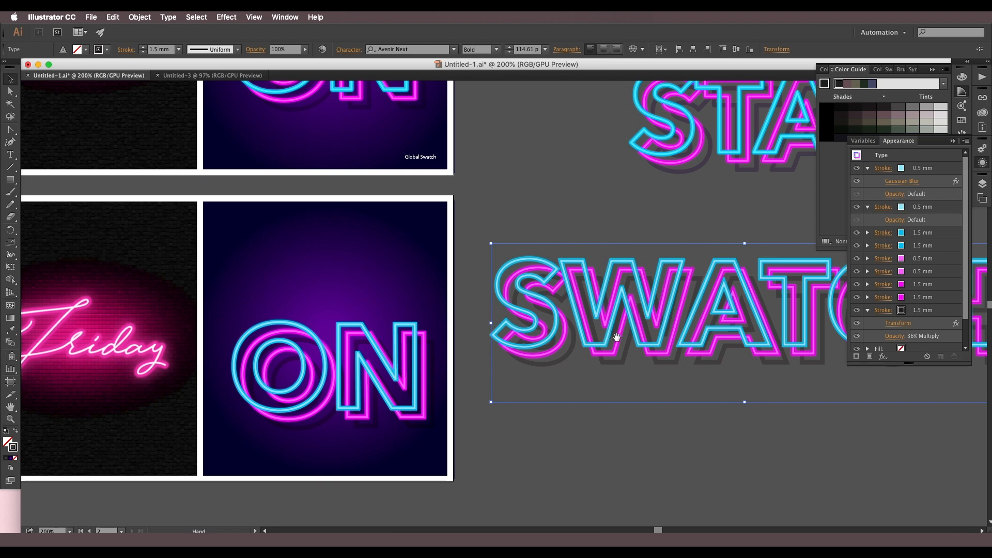
{"action": "scroll", "coordinate": [610, 337], "scroll_direction": "right", "scroll_amount": 5}
{"action": "scroll", "coordinate": [610, 337], "scroll_direction": "up", "scroll_amount": 1}
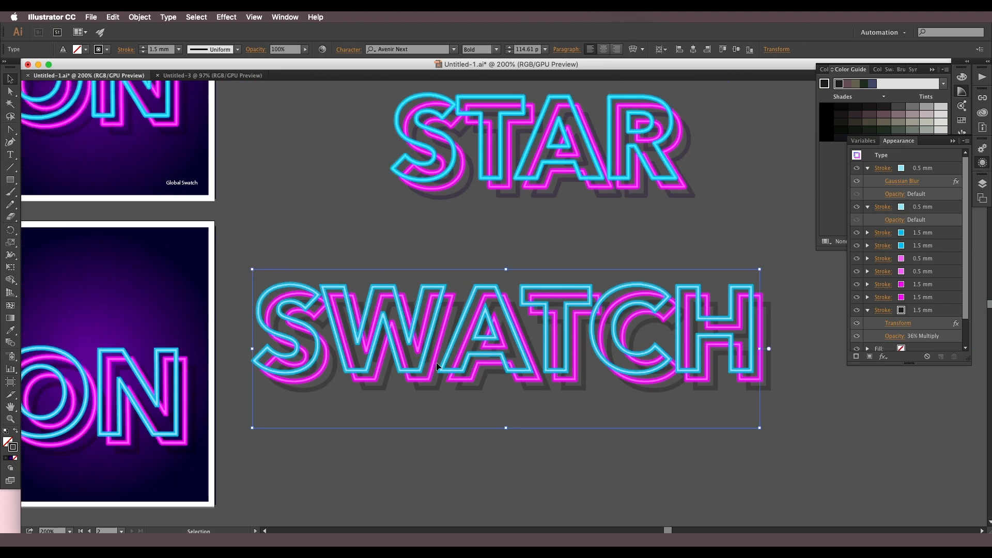
{"action": "scroll", "coordinate": [486, 357], "scroll_direction": "down", "scroll_amount": 2}
{"action": "left_click_drag", "start_coordinate": [487, 357], "coordinate": [493, 437]}
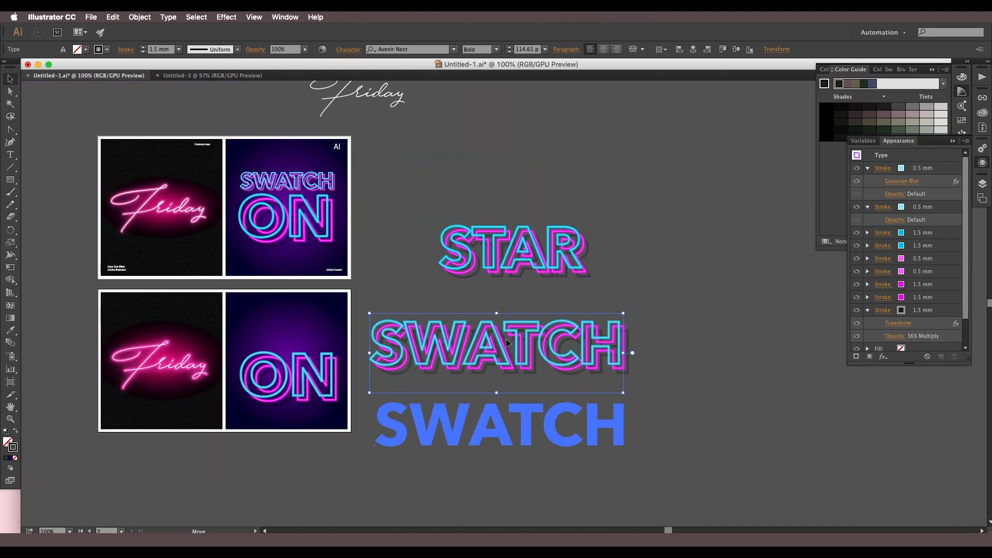
{"action": "left_click_drag", "start_coordinate": [500, 393], "coordinate": [851, 455]}
Step: Expand the appearance of the SWATCH text nearest the artwork, then expand the resulting group into shapes
{"action": "left_click", "coordinate": [597, 369]}
{"action": "scroll", "coordinate": [536, 338], "scroll_direction": "up", "scroll_amount": 2}
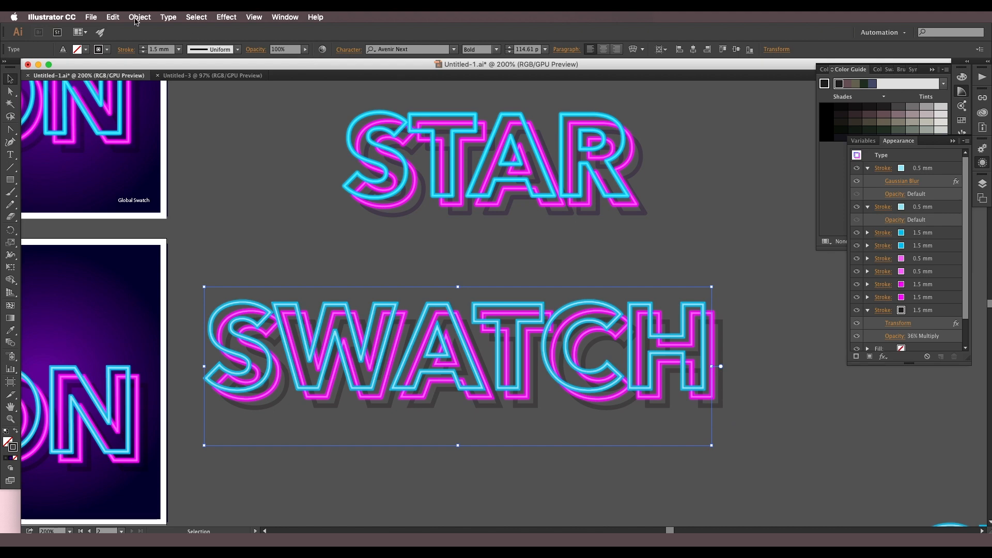
{"action": "left_click", "coordinate": [139, 17]}
{"action": "left_click", "coordinate": [155, 131]}
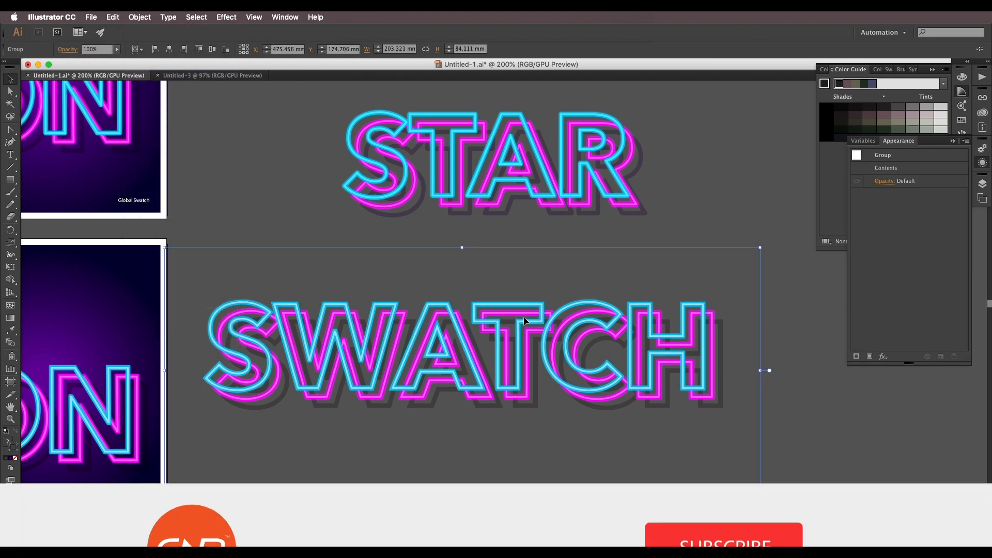
{"action": "left_click", "coordinate": [145, 17]}
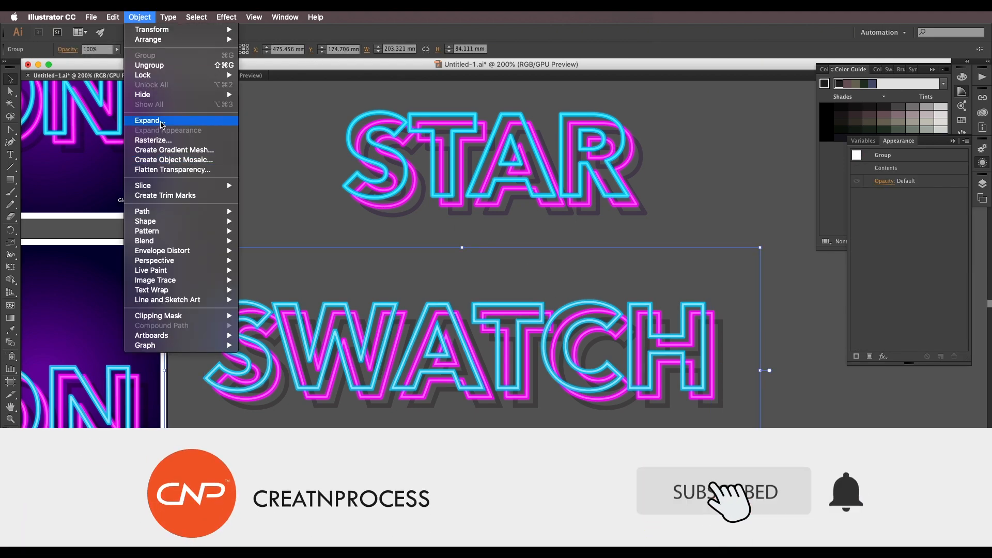
{"action": "left_click", "coordinate": [154, 121]}
{"action": "left_click", "coordinate": [391, 322]}
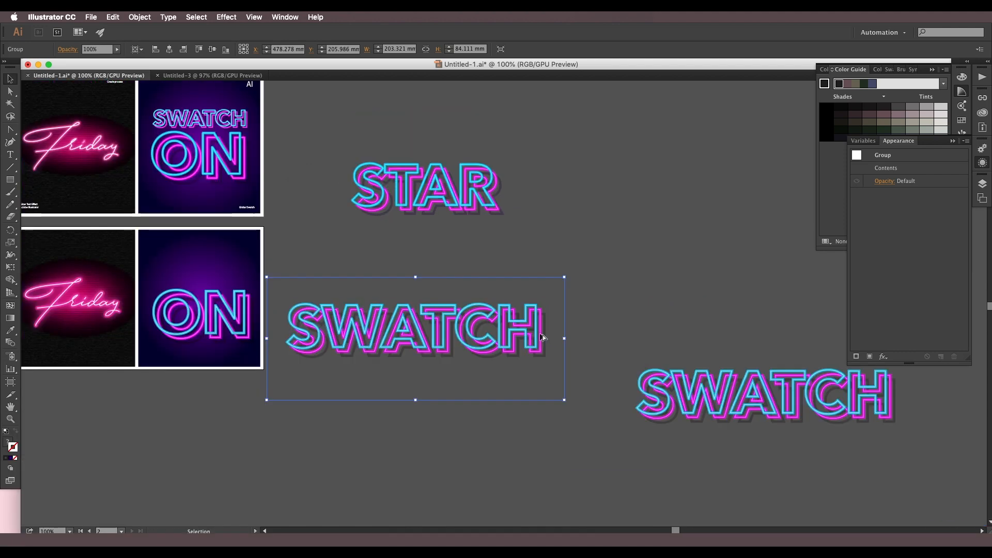
Step: Scale the expanded SWATCH group down proportionally to less than half its size
{"action": "scroll", "coordinate": [541, 337], "scroll_direction": "up", "scroll_amount": 1}
{"action": "left_click_drag", "start_coordinate": [541, 337], "coordinate": [692, 308]}
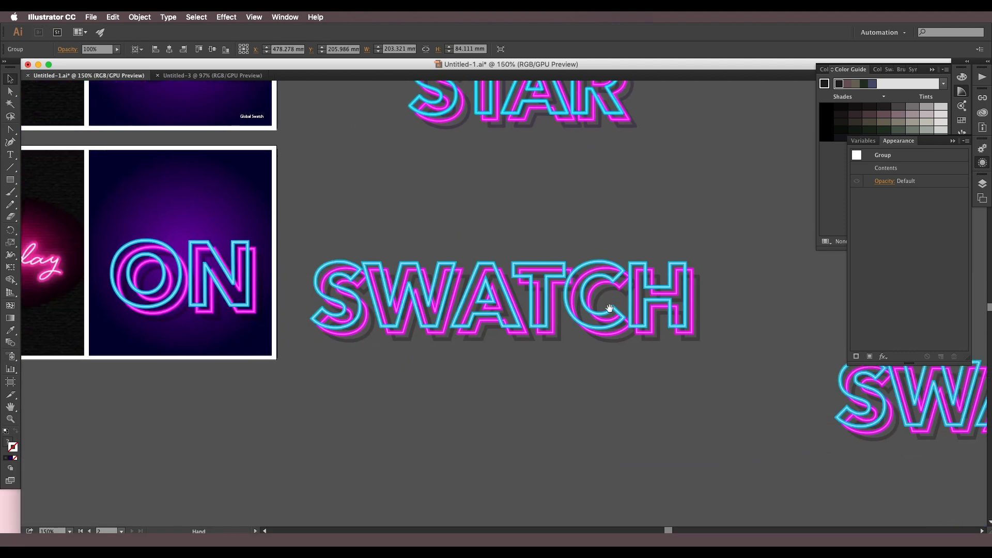
{"action": "left_click", "coordinate": [554, 326], "text": "shift"}
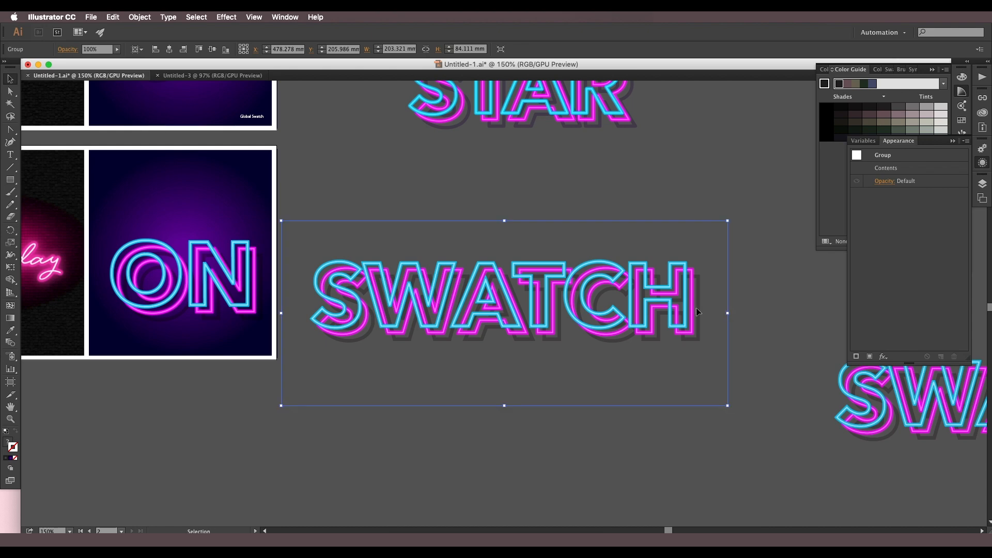
{"action": "left_click_drag", "start_coordinate": [731, 309], "coordinate": [472, 314]}
{"action": "left_click", "coordinate": [382, 336]}
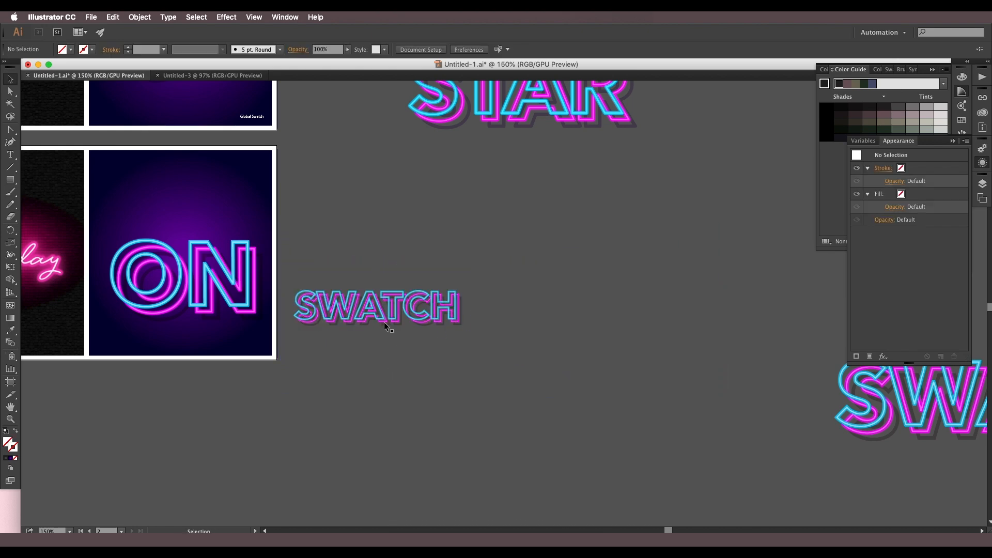
Step: Place the SWATCH group above ON on the purple background and scale the group to about 79 mm wide
{"action": "scroll", "coordinate": [383, 337], "scroll_direction": "up", "scroll_amount": 2}
{"action": "left_click_drag", "start_coordinate": [322, 317], "coordinate": [347, 235]}
{"action": "left_click_drag", "start_coordinate": [554, 234], "coordinate": [518, 234]}
{"action": "left_click_drag", "start_coordinate": [388, 230], "coordinate": [408, 233]}
{"action": "scroll", "coordinate": [408, 234], "scroll_direction": "down", "scroll_amount": 4}
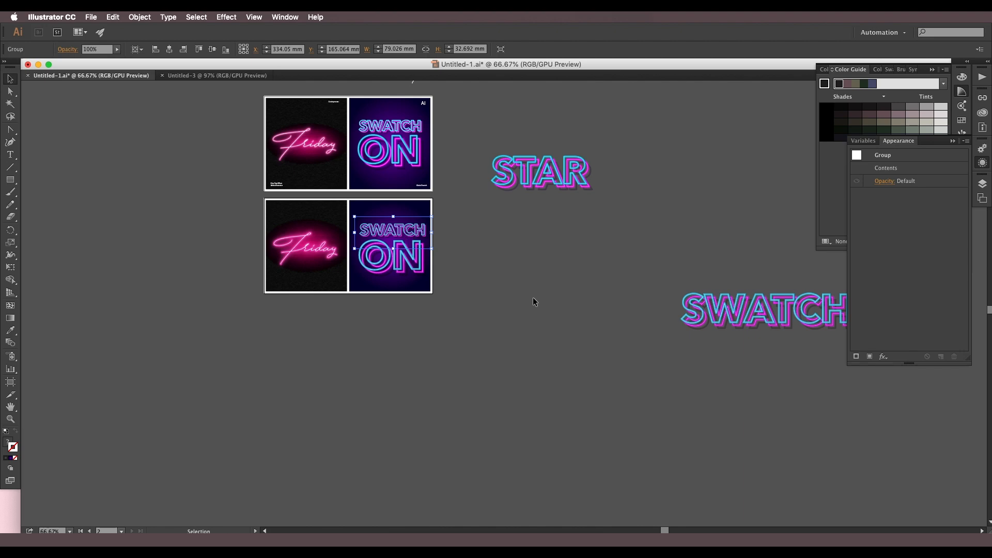
Step: Select the SWATCH group and ON text together and nudge them slightly toward the centre of the purple background
{"action": "left_click", "coordinate": [533, 301]}
{"action": "left_click_drag", "start_coordinate": [399, 277], "coordinate": [448, 299]}
{"action": "scroll", "coordinate": [446, 271], "scroll_direction": "up", "scroll_amount": 1}
{"action": "left_click", "coordinate": [446, 264]}
{"action": "left_click", "coordinate": [444, 253], "text": "shift"}
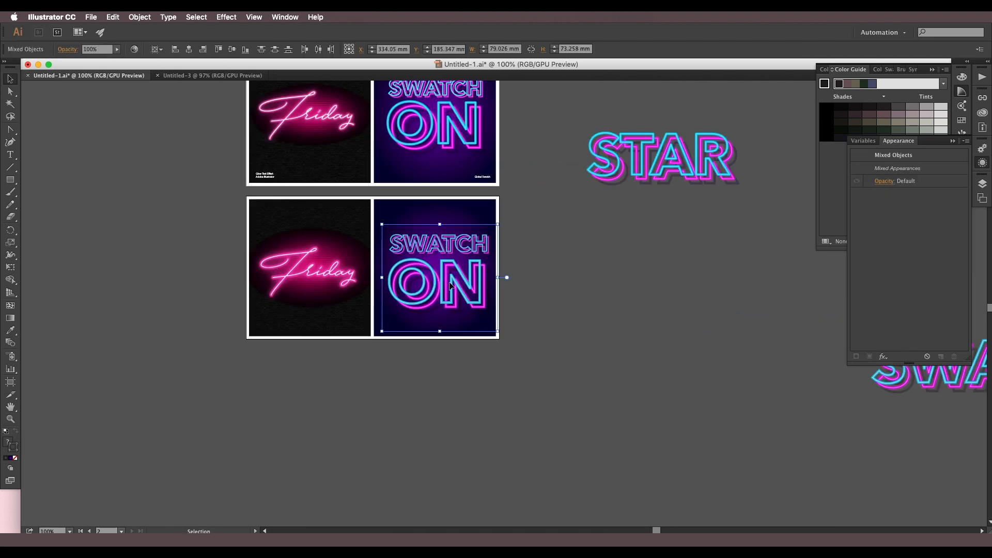
{"action": "key", "text": "super+h"}
{"action": "left_click", "coordinate": [612, 283]}
{"action": "left_click_drag", "start_coordinate": [330, 227], "coordinate": [434, 265]}
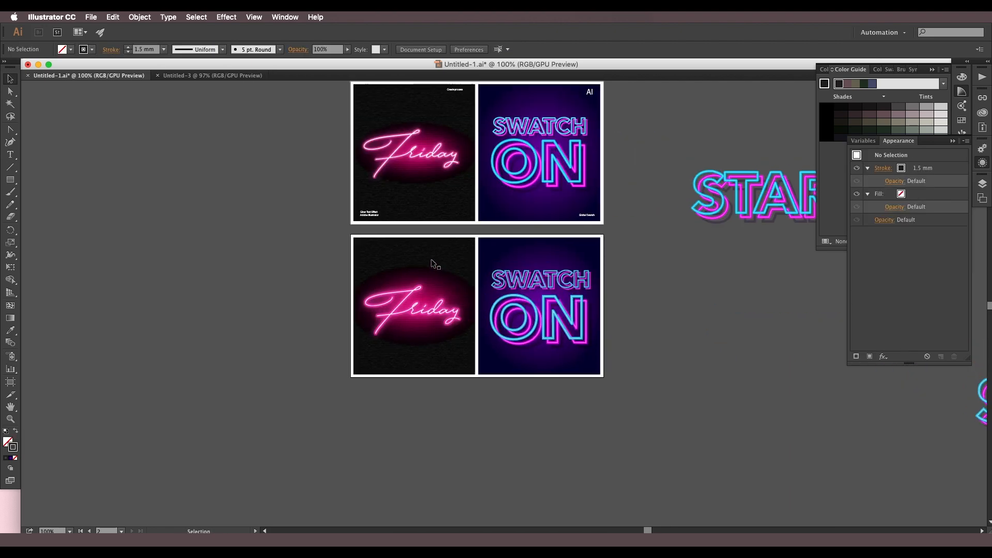
Step: Select the neon Friday lettering and check the Swatch Options of the magenta global swatch, closing them without editing
{"action": "scroll", "coordinate": [432, 258], "scroll_direction": "up", "scroll_amount": 2}
{"action": "left_click_drag", "start_coordinate": [392, 330], "coordinate": [351, 329]}
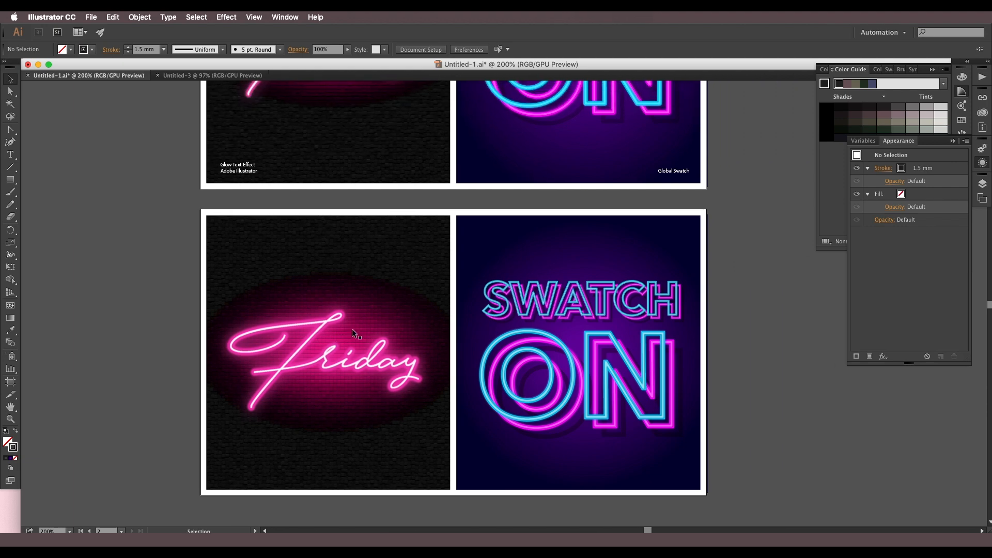
{"action": "scroll", "coordinate": [352, 328], "scroll_direction": "down", "scroll_amount": 2}
{"action": "scroll", "coordinate": [351, 329], "scroll_direction": "left", "scroll_amount": 1}
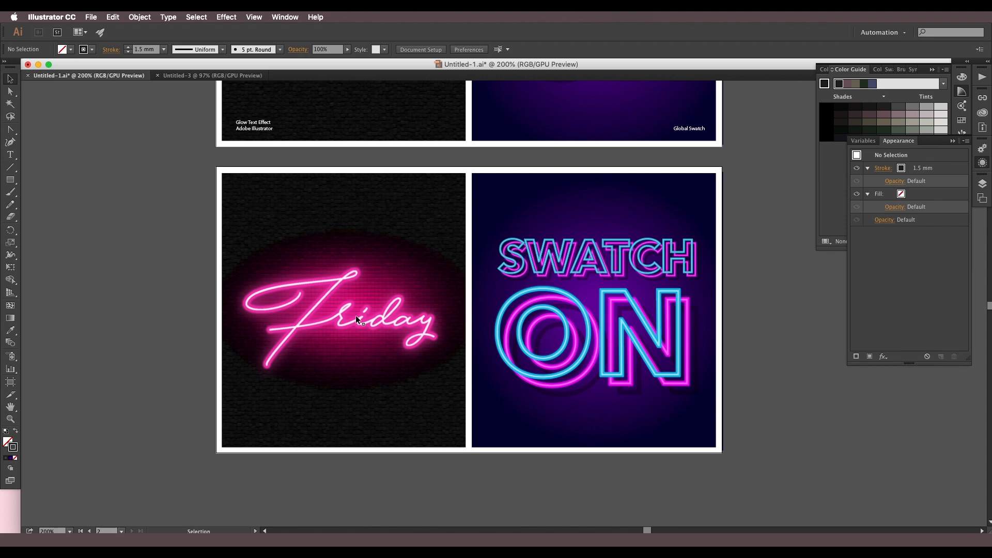
{"action": "left_click_drag", "start_coordinate": [356, 316], "coordinate": [383, 305]}
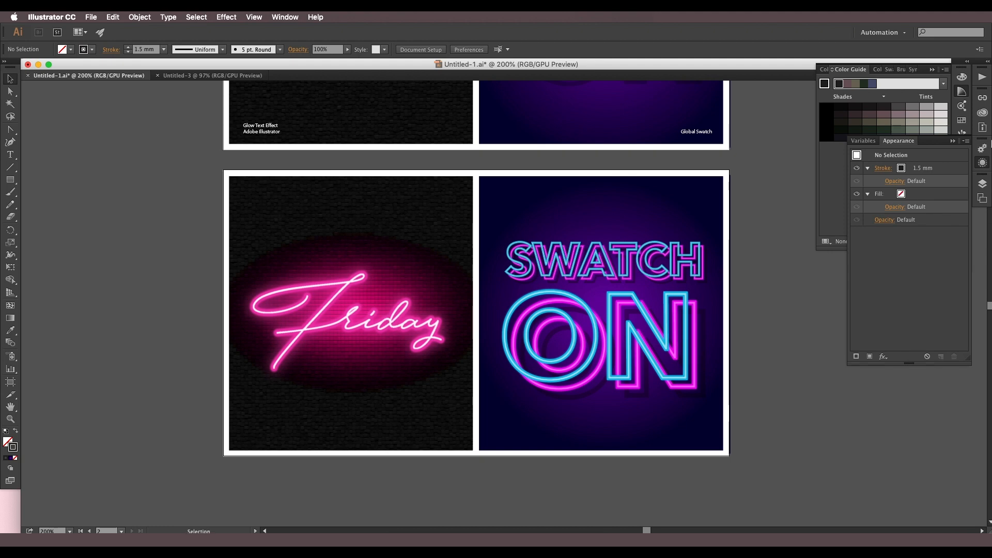
{"action": "left_click", "coordinate": [410, 302]}
{"action": "left_click", "coordinate": [961, 120]}
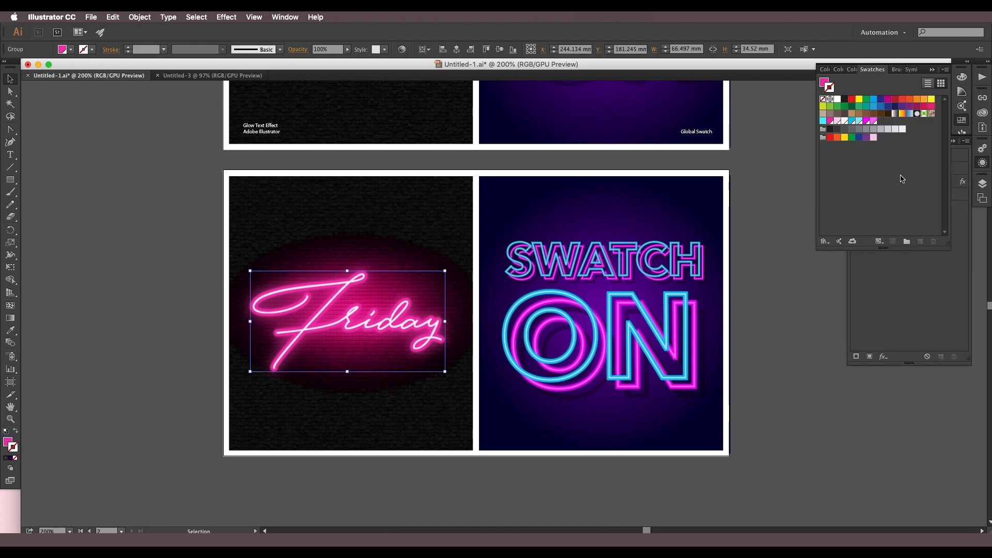
{"action": "double_click", "coordinate": [865, 121]}
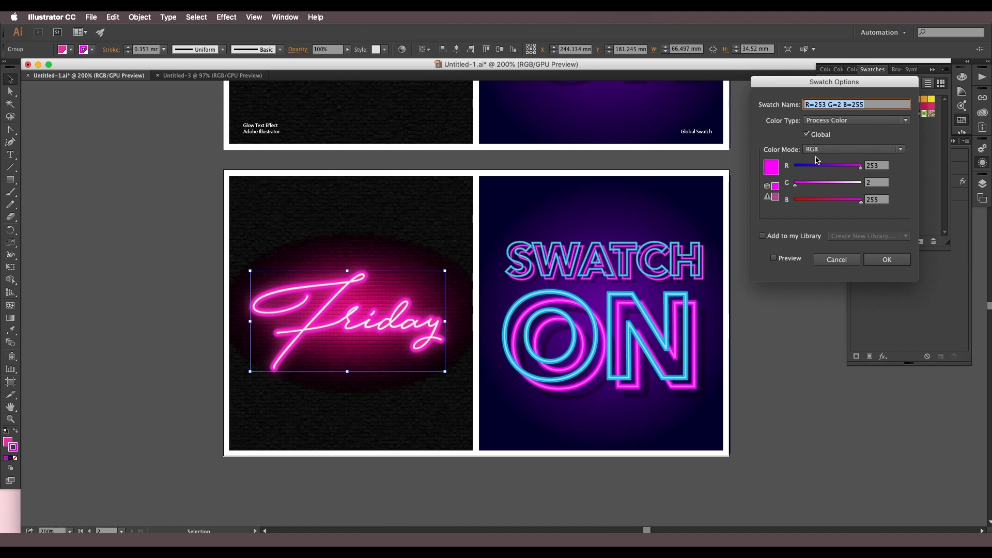
{"action": "left_click", "coordinate": [836, 259]}
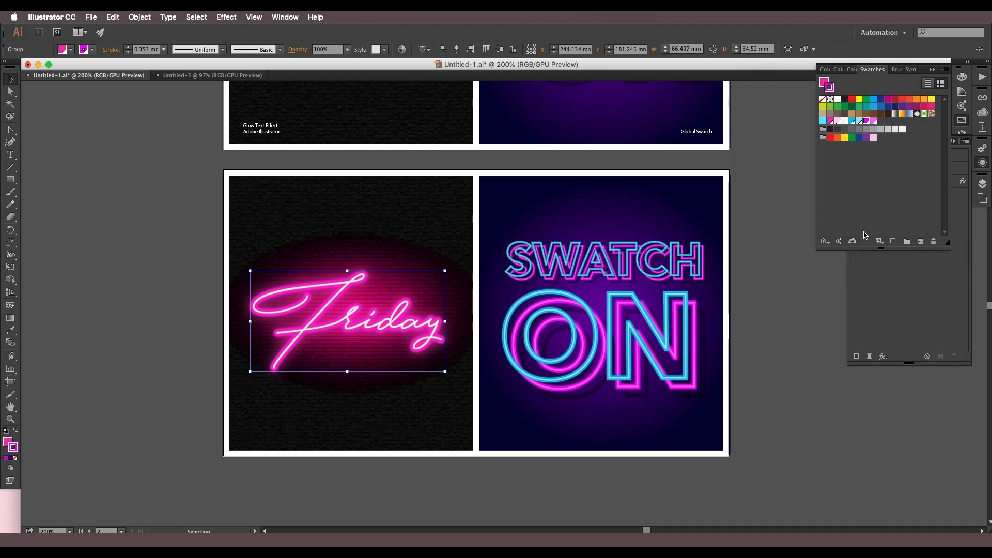
Step: Deselect the Friday lettering and open the pink global swatch's options with the preview turned on
{"action": "left_click", "coordinate": [268, 274]}
{"action": "left_click", "coordinate": [282, 290]}
{"action": "left_click", "coordinate": [208, 283]}
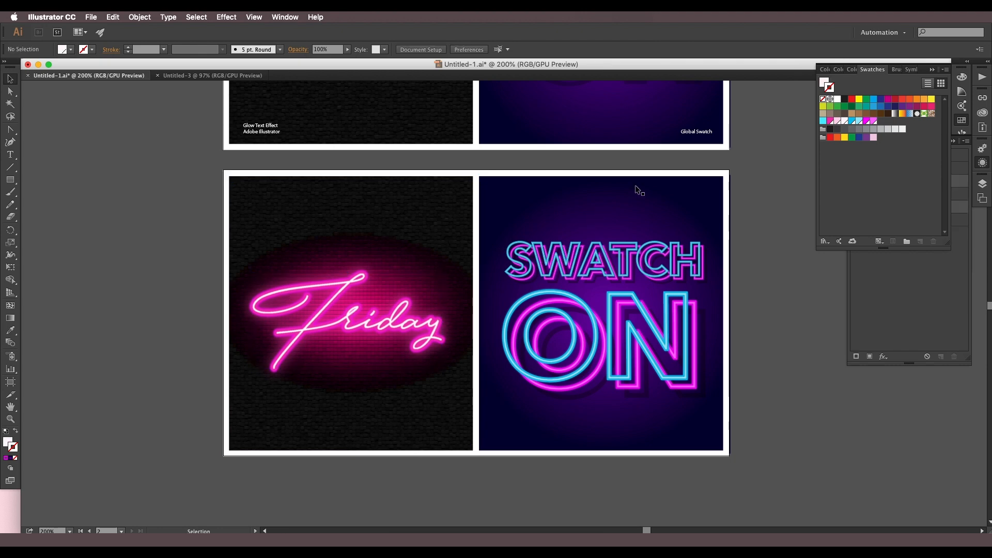
{"action": "double_click", "coordinate": [829, 122]}
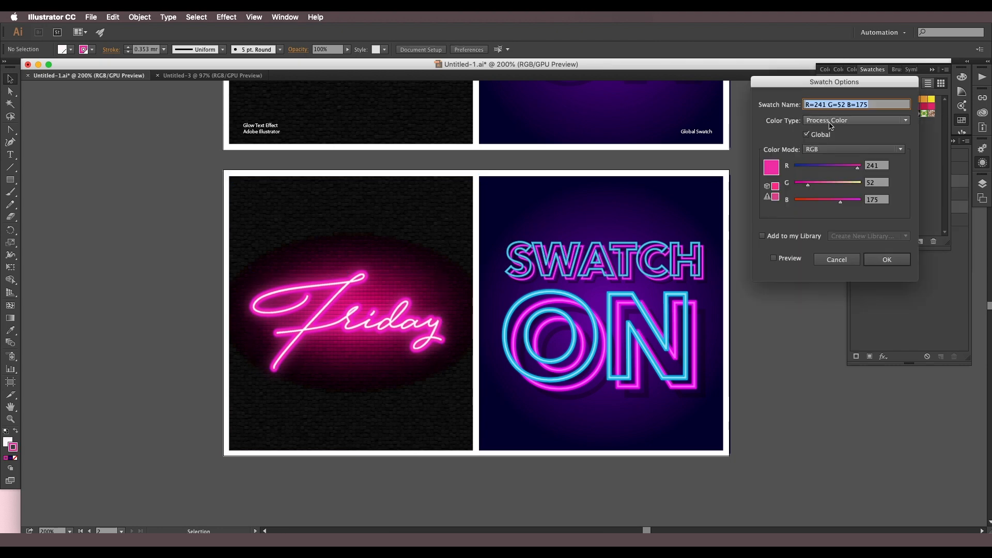
{"action": "left_click_drag", "start_coordinate": [825, 166], "coordinate": [843, 187]}
{"action": "left_click", "coordinate": [773, 258]}
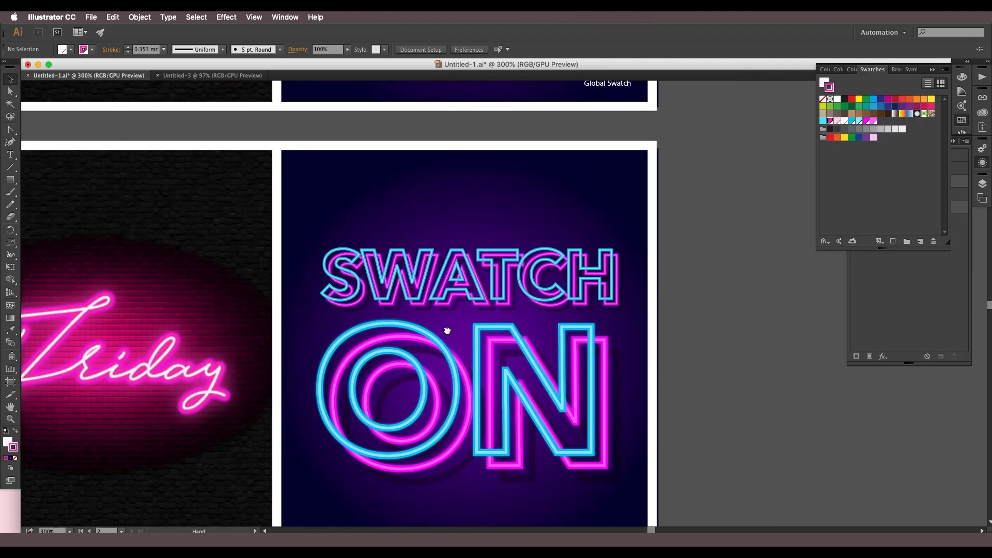
{"action": "left_click_drag", "start_coordinate": [447, 330], "coordinate": [434, 341]}
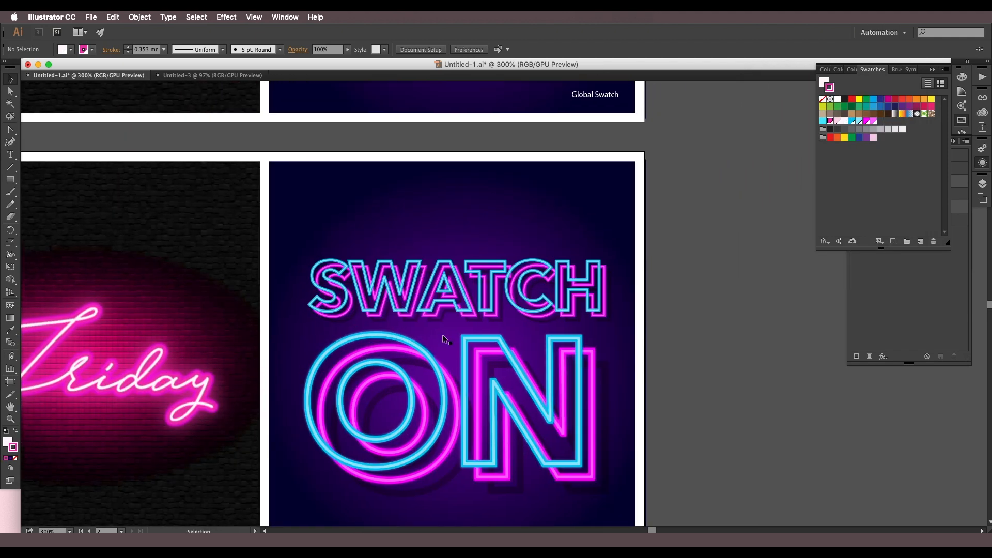
{"action": "scroll", "coordinate": [442, 331], "scroll_direction": "down", "scroll_amount": 2}
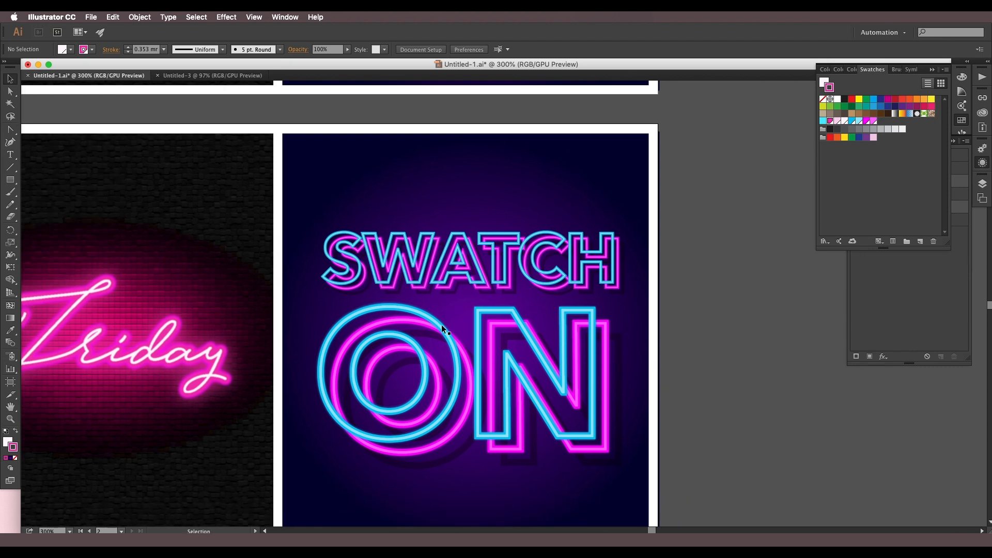
{"action": "left_click_drag", "start_coordinate": [497, 259], "coordinate": [547, 290]}
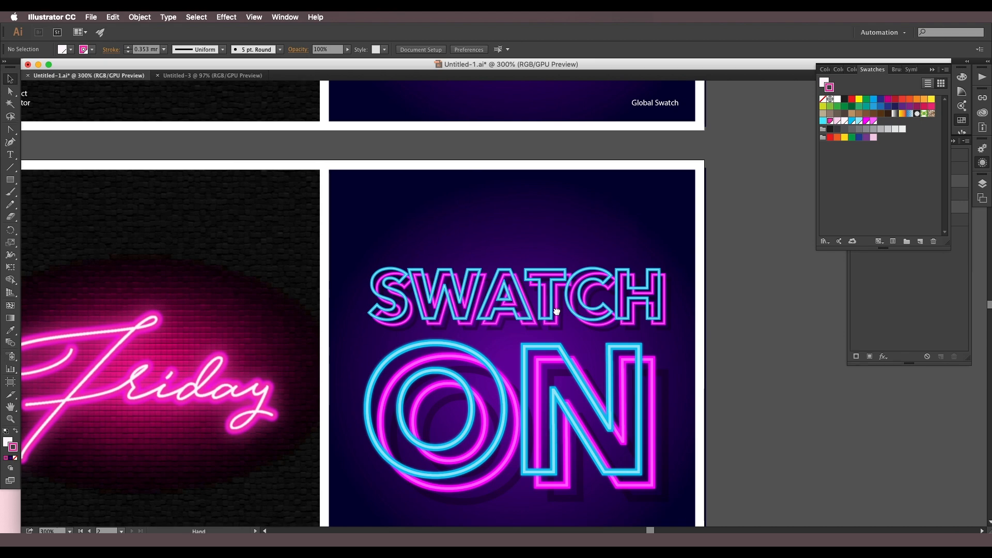
{"action": "left_click_drag", "start_coordinate": [559, 310], "coordinate": [390, 385]}
{"action": "scroll", "coordinate": [471, 347], "scroll_direction": "down", "scroll_amount": 2}
Step: Select the ON text and collapse the expanded light blue and black stroke entries in its appearance list
{"action": "left_click", "coordinate": [441, 394]}
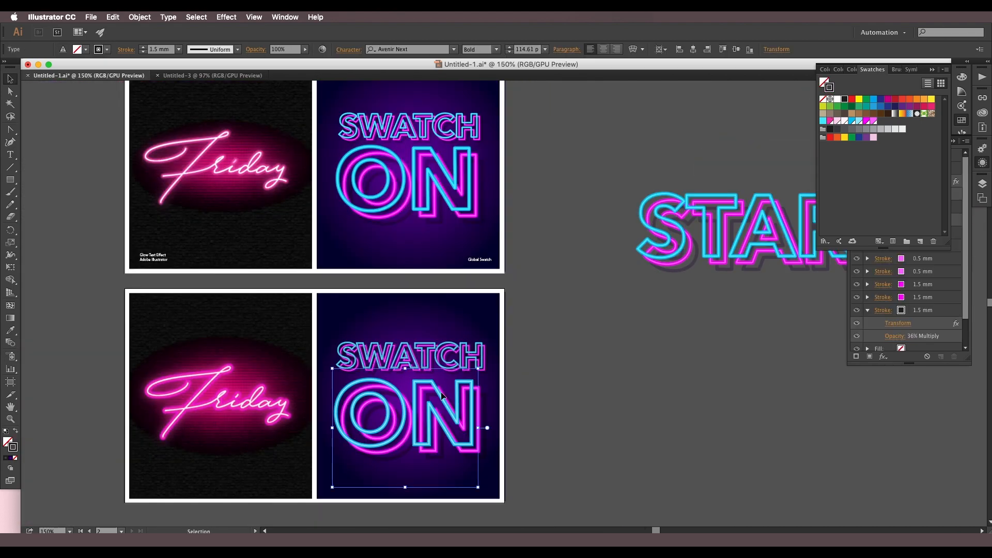
{"action": "scroll", "coordinate": [449, 424], "scroll_direction": "down", "scroll_amount": 2}
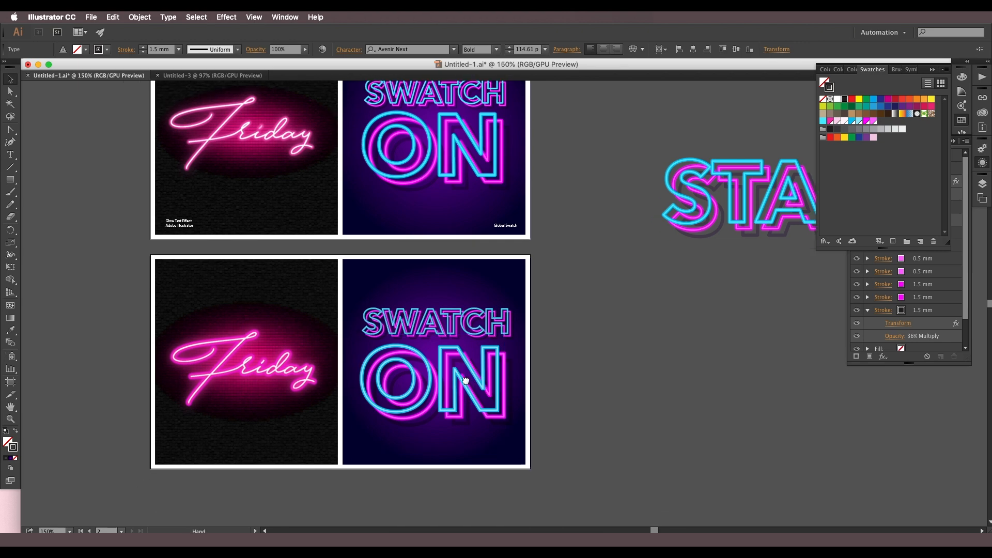
{"action": "key", "text": "t"}
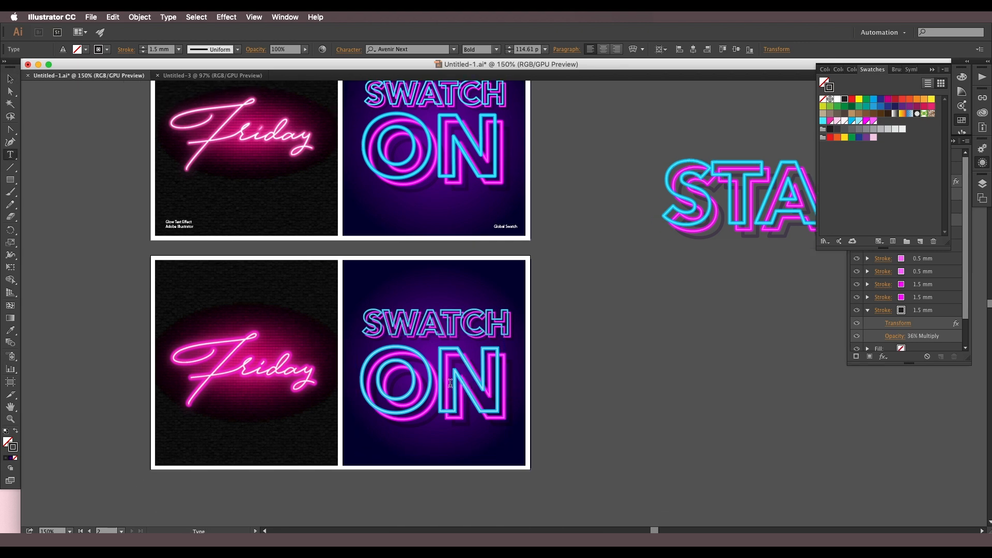
{"action": "left_click", "coordinate": [9, 78]}
{"action": "scroll", "coordinate": [476, 361], "scroll_direction": "down", "scroll_amount": 1}
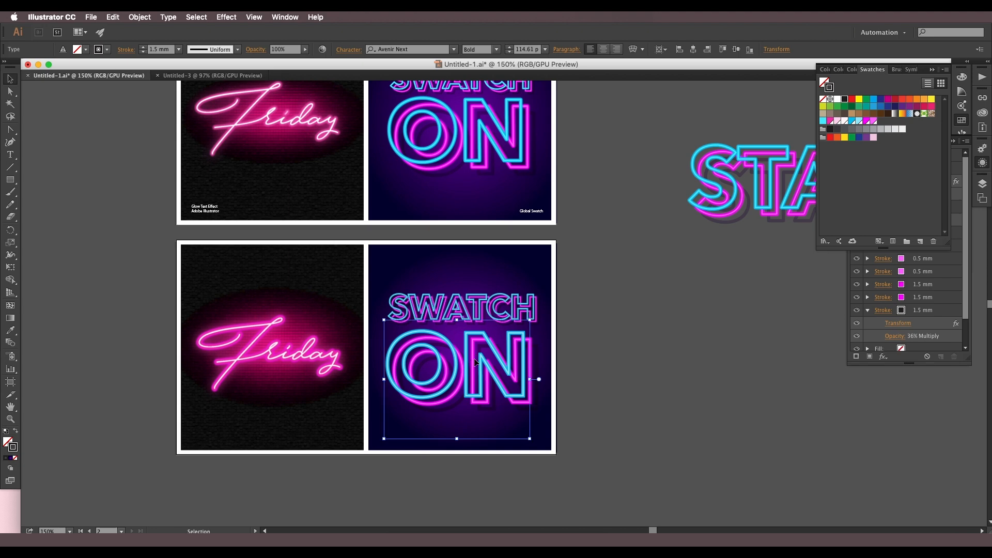
{"action": "scroll", "coordinate": [475, 363], "scroll_direction": "up", "scroll_amount": 2}
{"action": "left_click_drag", "start_coordinate": [491, 368], "coordinate": [512, 354]}
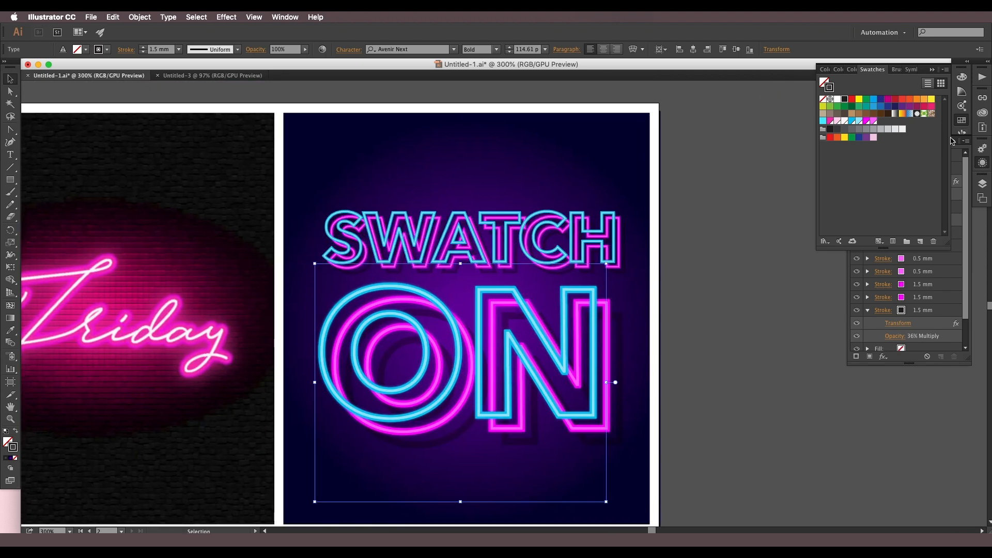
{"action": "left_click", "coordinate": [978, 161]}
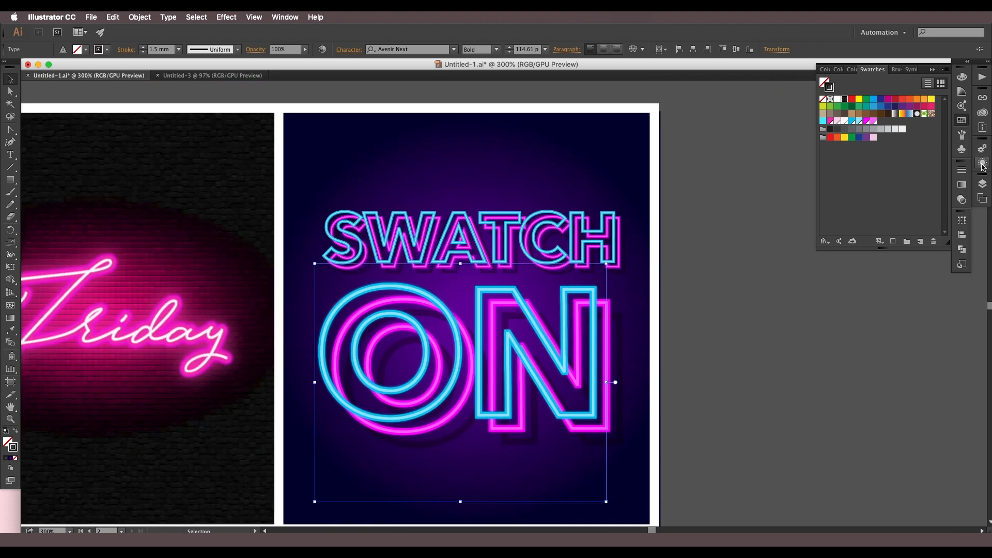
{"action": "left_click", "coordinate": [977, 162]}
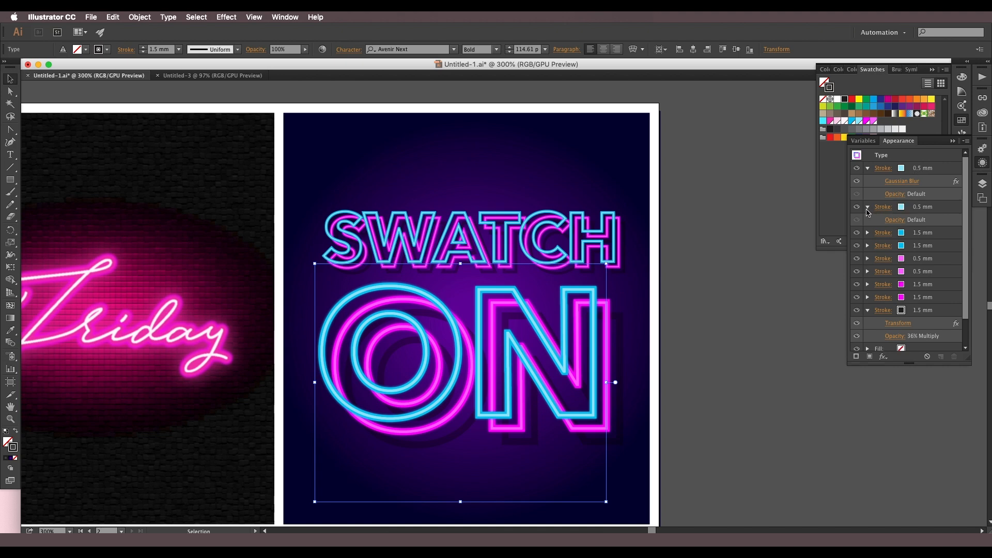
{"action": "left_click", "coordinate": [867, 207]}
{"action": "left_click", "coordinate": [868, 168]}
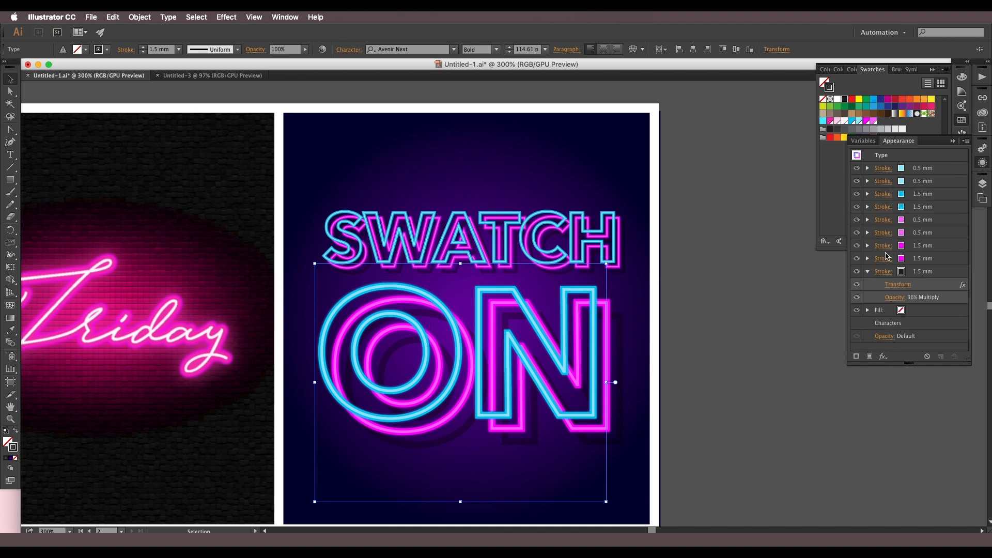
{"action": "left_click", "coordinate": [867, 272]}
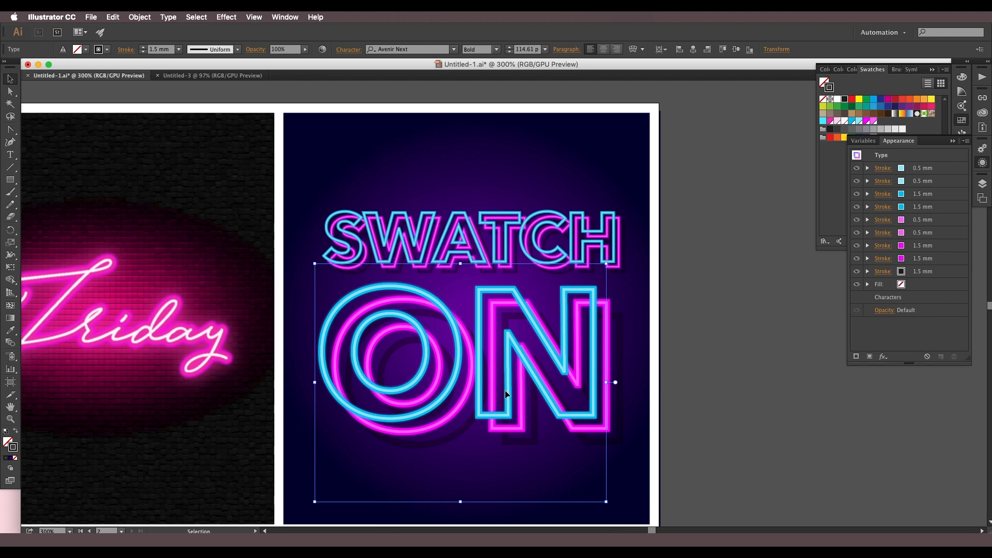
Step: Examine the finished SWATCH ON design closely and view it alongside the Friday artwork
{"action": "scroll", "coordinate": [555, 359], "scroll_direction": "down", "scroll_amount": 1}
{"action": "scroll", "coordinate": [556, 361], "scroll_direction": "up", "scroll_amount": 1}
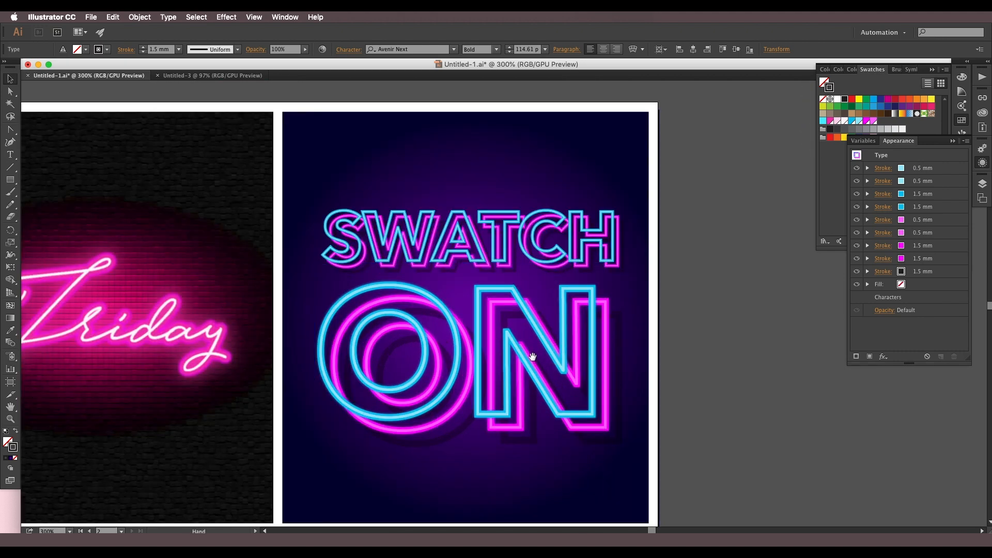
{"action": "scroll", "coordinate": [557, 364], "scroll_direction": "down", "scroll_amount": 3}
{"action": "scroll", "coordinate": [547, 368], "scroll_direction": "up", "scroll_amount": 2}
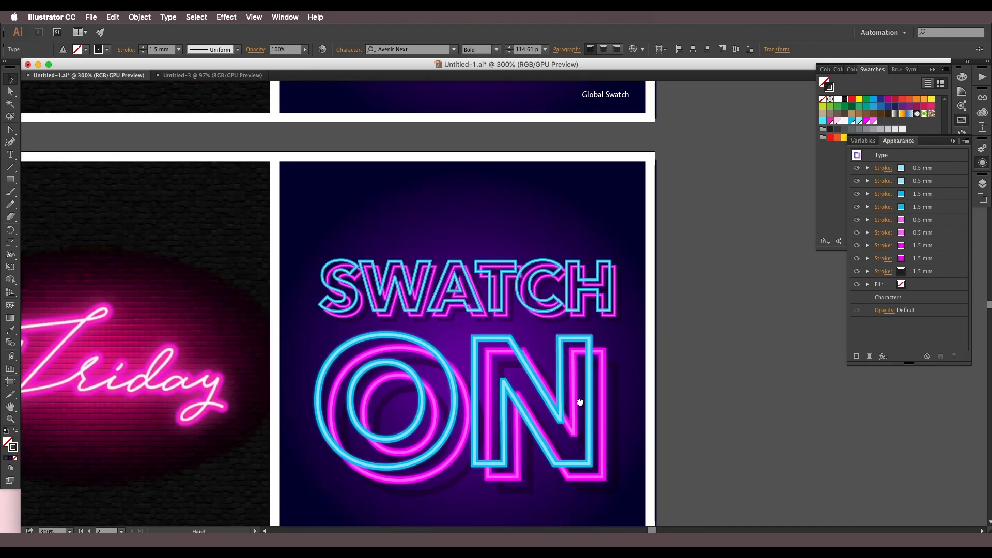
{"action": "scroll", "coordinate": [526, 375], "scroll_direction": "down", "scroll_amount": 2}
{"action": "scroll", "coordinate": [507, 361], "scroll_direction": "up", "scroll_amount": 1}
{"action": "scroll", "coordinate": [506, 361], "scroll_direction": "down", "scroll_amount": 2}
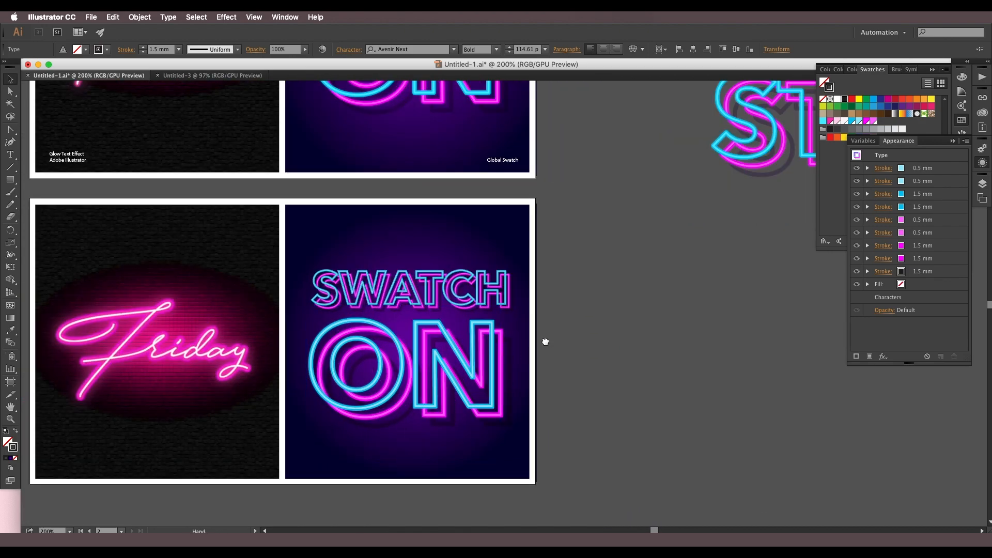